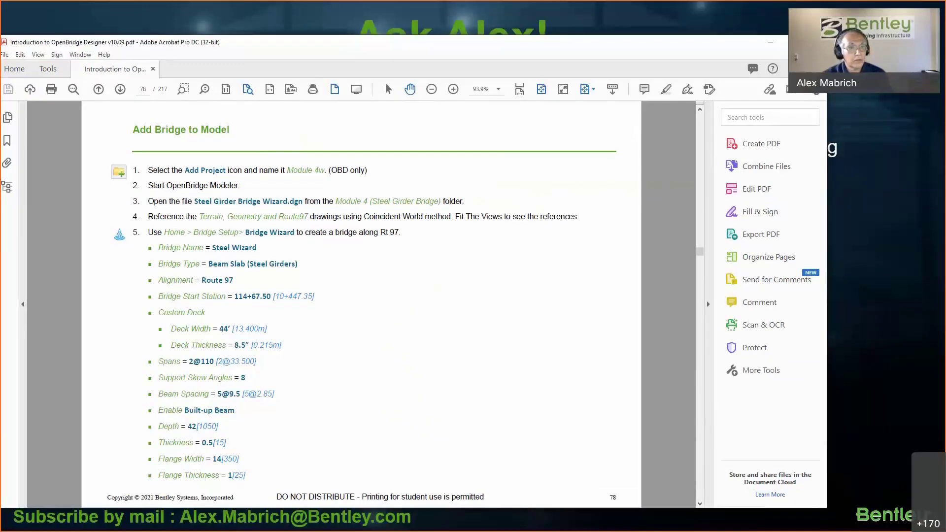
# Switch to OpenBridge Designer and create a new OBDX file named Ask Alex in the Bentley Training folder
pyautogui.hotkey('alt', 'Tab')
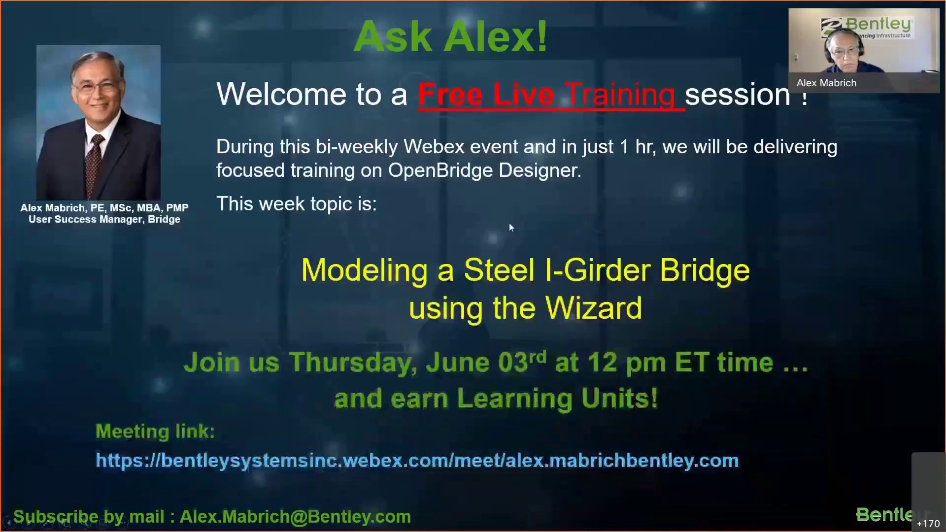
pyautogui.hotkey('alt', 'Tab')
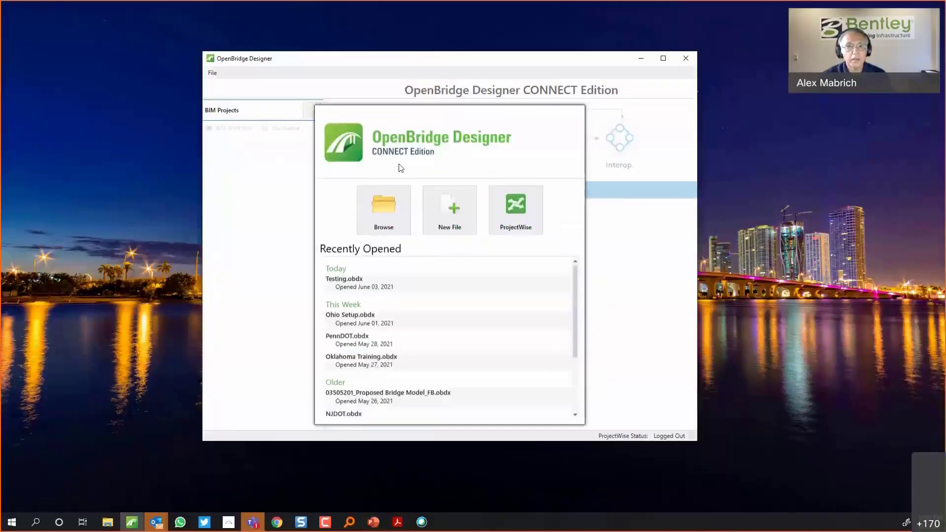
pyautogui.click(450, 209)
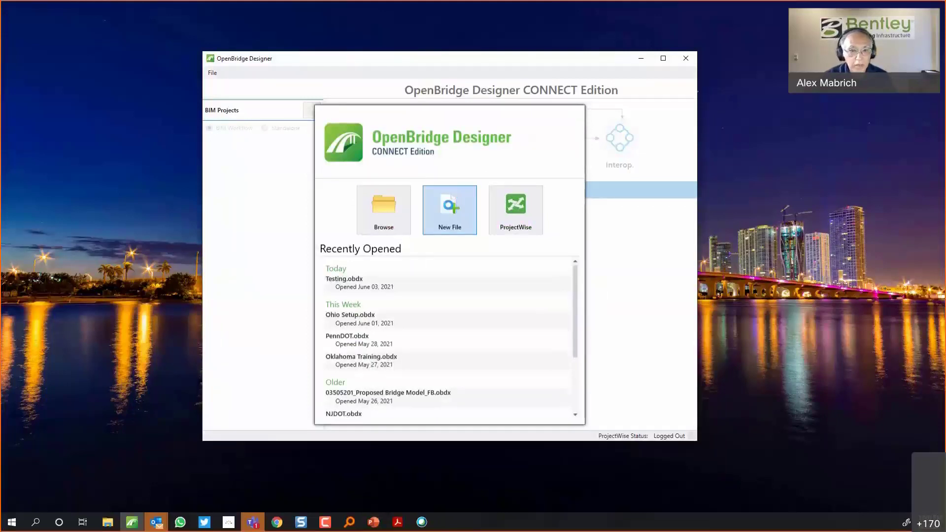
pyautogui.write('A')
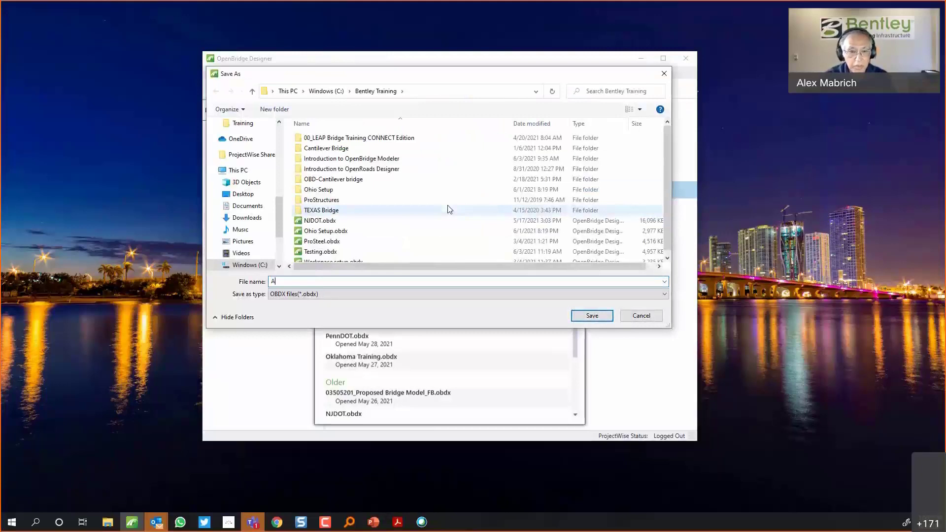
pyautogui.write('sk Alex')
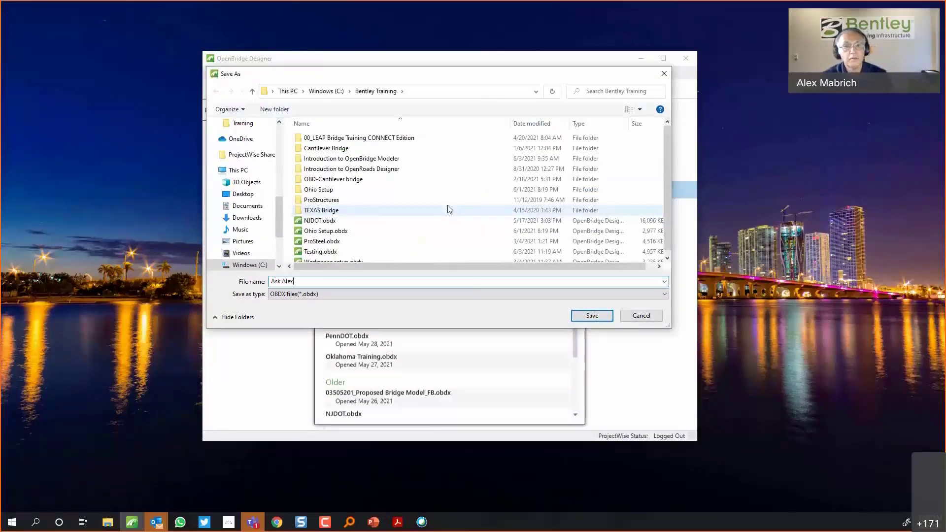
pyautogui.press('Return')
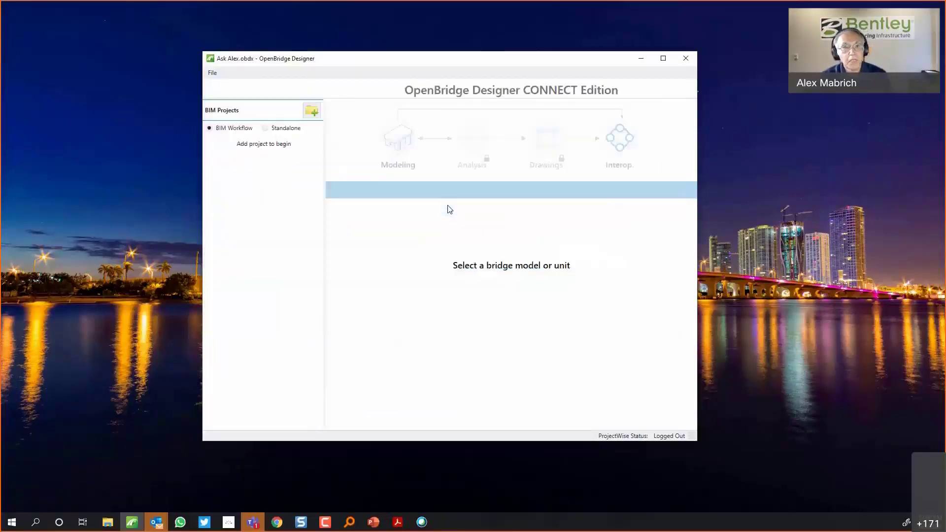
# Set the project type to Standalone and add a standalone file group with the default name
pyautogui.click(280, 131)
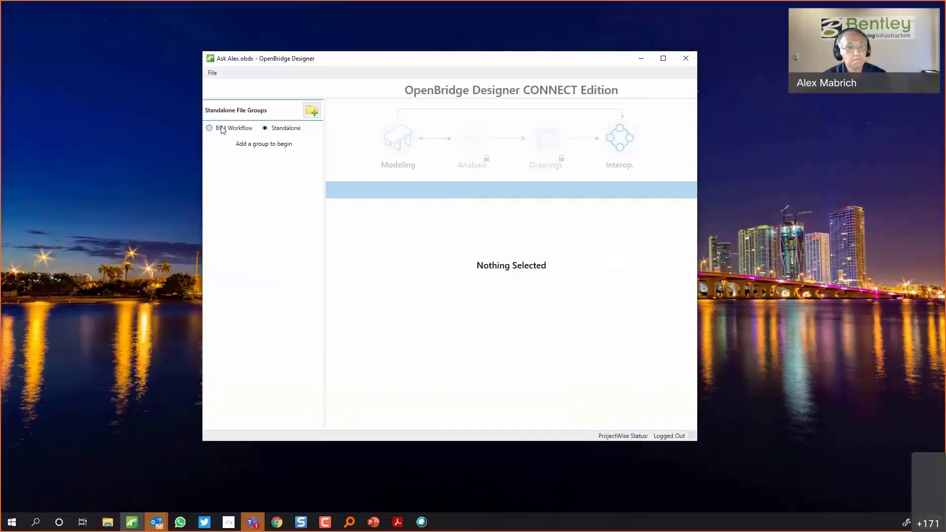
pyautogui.click(222, 130)
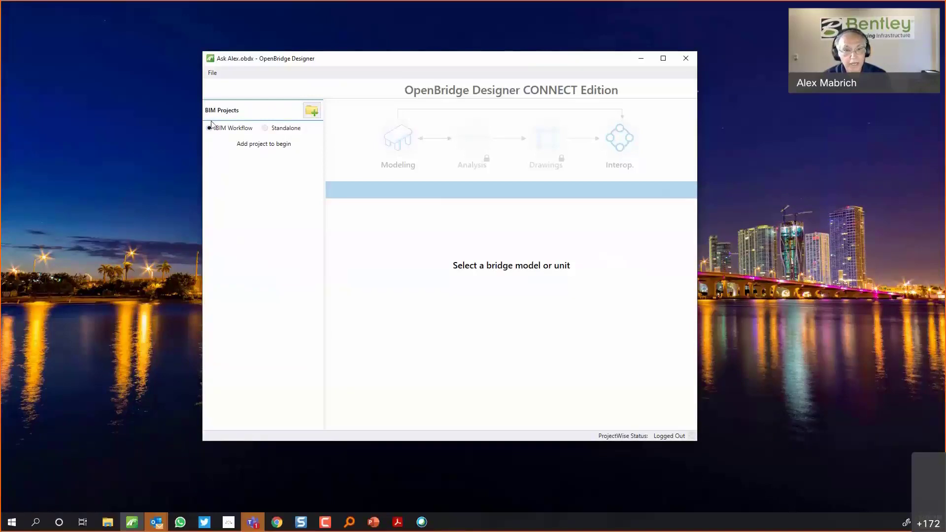
pyautogui.click(266, 129)
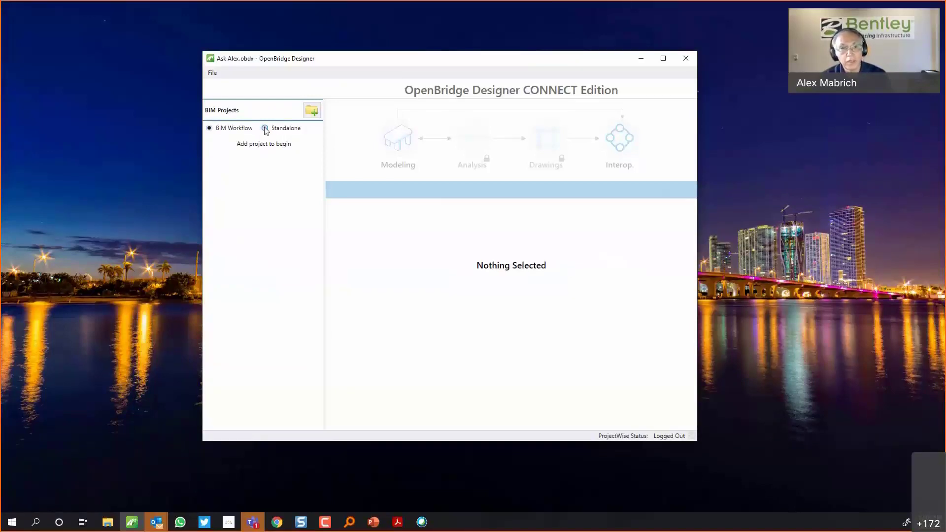
pyautogui.click(311, 111)
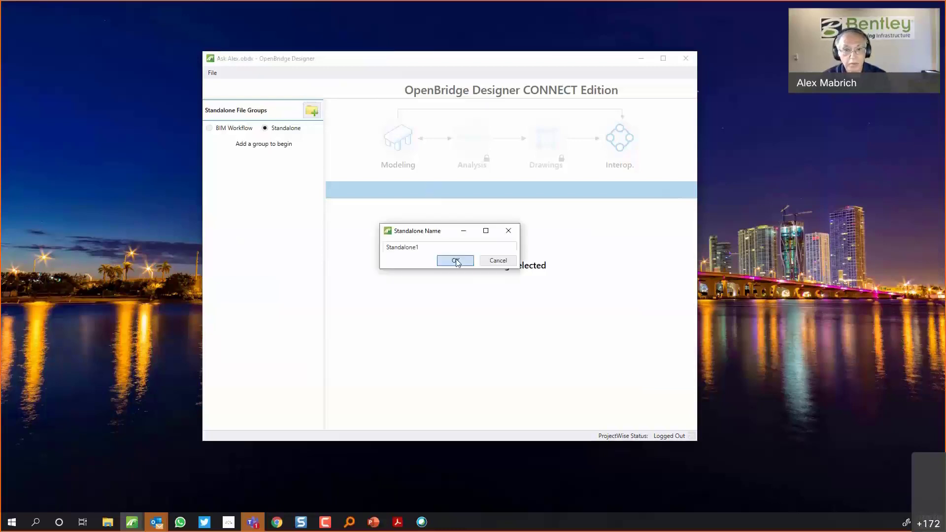
pyautogui.click(456, 261)
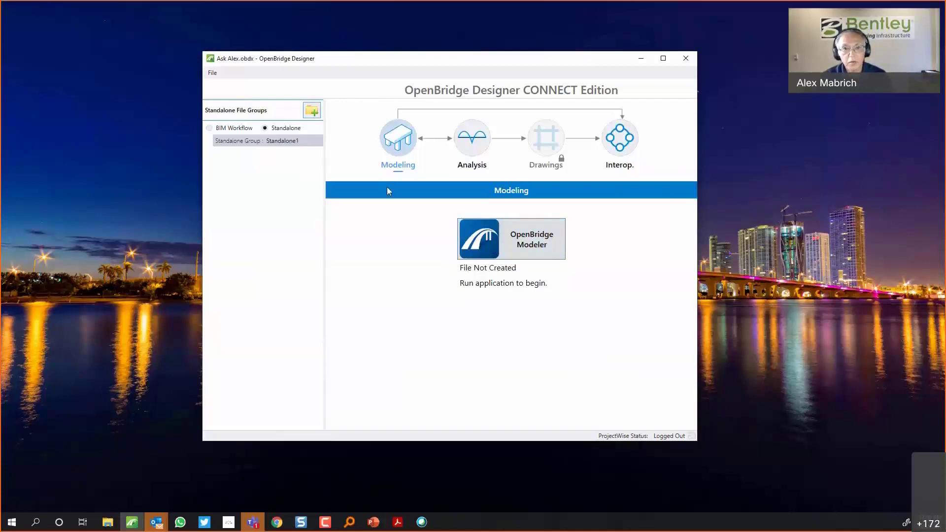
# Compare the applications offered for modeling and for analysis in the standalone file group
pyautogui.click(466, 148)
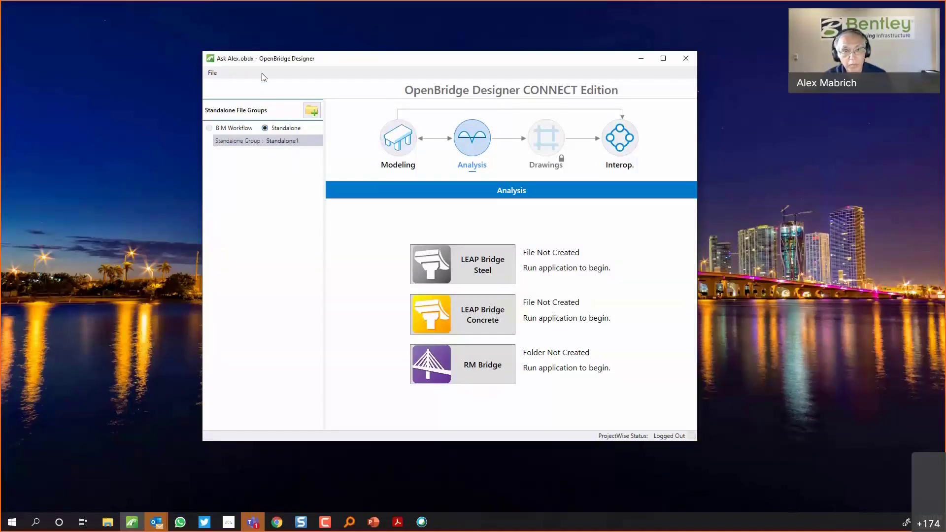
pyautogui.click(398, 143)
pyautogui.click(472, 140)
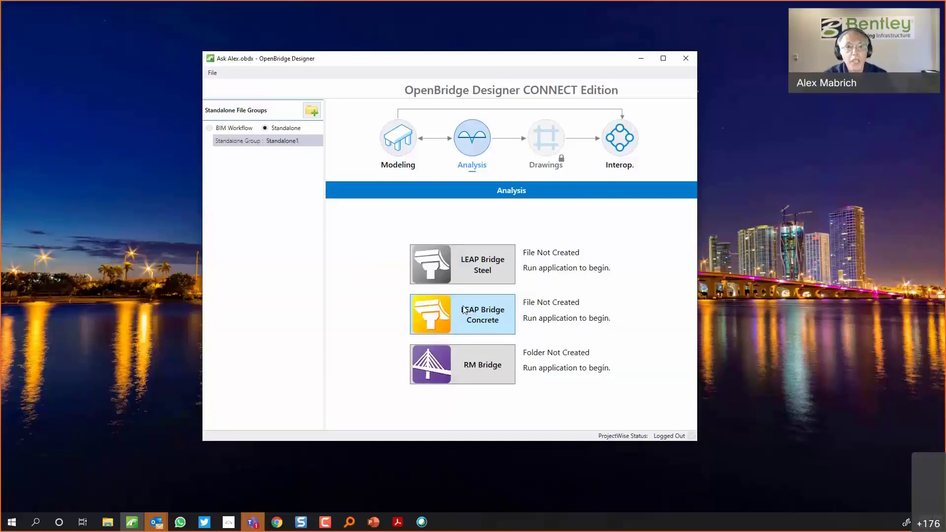
pyautogui.click(401, 145)
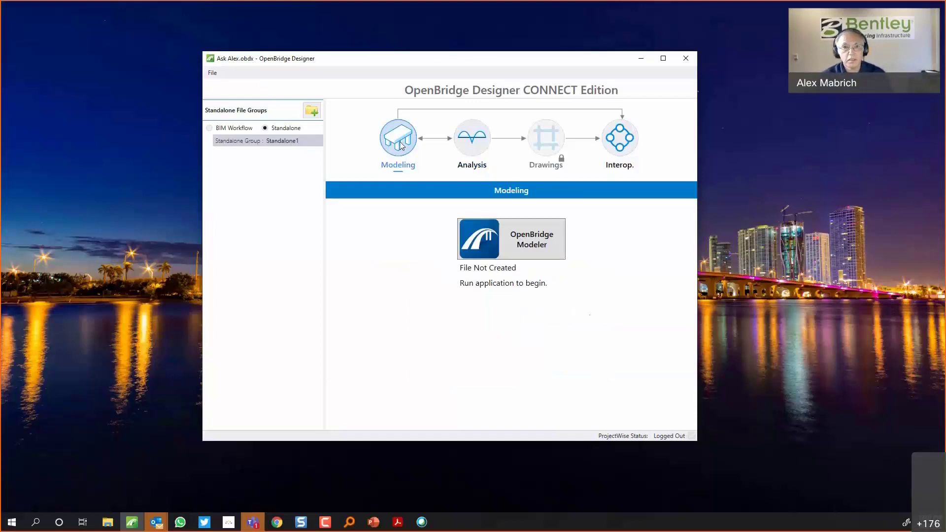
pyautogui.click(466, 140)
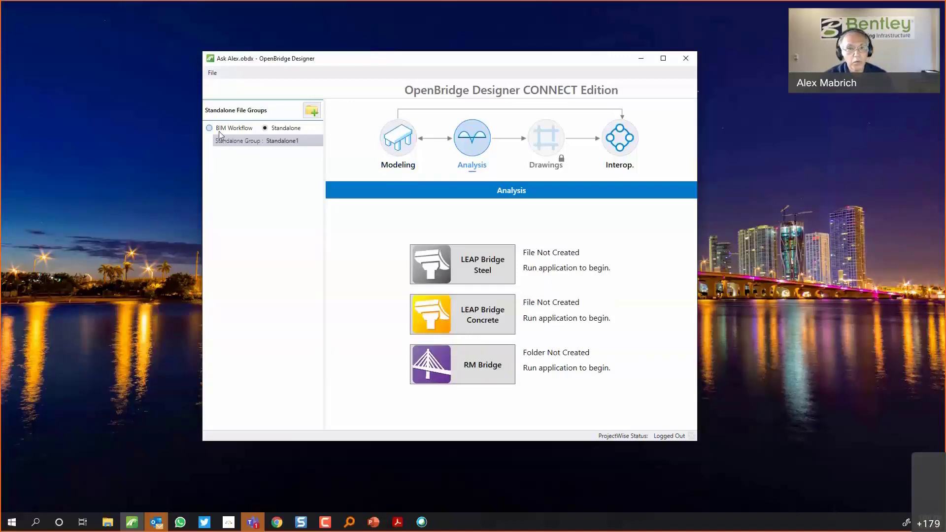
# Return to the BIM Workflow and add a BIM project with the default name
pyautogui.click(210, 129)
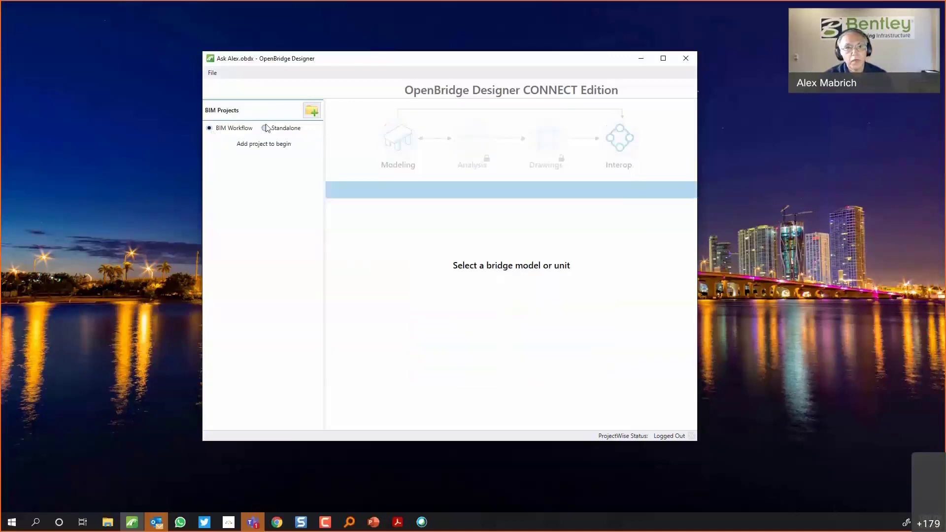
pyautogui.click(311, 111)
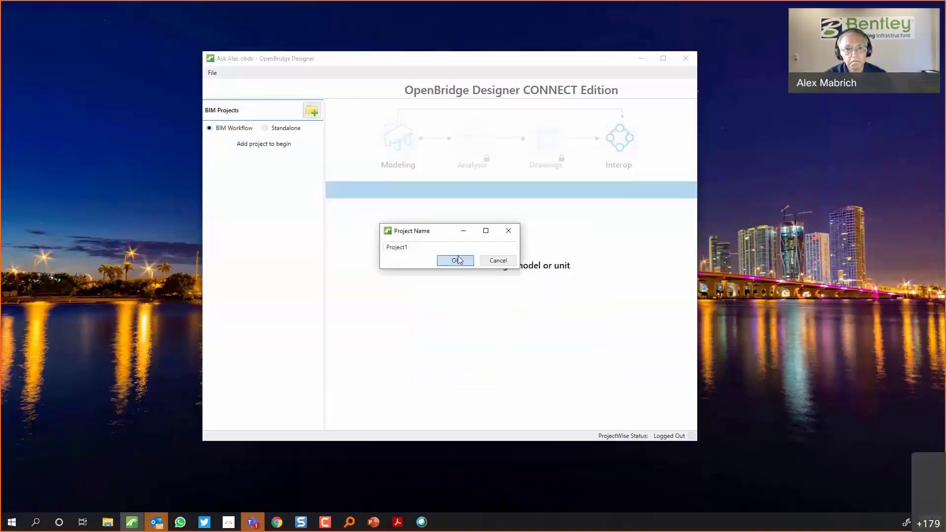
pyautogui.click(456, 260)
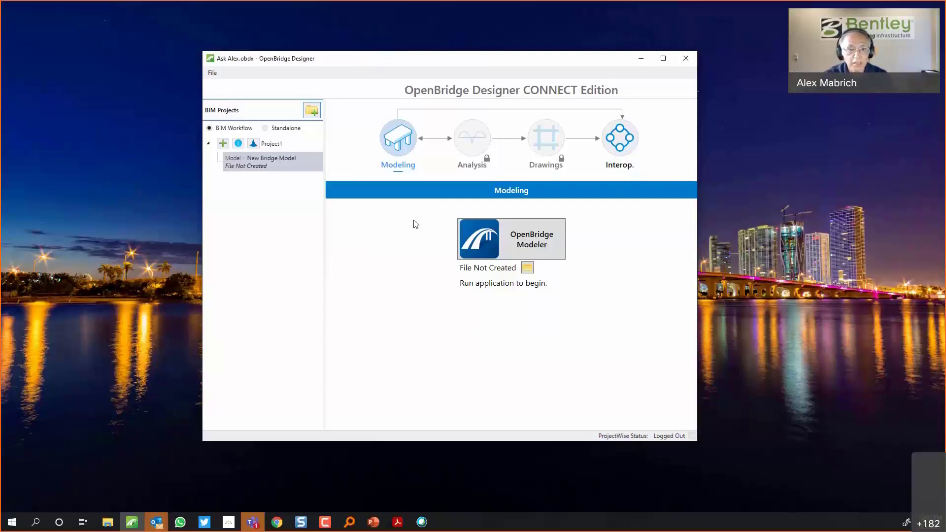
# Go back to the standalone file group and launch OpenBridge Modeler for its modeling stage
pyautogui.click(265, 127)
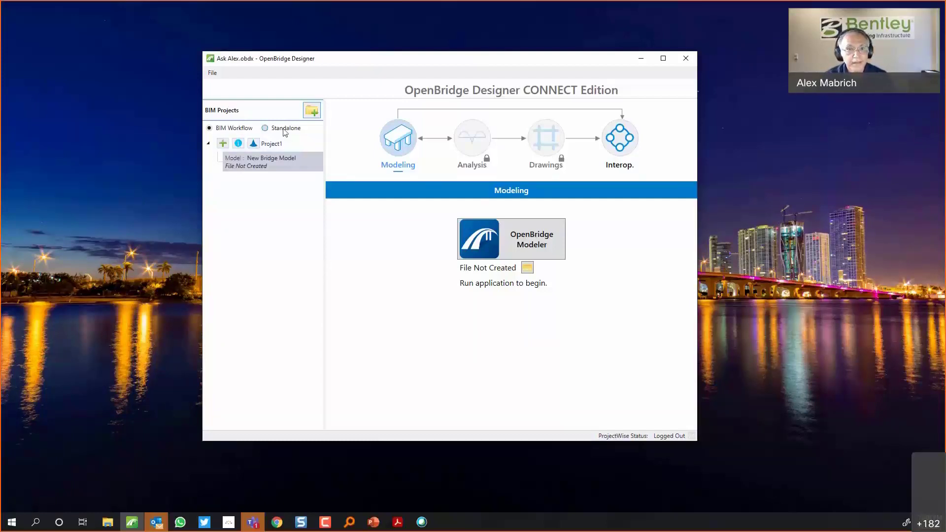
pyautogui.click(472, 140)
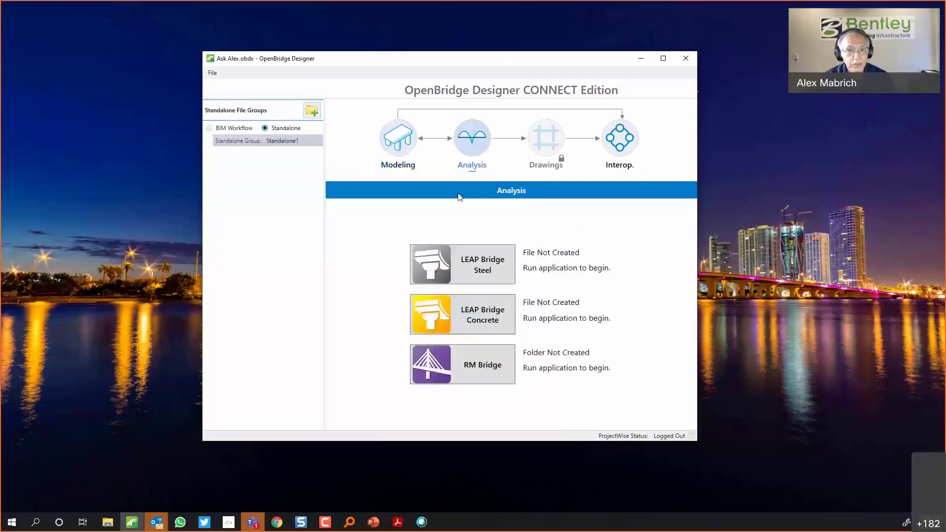
pyautogui.click(406, 144)
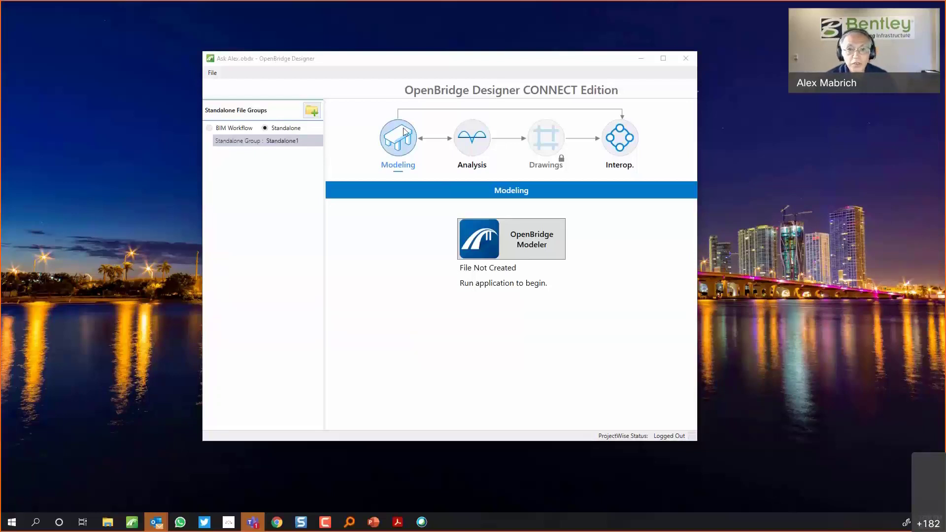
pyautogui.click(521, 242)
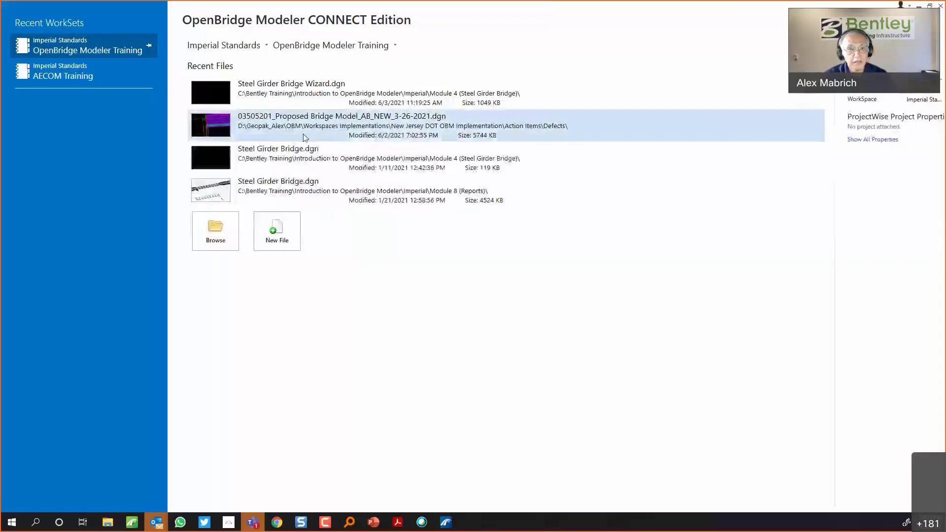
# Look through the available workspaces and select Imperial Standards from the example configurations
pyautogui.click(249, 46)
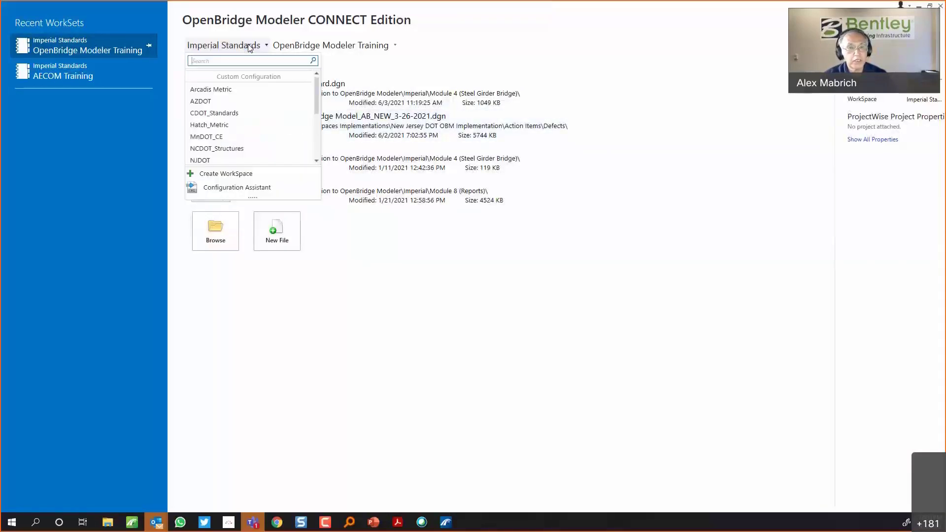
pyautogui.scroll(-4, 262, 127)
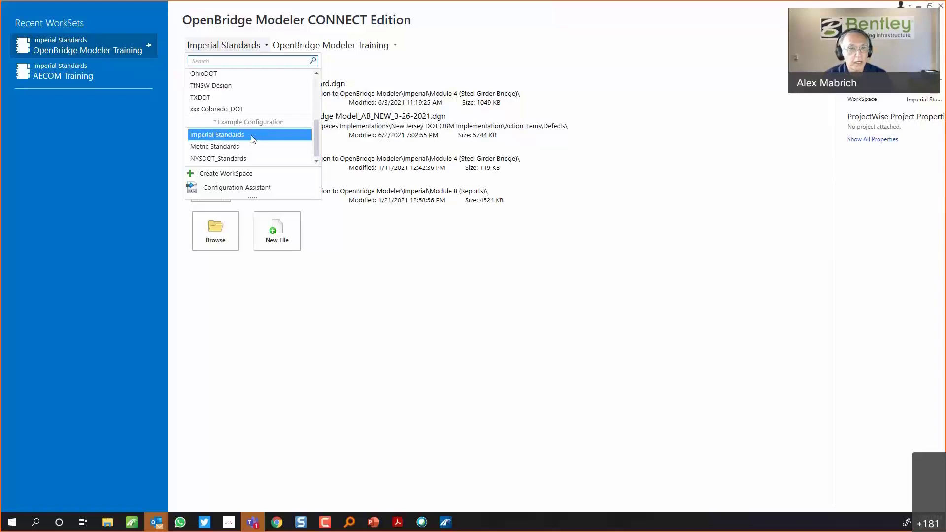
pyautogui.scroll(3, 210, 101)
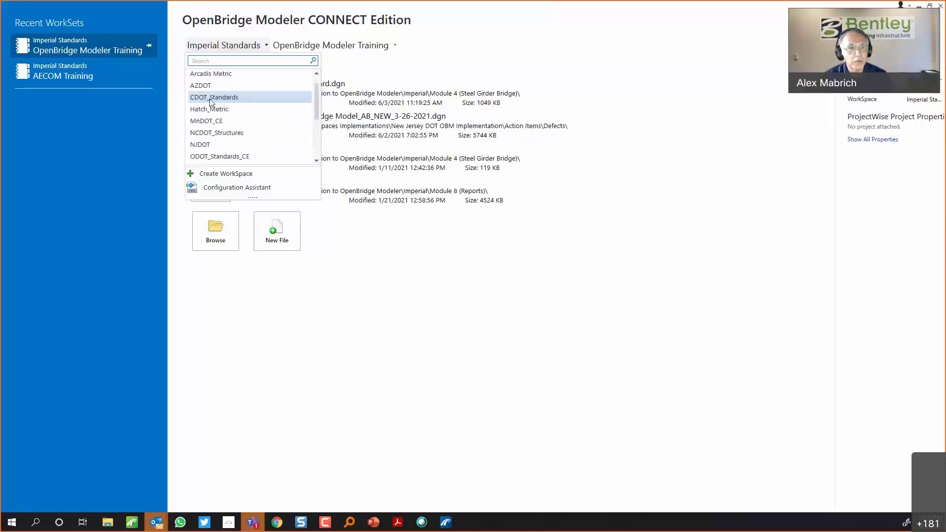
pyautogui.scroll(-2, 217, 98)
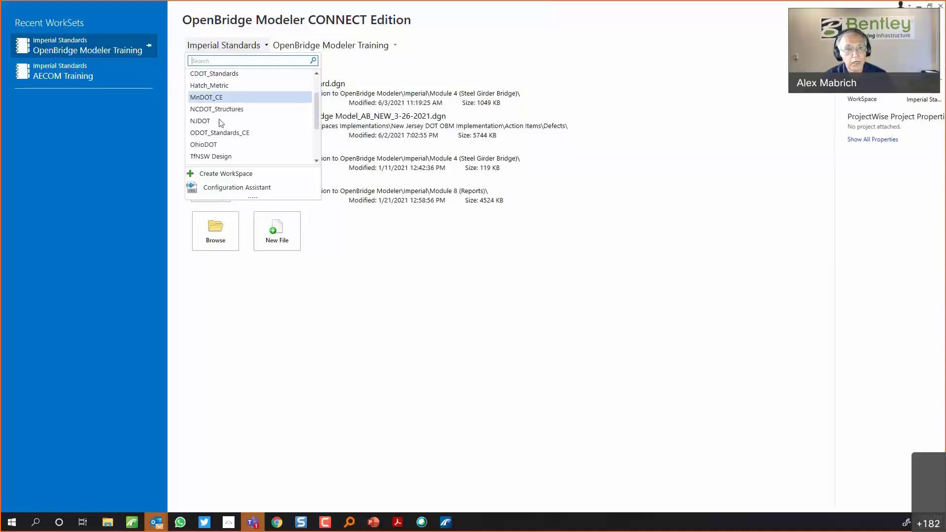
pyautogui.scroll(-2, 224, 113)
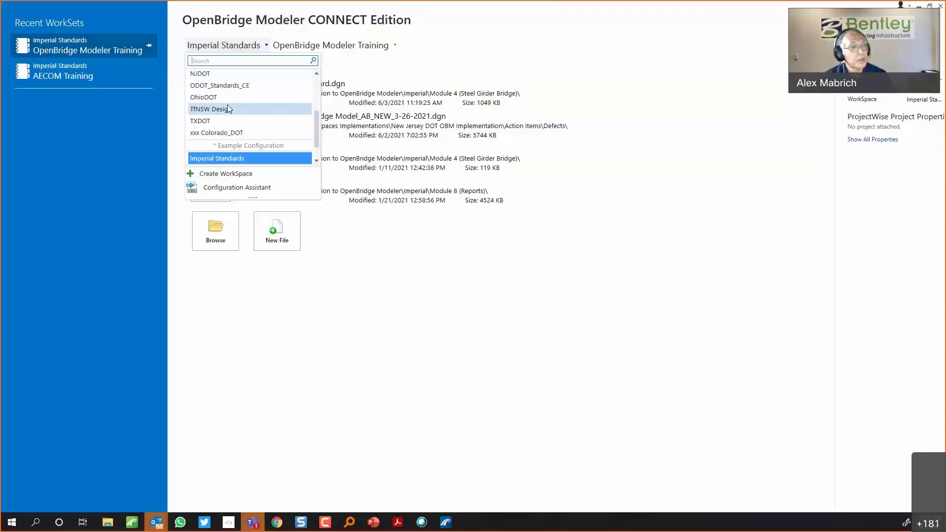
pyautogui.click(239, 158)
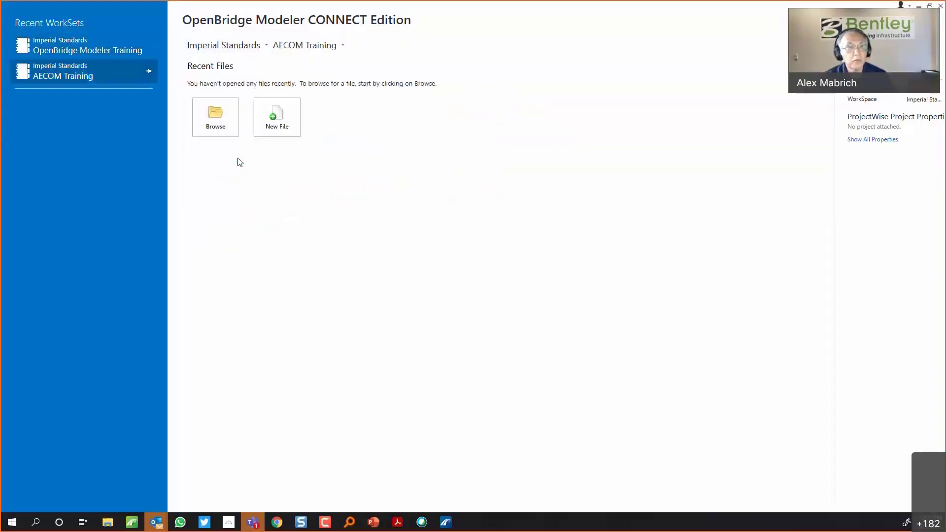
# Browse for a file in the Bentley Training folder under Introduction to OpenBridge Modeler, Imperial, Module 4 (Steel Girder Bridge)
pyautogui.click(223, 111)
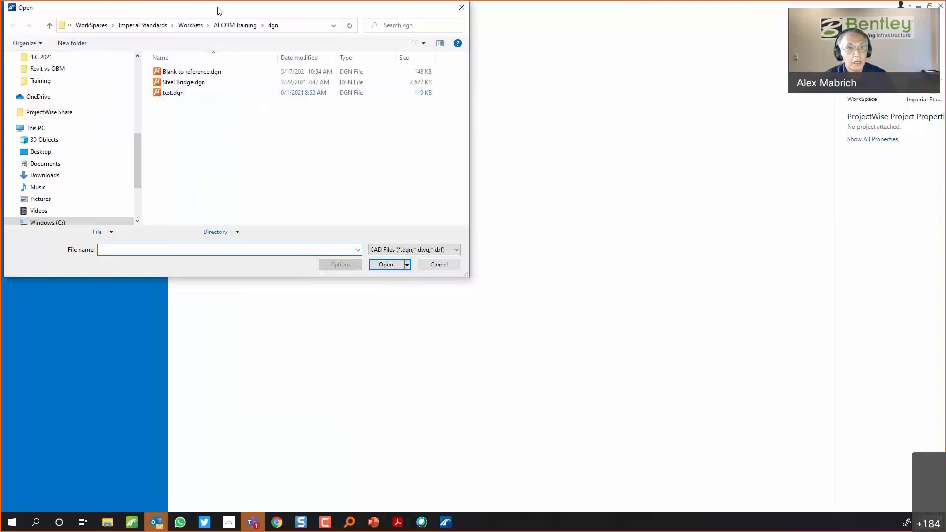
pyautogui.scroll(5, 221, 131)
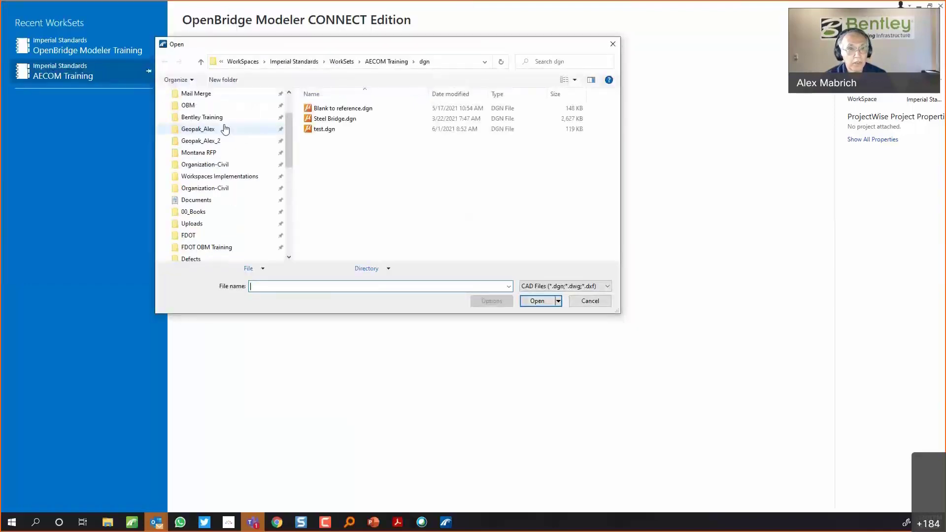
pyautogui.click(215, 120)
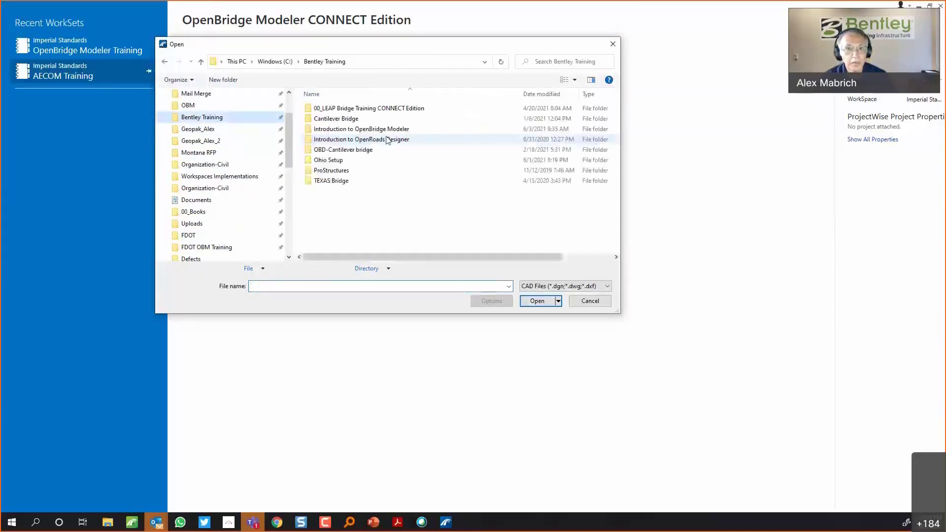
pyautogui.doubleClick(364, 129)
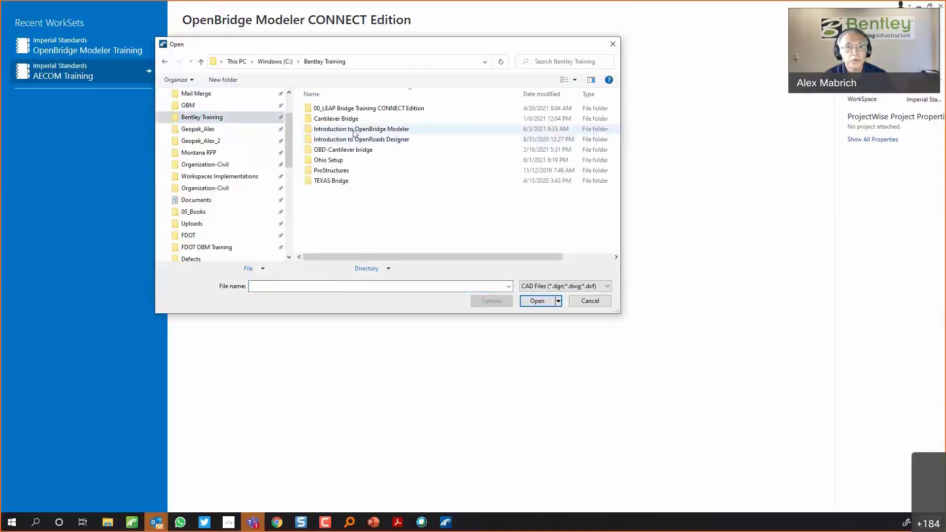
pyautogui.doubleClick(327, 109)
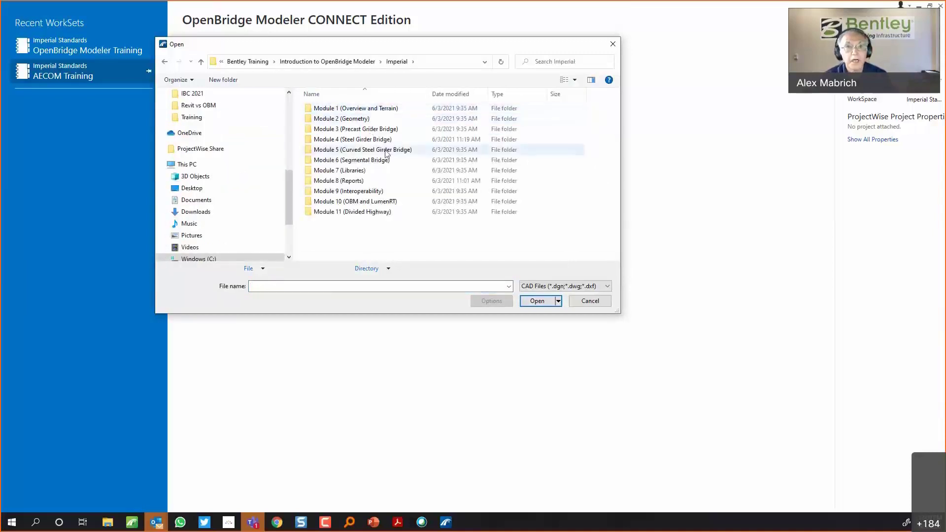
pyautogui.doubleClick(349, 140)
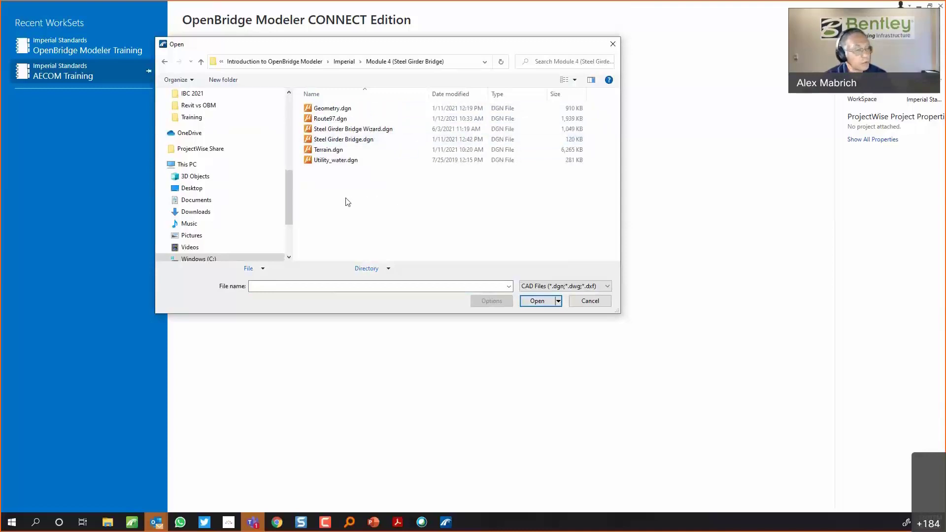
# Open Steel Girder Bridge Wizard.dgn, using and activating the Imperial Standards WorkSpace with the OpenBridge Modeler Training WorkSet
pyautogui.click(373, 130)
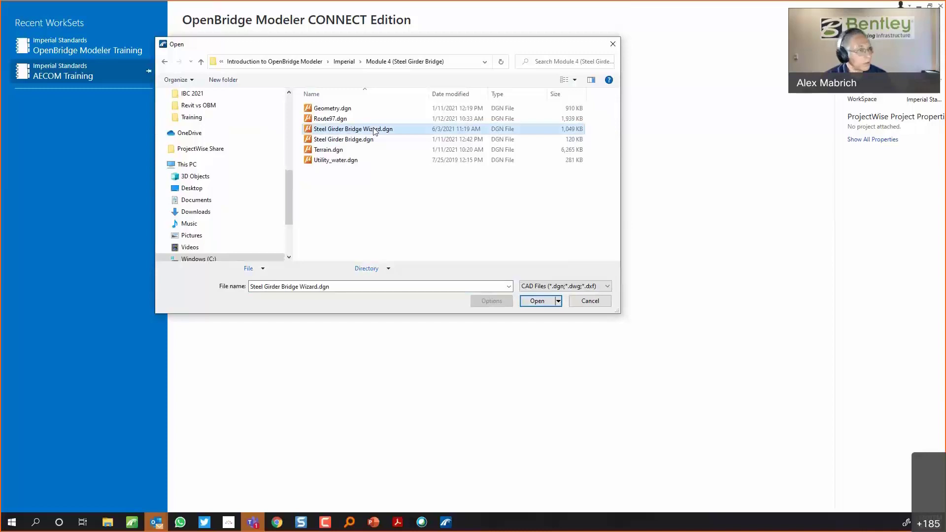
pyautogui.click(538, 302)
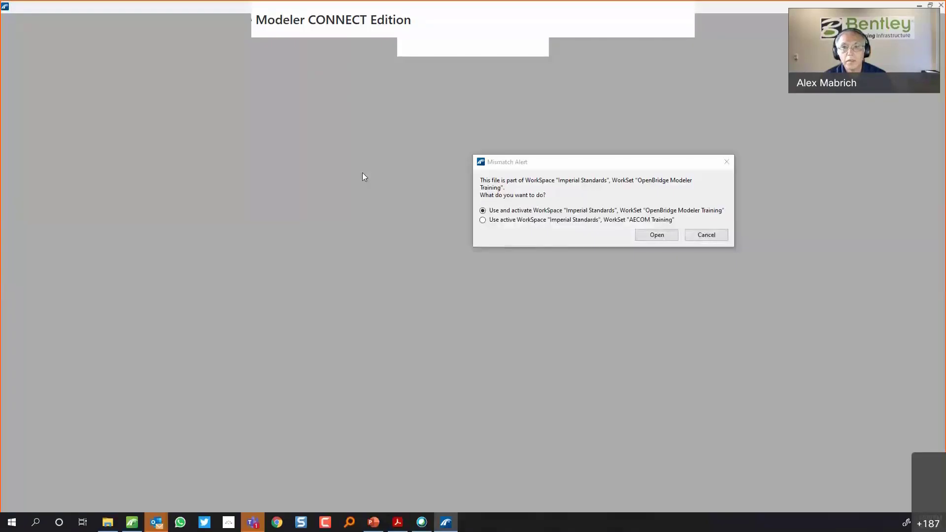
pyautogui.click(649, 239)
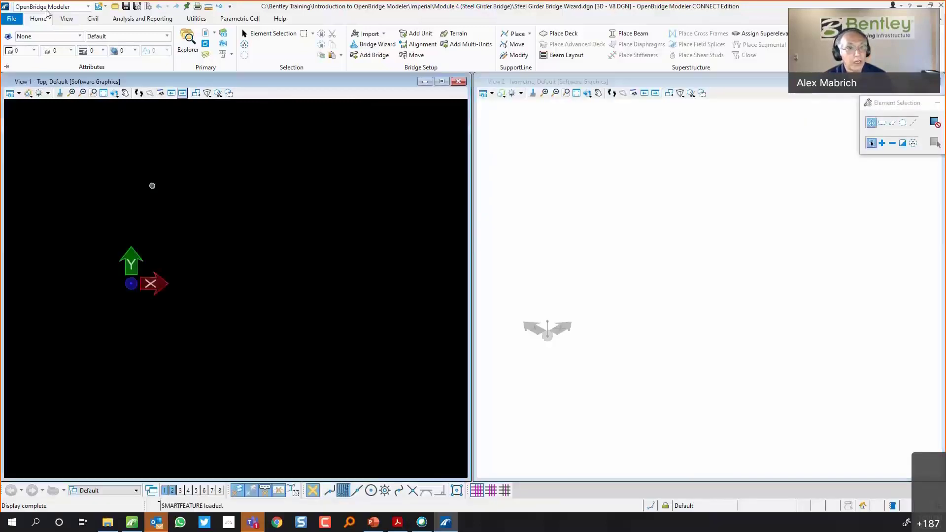
# Attach Geometry.dgn and Terrain.dgn together as references using the Coincident World attachment method
pyautogui.click(206, 36)
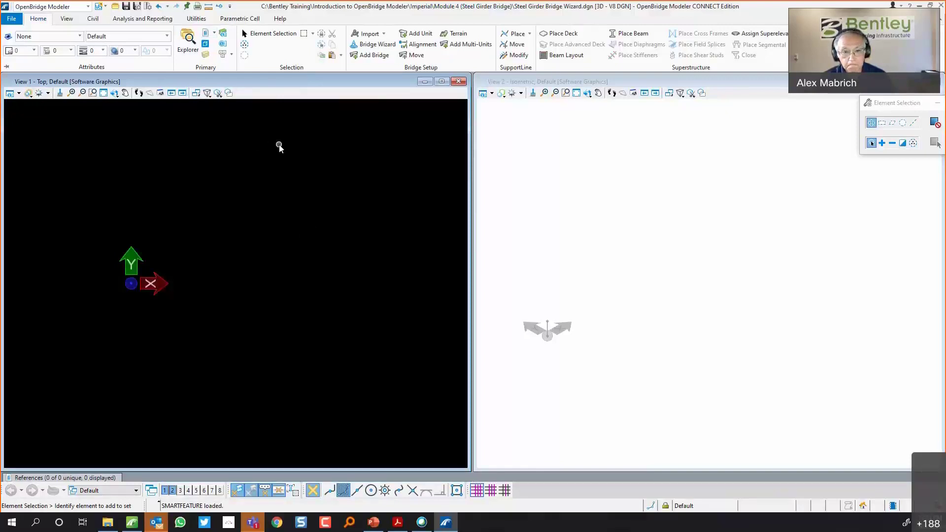
pyautogui.click(207, 34)
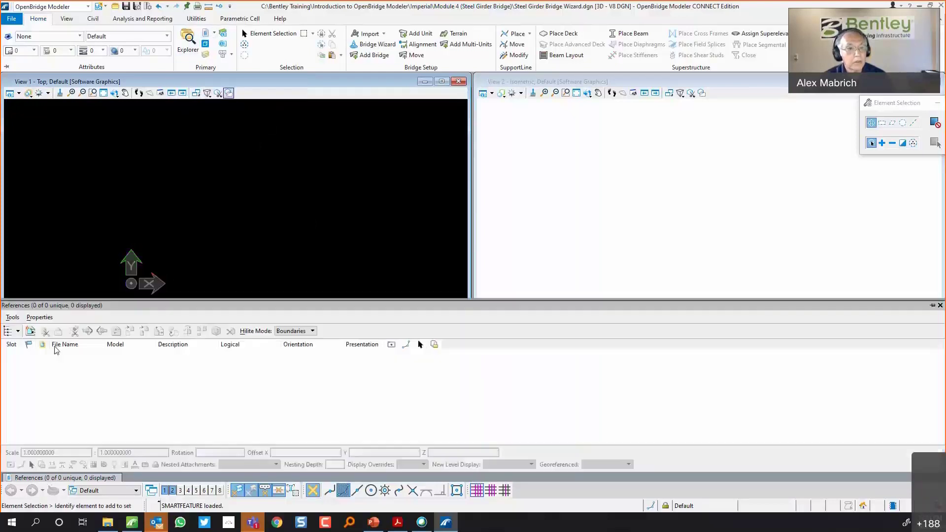
pyautogui.click(12, 319)
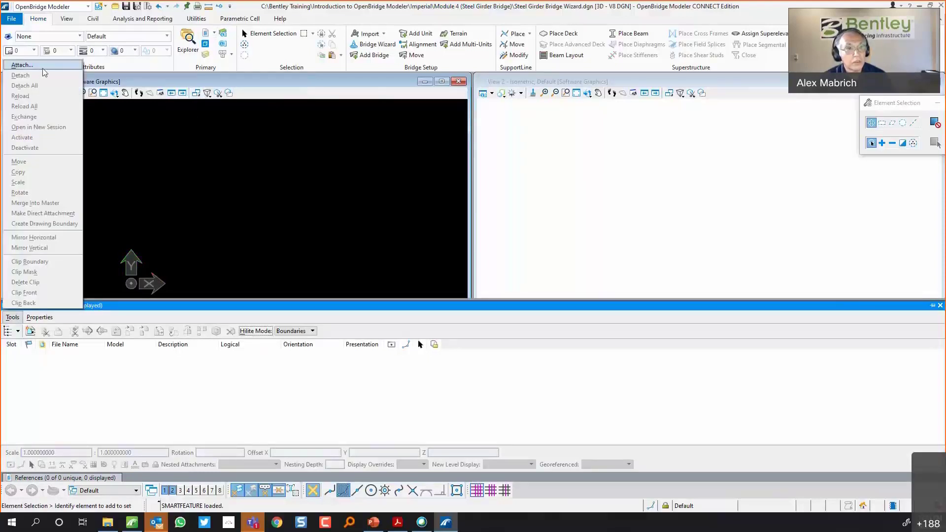
pyautogui.click(45, 65)
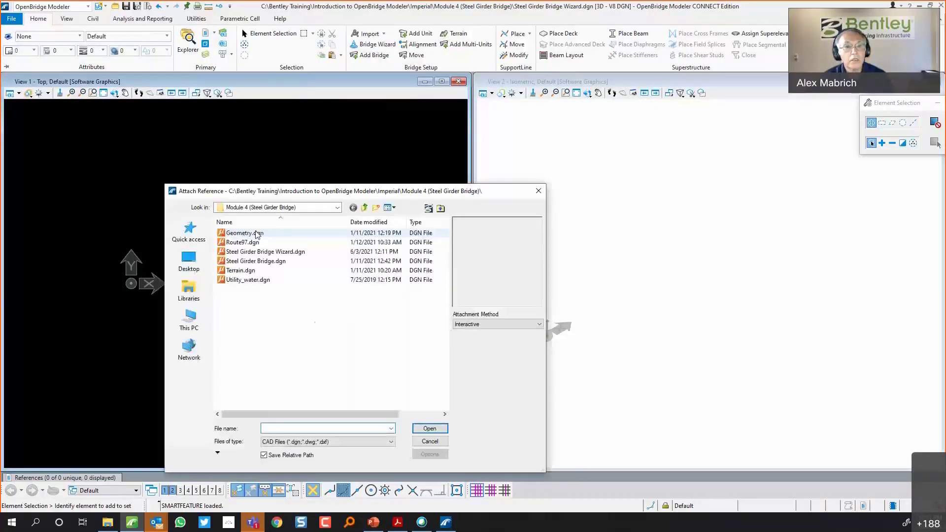
pyautogui.click(257, 233)
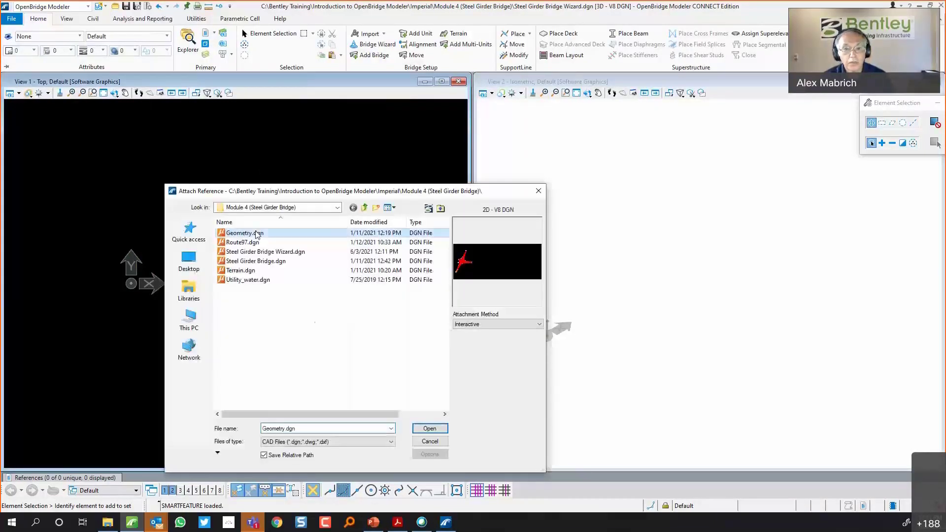
pyautogui.click(495, 324)
pyautogui.click(474, 347)
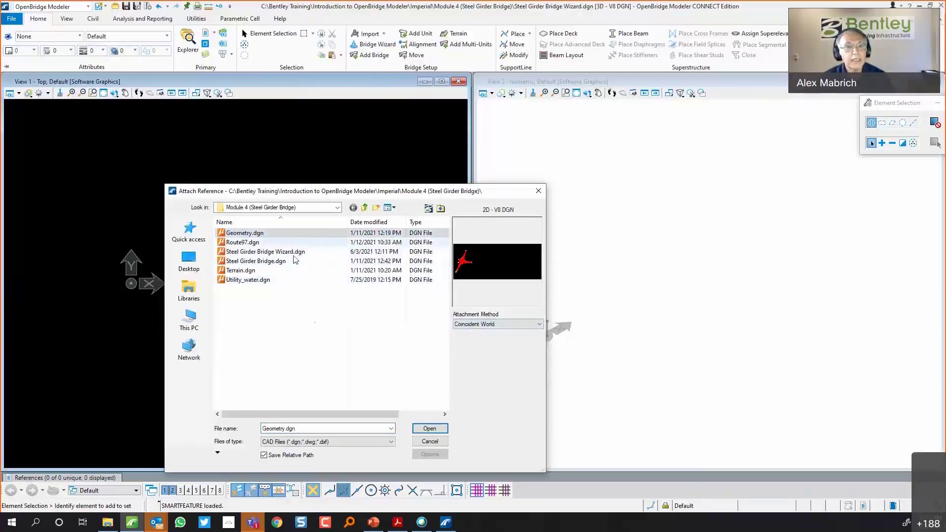
pyautogui.keyDown('ctrl'); pyautogui.click(247, 271); pyautogui.keyUp('ctrl')
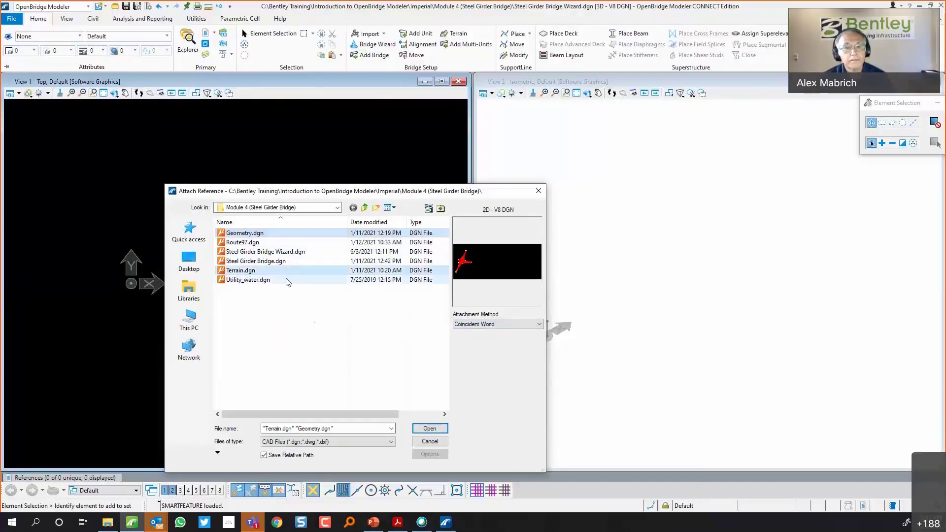
pyautogui.click(430, 429)
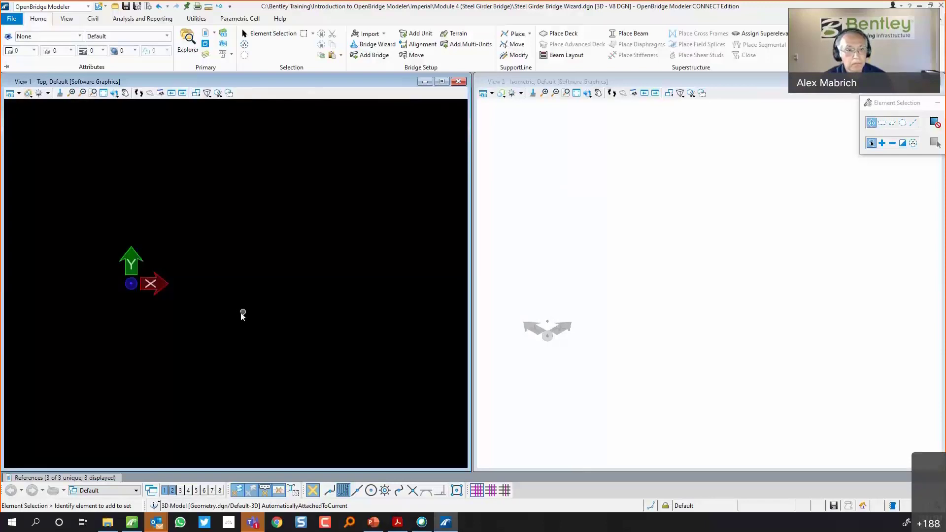
# Fit both views to the attached references and examine the interchange alignments
pyautogui.click(94, 94)
pyautogui.click(104, 93)
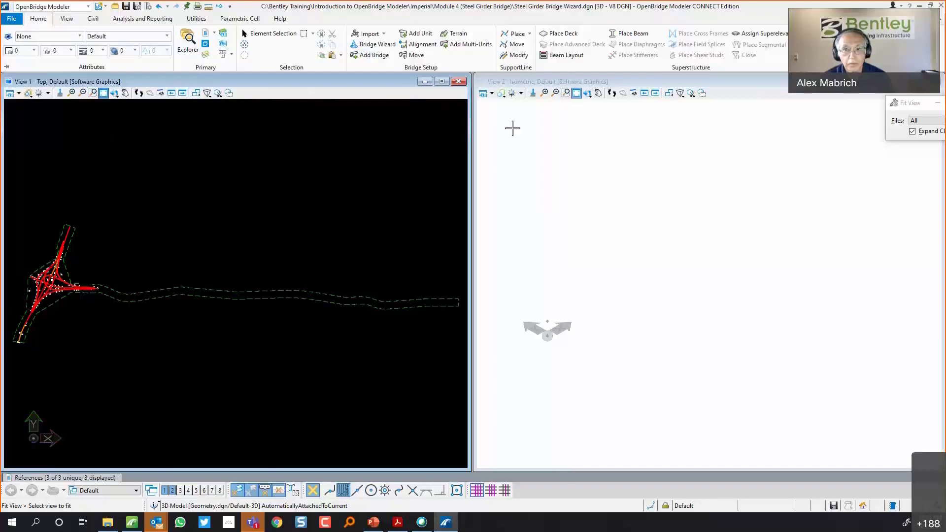
pyautogui.click(578, 97)
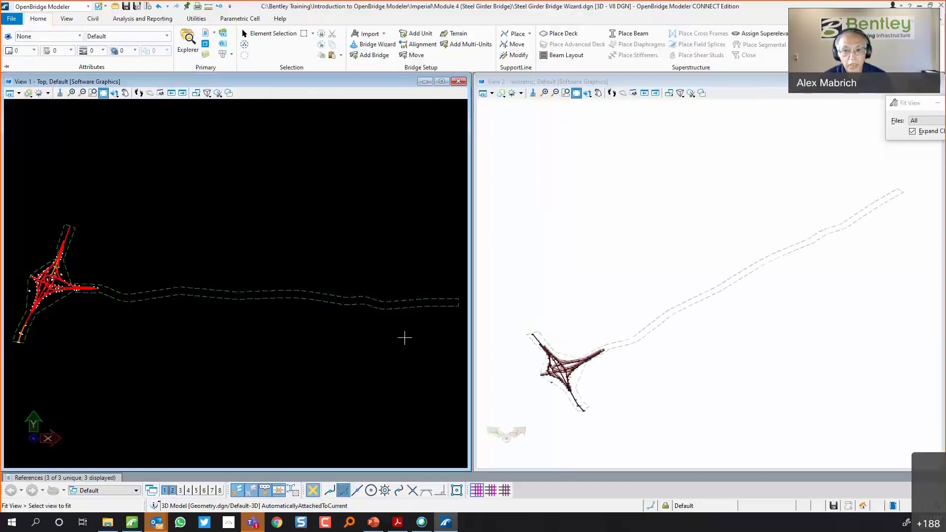
pyautogui.scroll(7, 547, 376)
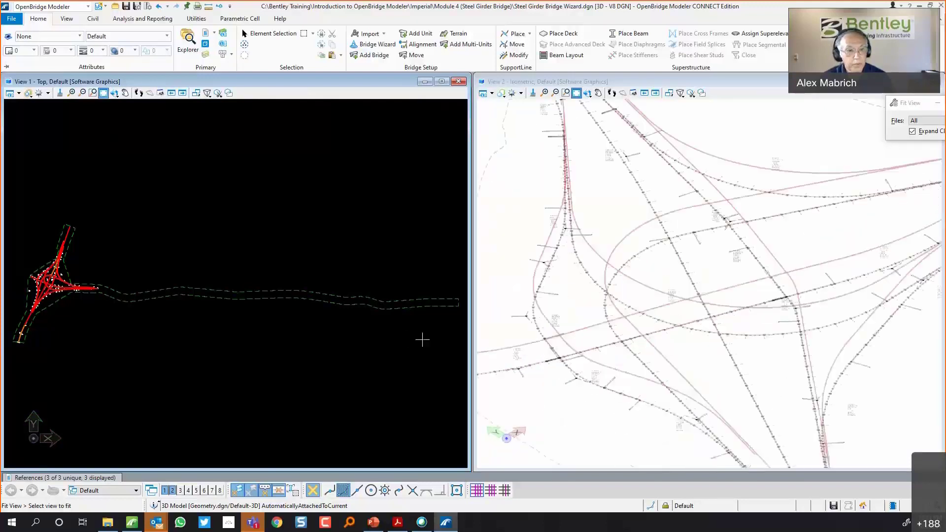
pyautogui.scroll(8, 32, 274)
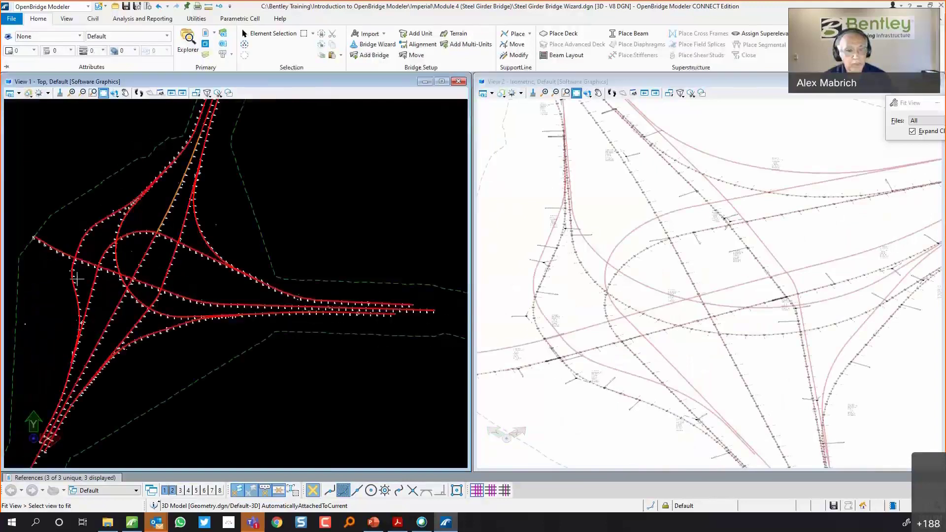
pyautogui.scroll(2, 76, 279)
pyautogui.scroll(2, 155, 266)
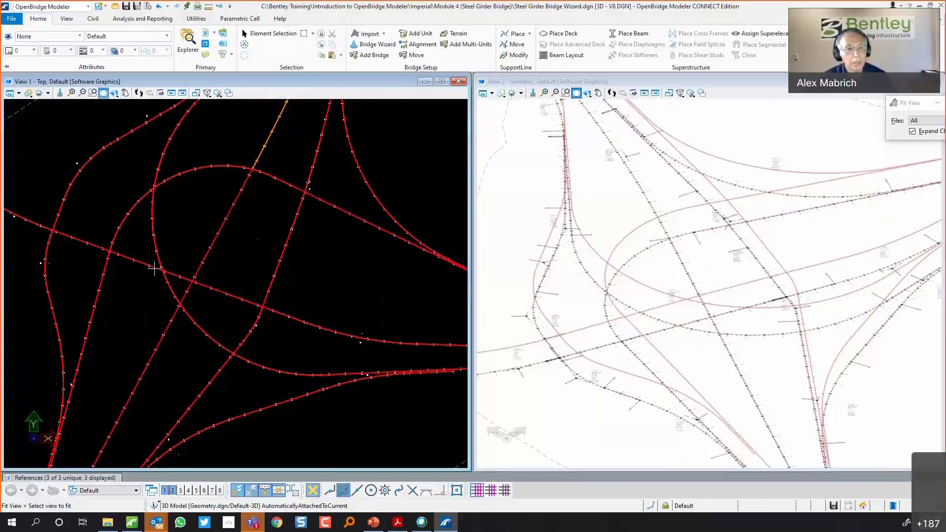
# Attach Route97.dgn as a Coincident World reference, accepting that it lies outside the active WorkSet
pyautogui.click(84, 479)
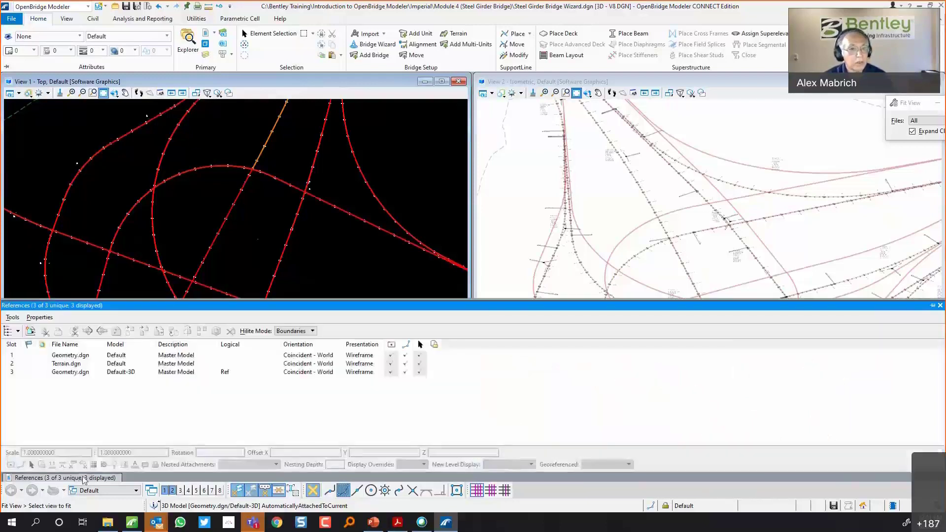
pyautogui.click(12, 318)
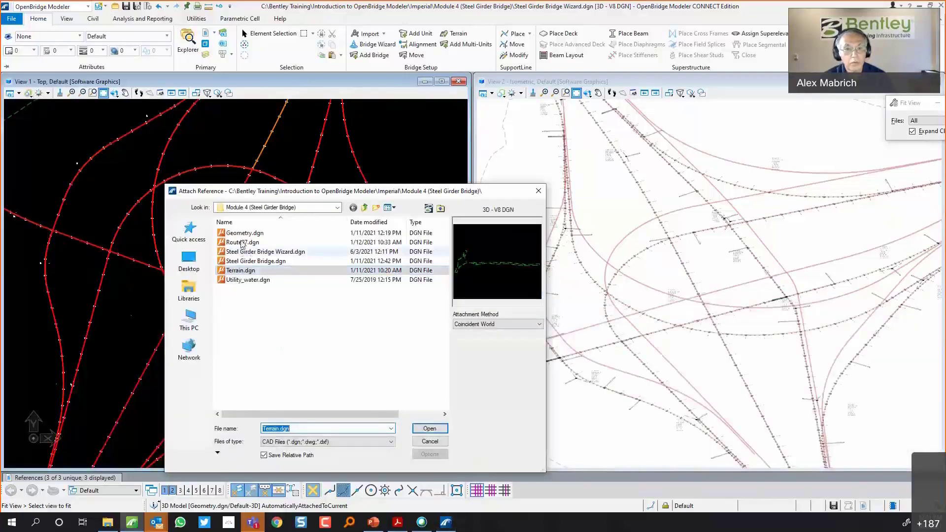
pyautogui.click(243, 242)
pyautogui.click(430, 430)
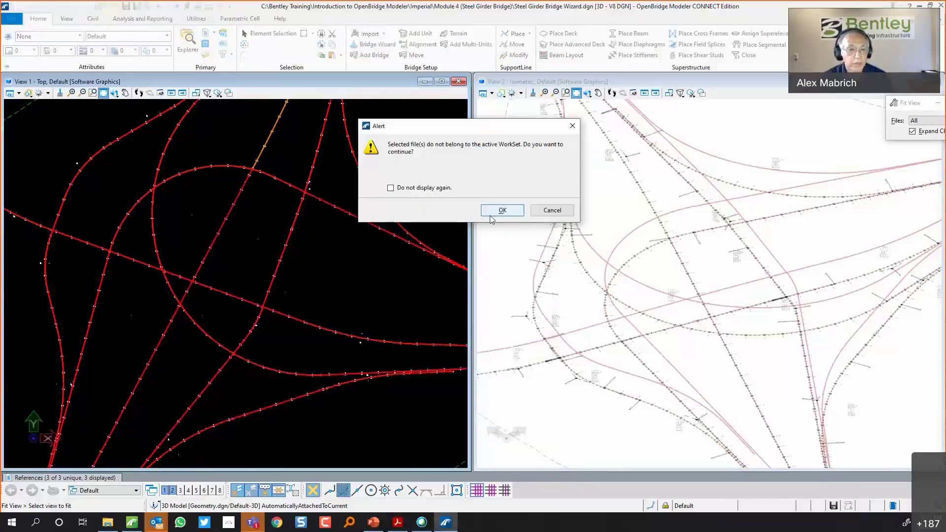
pyautogui.click(511, 215)
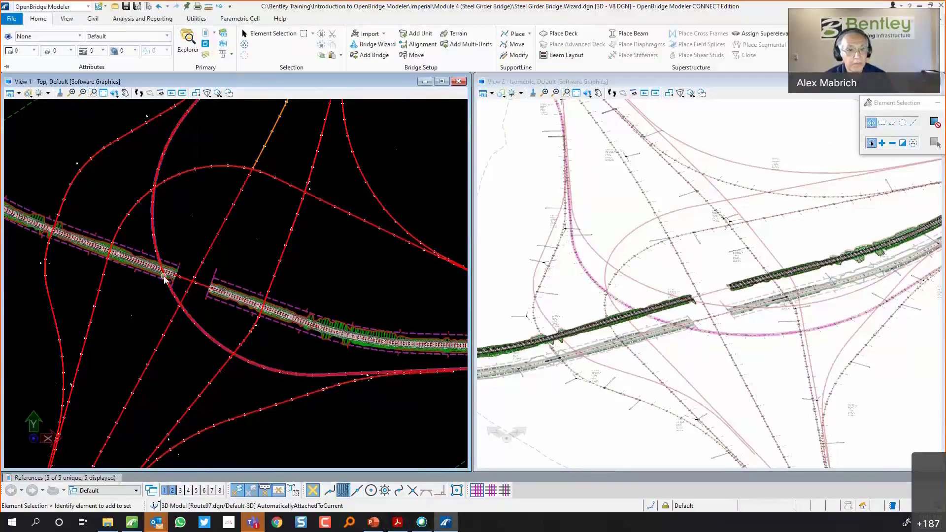
# Inspect the gap between the two Route97 corridor segments and try to set the active terrain model
pyautogui.scroll(3, 164, 279)
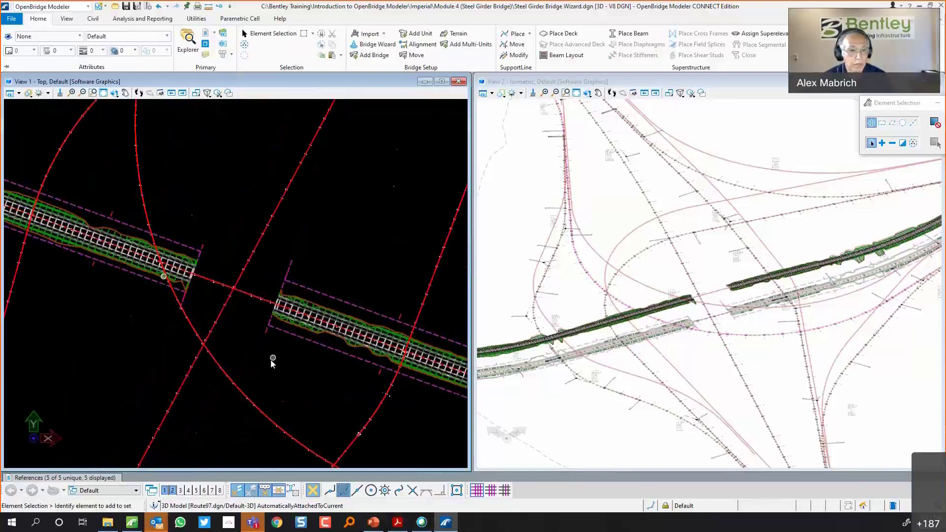
pyautogui.scroll(1, 226, 323)
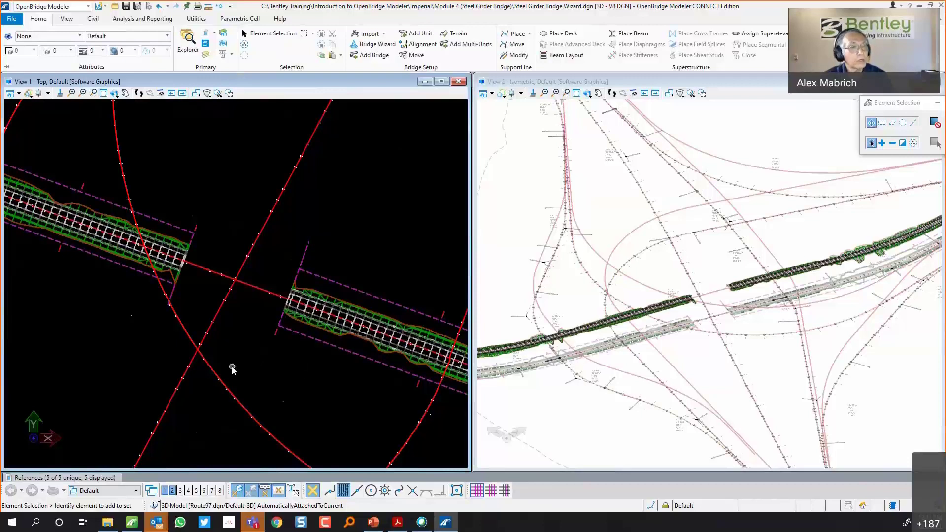
pyautogui.scroll(2, 237, 319)
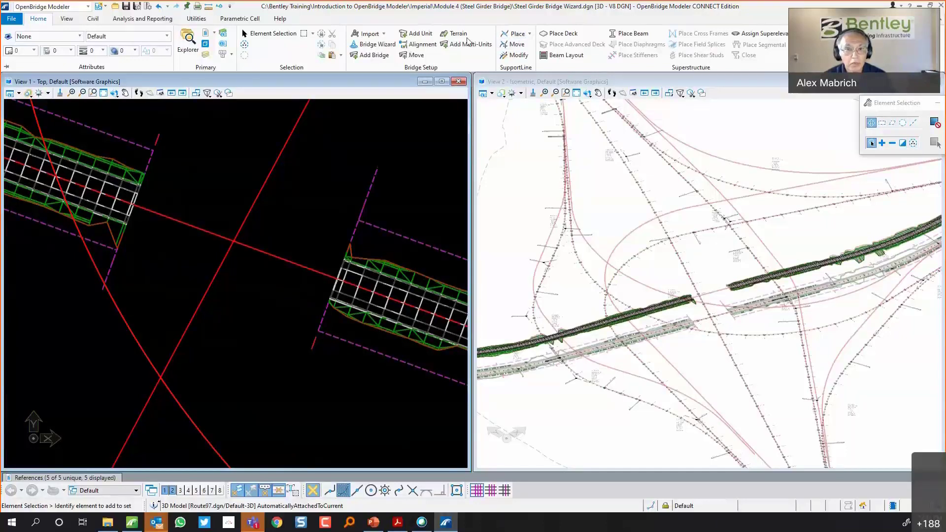
pyautogui.scroll(-3, 354, 181)
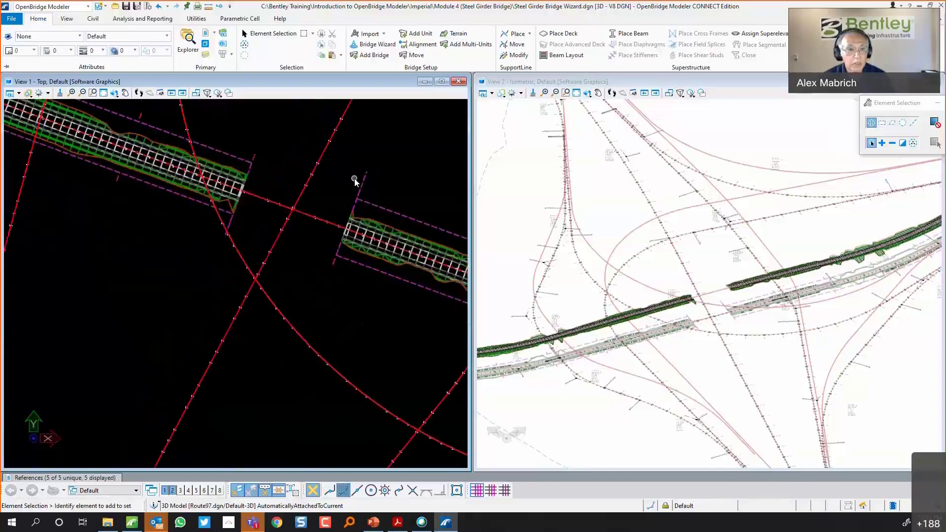
pyautogui.scroll(-3, 355, 181)
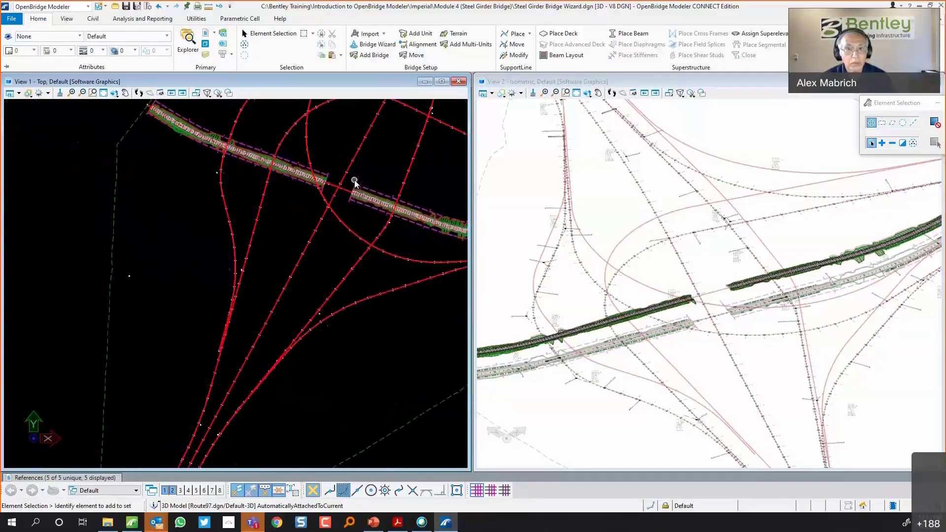
pyautogui.click(459, 35)
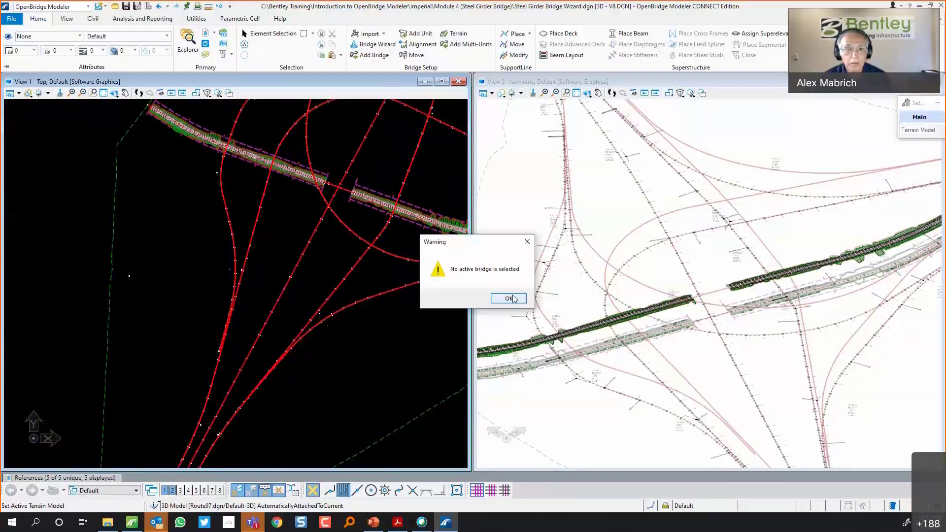
pyautogui.click(513, 299)
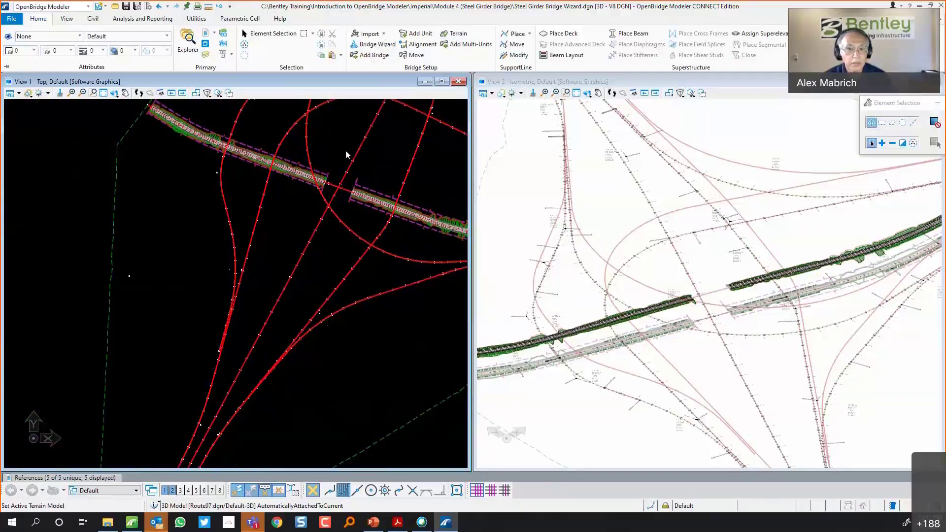
# Start the Bridge Wizard and set the bridge type to Beam Slab (Steel Girders)
pyautogui.scroll(4, 355, 156)
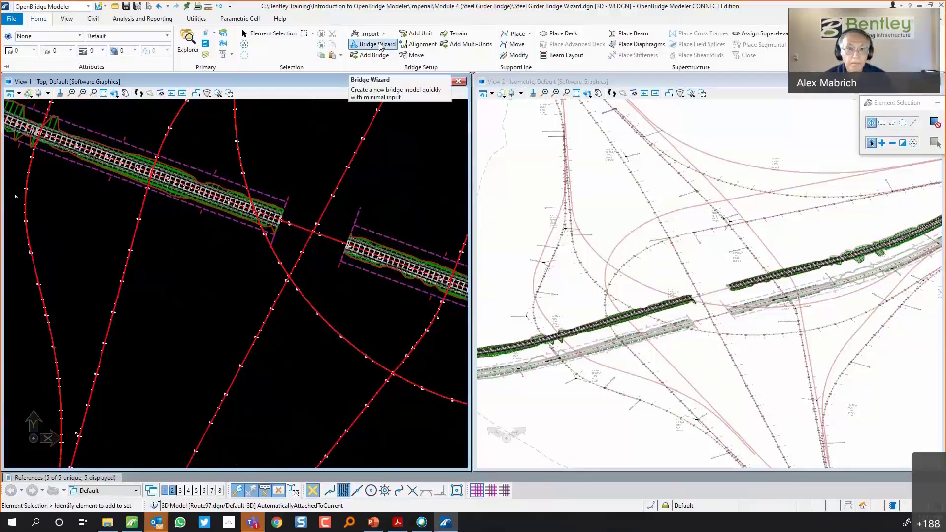
pyautogui.click(380, 46)
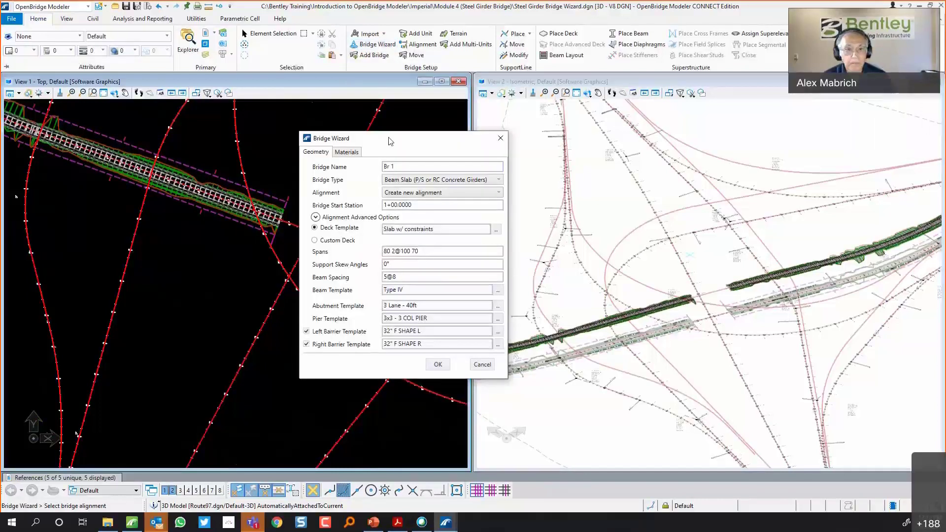
pyautogui.moveTo(390, 141); pyautogui.dragTo(575, 130)
pyautogui.scroll(2, 395, 210)
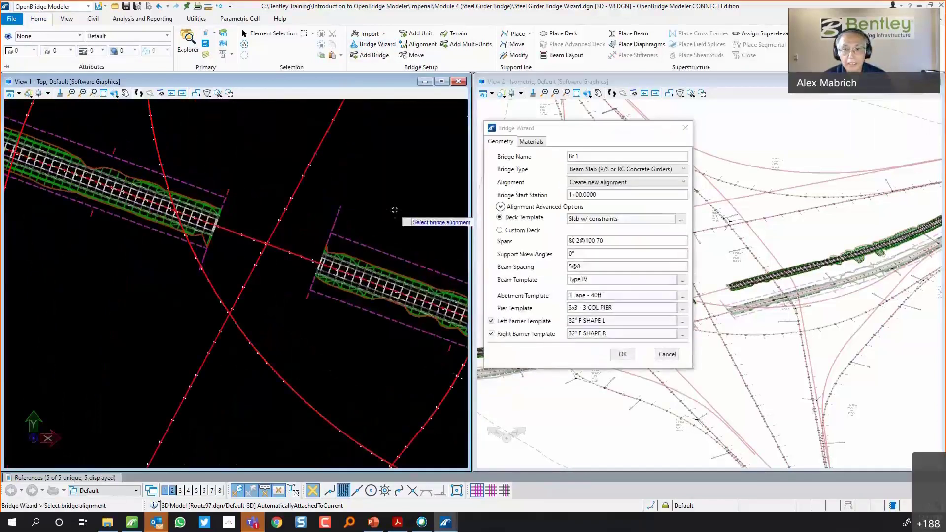
pyautogui.click(620, 171)
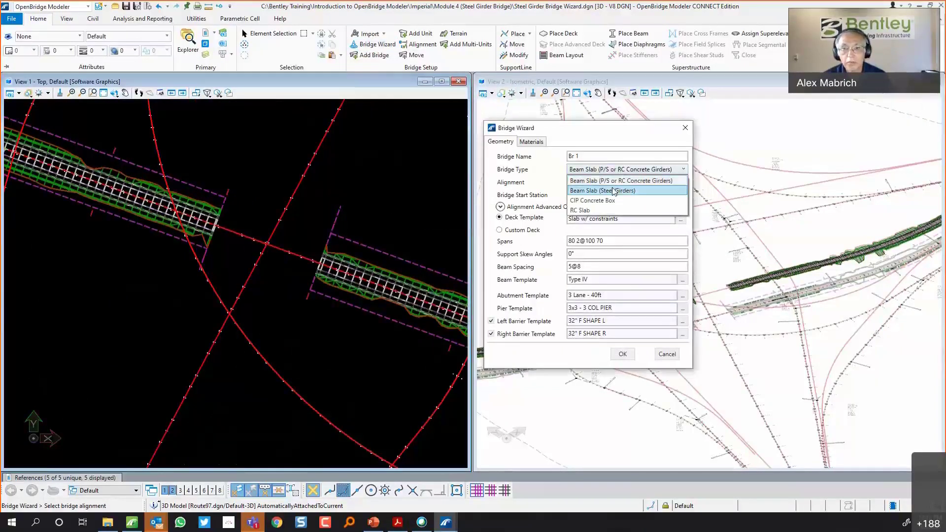
pyautogui.click(613, 191)
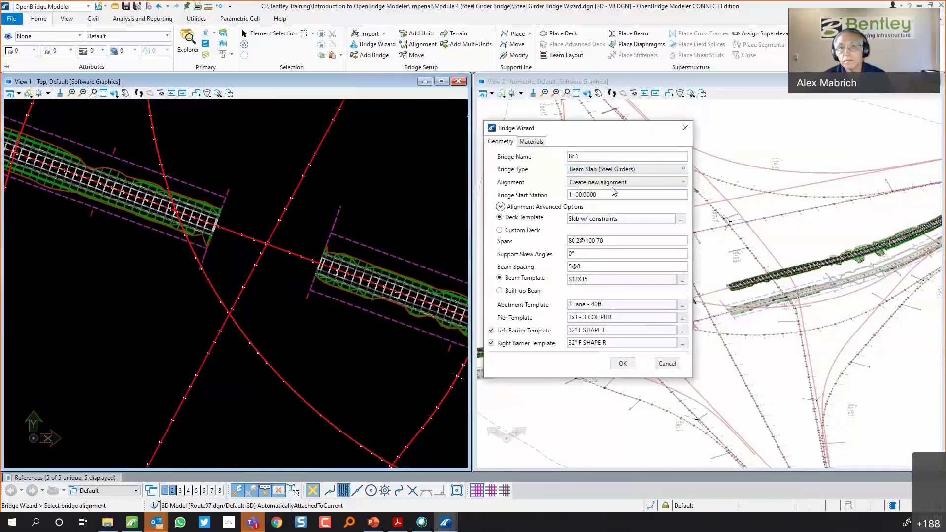
# Review the wizard's material assignments, the advanced options for a new alignment, and the alignments available for the bridge
pyautogui.click(535, 142)
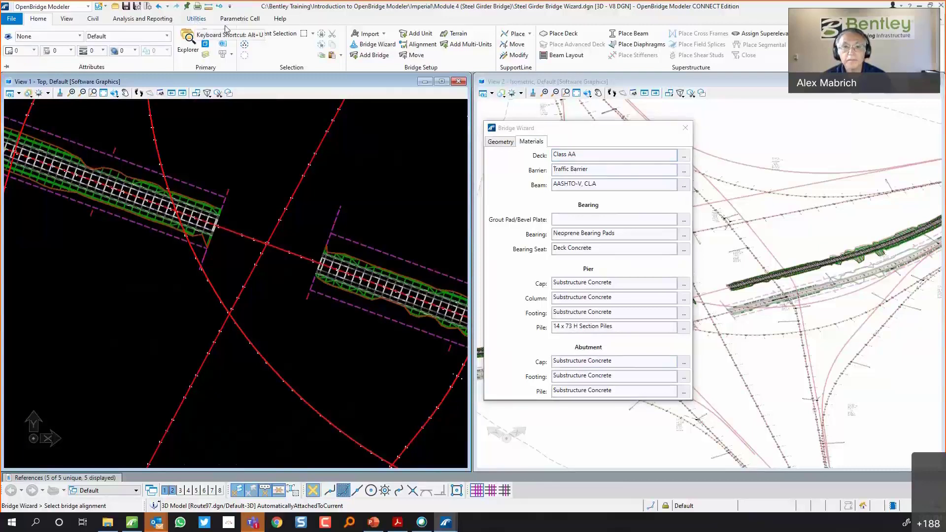
pyautogui.click(500, 142)
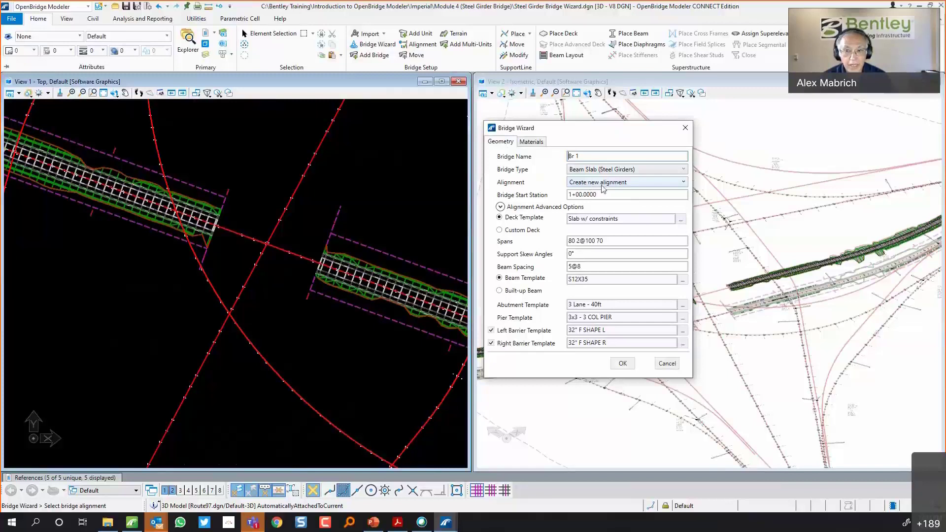
pyautogui.click(500, 207)
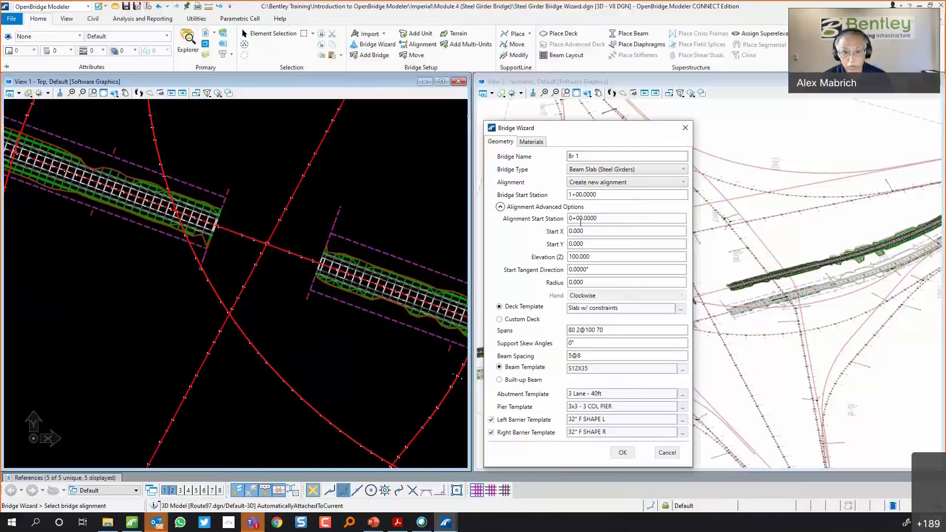
pyautogui.click(501, 207)
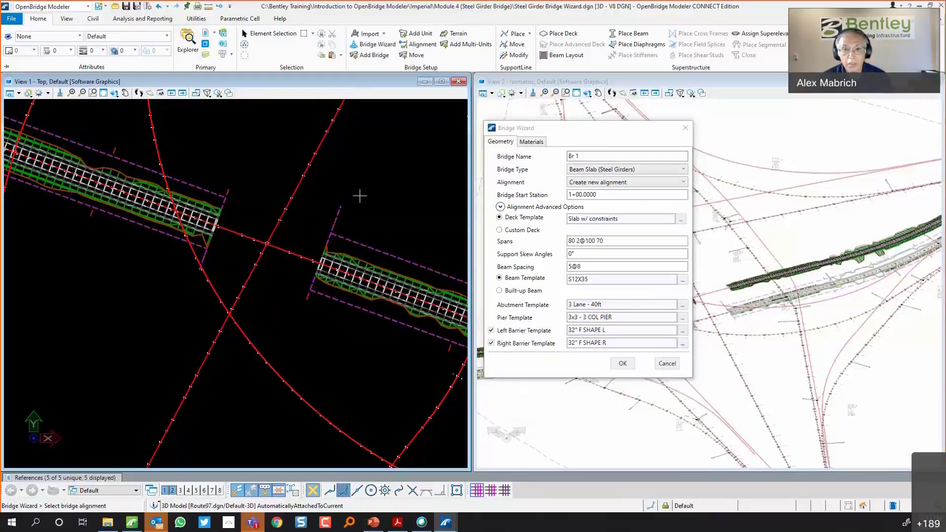
pyautogui.click(629, 184)
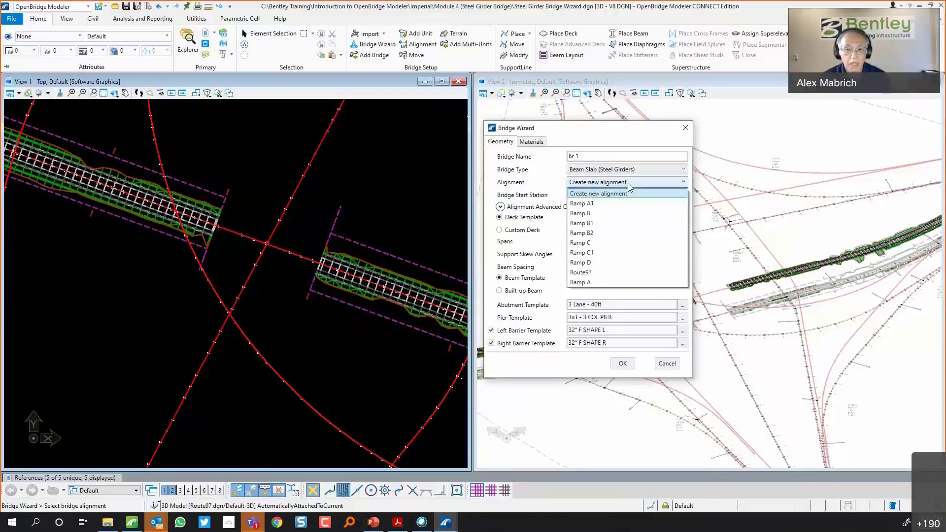
pyautogui.click(595, 136)
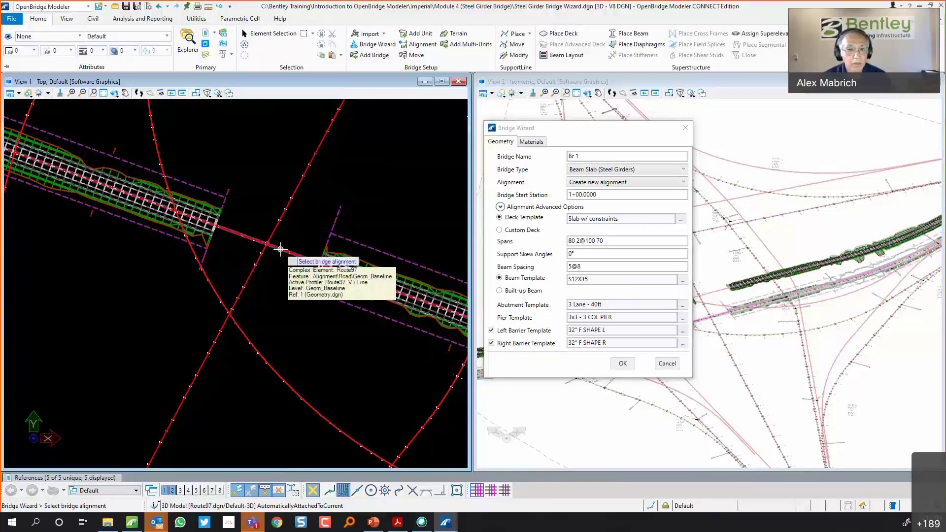
# Choose the Route97 alignment, pick the bridge start at the first corridor segment's end and set its station to 114+67.5000
pyautogui.click(279, 250)
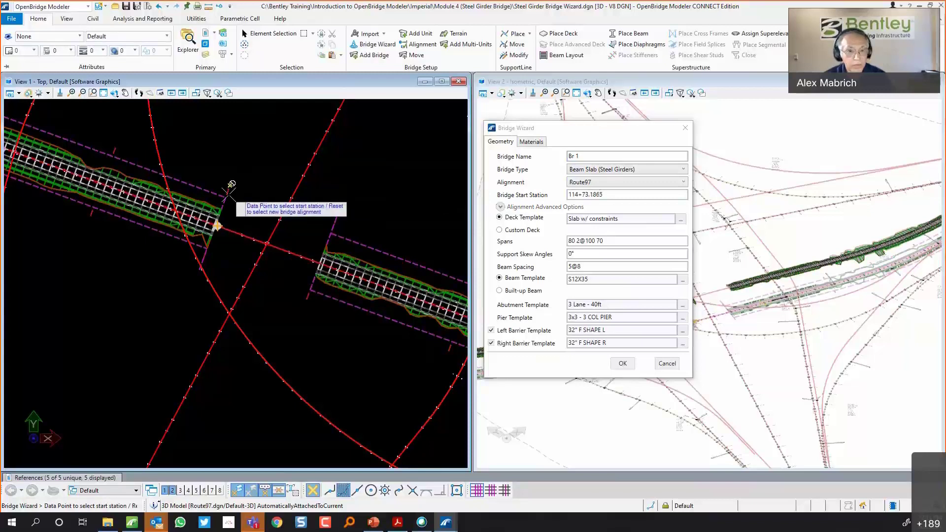
pyautogui.scroll(1, 221, 238)
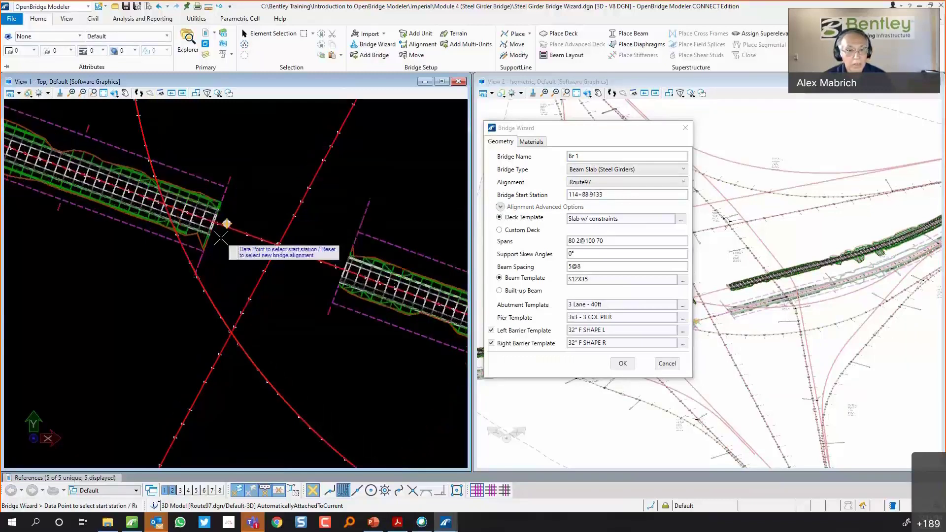
pyautogui.scroll(1, 220, 238)
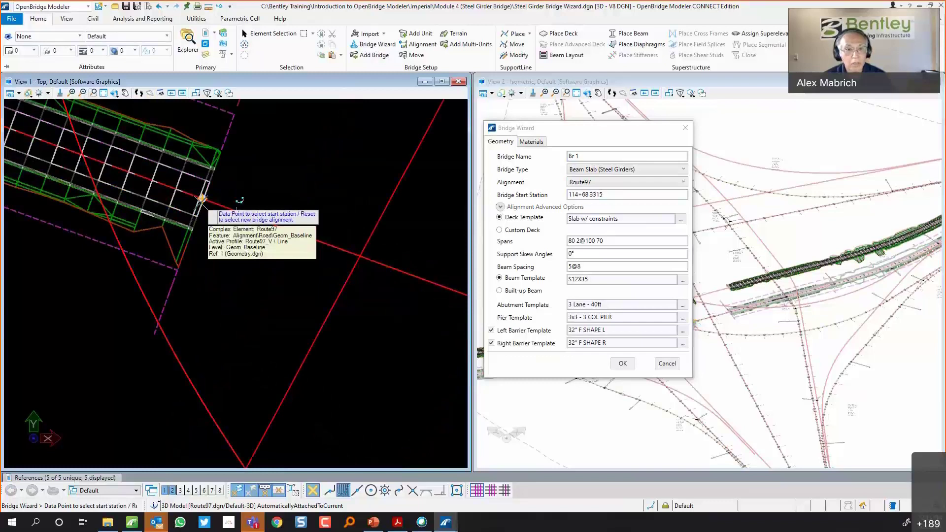
pyautogui.click(202, 200)
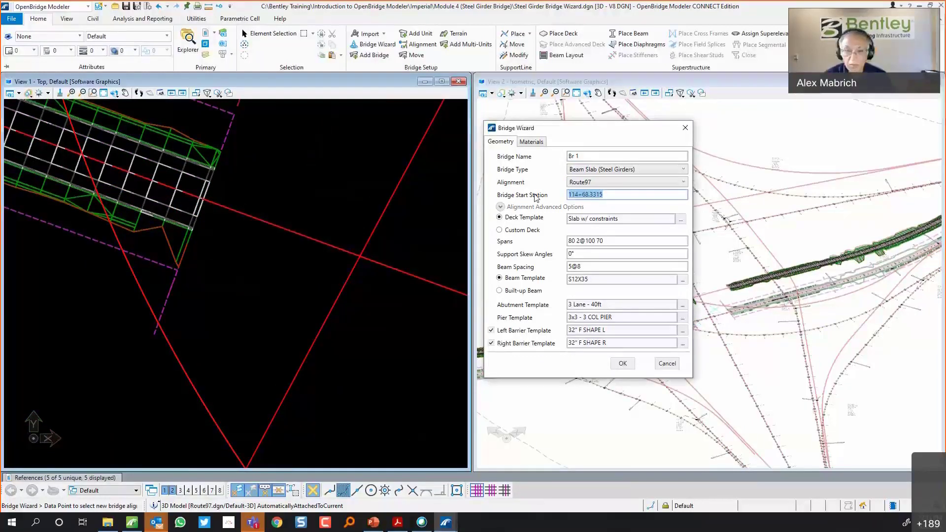
pyautogui.write('114')
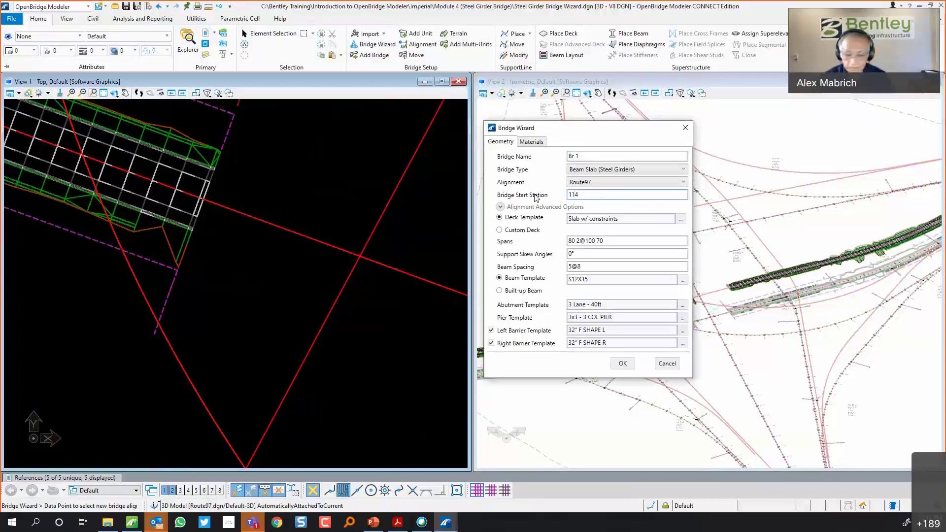
pyautogui.write('+67.5000')
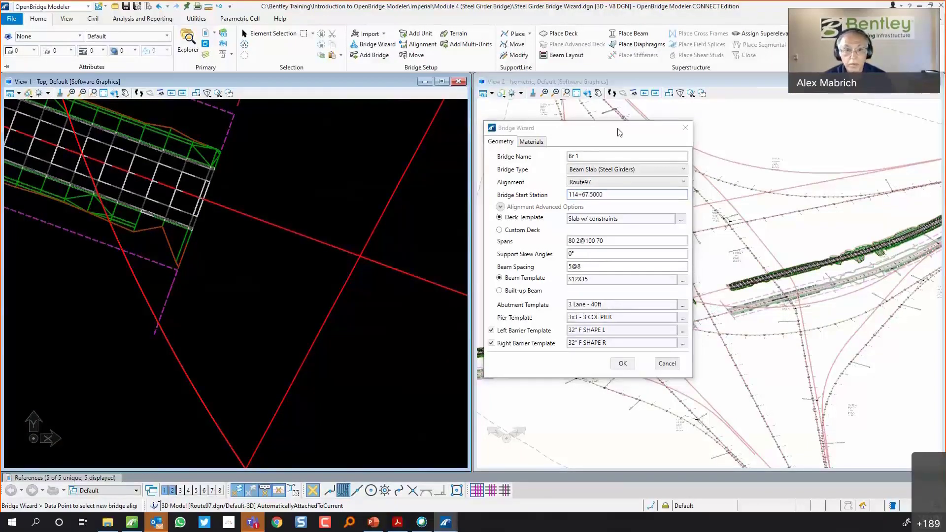
# Preview the Slab w/ constraints template under Deck Slabs for the deck, and dismiss the template selection and the Bridge Wizard
pyautogui.scroll(-2, 435, 185)
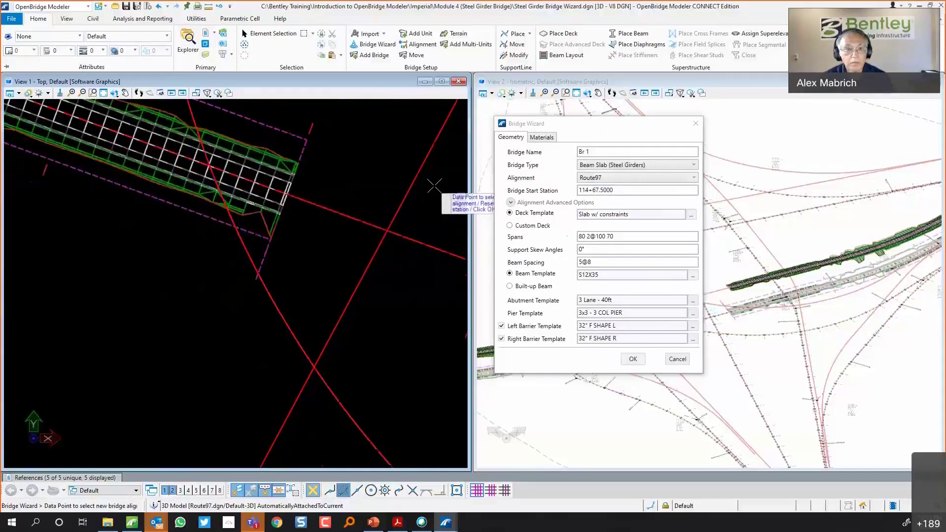
pyautogui.click(126, 94)
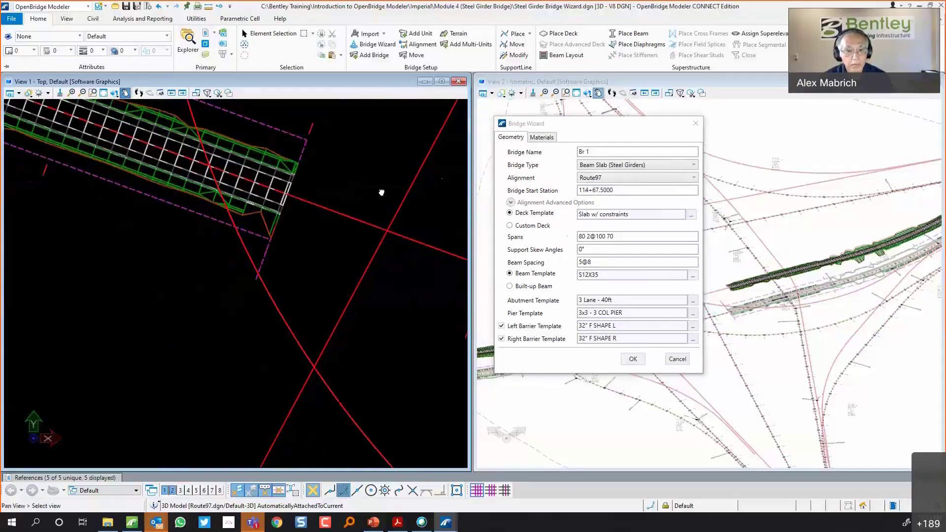
pyautogui.moveTo(380, 189); pyautogui.dragTo(210, 214)
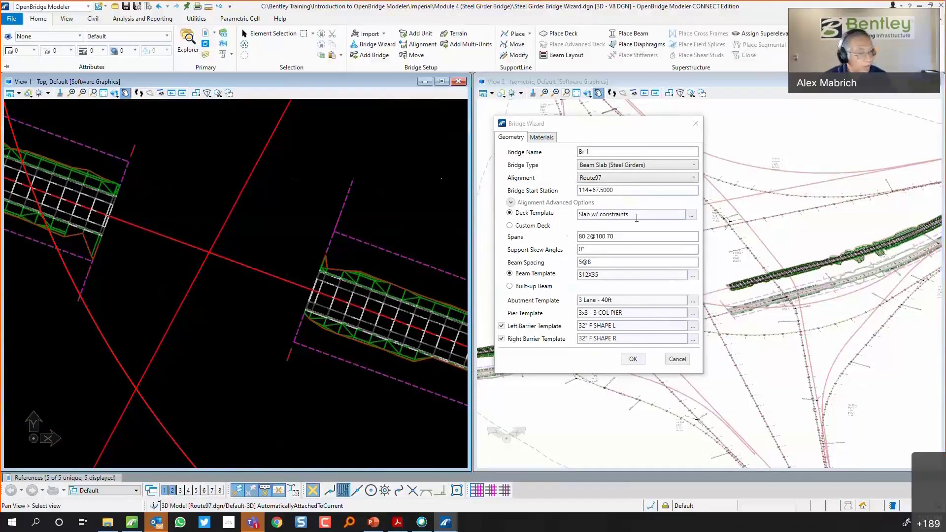
pyautogui.click(692, 215)
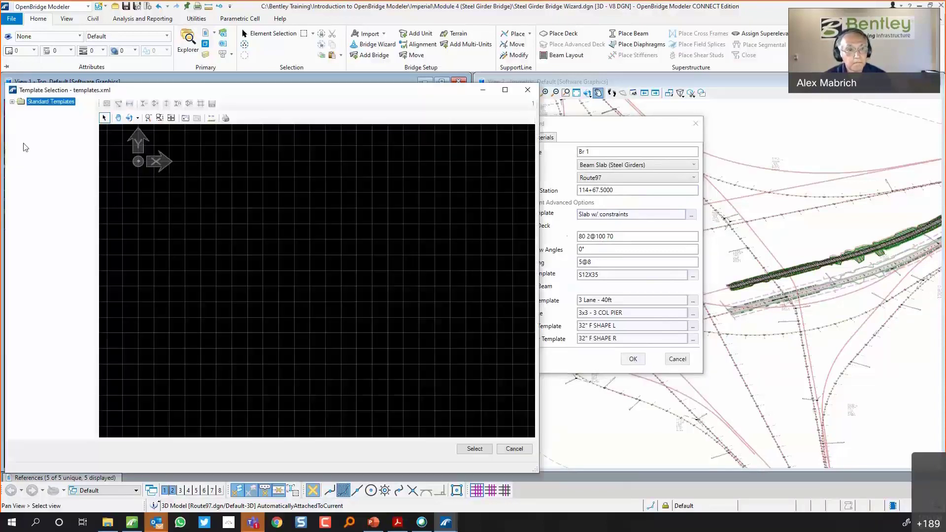
pyautogui.click(11, 101)
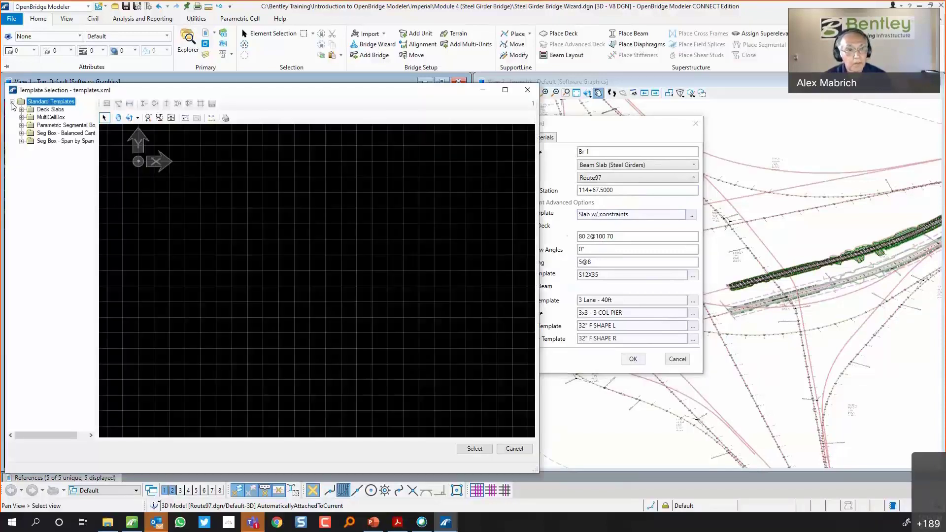
pyautogui.click(21, 110)
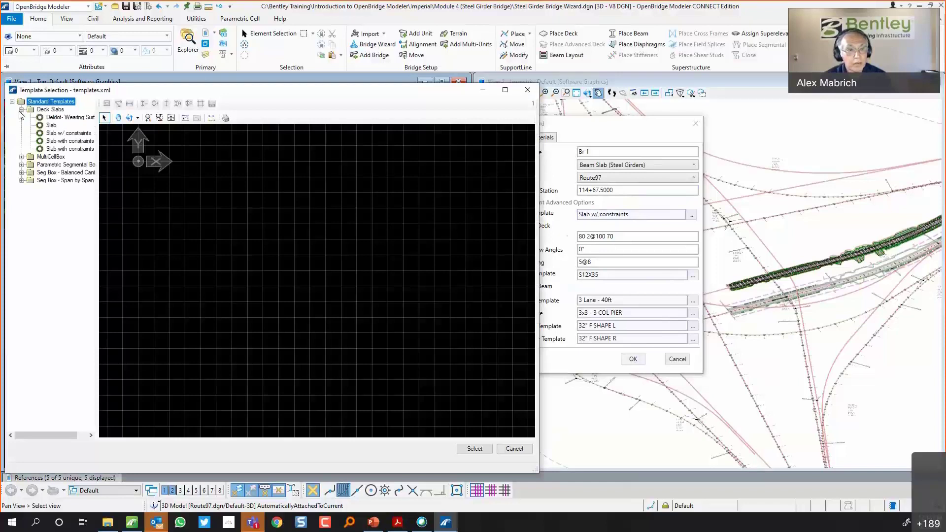
pyautogui.click(62, 133)
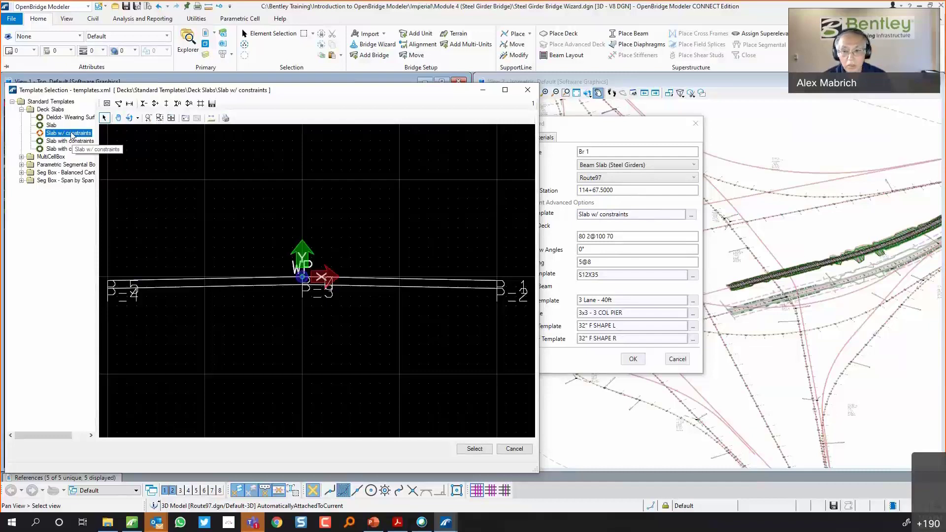
pyautogui.click(528, 90)
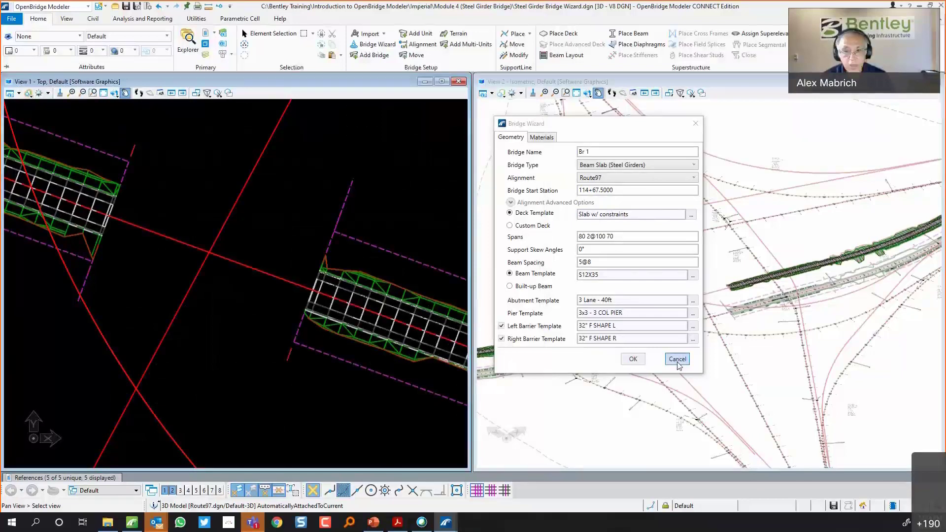
pyautogui.click(677, 360)
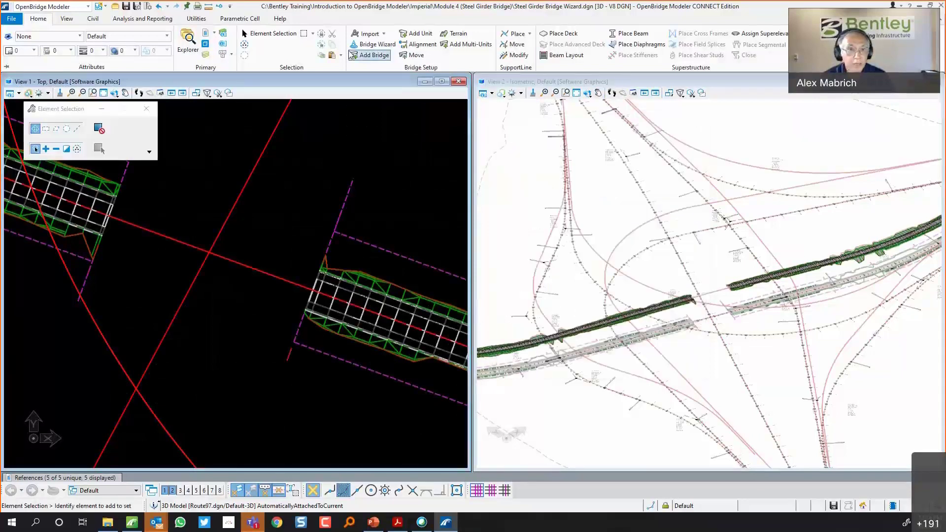
# Open the deck template library and examine point P_1's width and slope constraints in the Slab w/ constraints template
pyautogui.click(196, 19)
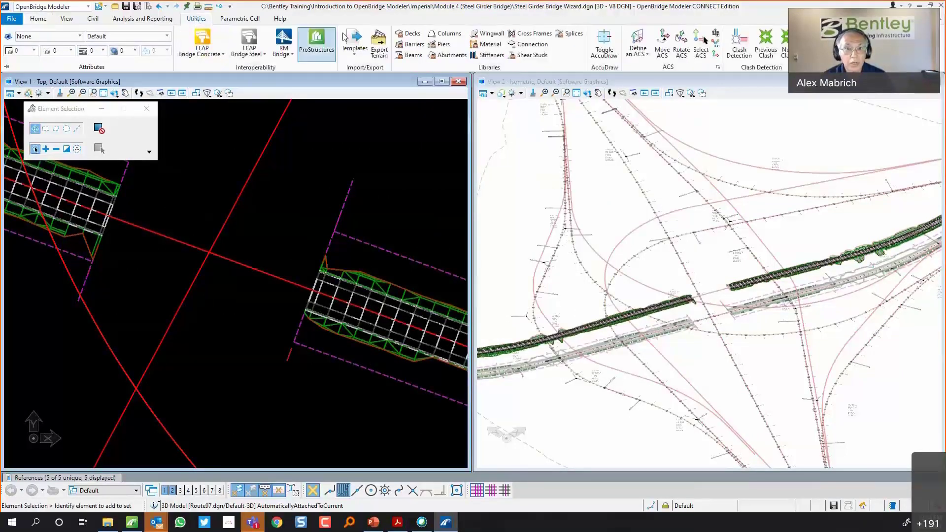
pyautogui.click(413, 34)
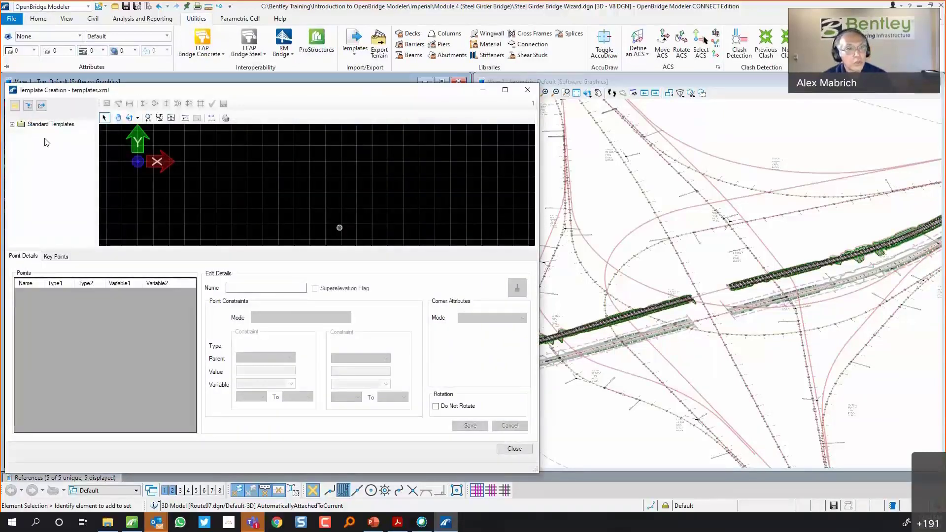
pyautogui.click(12, 124)
pyautogui.click(22, 132)
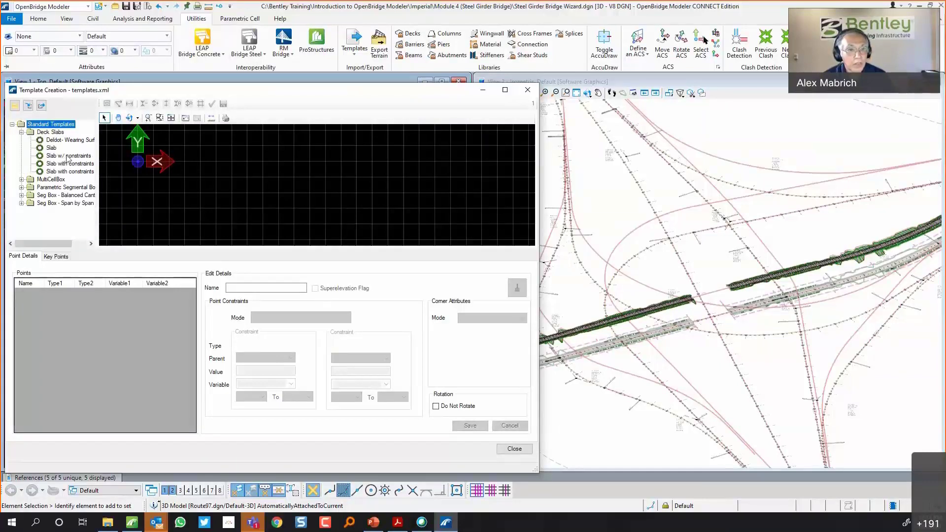
pyautogui.click(67, 155)
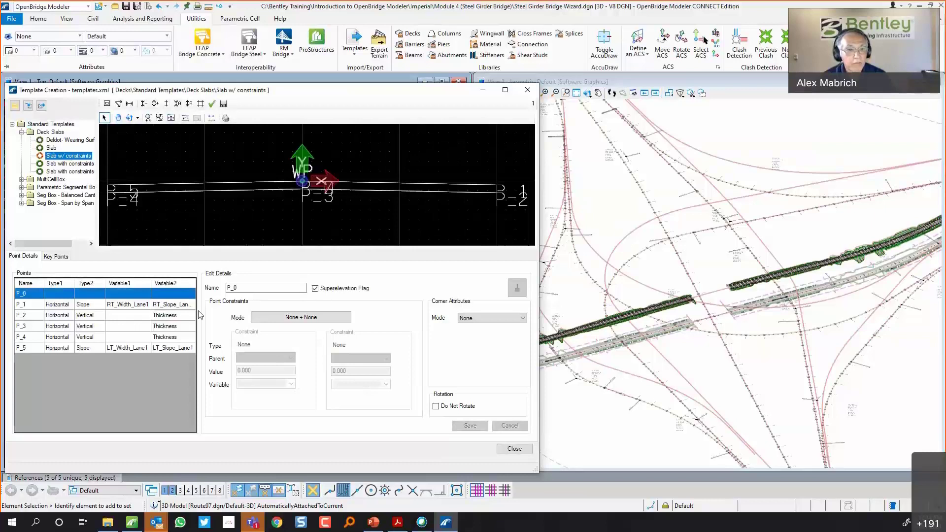
pyautogui.click(135, 306)
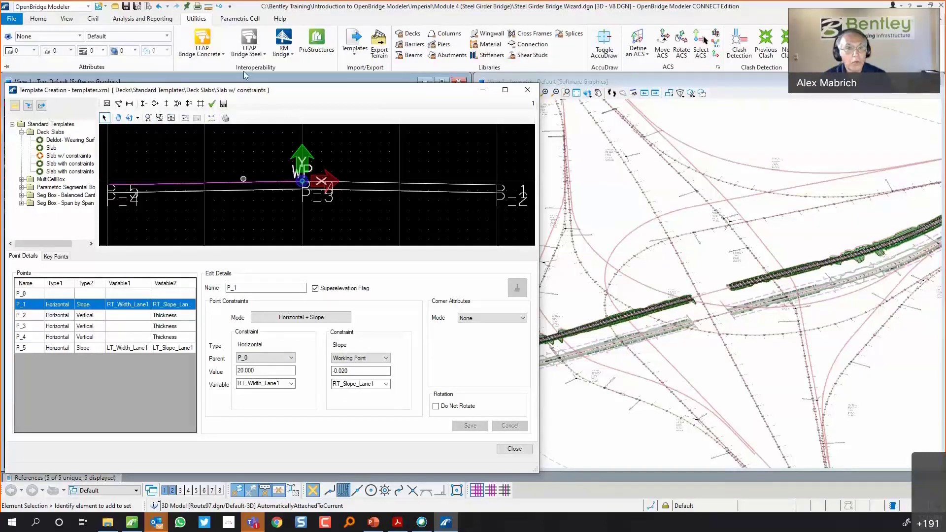
# Duplicate the Slab w/ constraints template within the Deck Slabs folder
pyautogui.moveTo(264, 88); pyautogui.dragTo(325, 85)
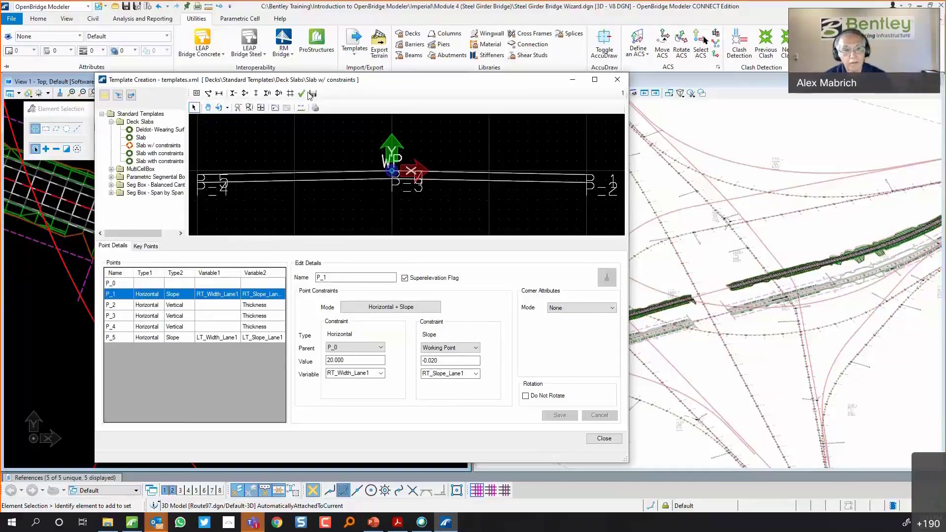
pyautogui.click(165, 147)
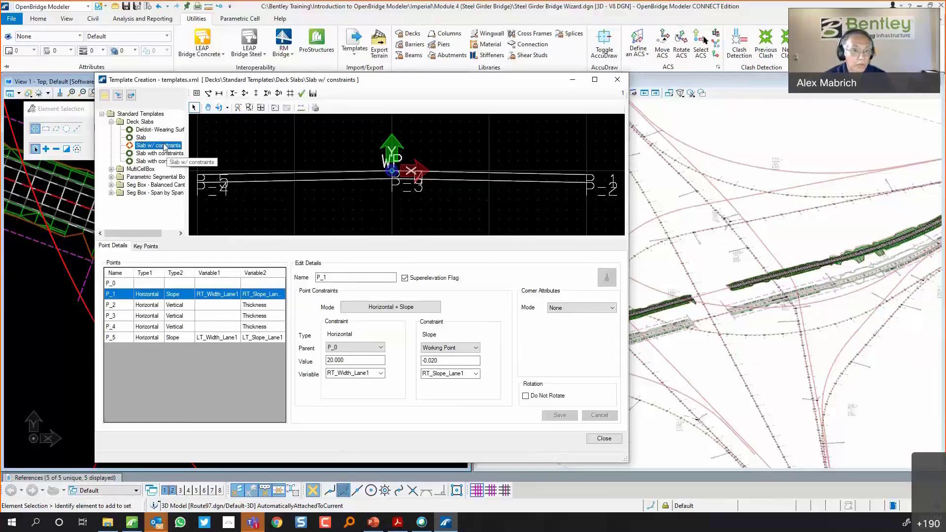
pyautogui.rightClick(165, 147)
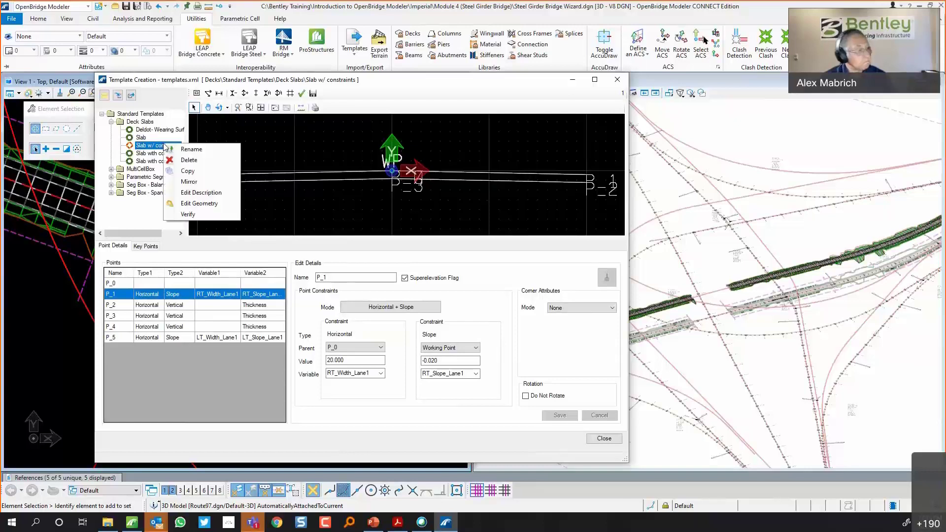
pyautogui.click(195, 181)
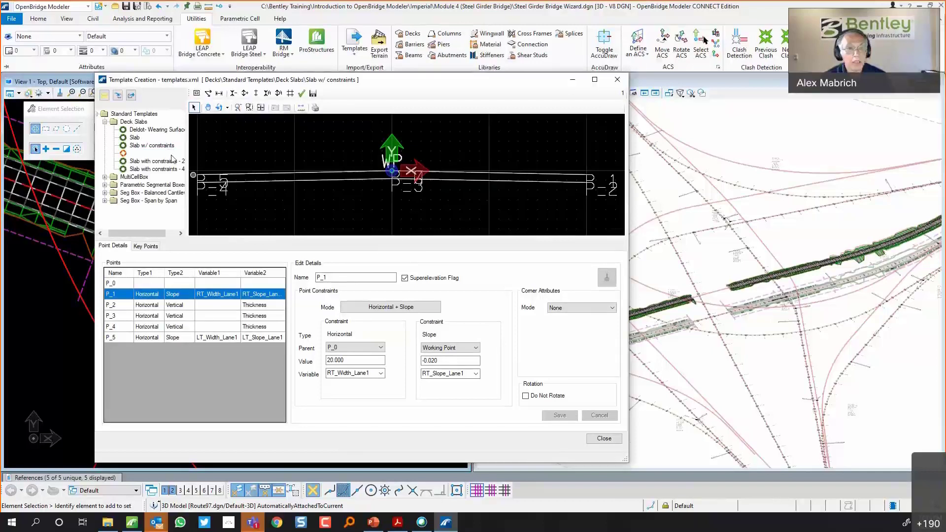
# Rename the copied deck template as Slab w/ constraints- 44 ft
pyautogui.rightClick(170, 154)
pyautogui.click(195, 161)
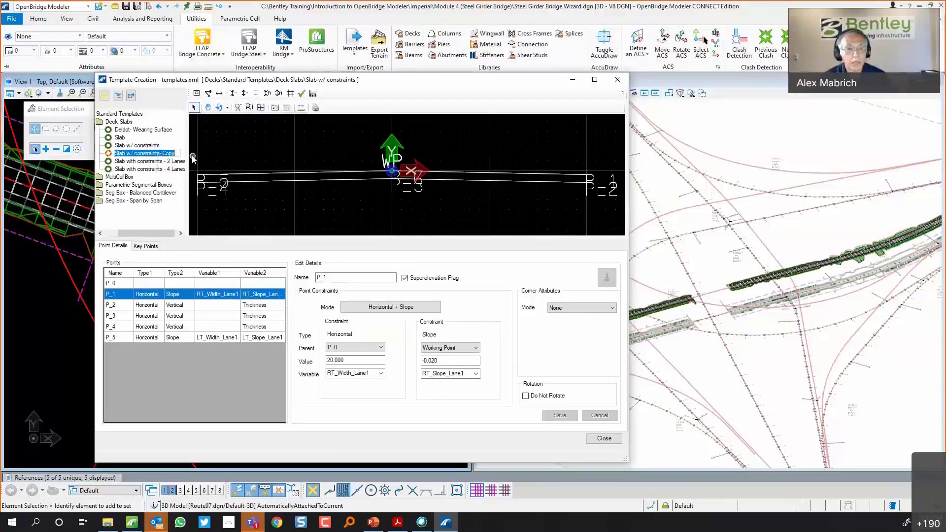
pyautogui.click(162, 153)
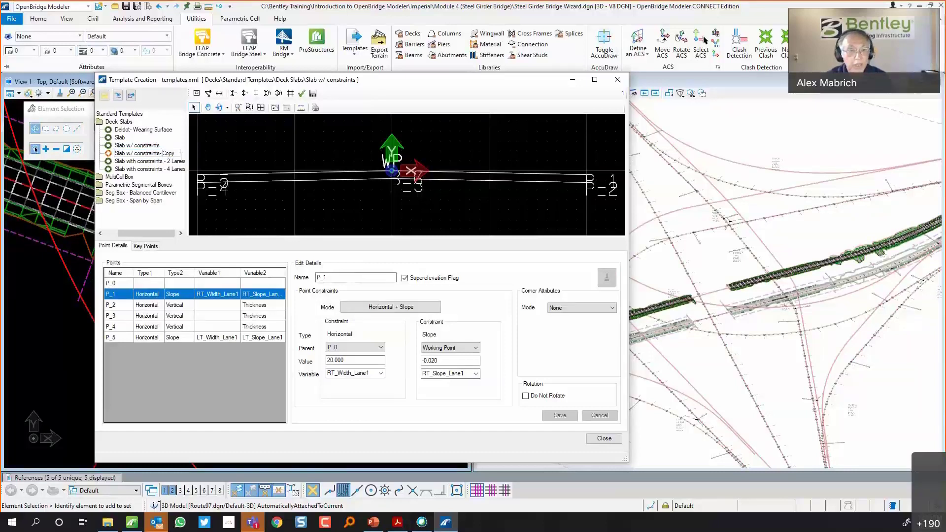
pyautogui.write('44 ft')
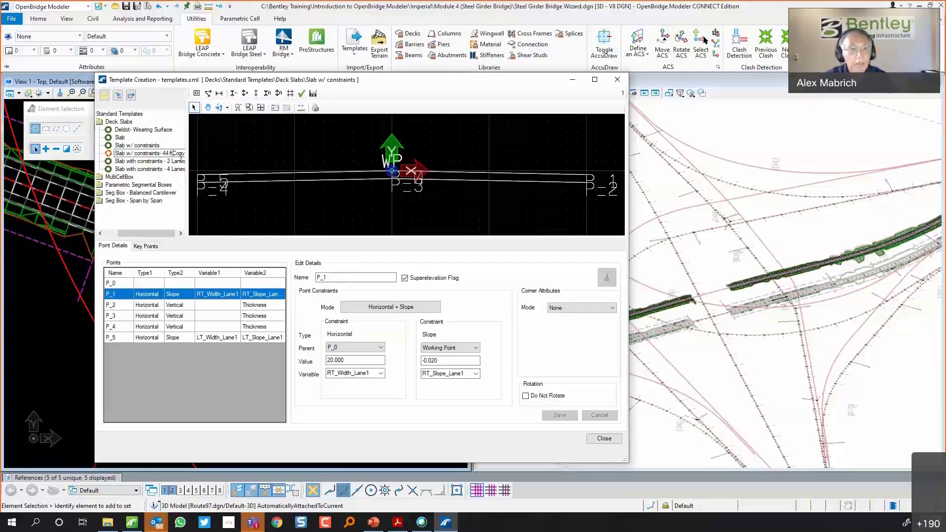
pyautogui.press('Delete')
pyautogui.press('Delete')
pyautogui.press('Delete')
pyautogui.press('Delete')
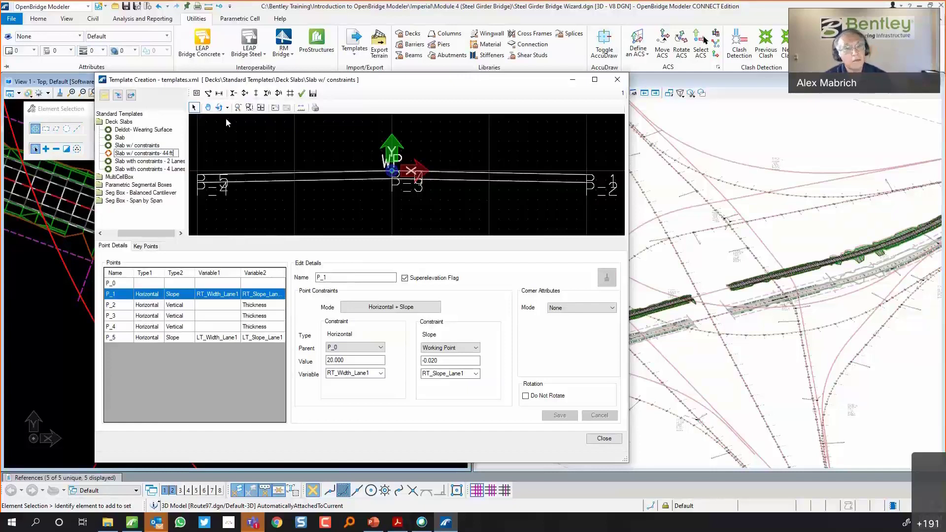
pyautogui.click(159, 161)
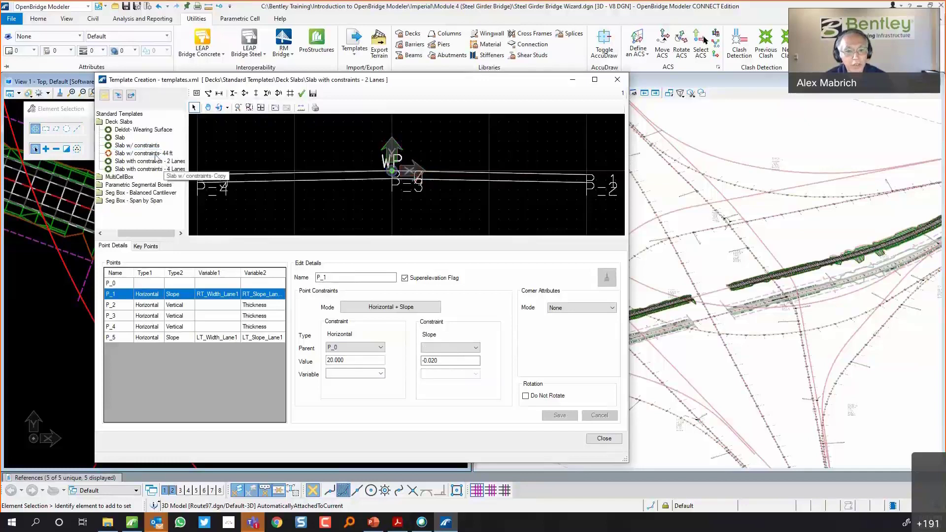
# In the Slab w/ constraints- 44 ft template, set point P_1's horizontal constraint to 22.0 and save the point
pyautogui.click(150, 154)
pyautogui.moveTo(359, 360); pyautogui.dragTo(304, 364)
pyautogui.write('2')
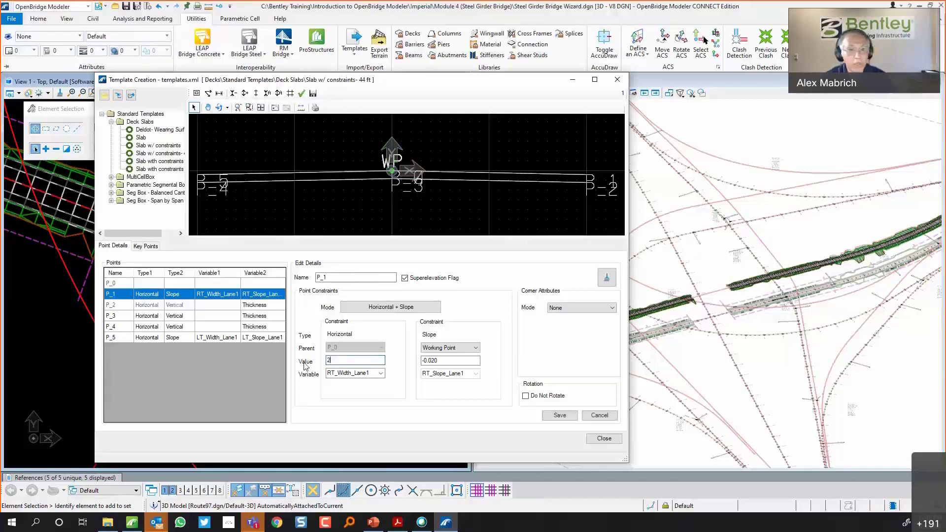
pyautogui.write('2.0')
pyautogui.press('Tab')
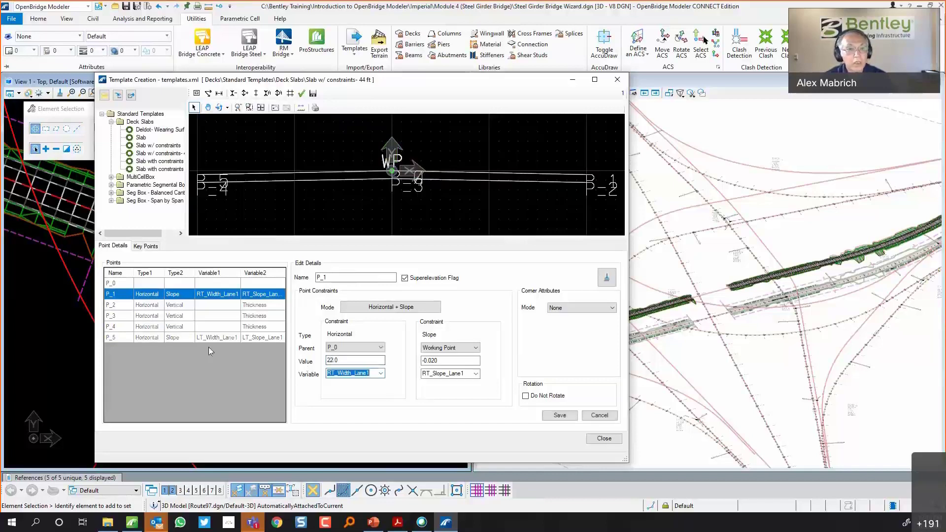
pyautogui.click(559, 415)
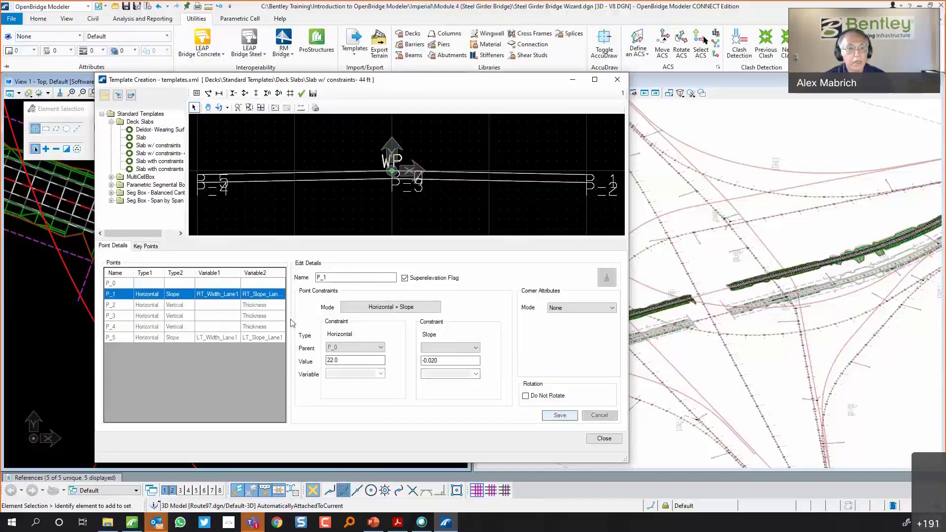
# Set point P_5's horizontal constraint to -22.0 in the same template and save the point
pyautogui.click(203, 342)
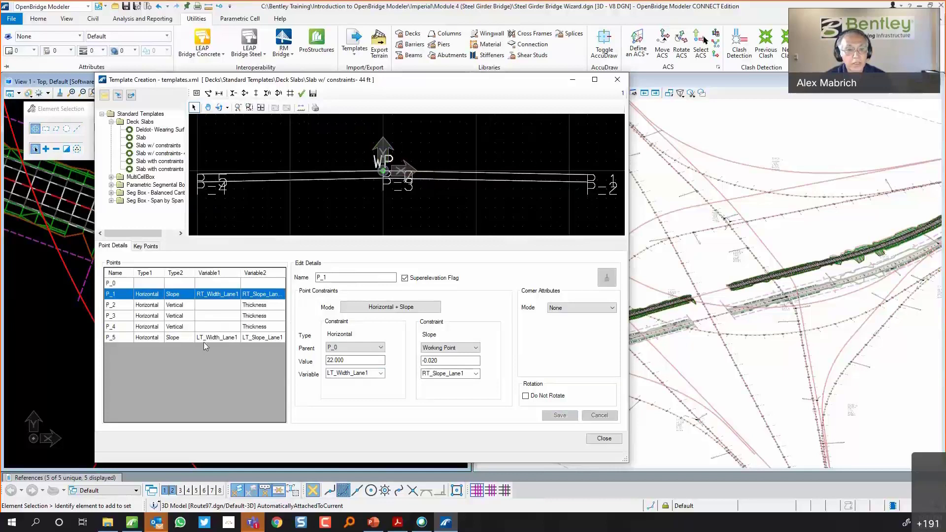
pyautogui.doubleClick(348, 361)
pyautogui.write('-')
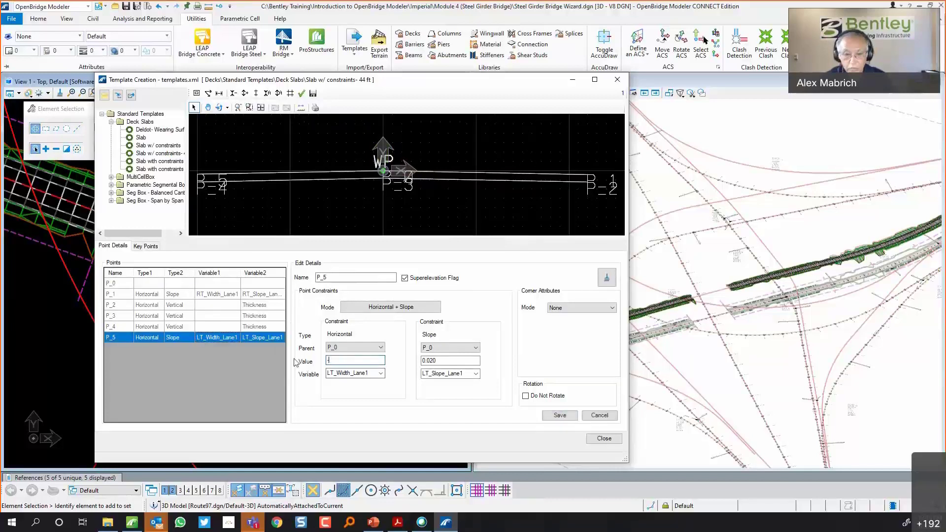
pyautogui.write('22.0')
pyautogui.press('Tab')
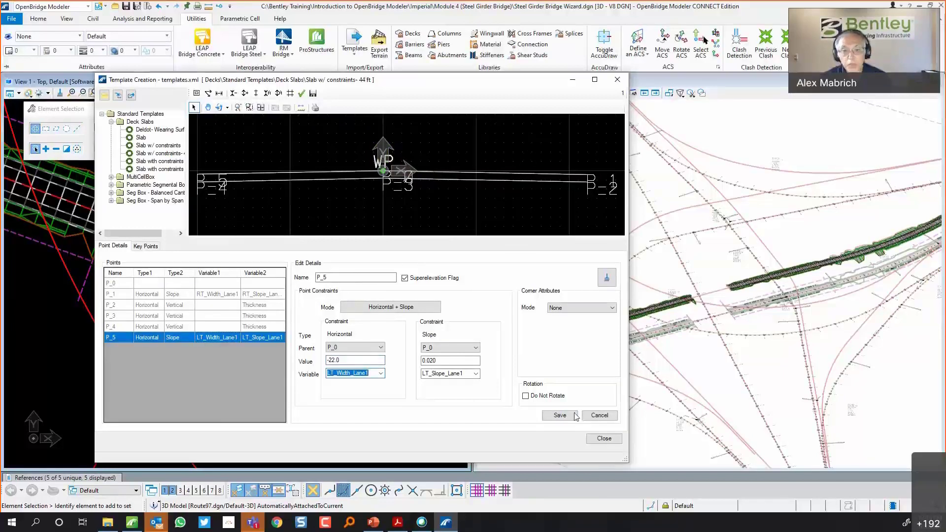
pyautogui.click(549, 415)
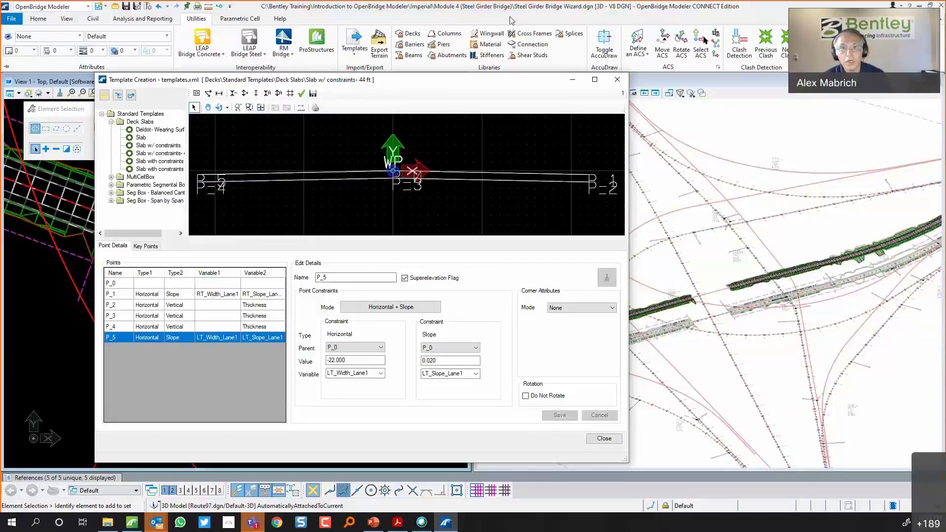
# Widen the template tree enough to read the full template names, and close the deck template library
pyautogui.click(457, 13)
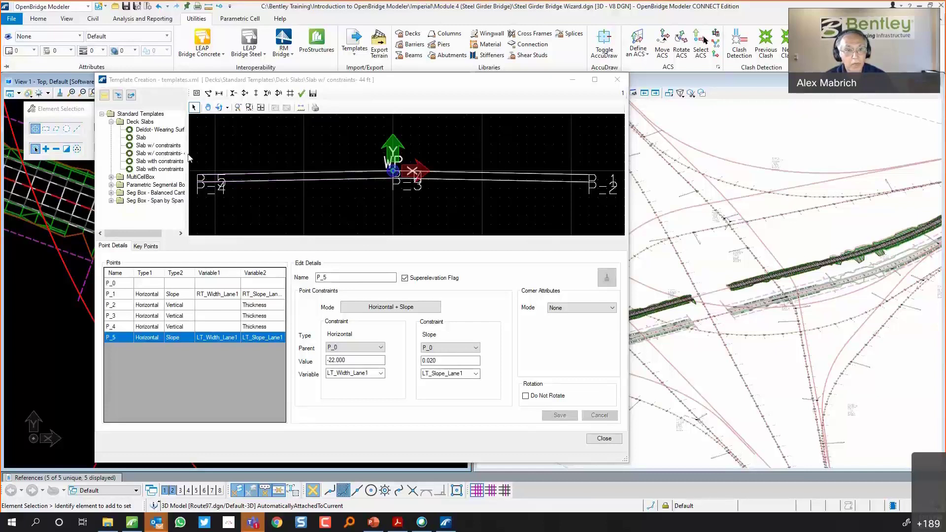
pyautogui.moveTo(187, 154); pyautogui.dragTo(240, 150)
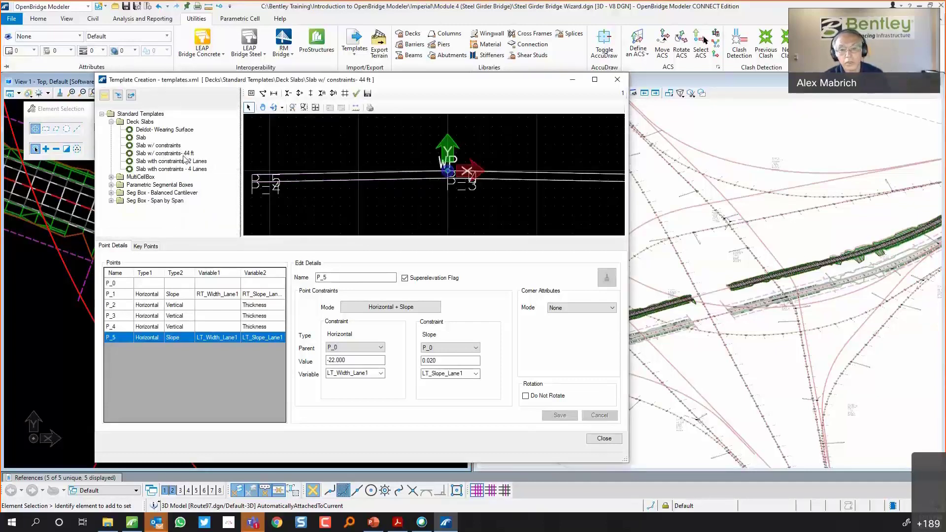
pyautogui.click(611, 440)
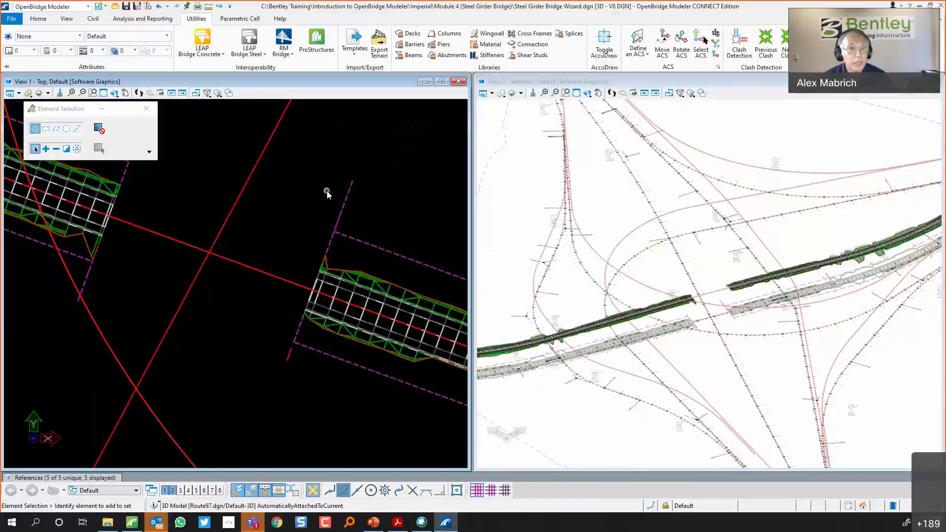
# Start the Bridge Wizard again with the bridge type Beam Slab (Steel Girders) and the Route97 alignment
pyautogui.click(27, 21)
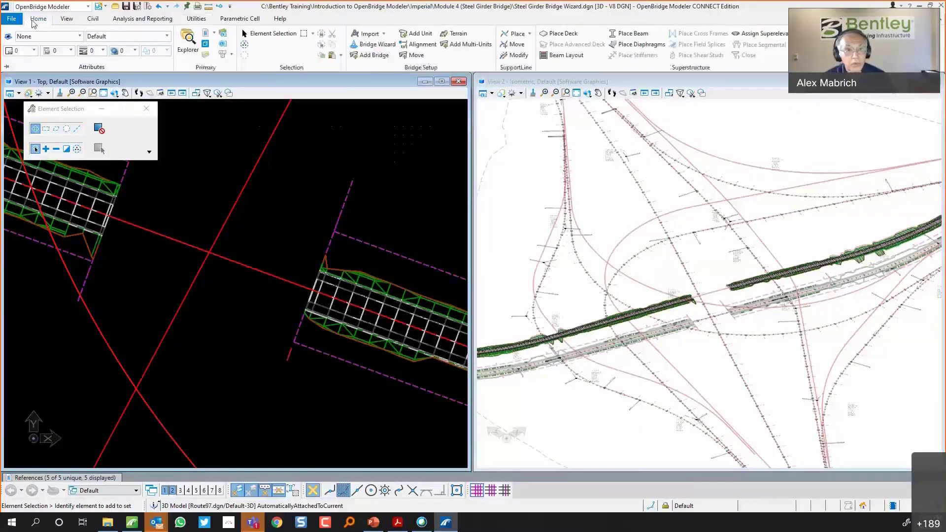
pyautogui.click(378, 45)
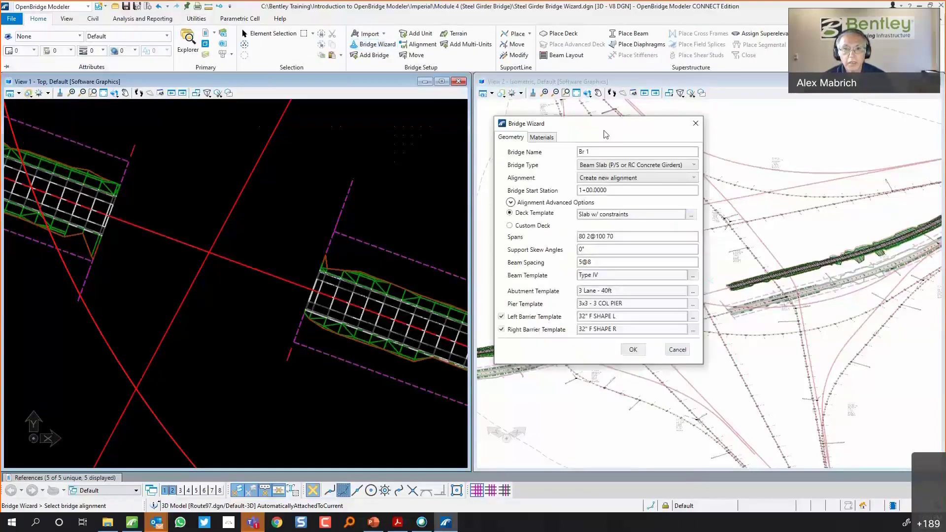
pyautogui.click(501, 143)
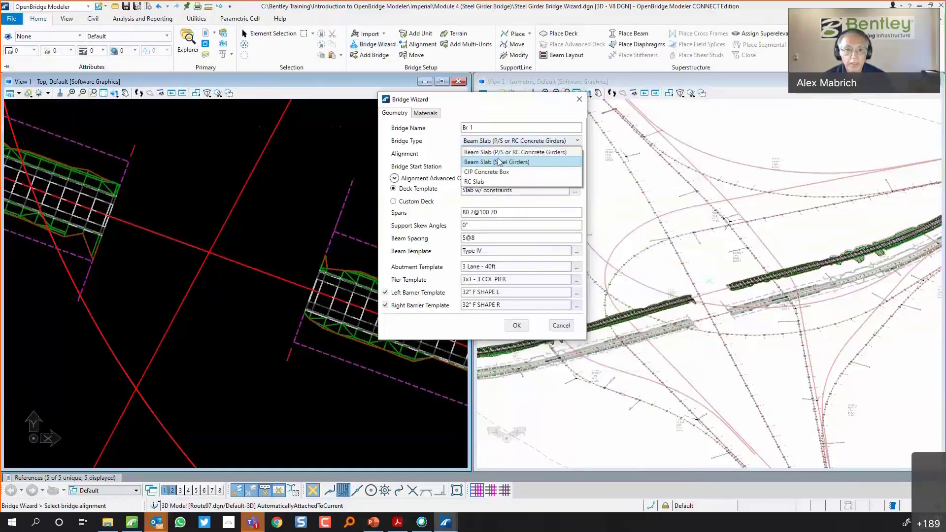
pyautogui.click(499, 161)
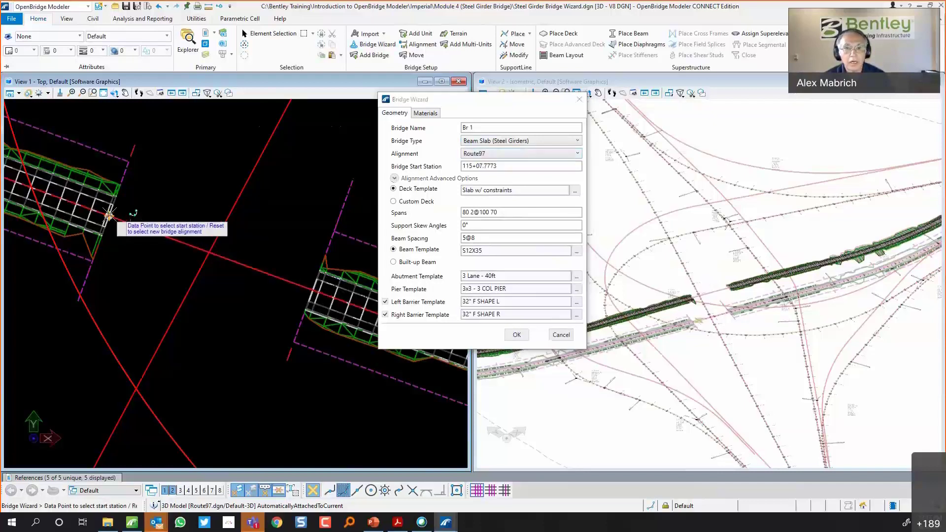
# Pick the bridge start at the first corridor segment's end on Route97 and set its station to 114+67.50
pyautogui.click(129, 223)
pyautogui.moveTo(474, 165); pyautogui.dragTo(536, 166)
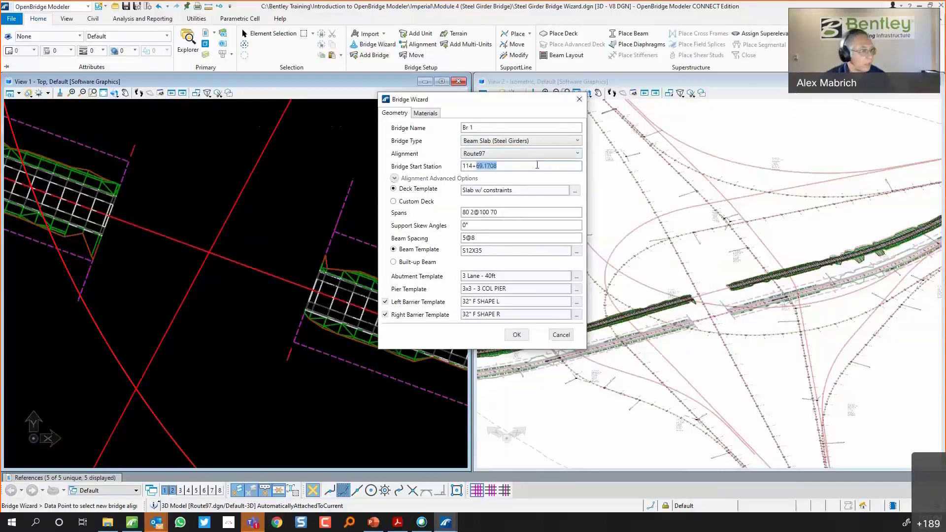
pyautogui.write('6')
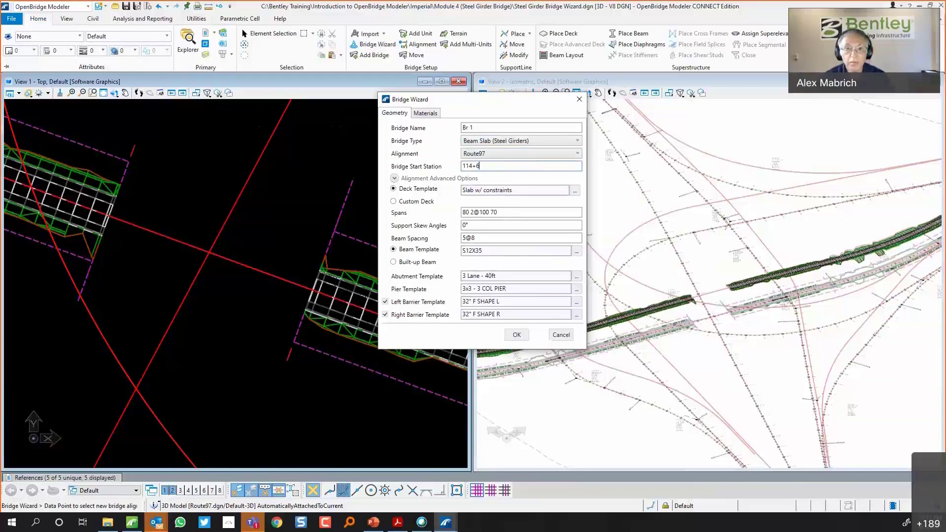
pyautogui.write('7.50')
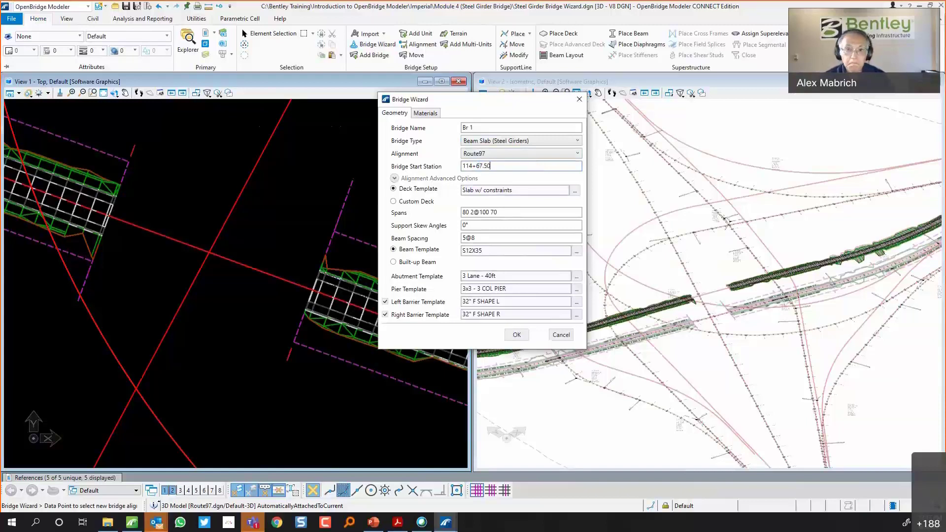
# Preview the Slab w/ constraints- 44 ft template under Deck Slabs for the deck, and dismiss the template selection
pyautogui.click(575, 194)
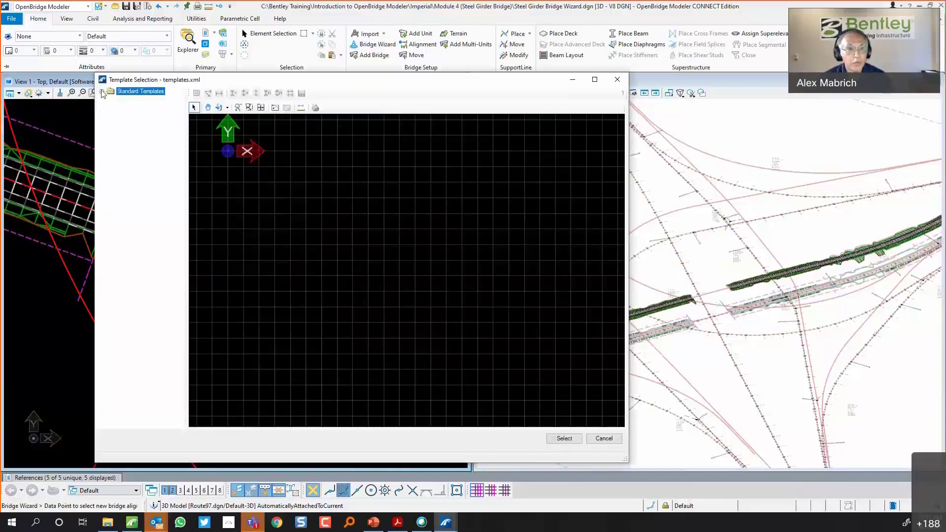
pyautogui.click(102, 91)
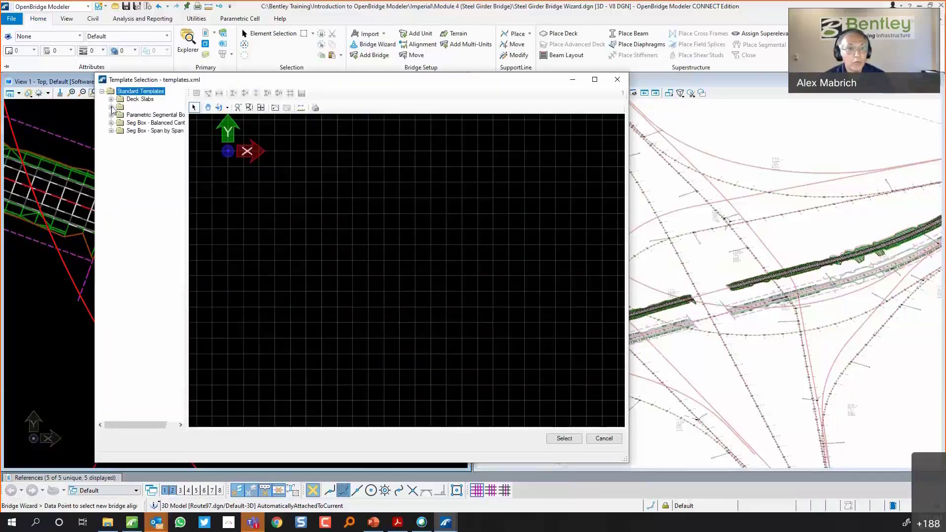
pyautogui.click(111, 99)
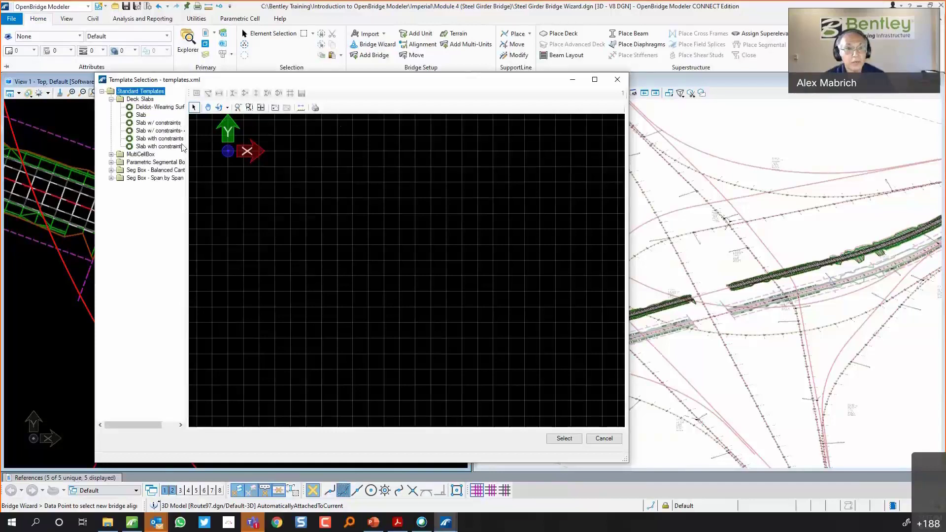
pyautogui.moveTo(188, 146); pyautogui.dragTo(266, 144)
pyautogui.click(163, 123)
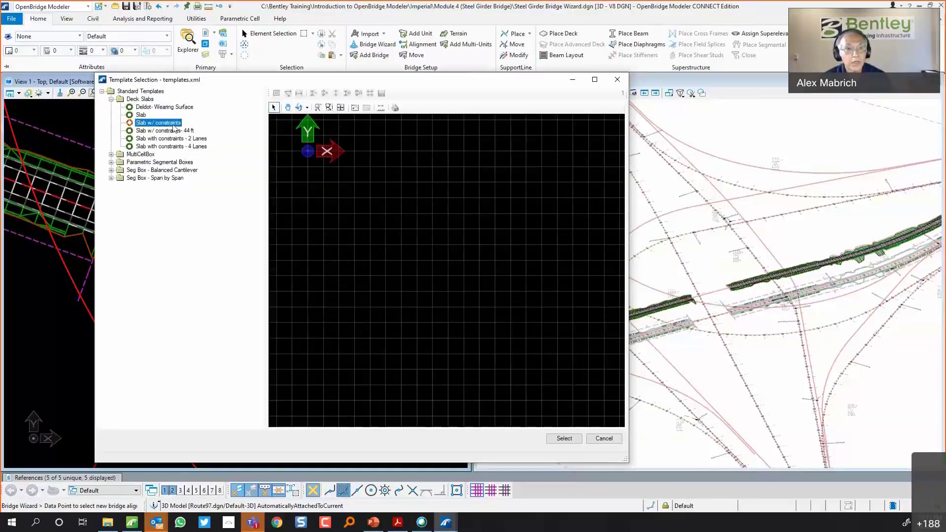
pyautogui.click(173, 131)
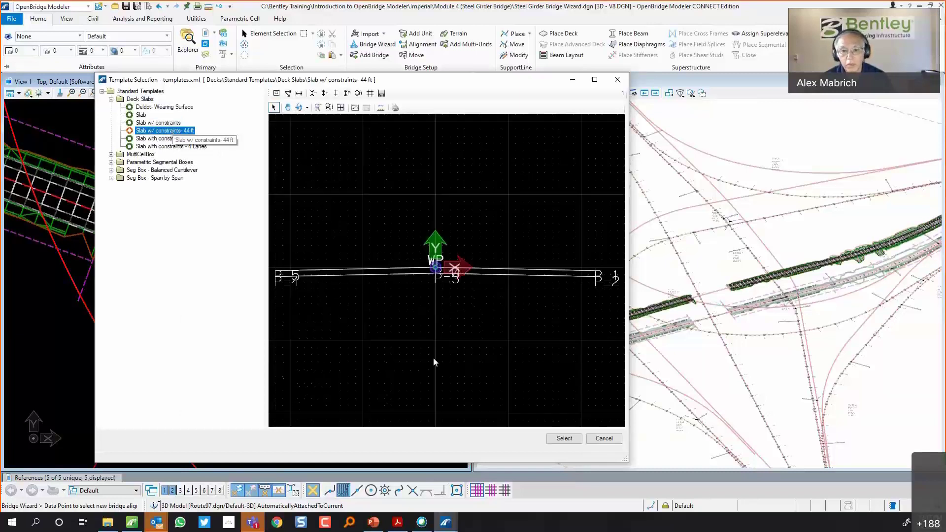
pyautogui.click(617, 439)
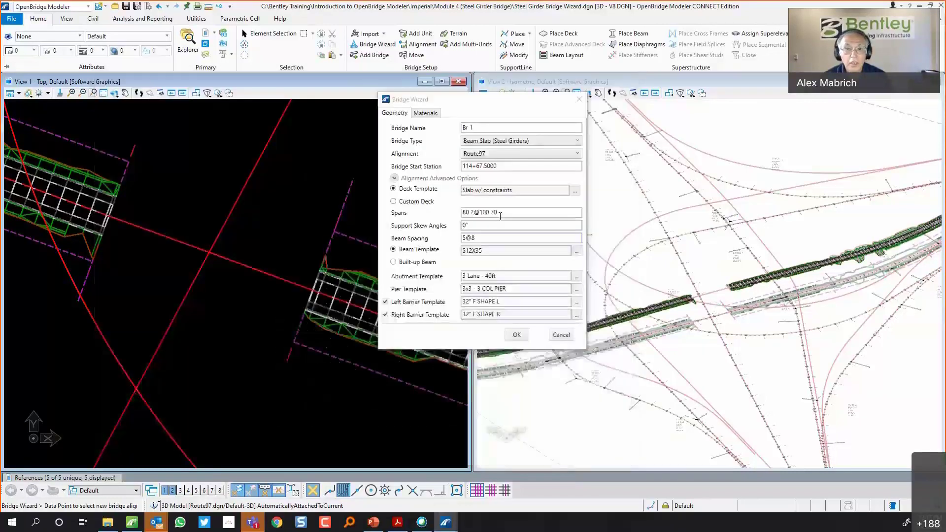
# Switch the bridge deck to Custom Deck and set the deck width to 44.0
pyautogui.click(393, 202)
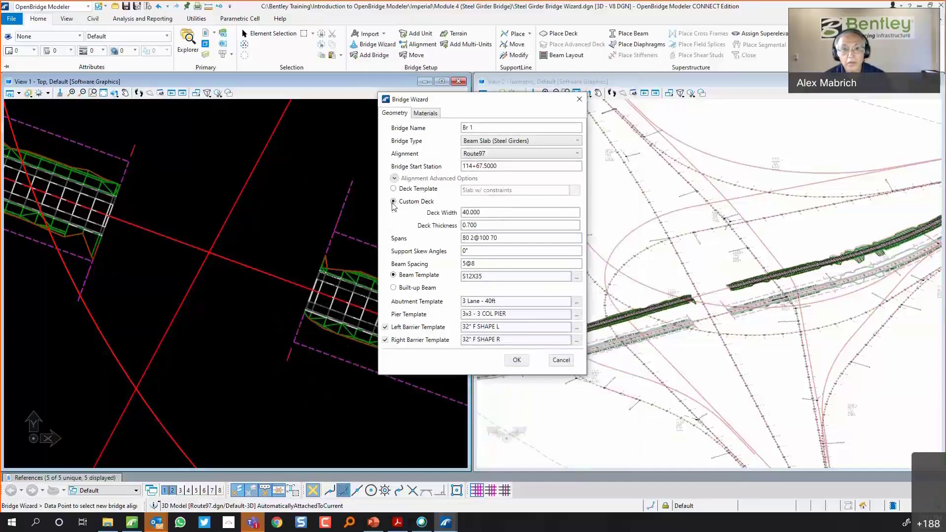
pyautogui.press('Tab')
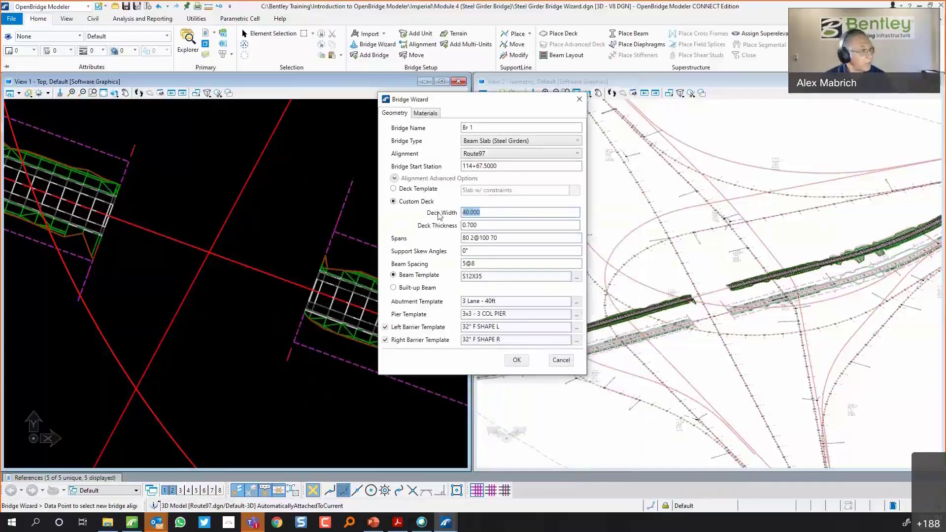
pyautogui.write('44.0')
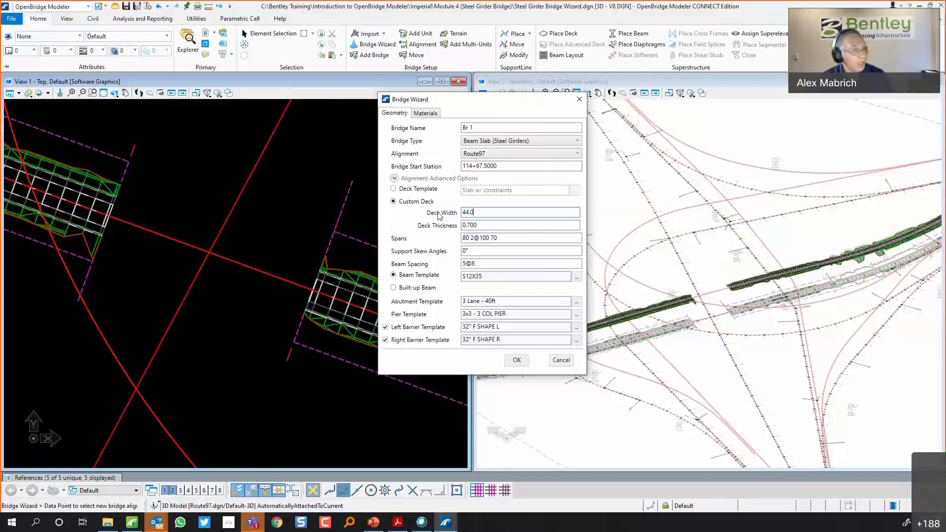
# Replace the bridge's span layout with two spans entered as 110 110
pyautogui.click(500, 225)
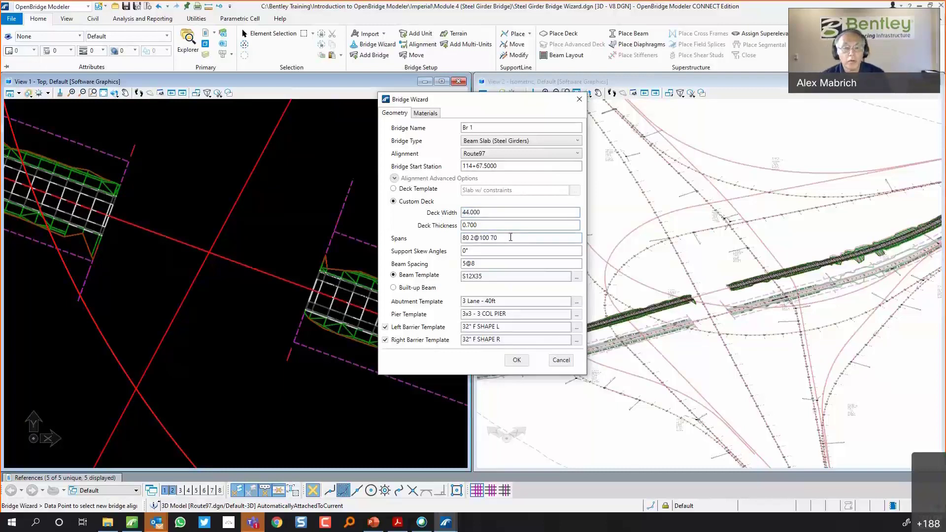
pyautogui.click(510, 237)
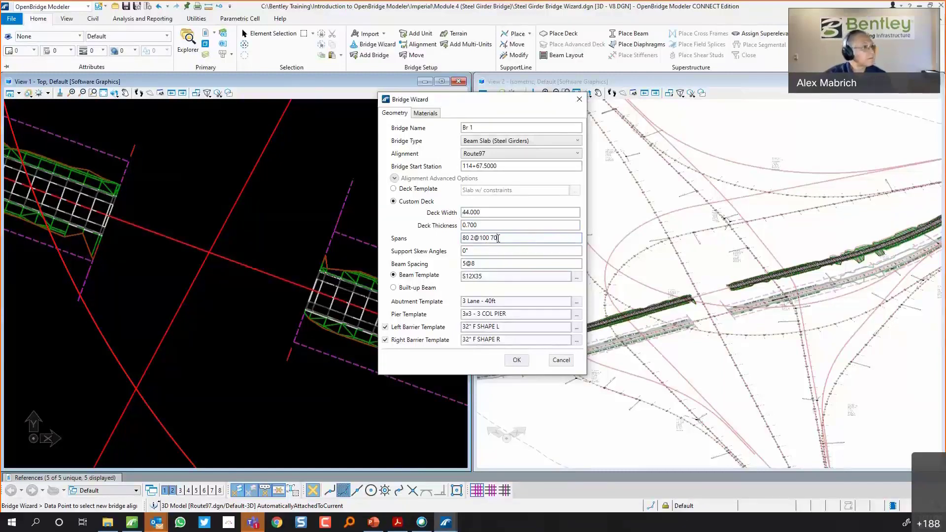
pyautogui.moveTo(498, 238); pyautogui.dragTo(426, 242)
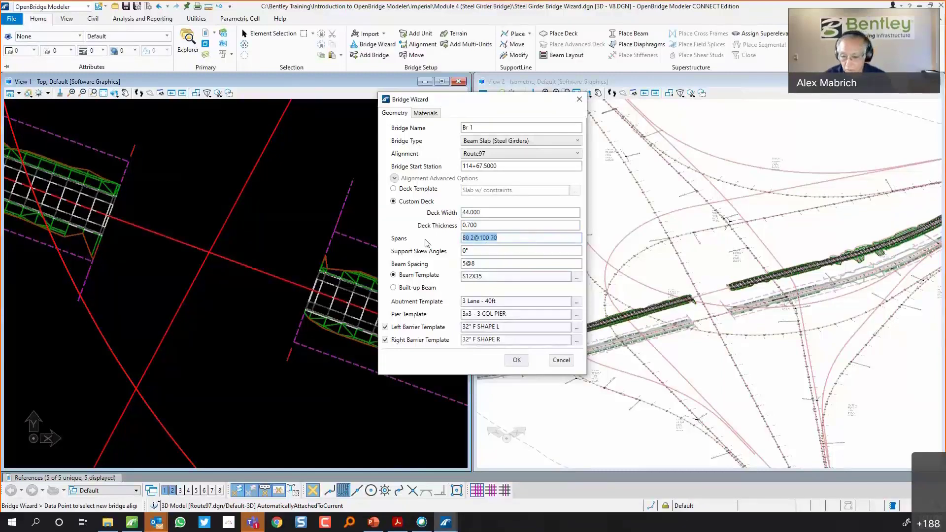
pyautogui.write('2@')
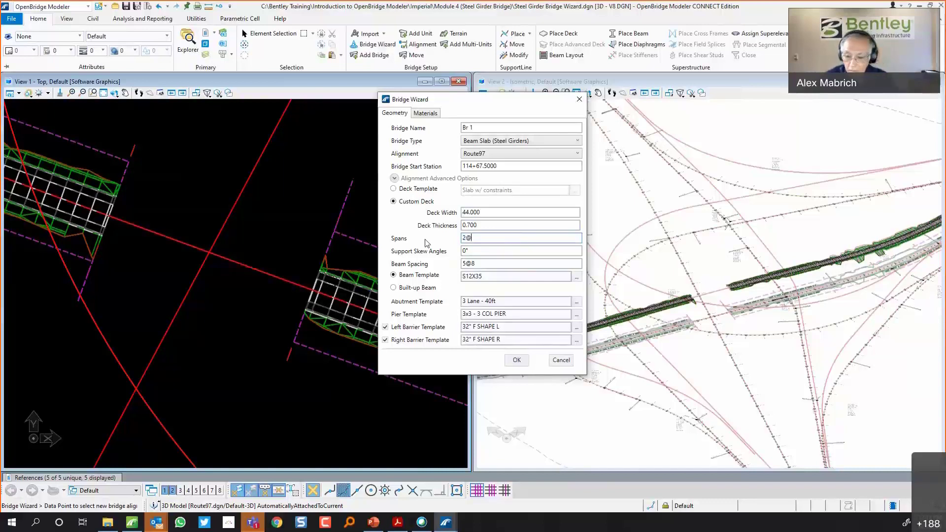
pyautogui.write('110')
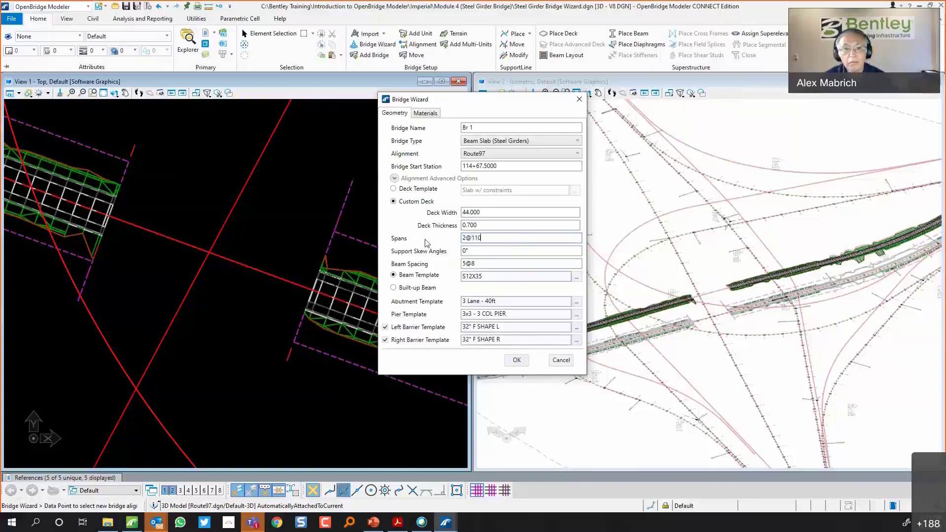
pyautogui.press('BackSpace')
pyautogui.press('BackSpace')
pyautogui.press('BackSpace')
pyautogui.press('BackSpace')
pyautogui.press('BackSpace')
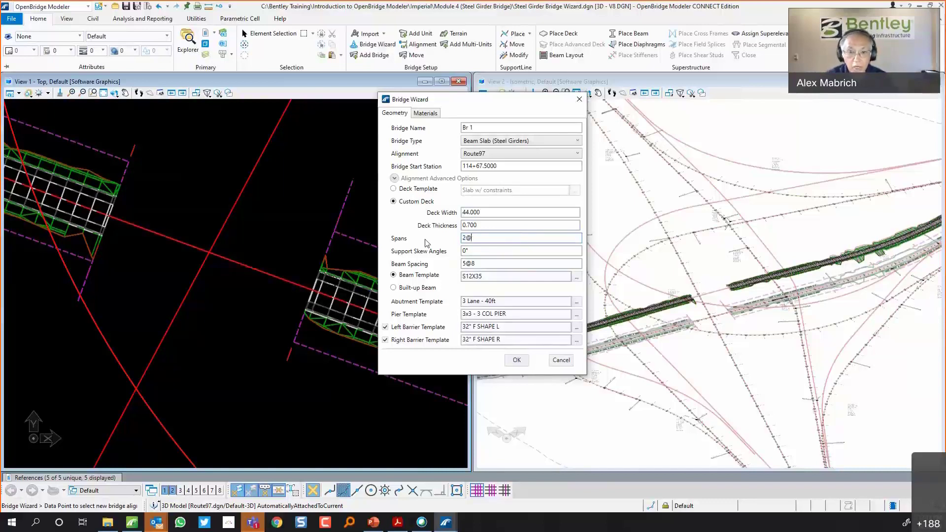
pyautogui.write('110')
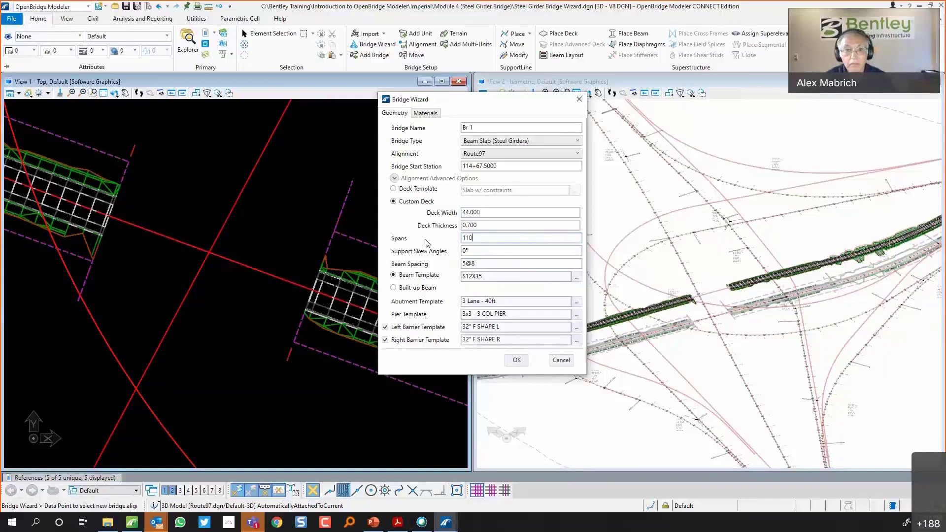
pyautogui.write(' 100')
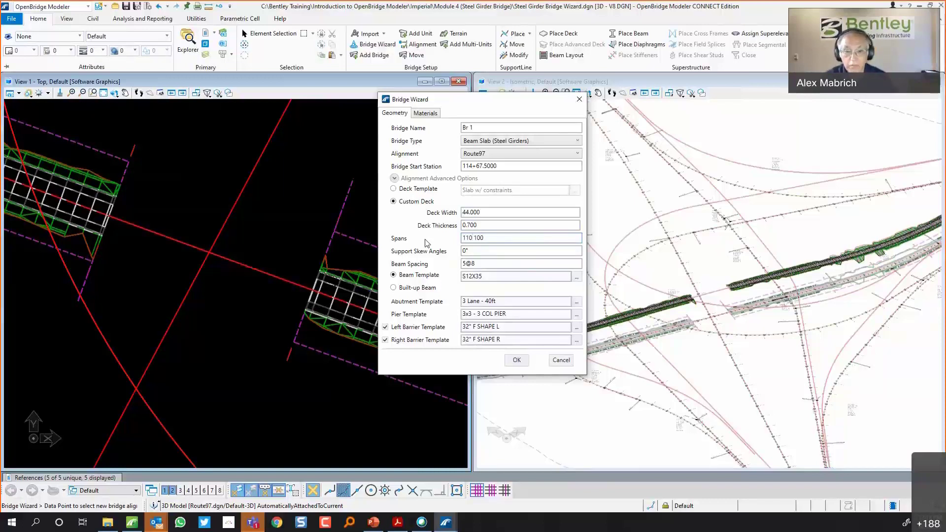
pyautogui.press('BackSpace')
pyautogui.press('BackSpace')
pyautogui.write('10')
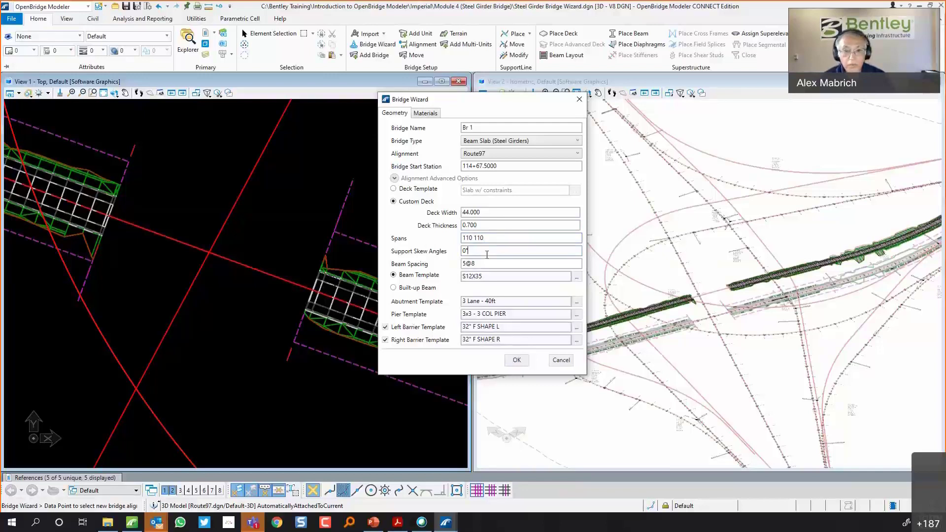
pyautogui.moveTo(487, 254); pyautogui.dragTo(440, 256)
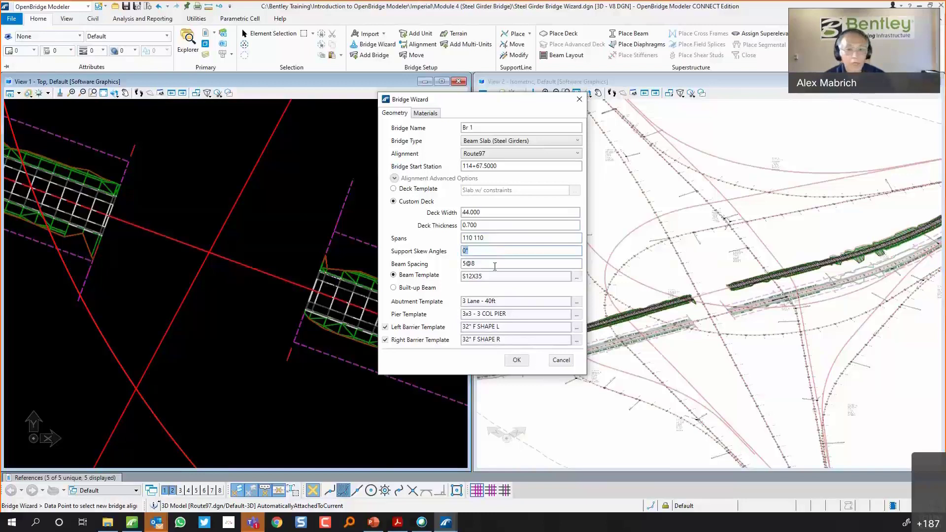
pyautogui.moveTo(494, 266); pyautogui.dragTo(449, 270)
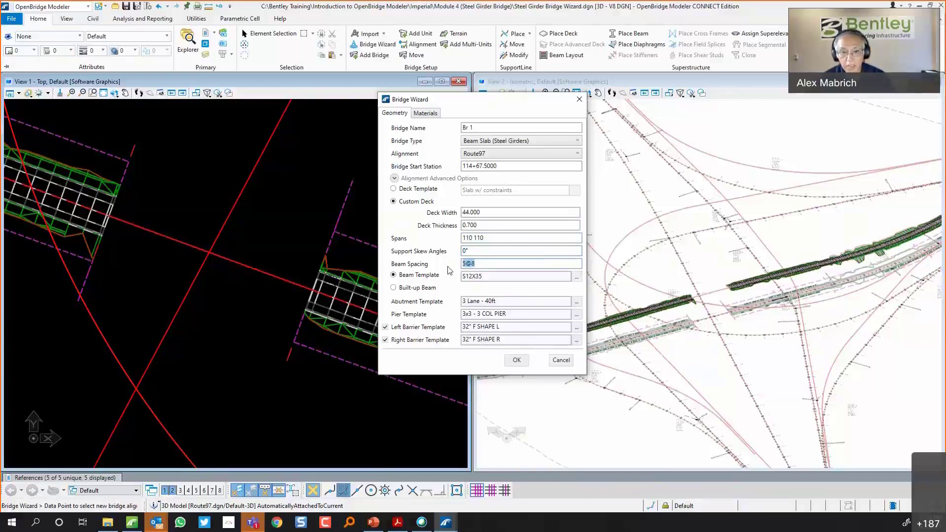
pyautogui.click(497, 262)
pyautogui.press('BackSpace')
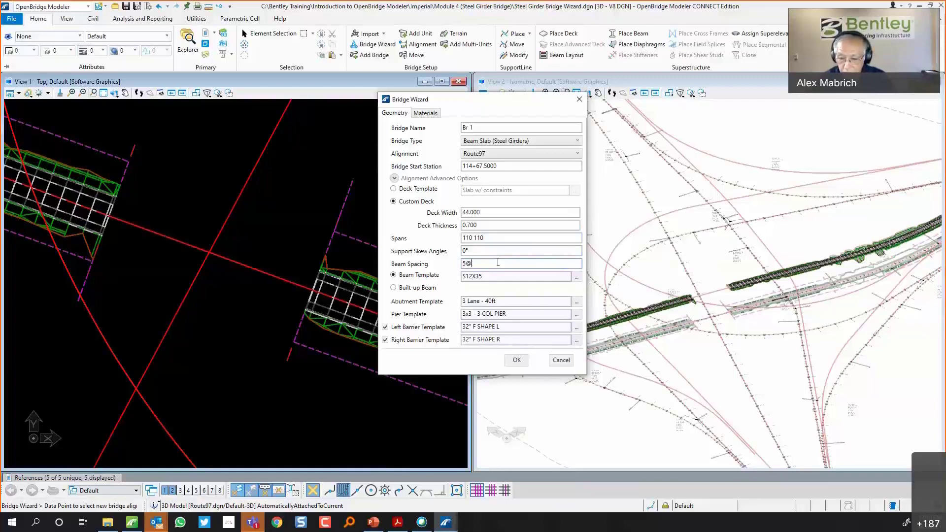
pyautogui.write('9.5')
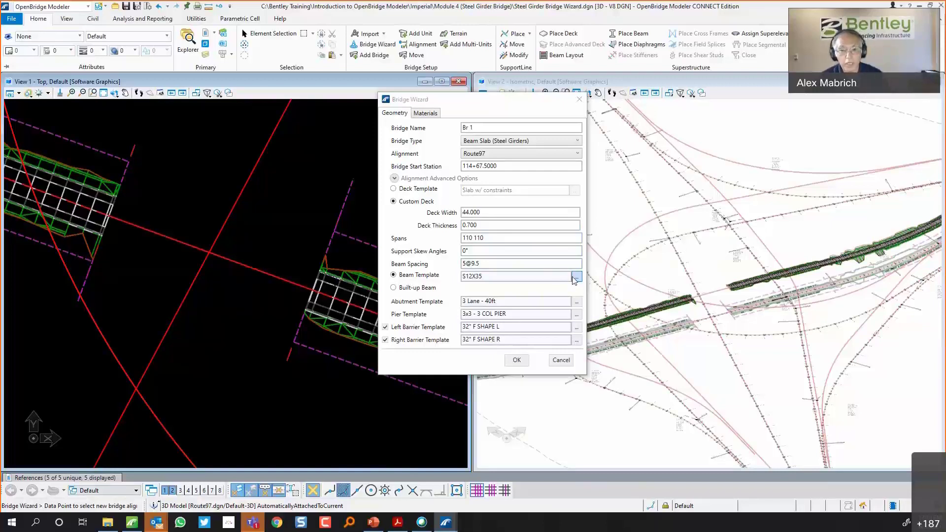
# Switch the girders to Built-up Beam with web depth 42, flange width 14 and flange thickness 1.0
pyautogui.click(413, 290)
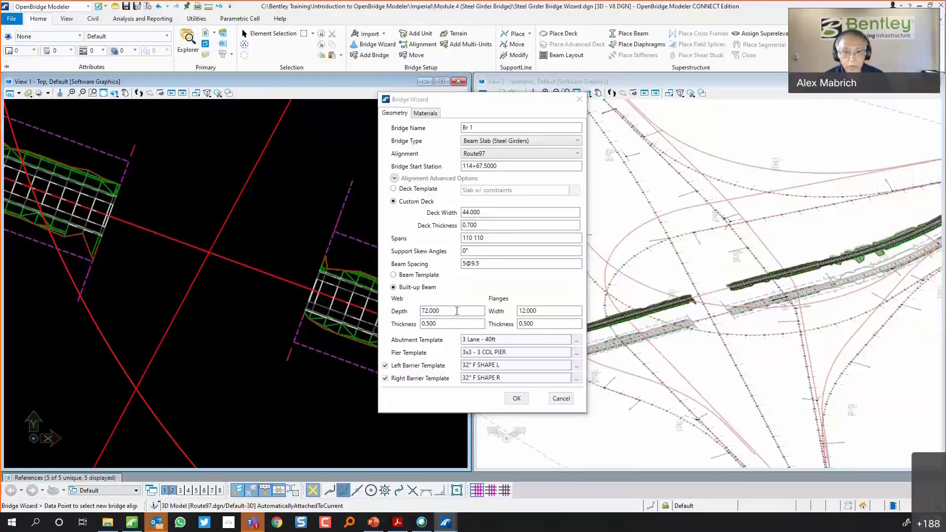
pyautogui.doubleClick(456, 311)
pyautogui.write('42')
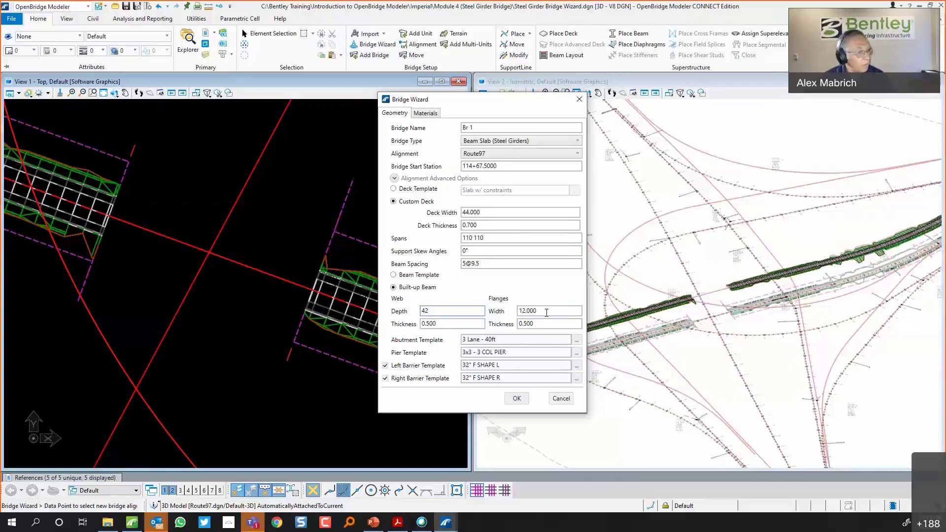
pyautogui.moveTo(546, 310); pyautogui.dragTo(520, 311)
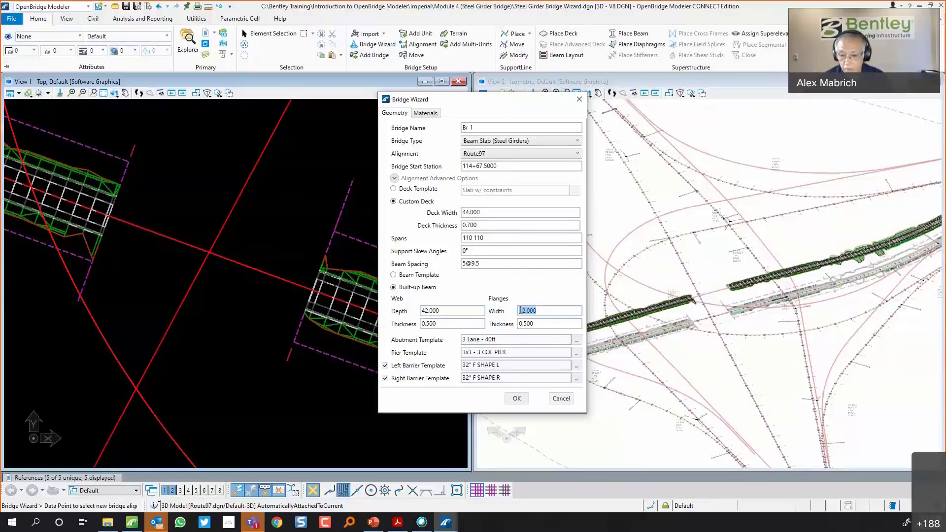
pyautogui.write('14')
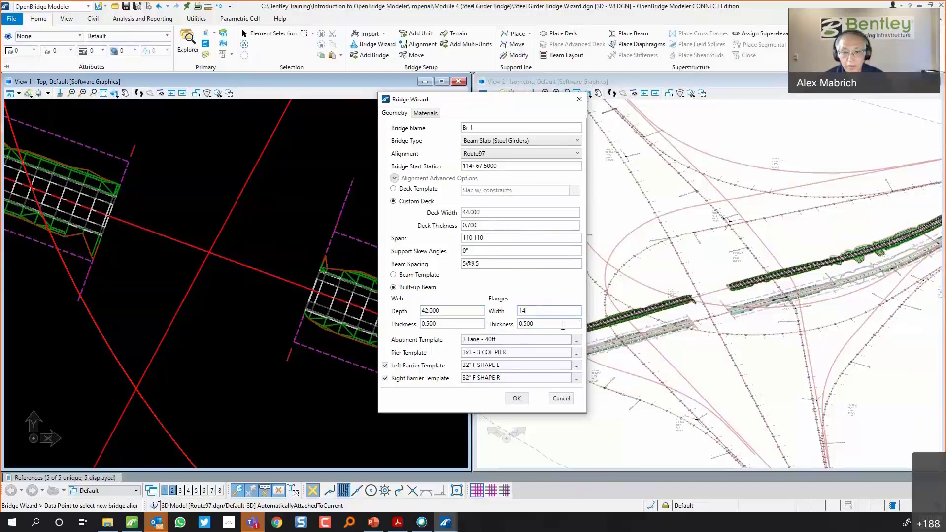
pyautogui.moveTo(563, 325); pyautogui.dragTo(510, 329)
pyautogui.write('1.0')
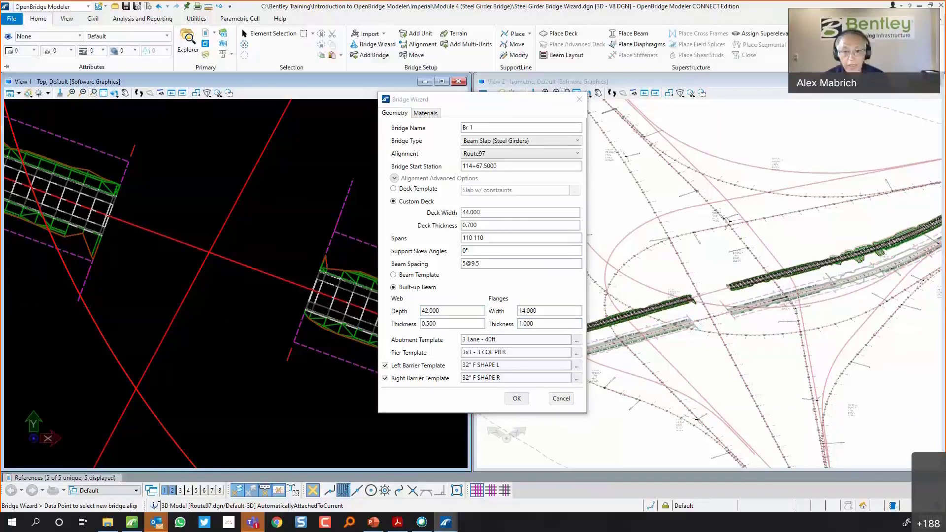
# Choose the 3 Lane - 40ft abutment template from the Pile Cap defaults, checking its rear and side views first
pyautogui.click(576, 340)
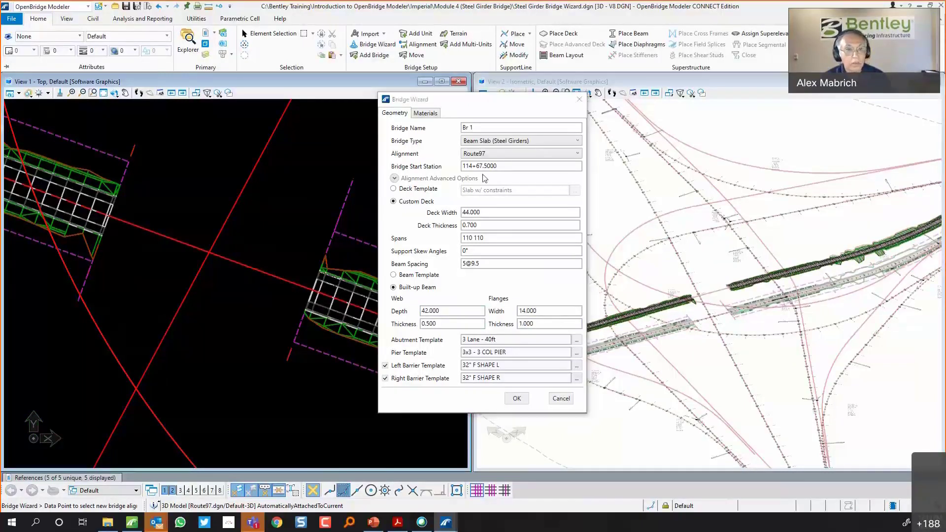
pyautogui.doubleClick(178, 187)
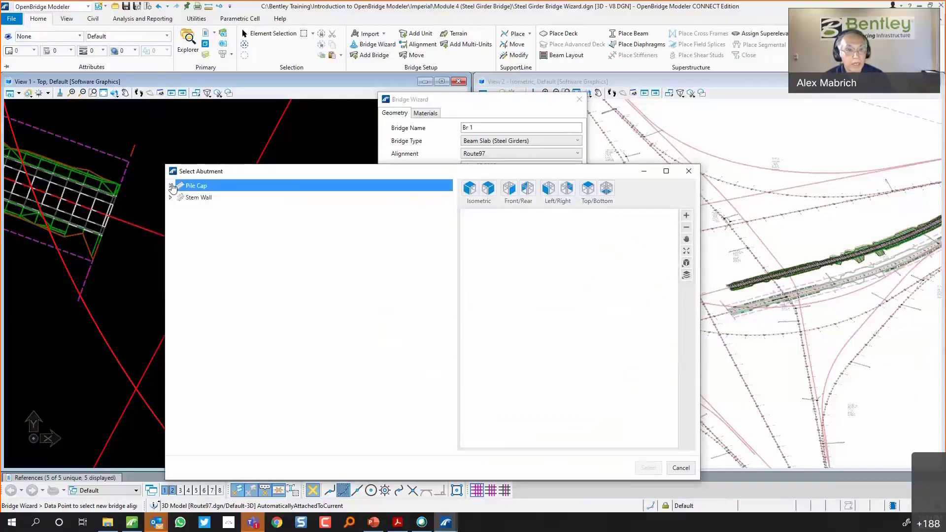
pyautogui.click(180, 198)
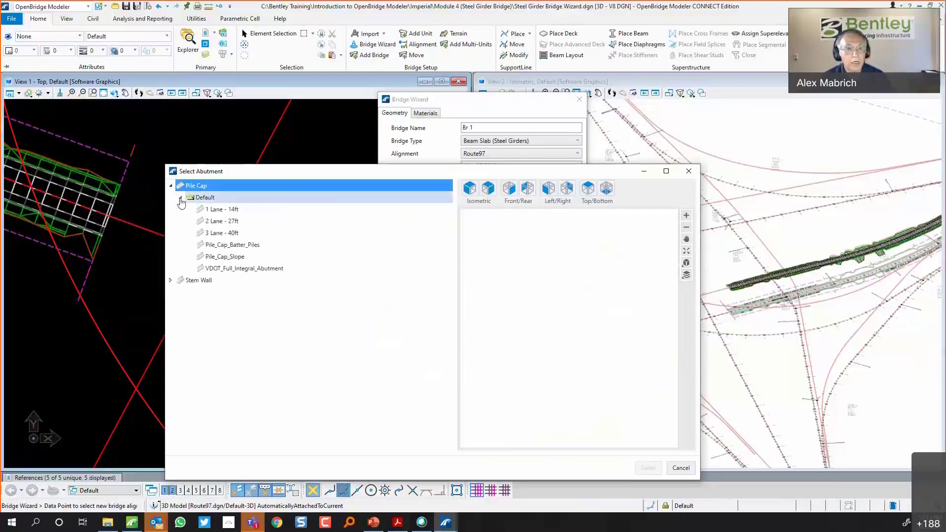
pyautogui.click(228, 235)
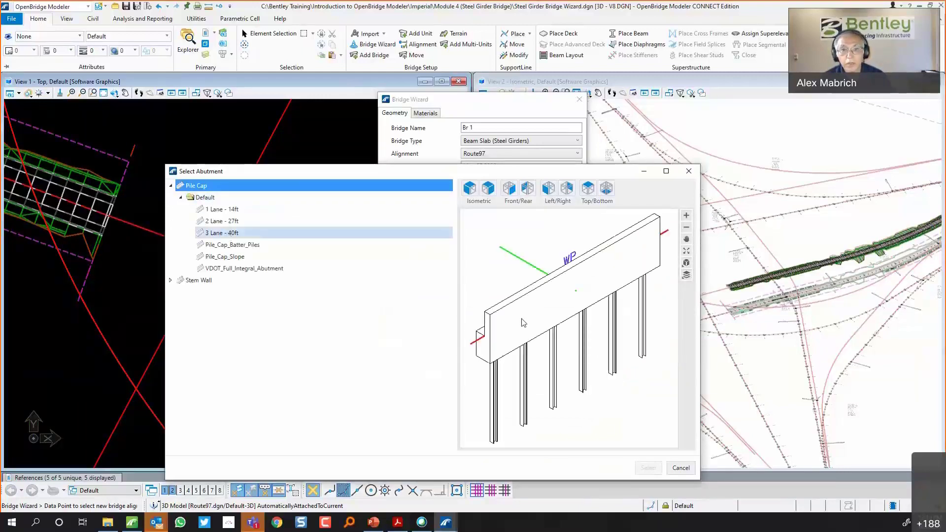
pyautogui.click(509, 188)
pyautogui.click(531, 191)
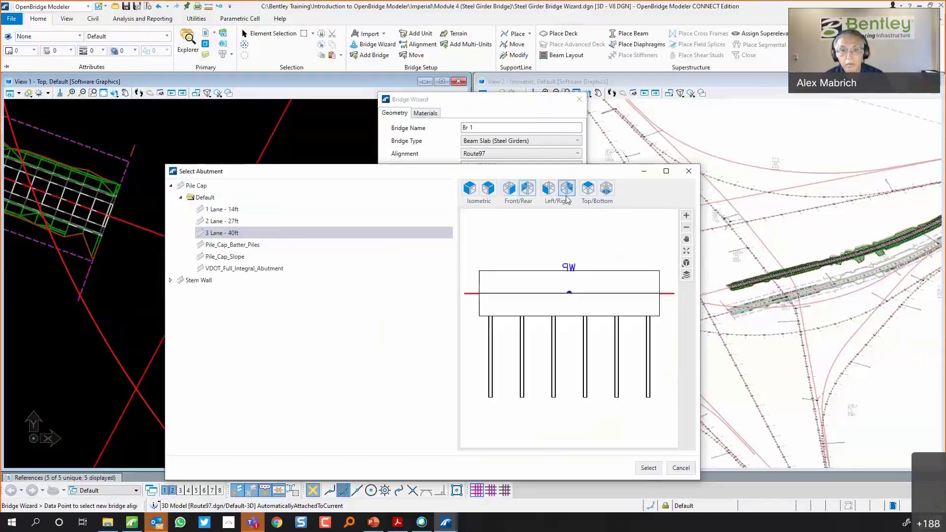
pyautogui.click(549, 189)
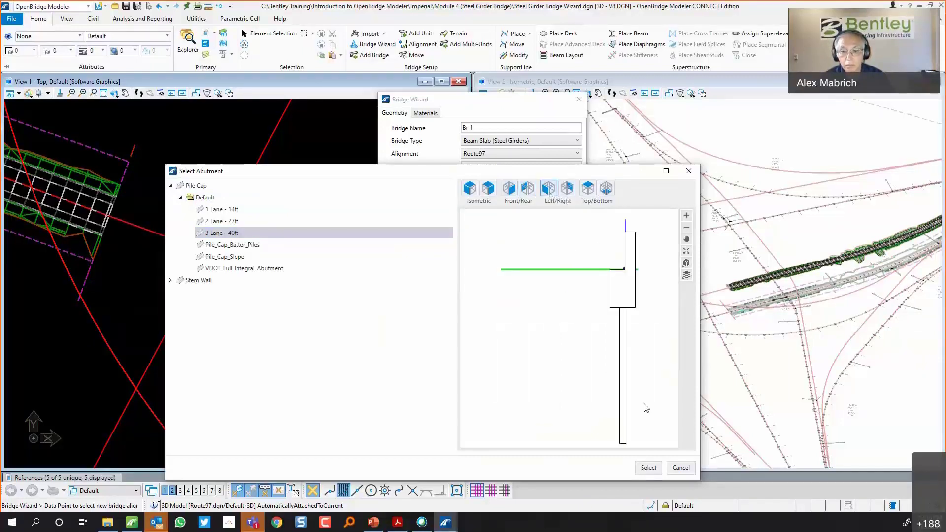
pyautogui.click(649, 467)
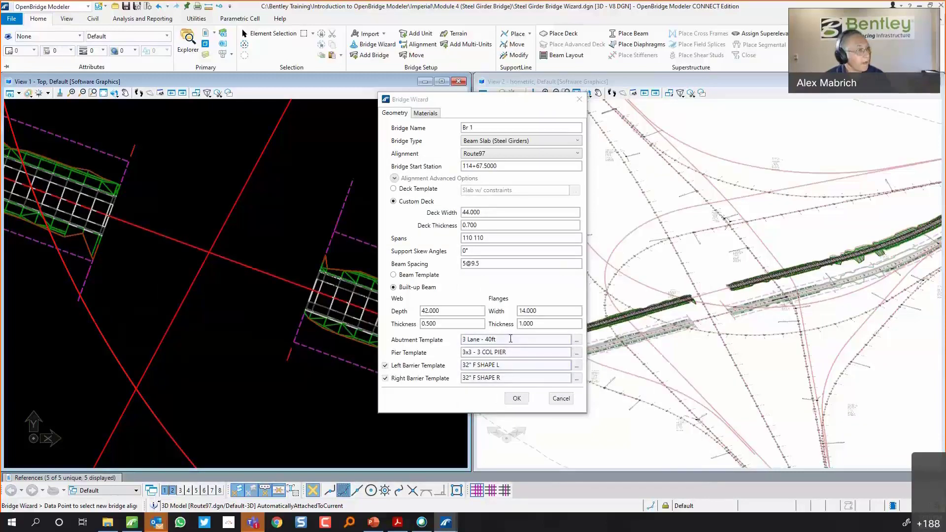
# Choose the 3x3 - 3 COL PIER template from the Multi Column defaults for the pier
pyautogui.click(575, 353)
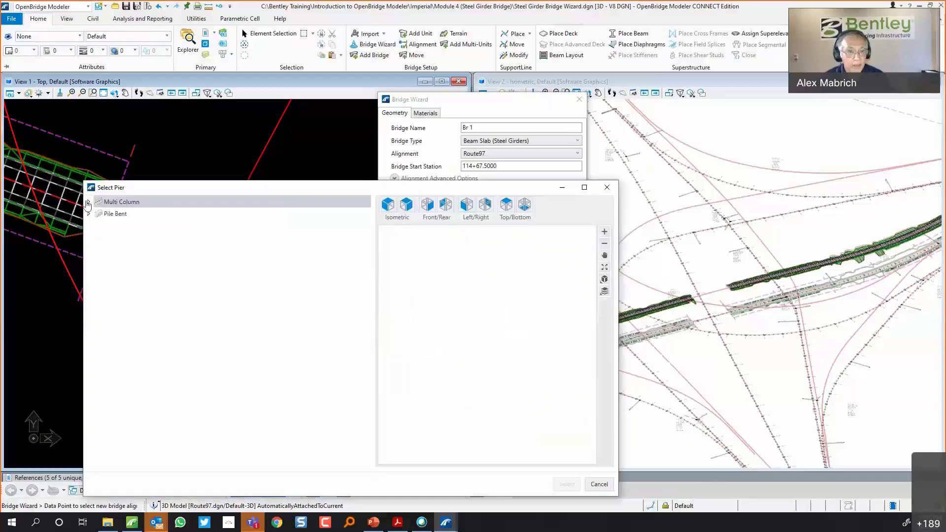
pyautogui.click(88, 202)
pyautogui.click(98, 213)
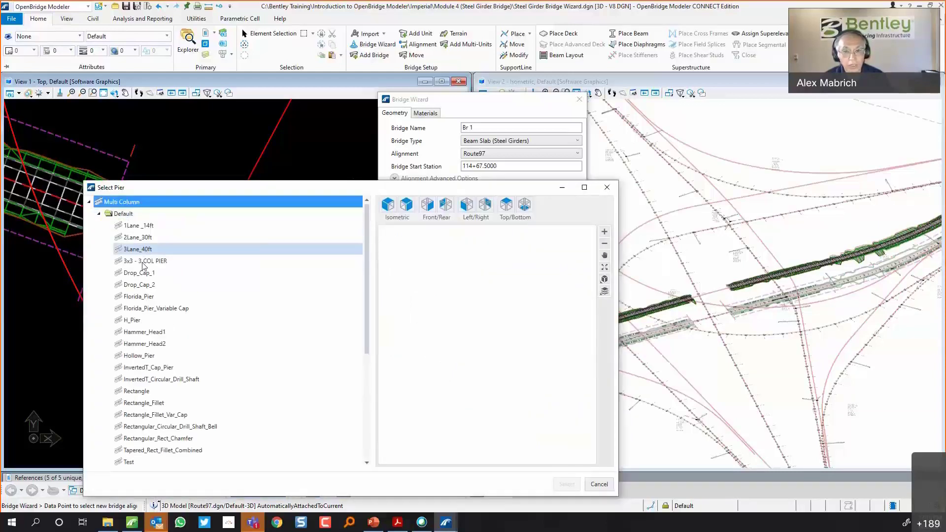
pyautogui.click(144, 262)
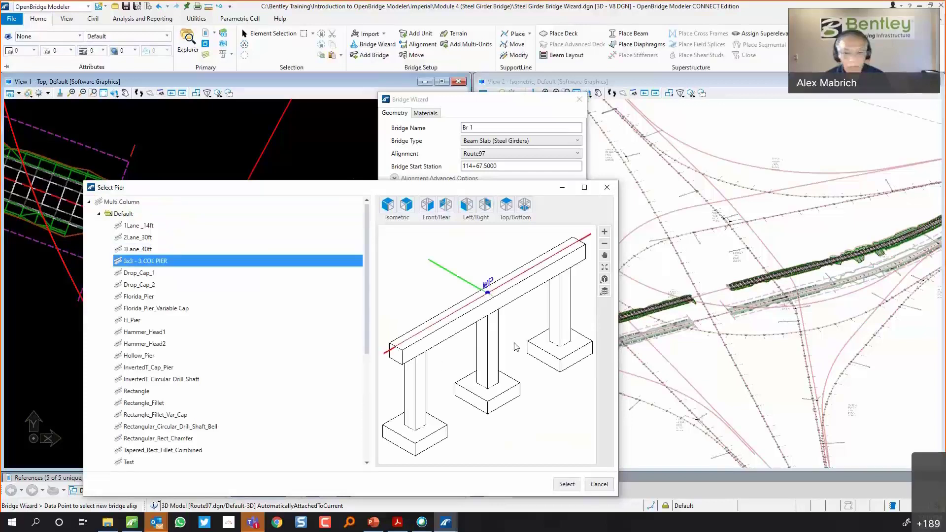
pyautogui.click(566, 486)
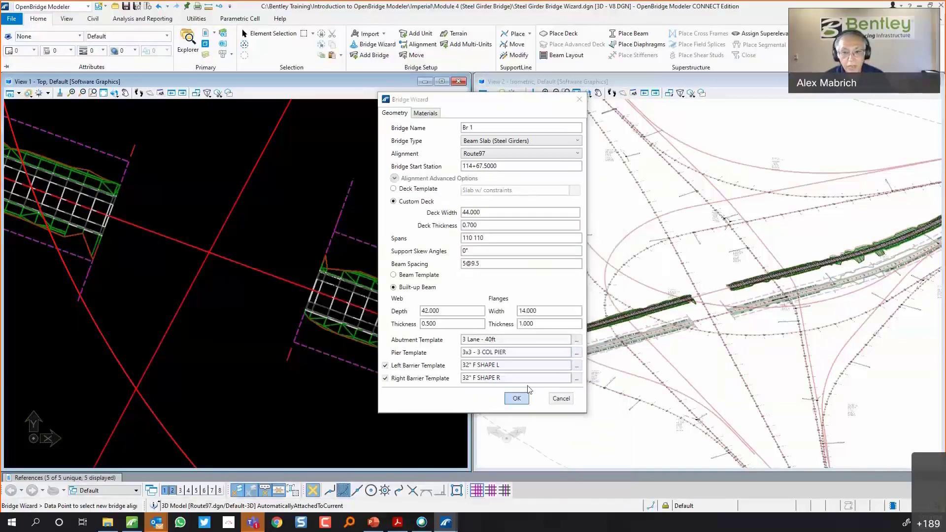
# Set the left barrier template to BPB-3 L from the VDOT barriers
pyautogui.click(576, 367)
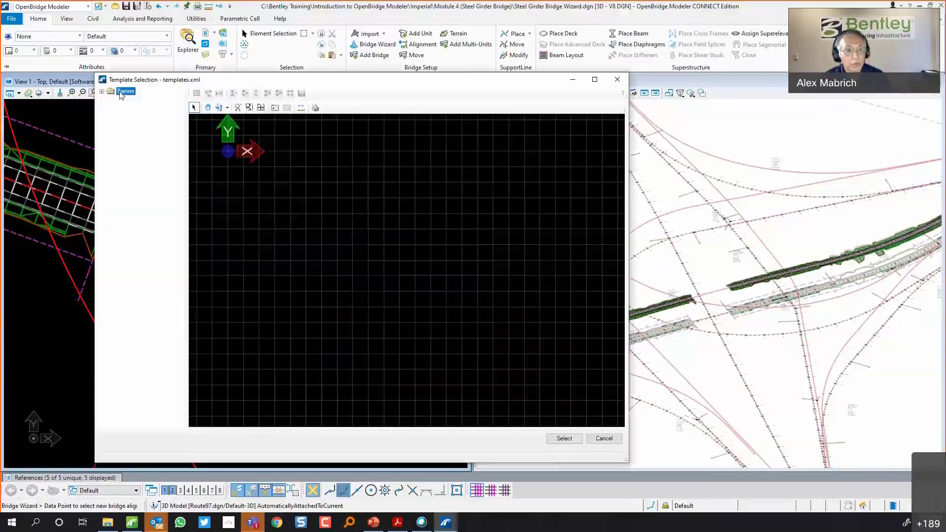
pyautogui.click(111, 108)
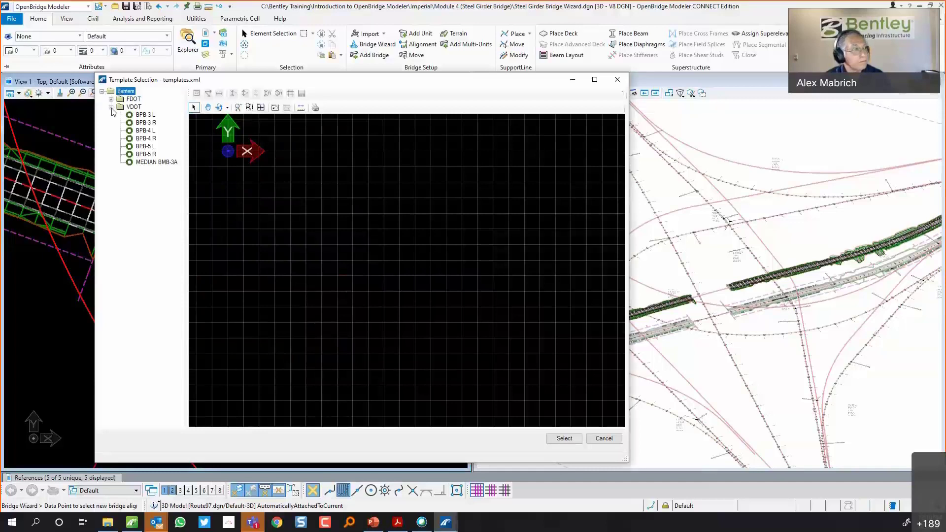
pyautogui.click(145, 114)
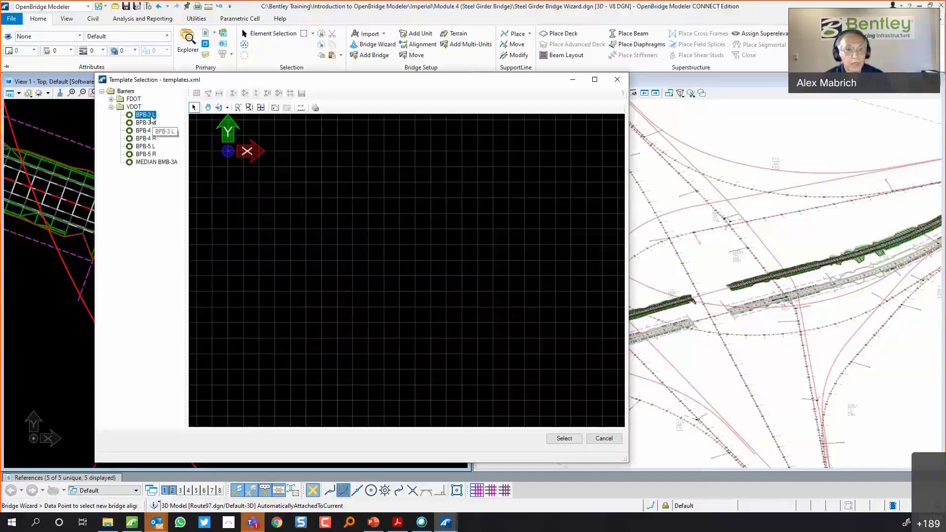
pyautogui.click(564, 438)
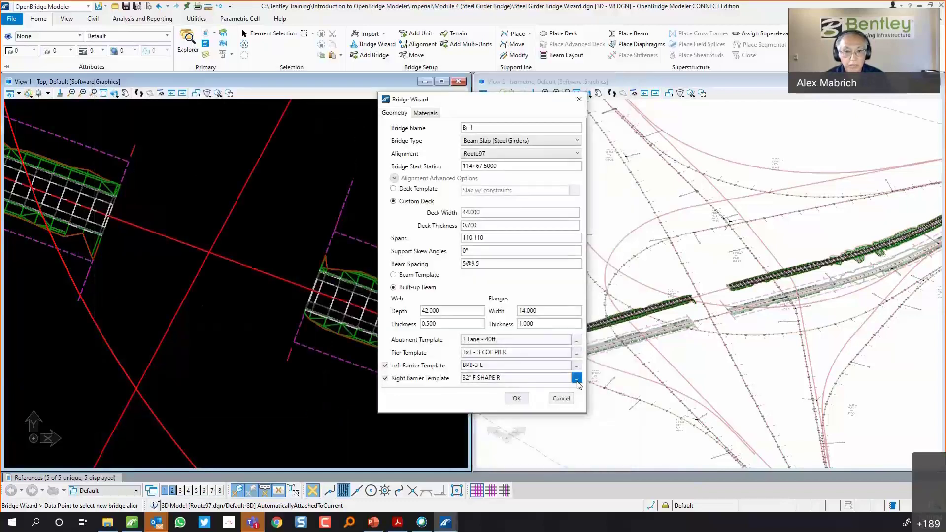
# Set the right barrier template to BPB-3 R from the VDOT barriers and generate the bridge
pyautogui.click(577, 378)
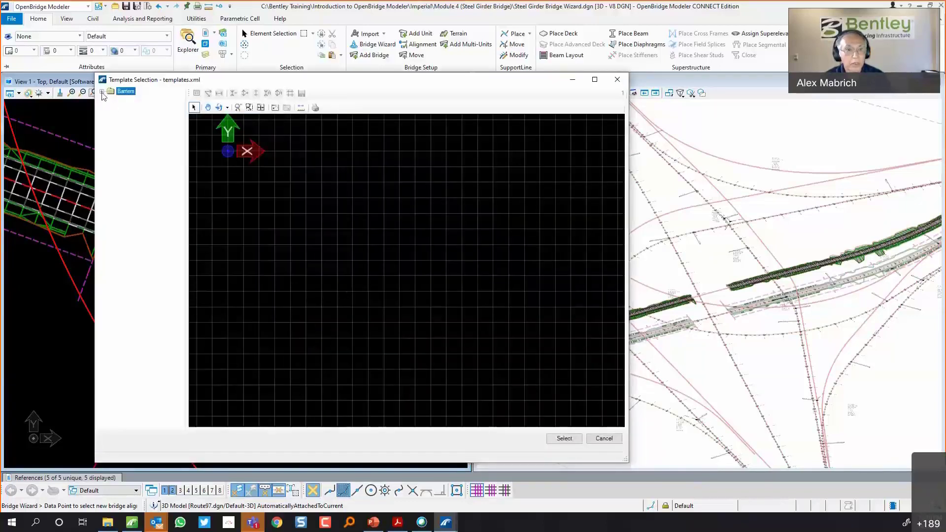
pyautogui.click(112, 107)
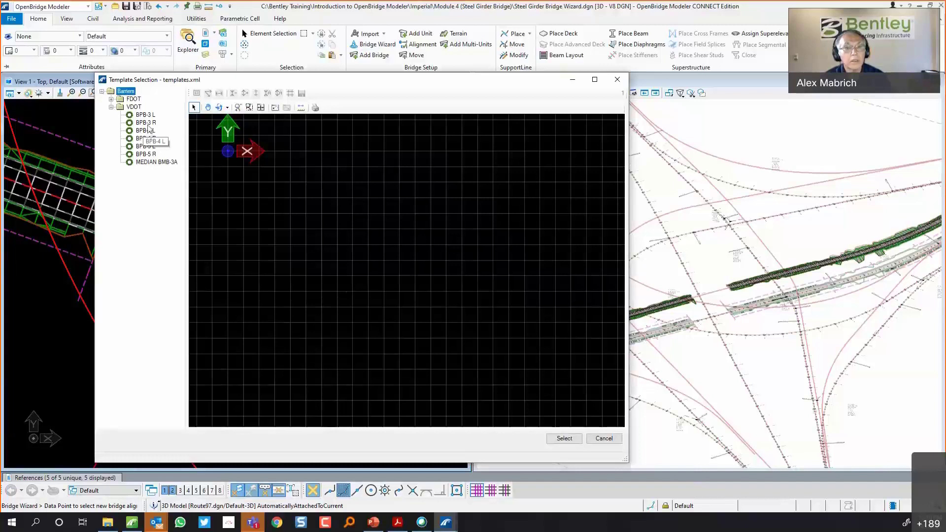
pyautogui.click(146, 123)
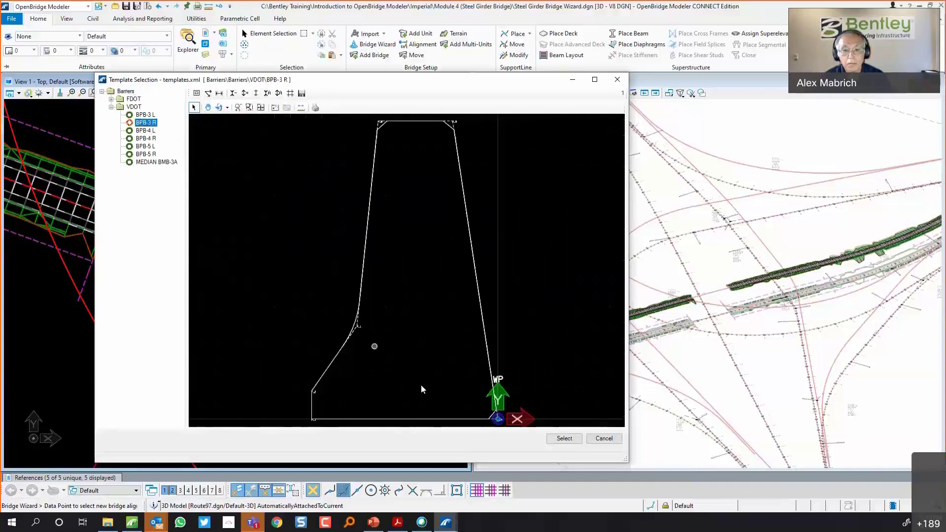
pyautogui.click(564, 437)
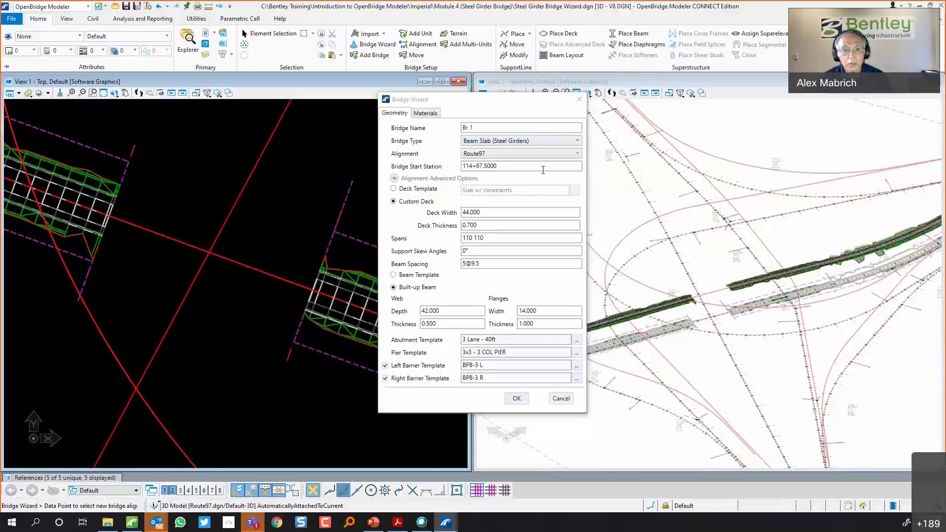
pyautogui.click(516, 398)
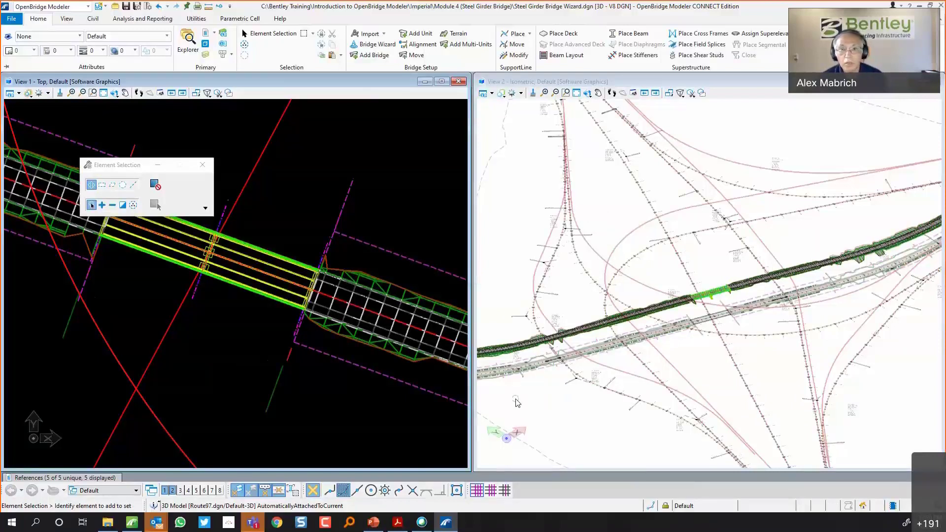
# Zoom the isometric view in on the new bridge between the two approach embankments
pyautogui.click(566, 93)
pyautogui.moveTo(680, 269); pyautogui.dragTo(742, 316)
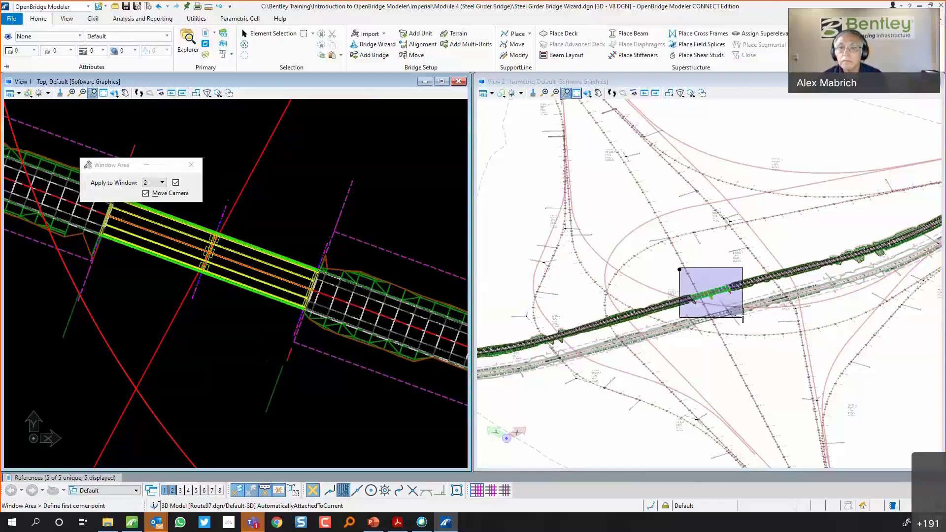
pyautogui.click(742, 317)
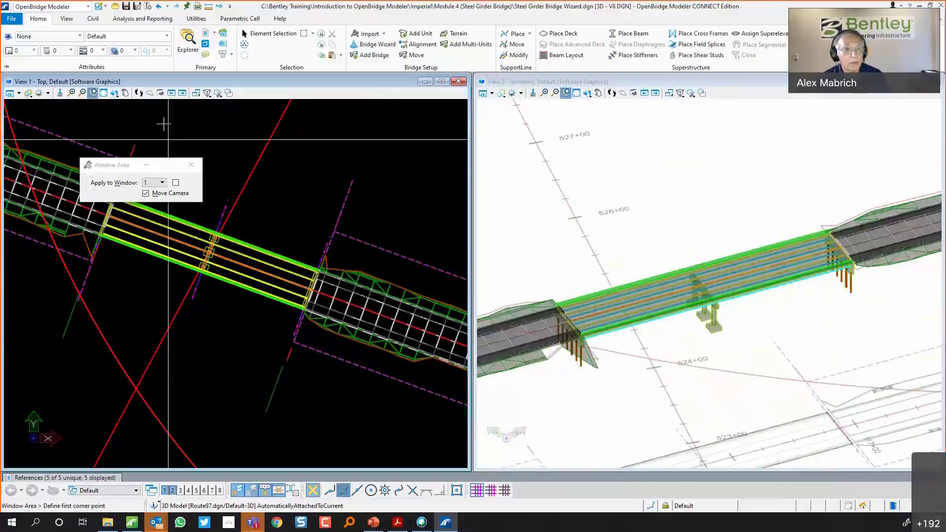
pyautogui.moveTo(108, 170); pyautogui.dragTo(366, 117)
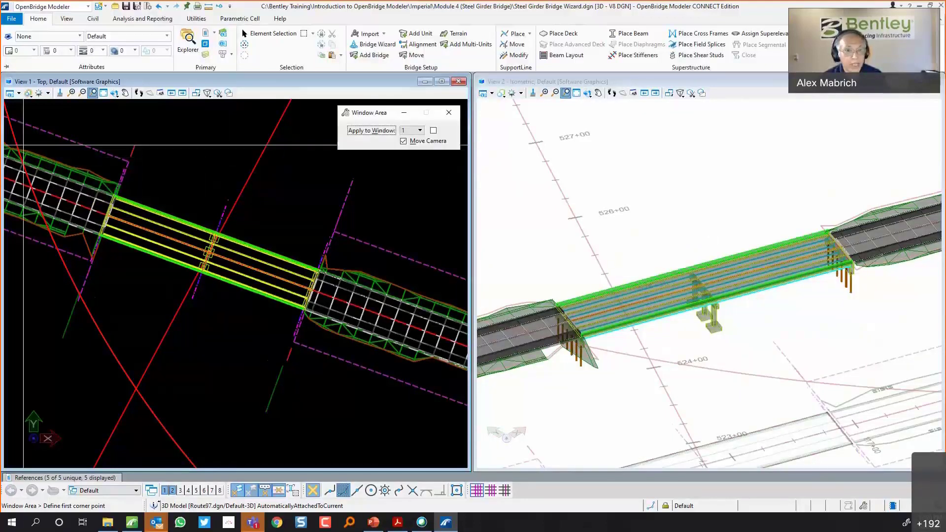
# Open the Explorer, dock it beside the views and expand bridge Br 1 down to the component groups of unit BU01
pyautogui.click(190, 48)
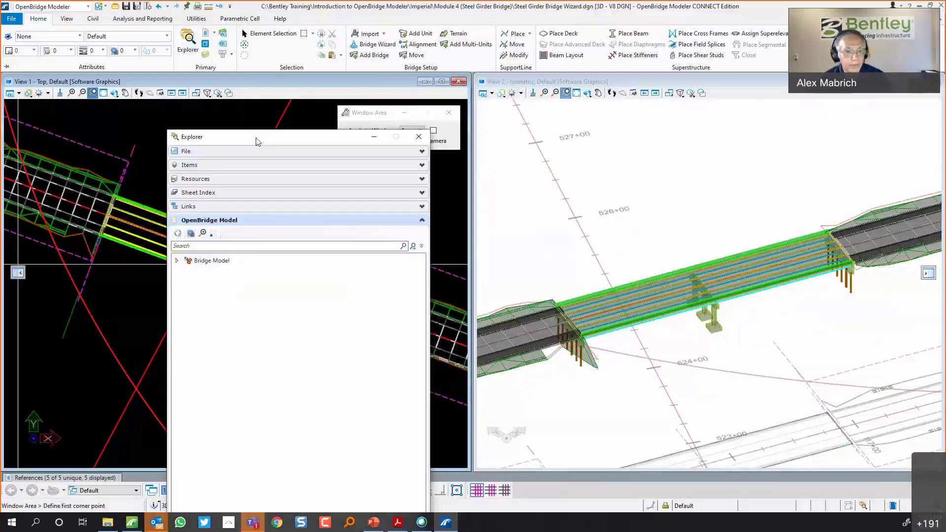
pyautogui.moveTo(256, 137); pyautogui.dragTo(19, 278)
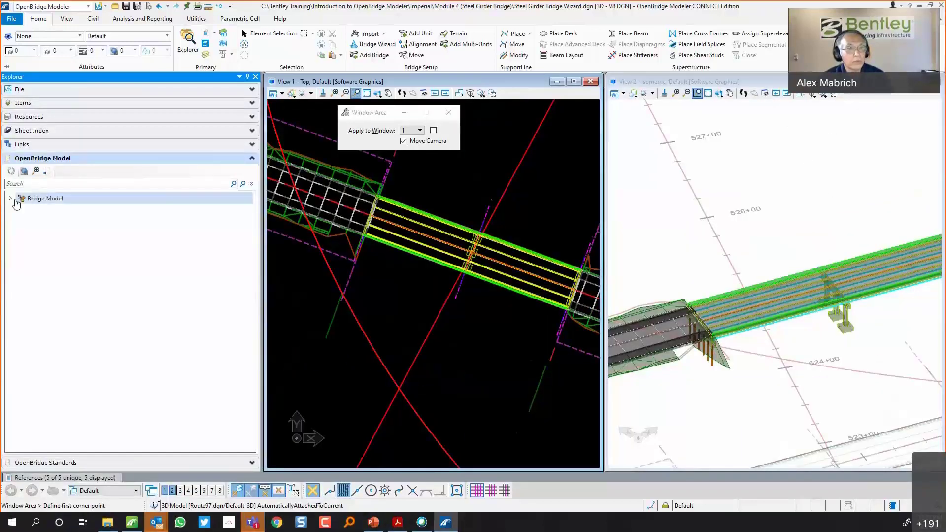
pyautogui.click(10, 199)
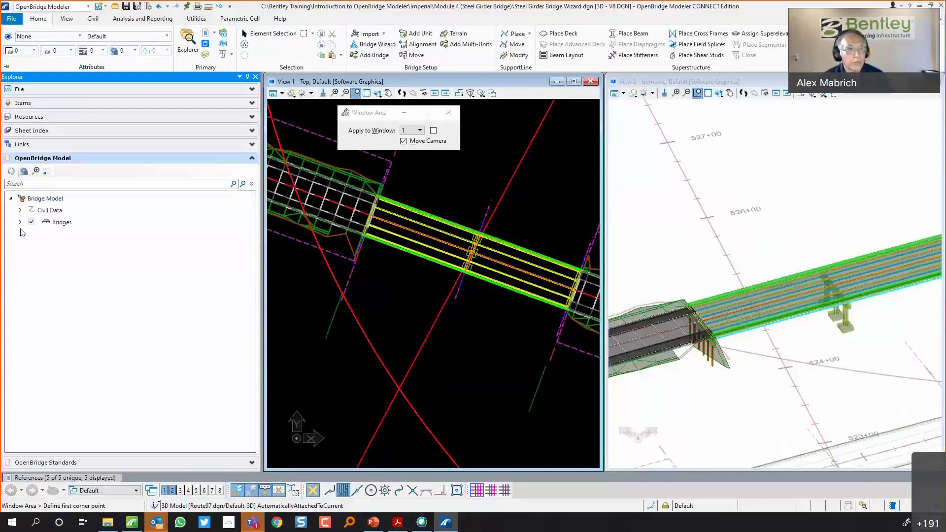
pyautogui.click(19, 222)
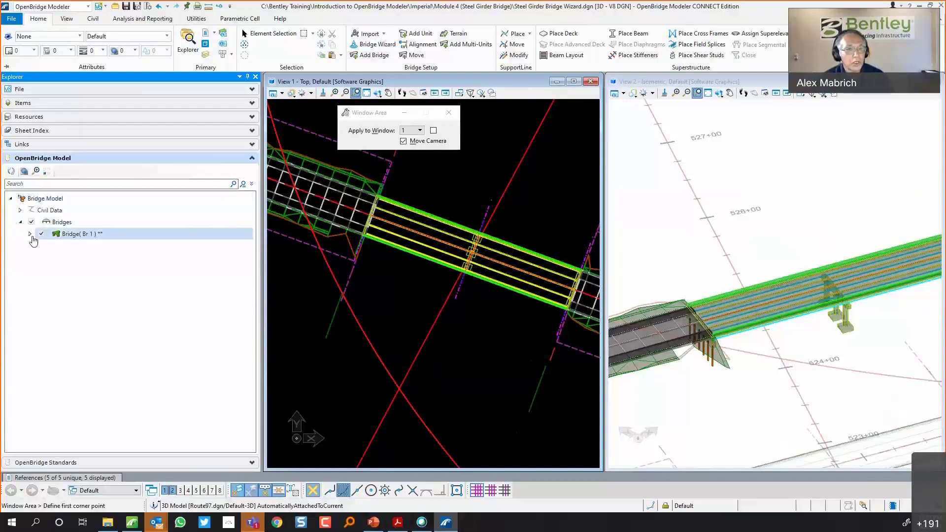
pyautogui.click(30, 235)
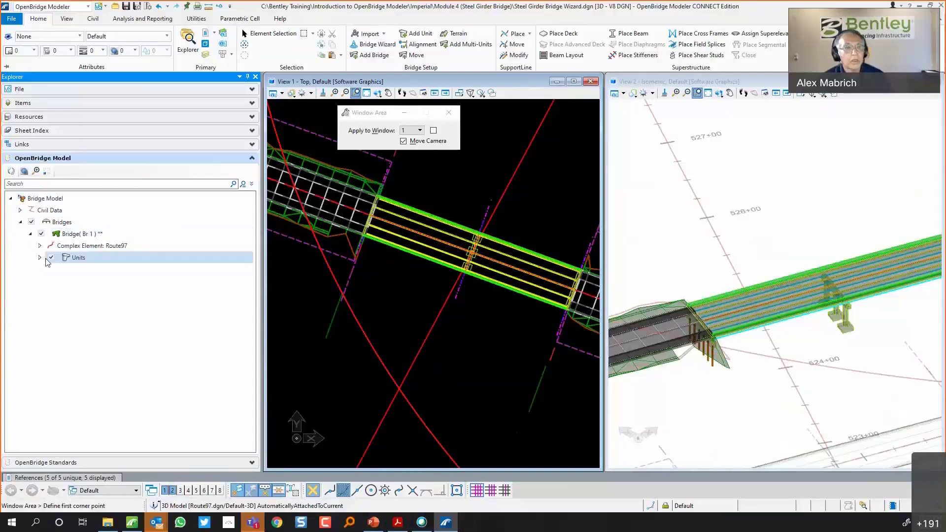
pyautogui.click(40, 258)
pyautogui.click(98, 267)
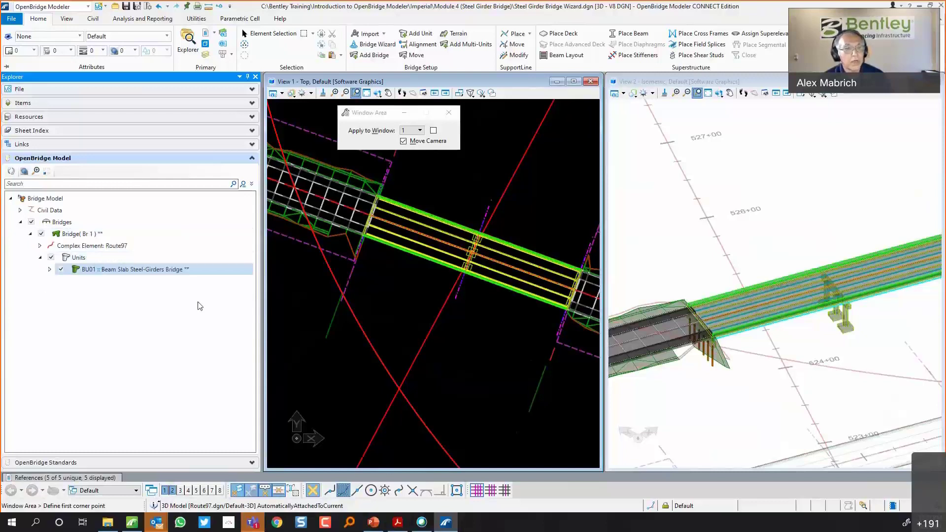
pyautogui.click(50, 269)
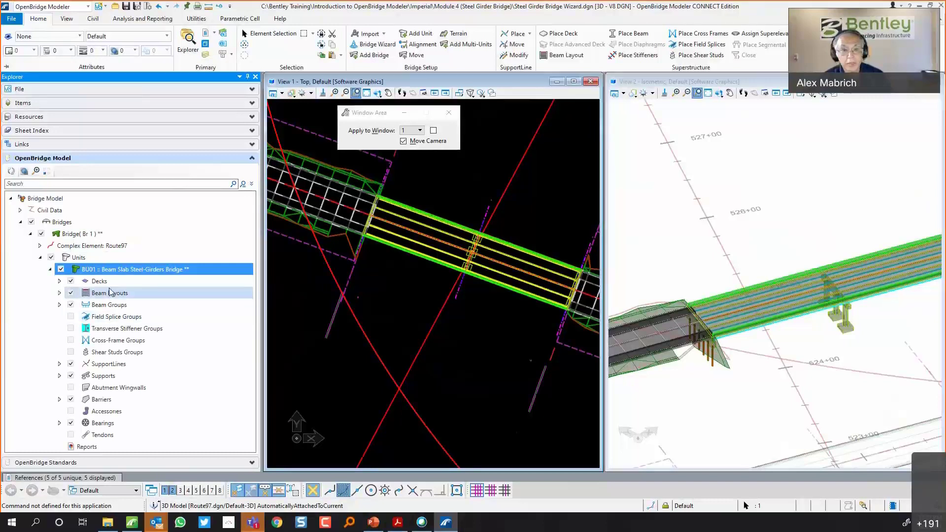
# Rotate the plan view dynamically to see the bridge's girders and pier from an oblique angle
pyautogui.click(377, 93)
pyautogui.click(378, 94)
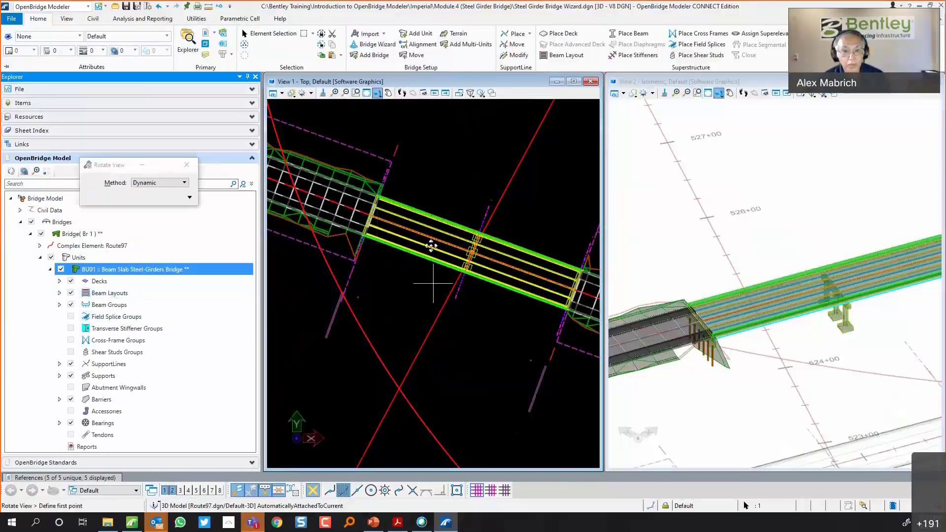
pyautogui.moveTo(432, 246); pyautogui.dragTo(431, 379)
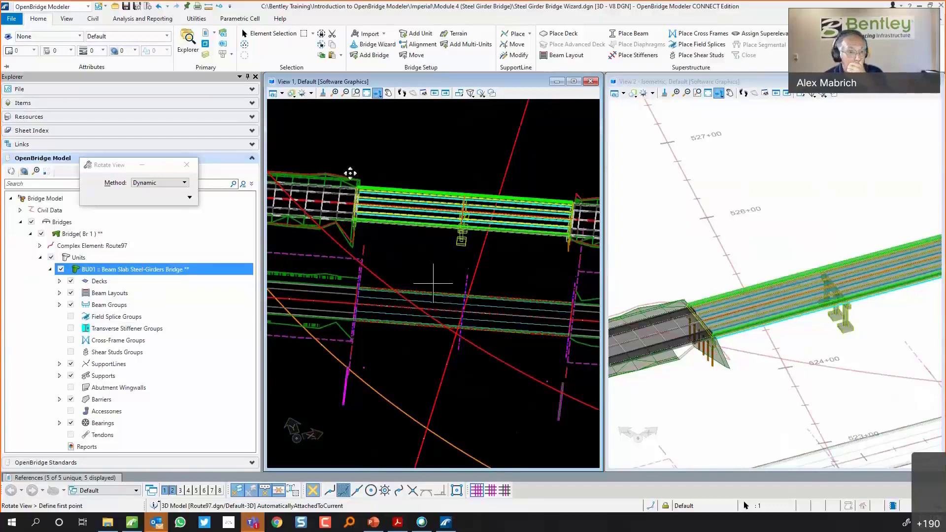
# Examine the deck, beam layout and beam group entries of unit BU01, highlighting the PL 1 - 3 beams in the model
pyautogui.click(59, 281)
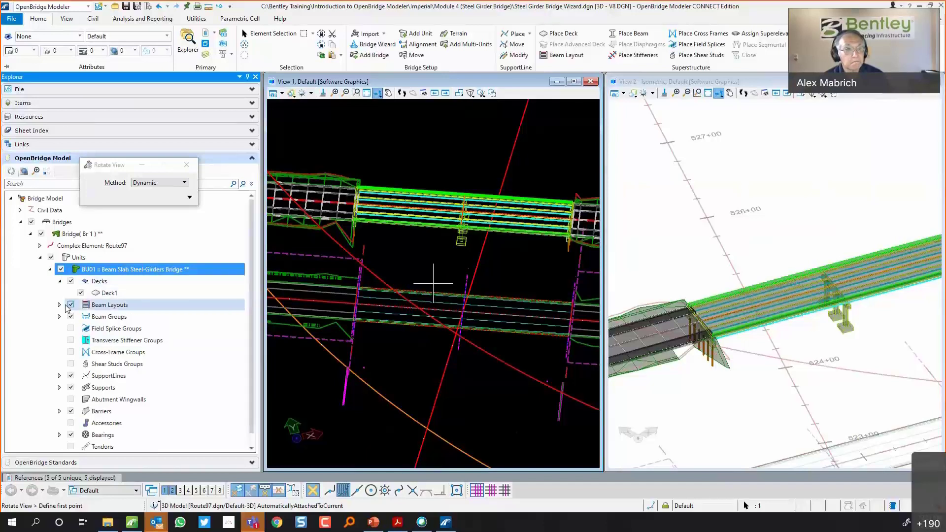
pyautogui.click(59, 305)
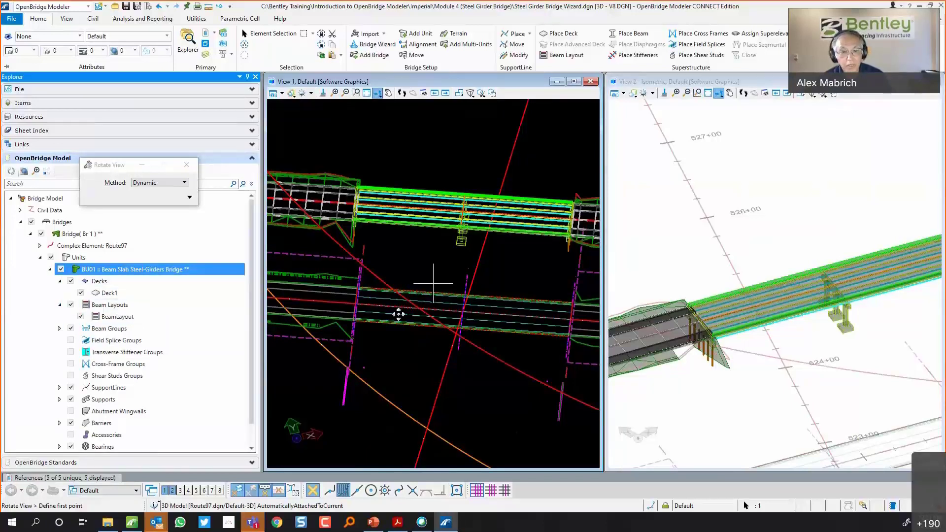
pyautogui.click(60, 305)
pyautogui.click(60, 317)
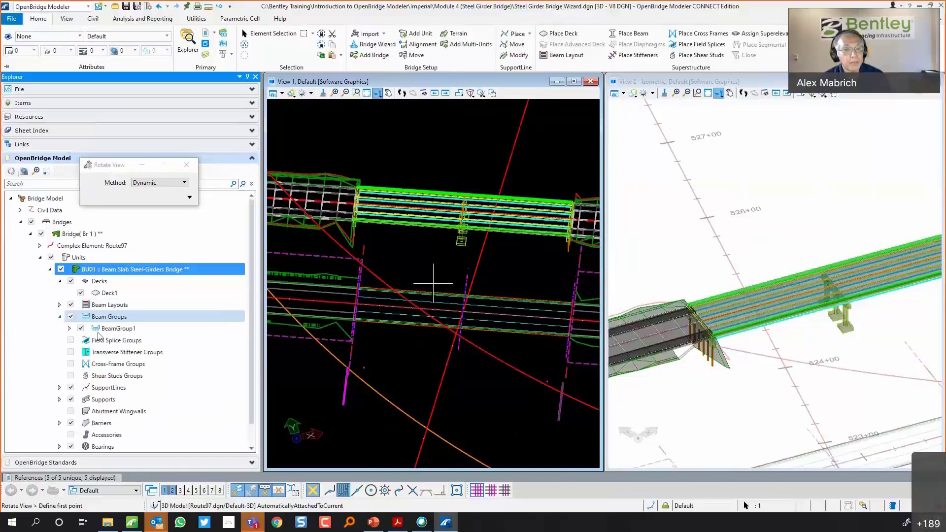
pyautogui.click(69, 328)
pyautogui.click(134, 342)
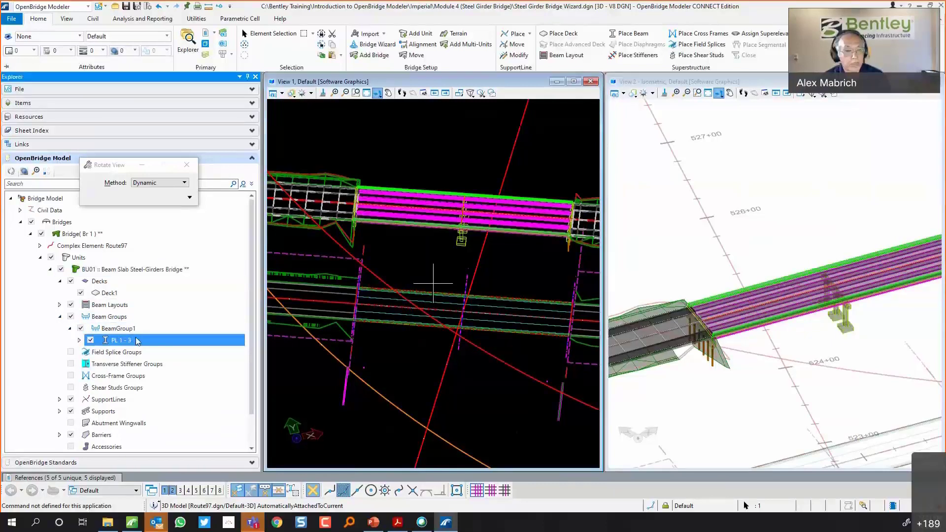
pyautogui.scroll(-1, 137, 343)
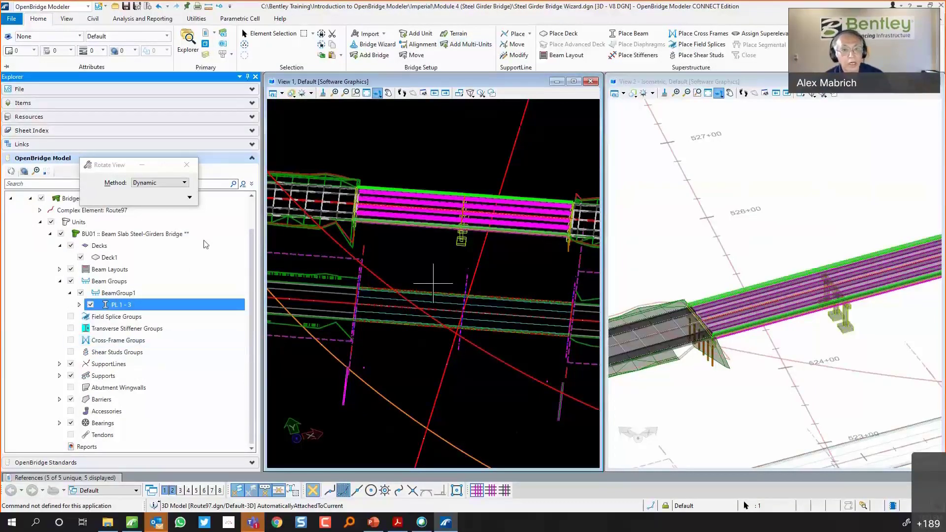
# Close the Explorer, return to element selection and inspect the bridge closer in the rotated view
pyautogui.click(252, 159)
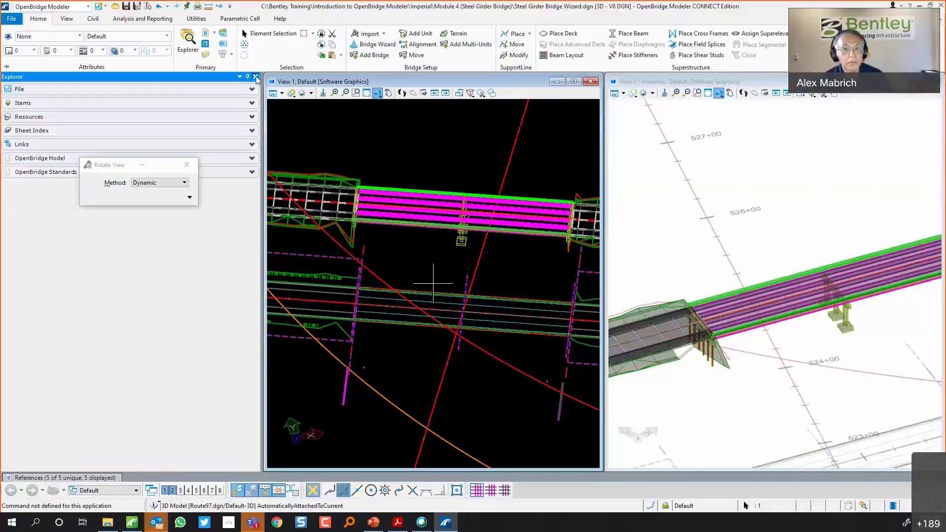
pyautogui.click(256, 76)
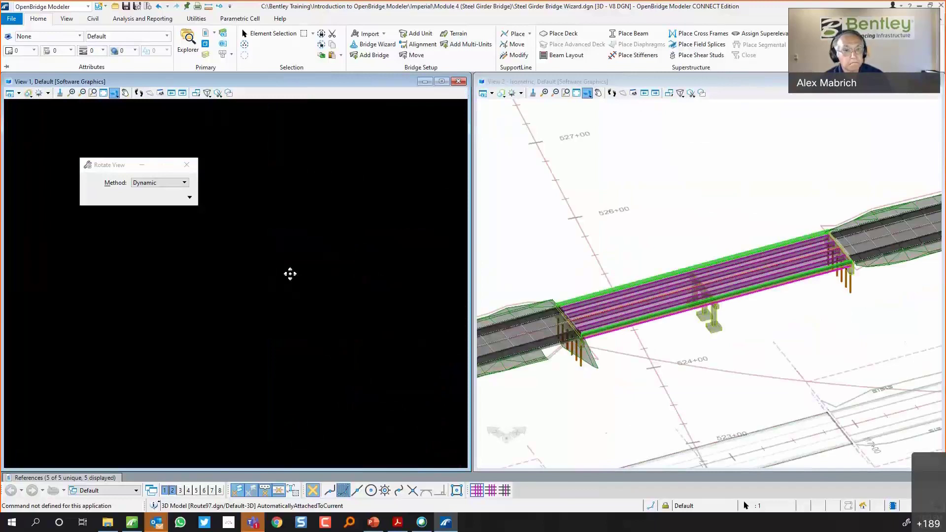
pyautogui.click(251, 140)
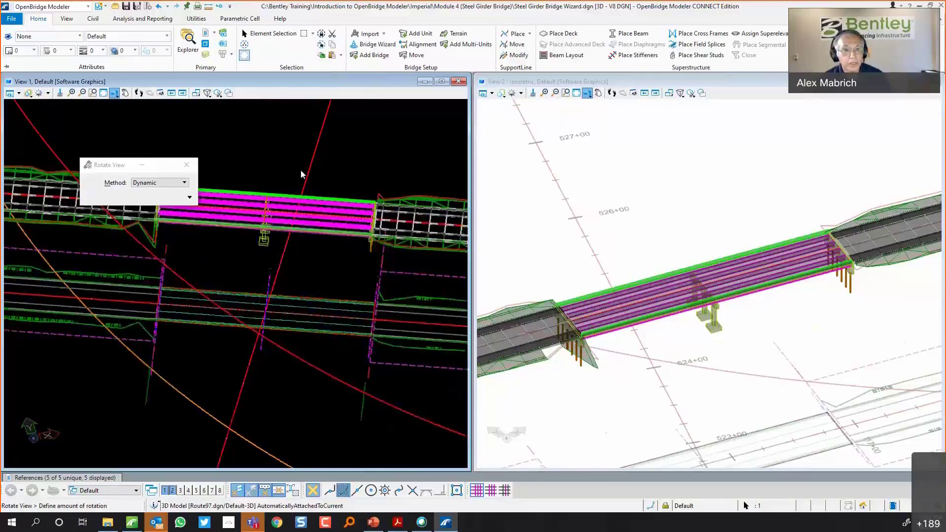
pyautogui.click(301, 170)
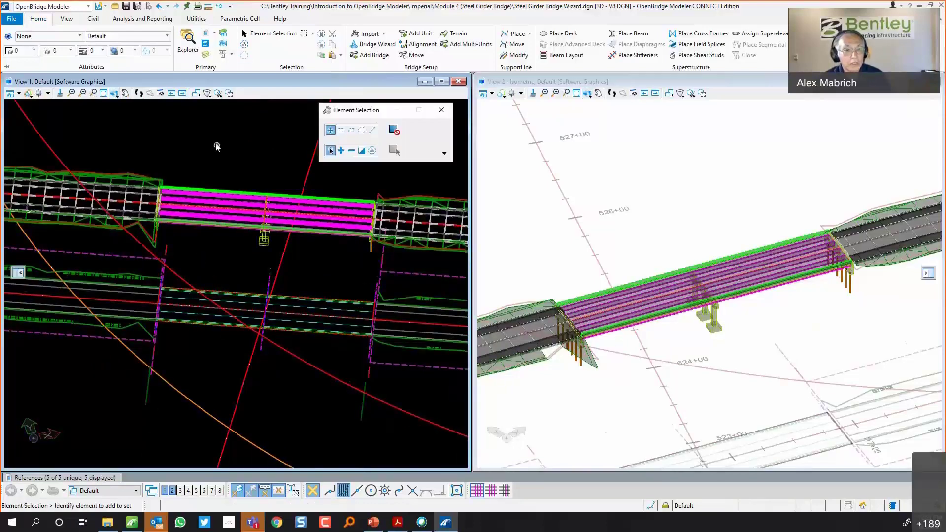
pyautogui.scroll(1, 200, 142)
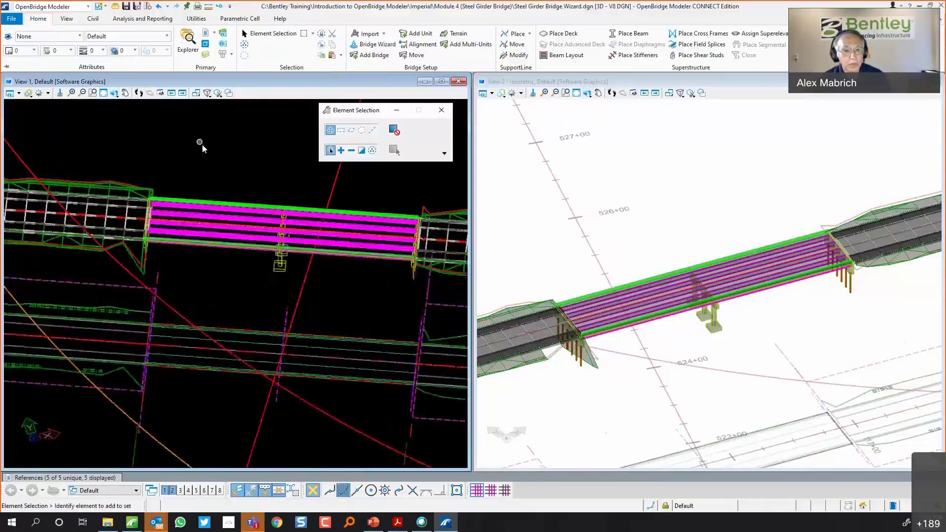
pyautogui.click(250, 244)
pyautogui.click(241, 261)
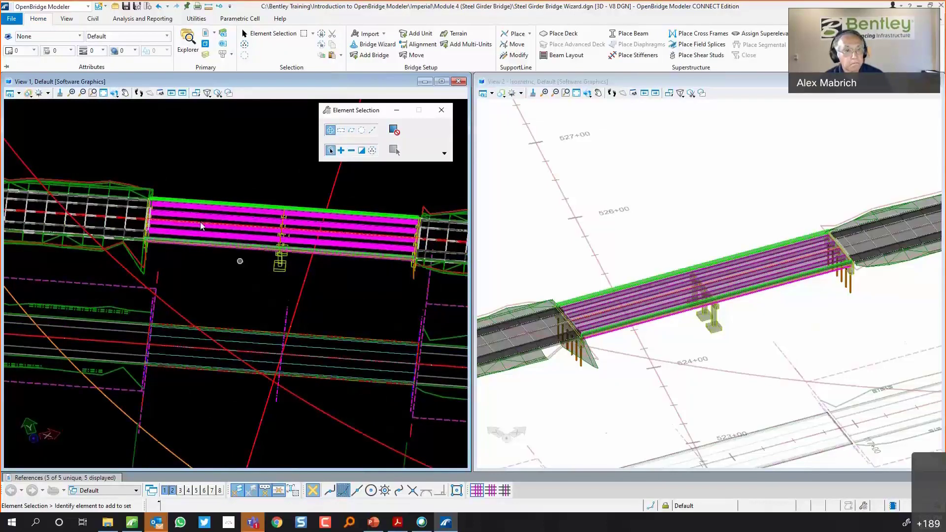
# Reopen the Explorer and expand the bridge model again to show unit BU01's component groups
pyautogui.click(187, 42)
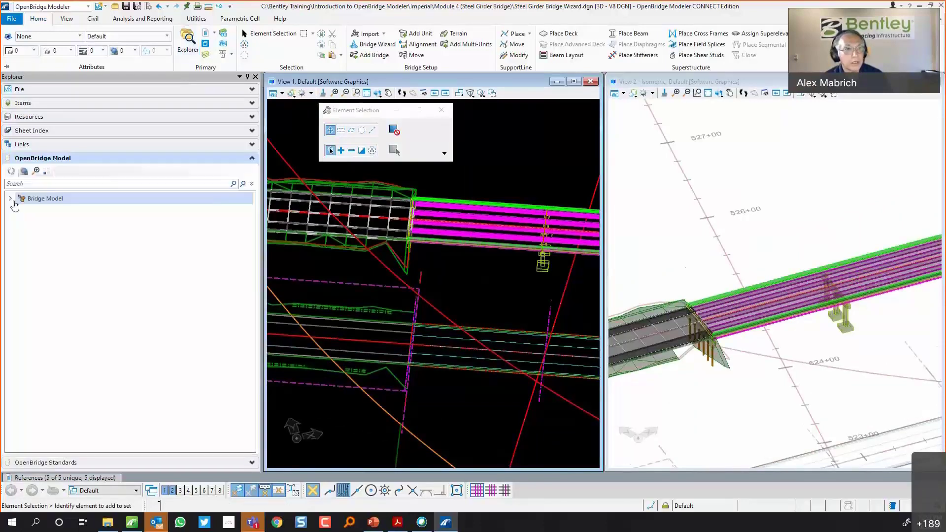
pyautogui.click(11, 198)
pyautogui.click(21, 223)
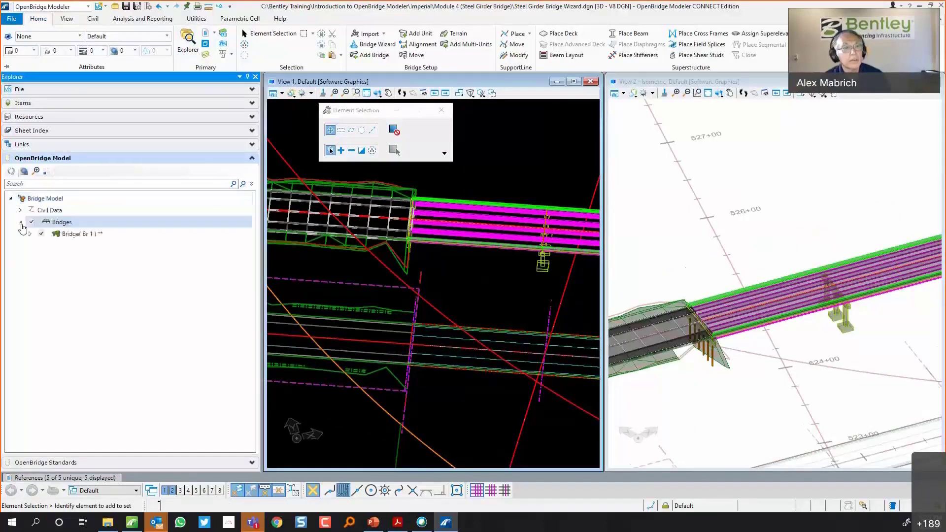
pyautogui.click(29, 234)
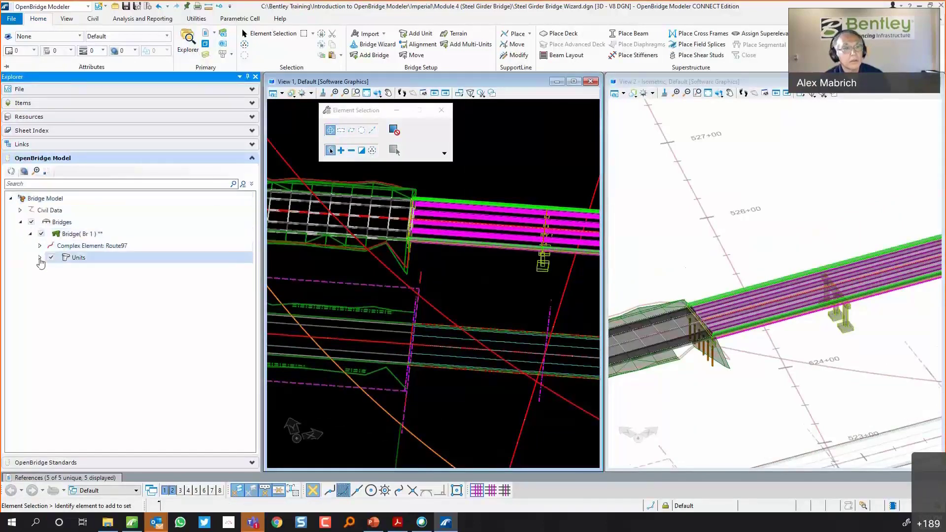
pyautogui.click(39, 257)
pyautogui.click(50, 269)
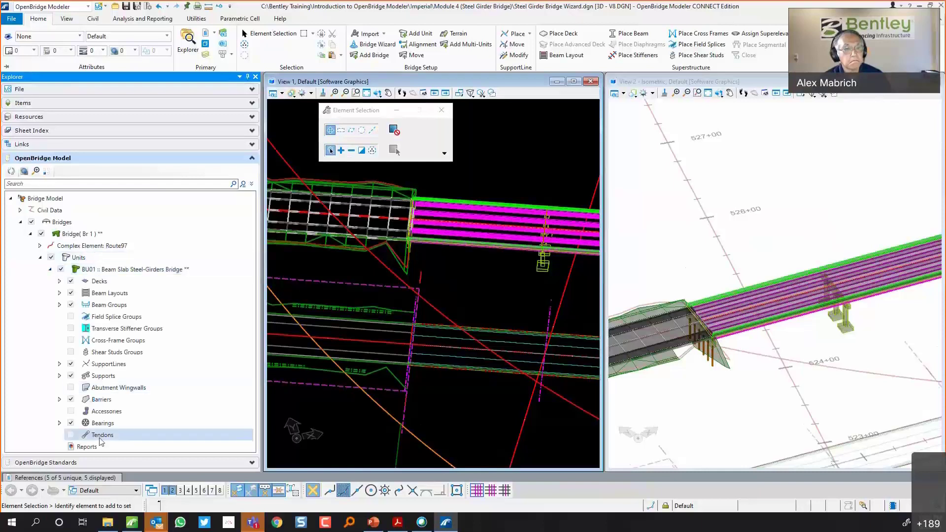
# Highlight the PL 1 - 3 beams of BeamGroup1 and the beam layouts in turn to locate them in the model
pyautogui.click(59, 304)
pyautogui.click(69, 316)
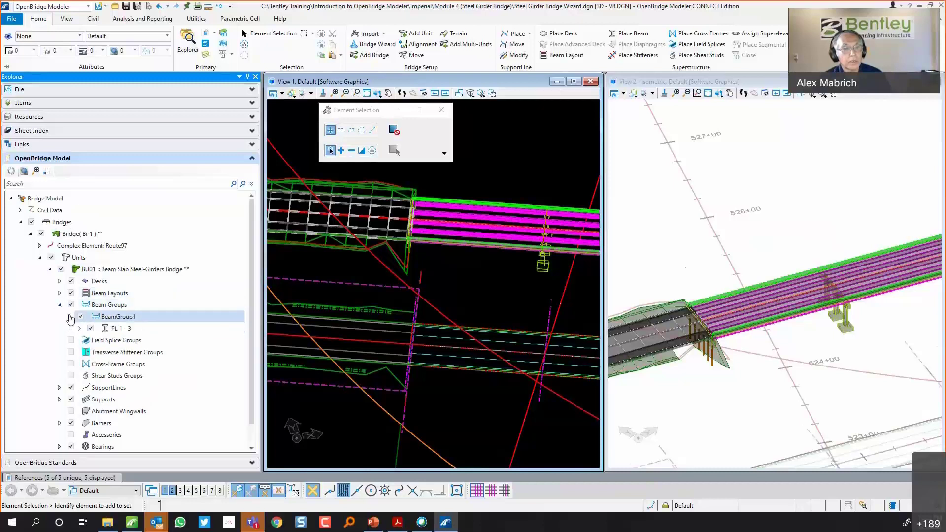
pyautogui.click(134, 329)
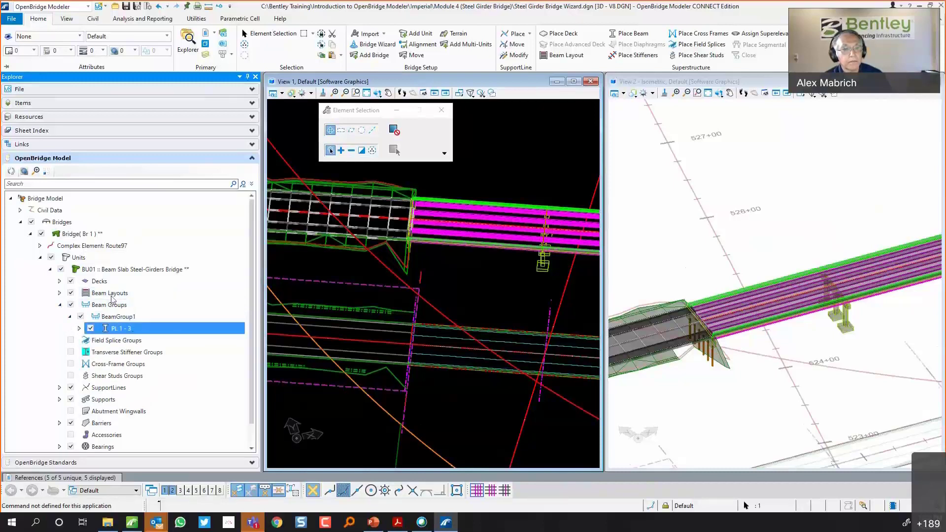
pyautogui.click(111, 294)
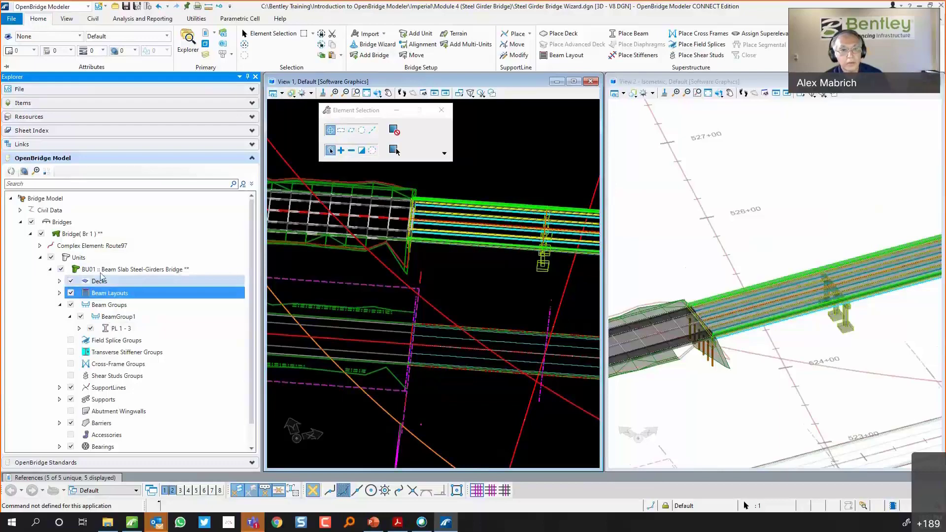
# Close the Explorer, move the Element Selection dialog clear of the plan view and inspect the whole bridge there
pyautogui.click(255, 77)
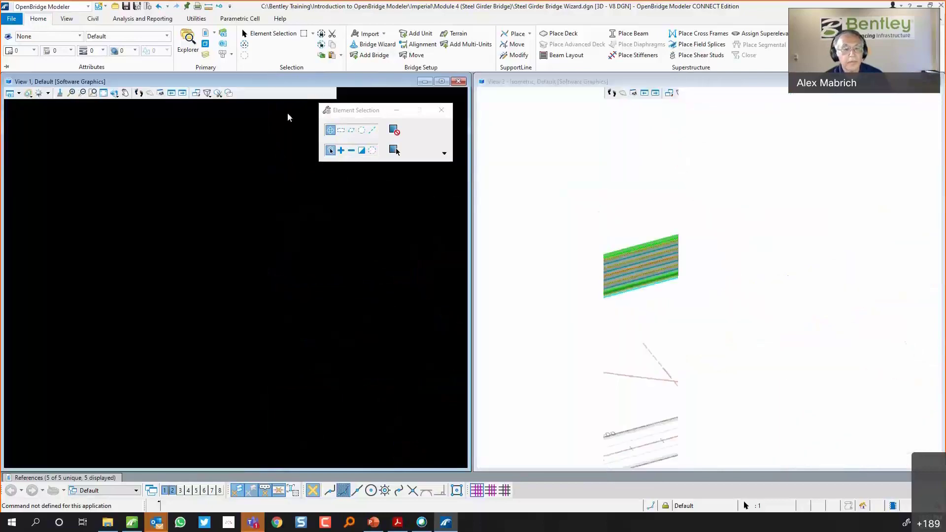
pyautogui.scroll(-1, 337, 276)
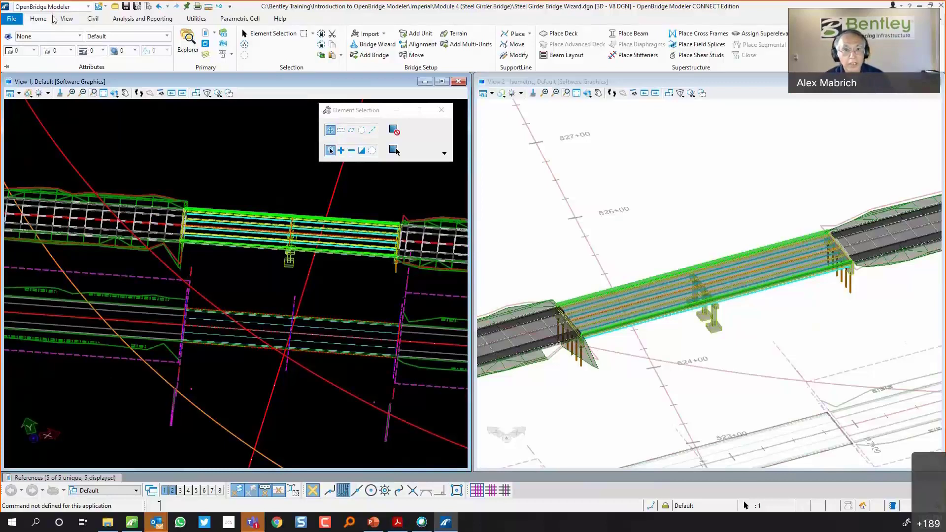
pyautogui.moveTo(475, 115); pyautogui.dragTo(475, 115)
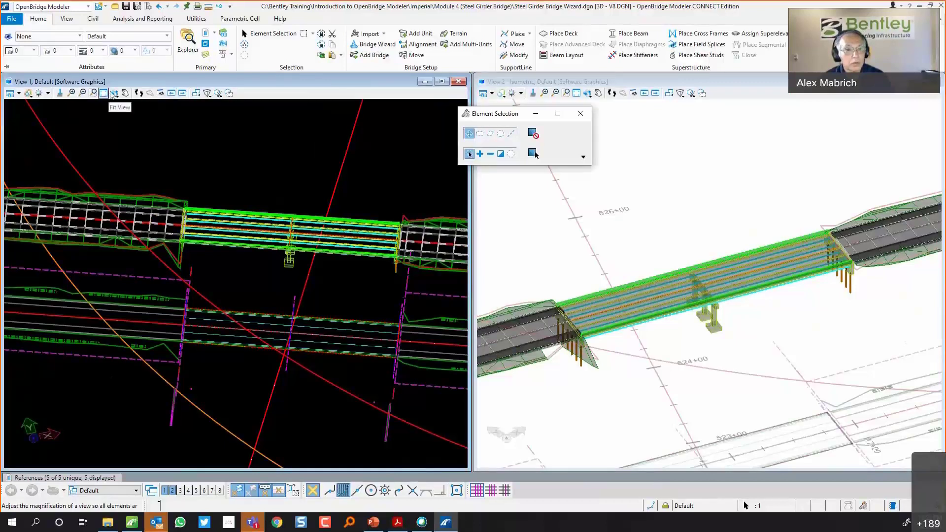
pyautogui.click(149, 93)
pyautogui.scroll(1, 332, 141)
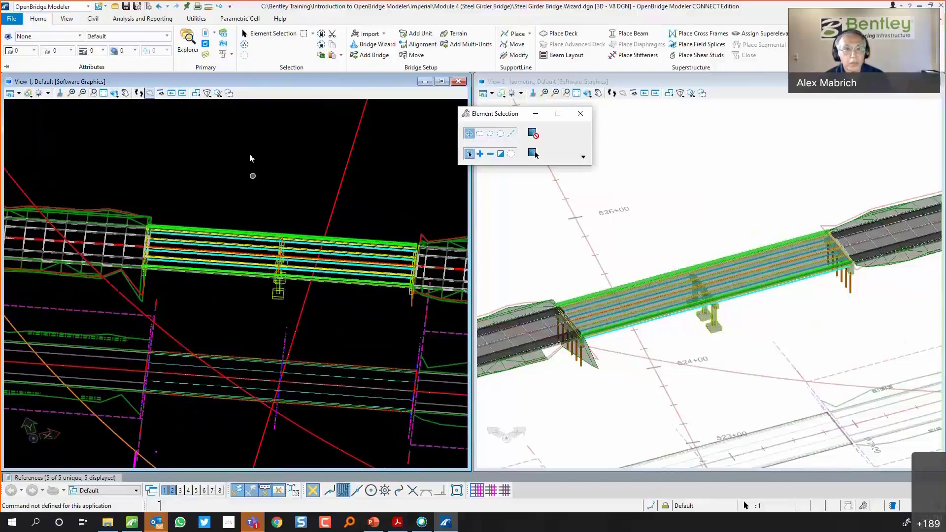
pyautogui.click(274, 108)
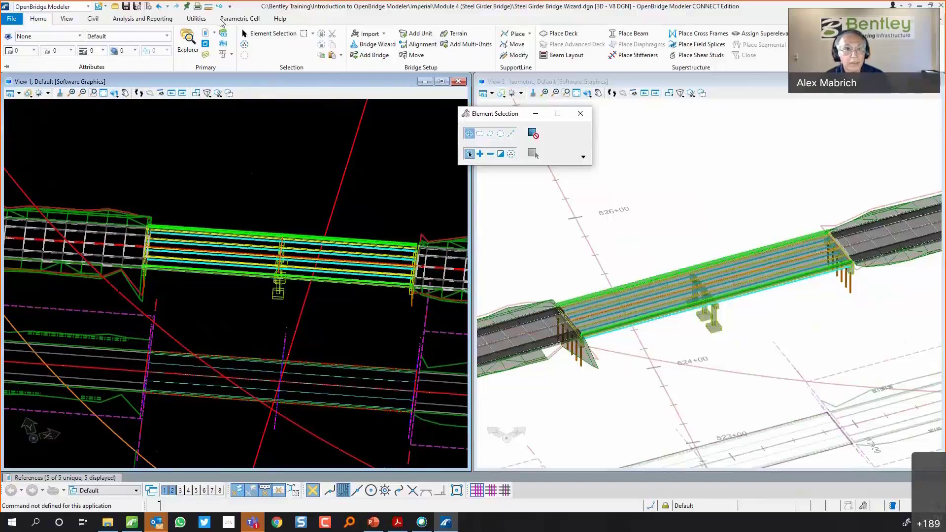
# Open the Cross Frames library and display the X Frame_1 definition
pyautogui.click(197, 20)
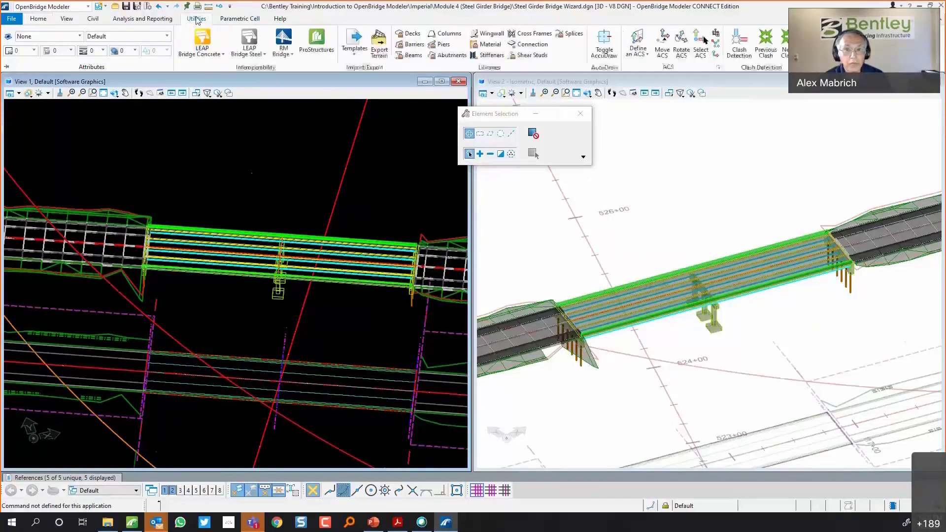
pyautogui.click(523, 35)
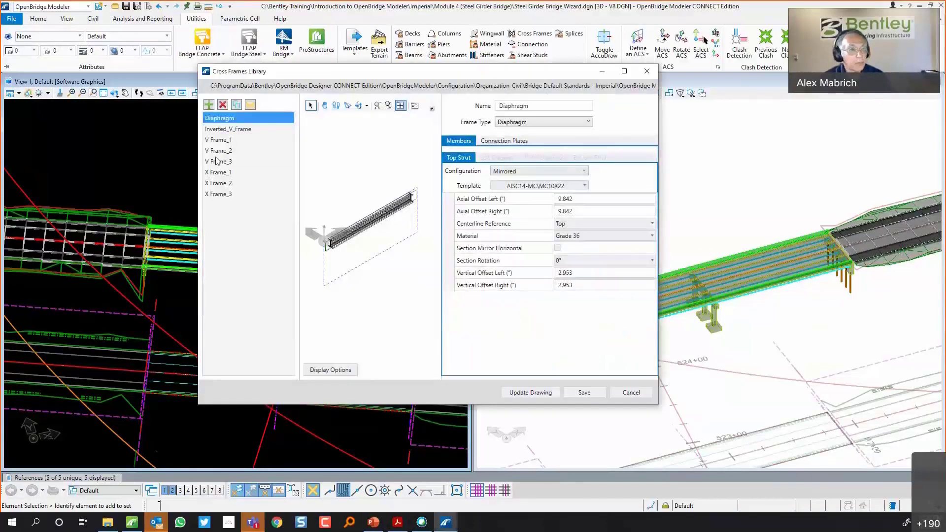
pyautogui.click(215, 172)
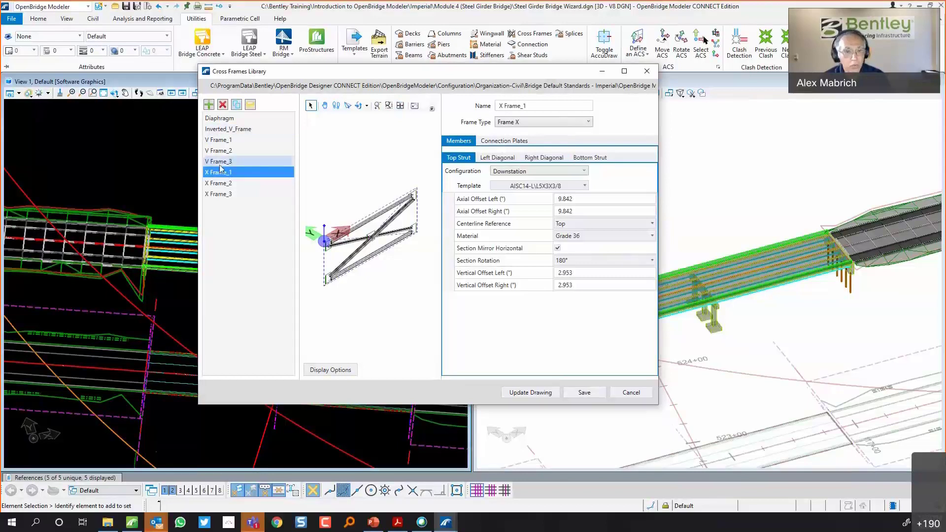
# Duplicate the X Frame_1 cross frame and name the copy X Frame_1-Testing
pyautogui.click(236, 105)
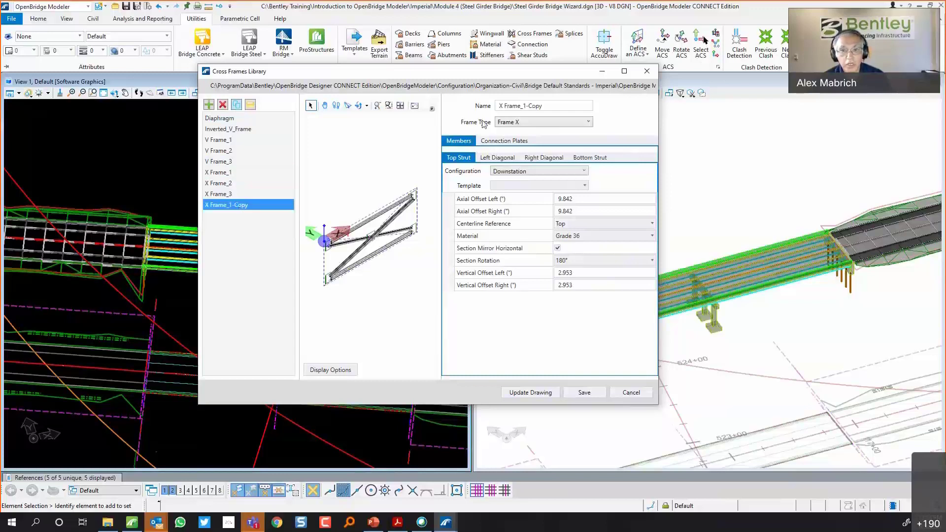
pyautogui.click(553, 104)
pyautogui.press('BackSpace')
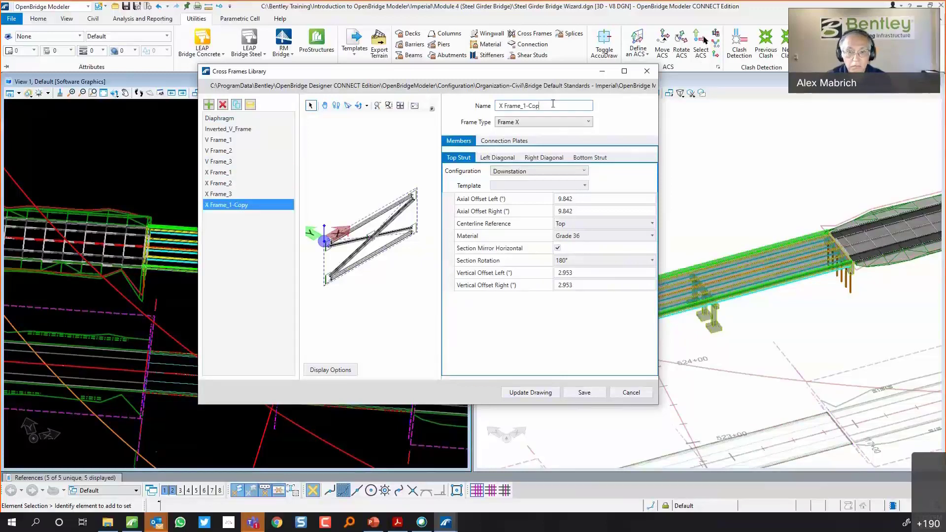
pyautogui.press('BackSpace')
pyautogui.press('BackSpace')
pyautogui.press('BackSpace')
pyautogui.write('Testin')
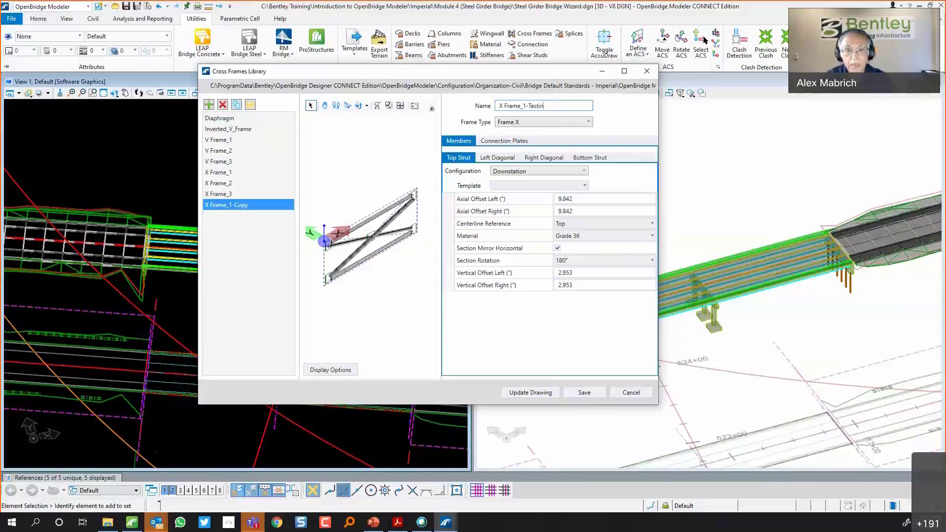
pyautogui.write('g')
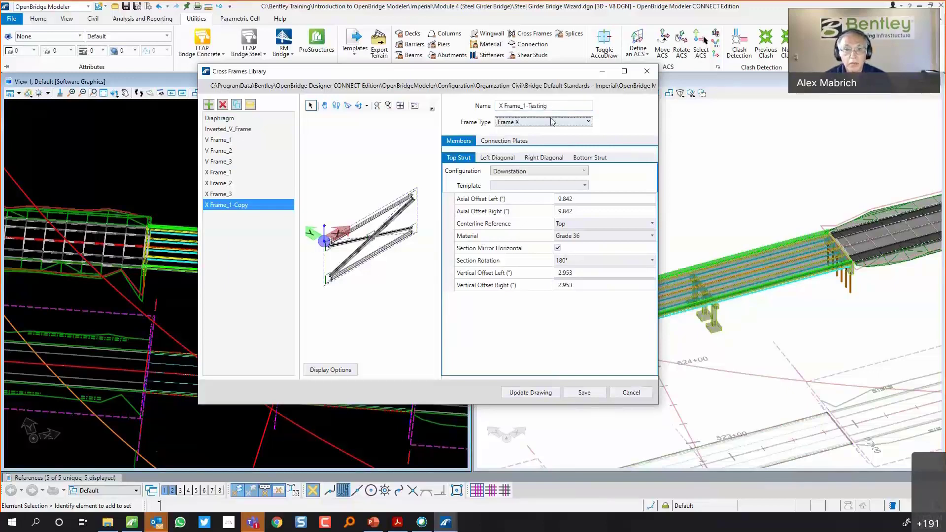
# Assign the AISC14-S section S12X40.8 as the left diagonal template of X Frame_1-Testing
pyautogui.click(490, 158)
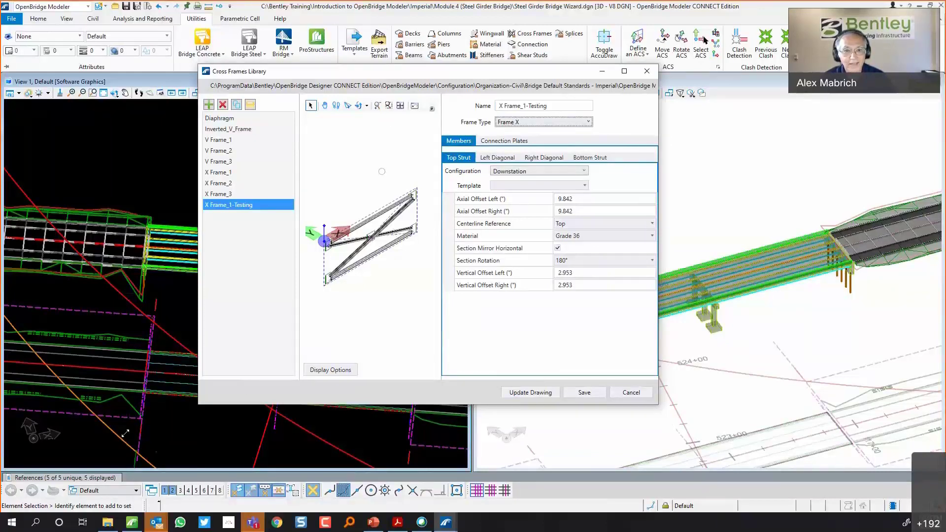
pyautogui.click(497, 160)
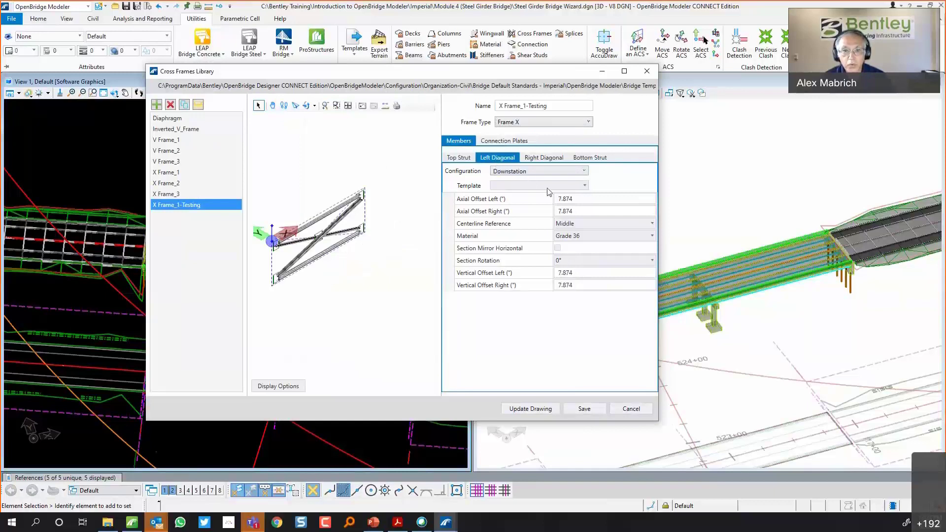
pyautogui.click(561, 188)
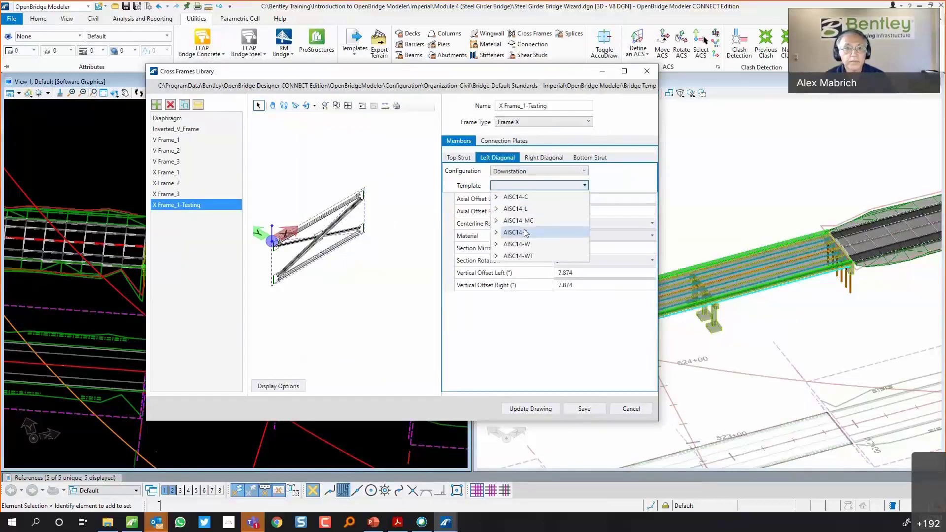
pyautogui.click(496, 232)
pyautogui.click(521, 242)
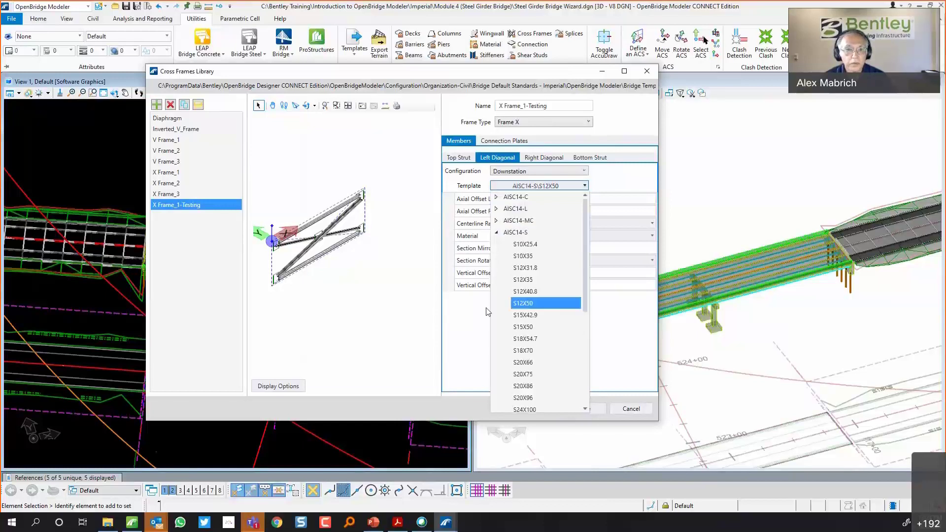
pyautogui.click(521, 291)
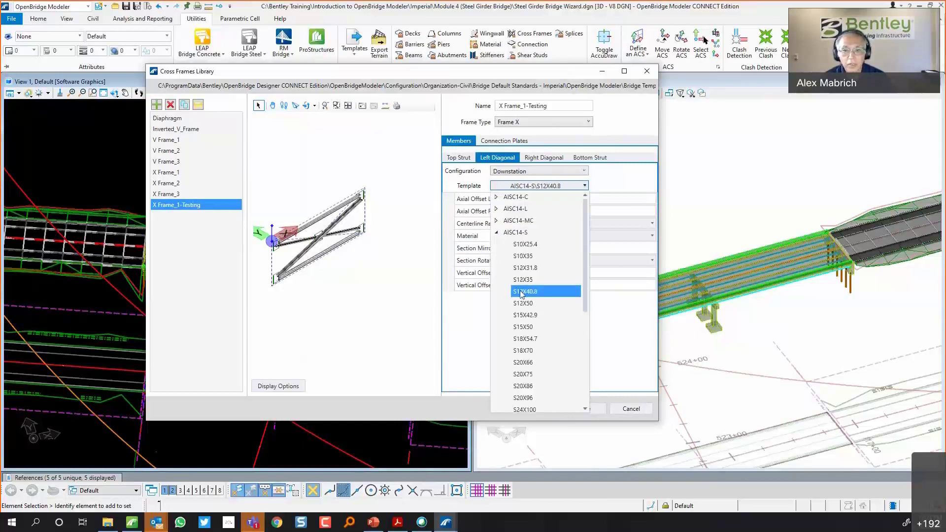
pyautogui.click(609, 322)
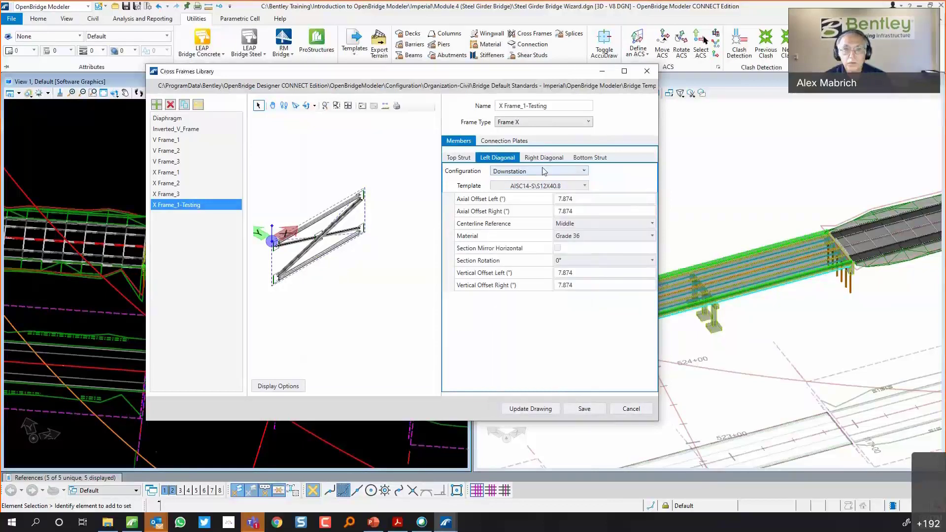
# Review the right diagonal and bottom strut settings of X Frame_1-Testing and inspect the frame's corner in the preview
pyautogui.click(537, 158)
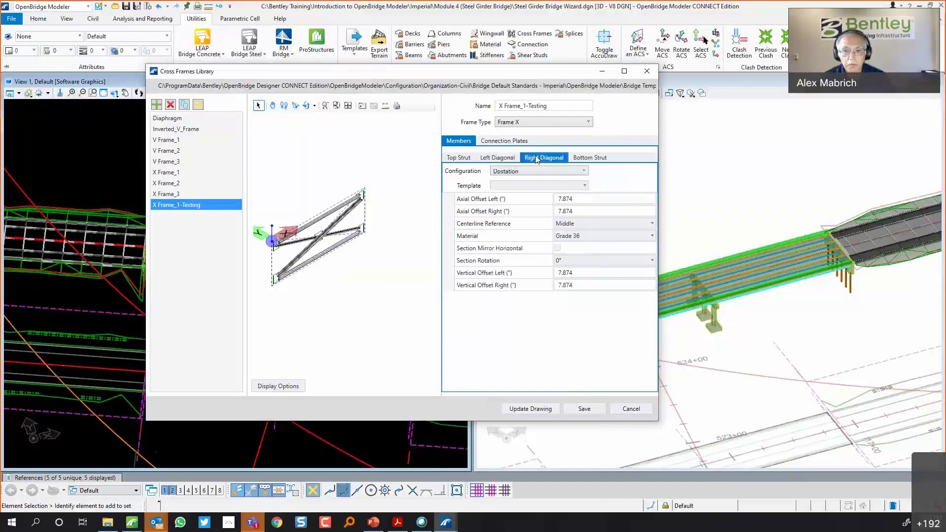
pyautogui.click(591, 158)
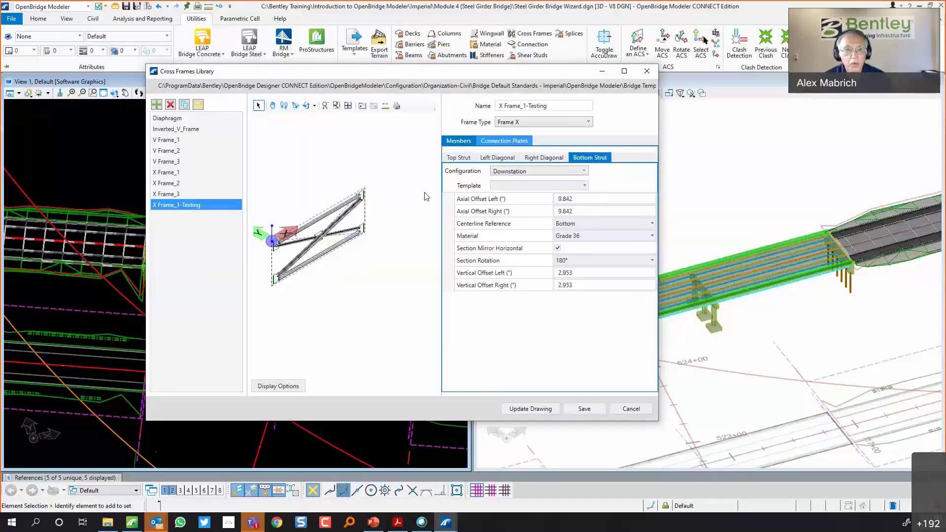
pyautogui.scroll(4, 360, 190)
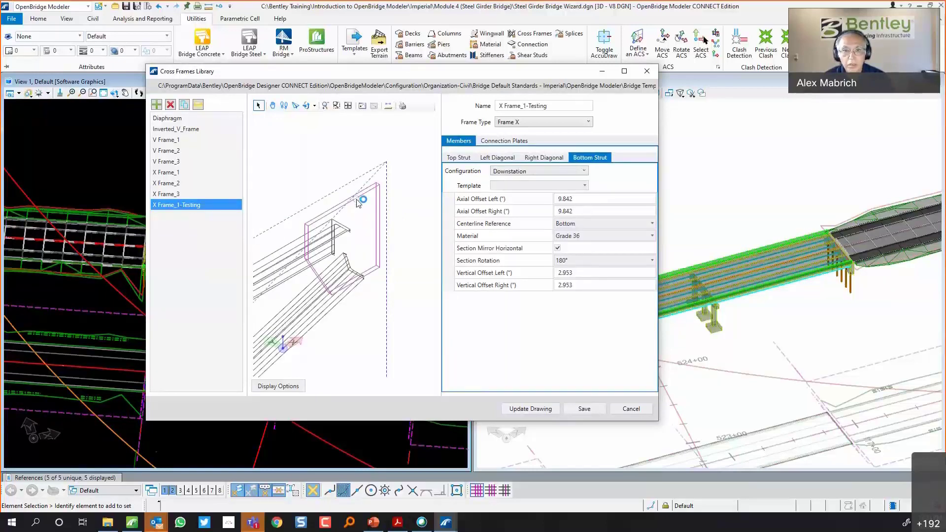
# Keep CP_Top_Right as the top right connection plate template, disable that plate and check the corner in the updated preview
pyautogui.click(503, 141)
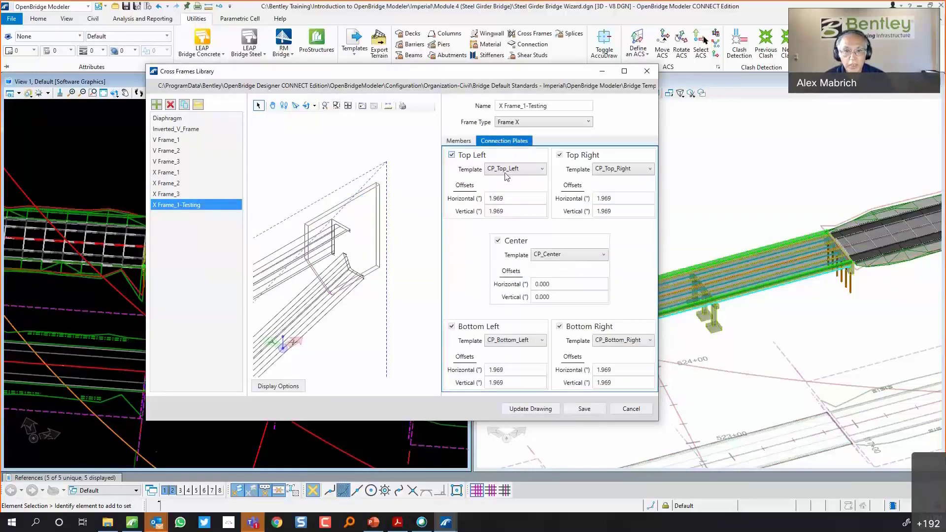
pyautogui.click(613, 170)
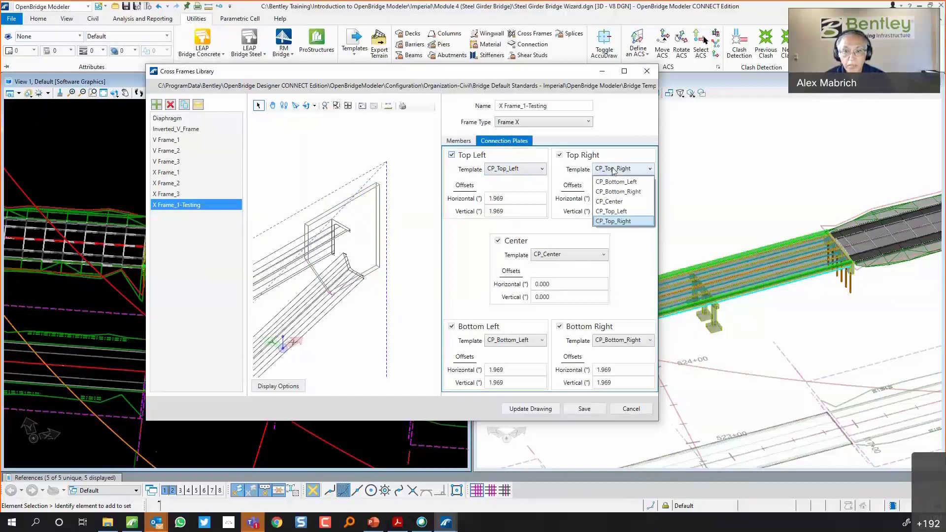
pyautogui.click(628, 221)
pyautogui.click(560, 155)
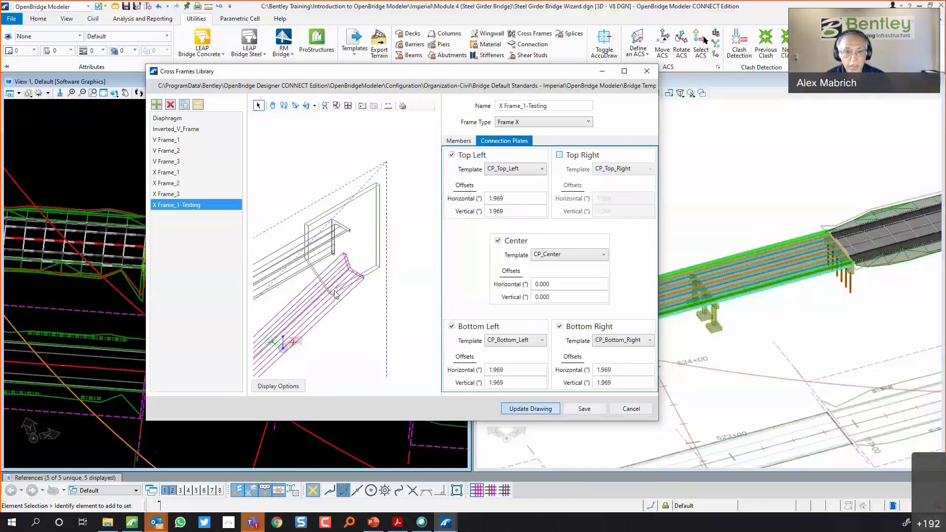
pyautogui.scroll(5, 426, 185)
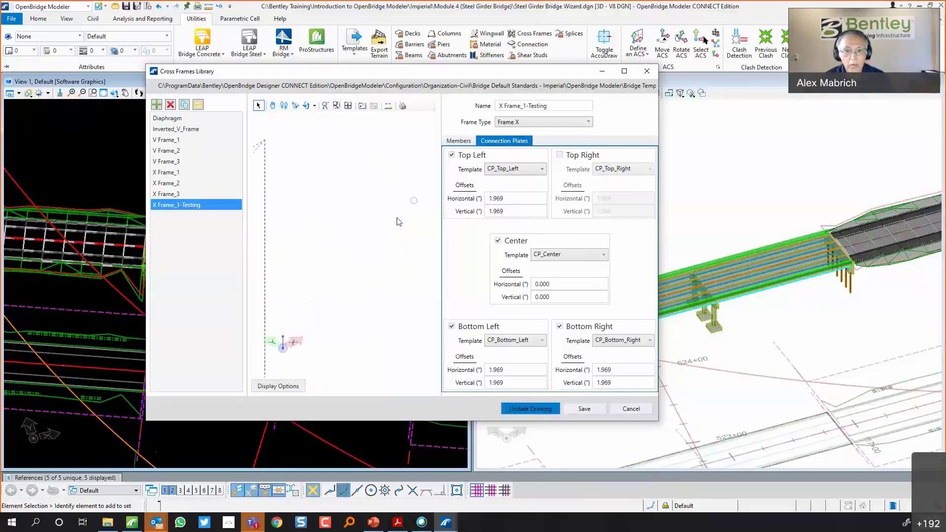
pyautogui.scroll(-2, 399, 221)
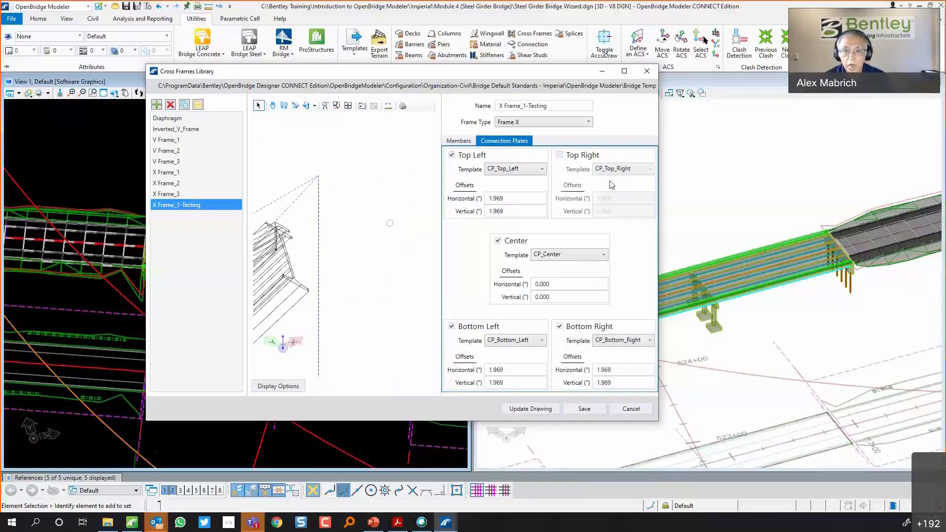
# Re-enable the top right connection plate, update the frame drawing and inspect its connections
pyautogui.click(560, 154)
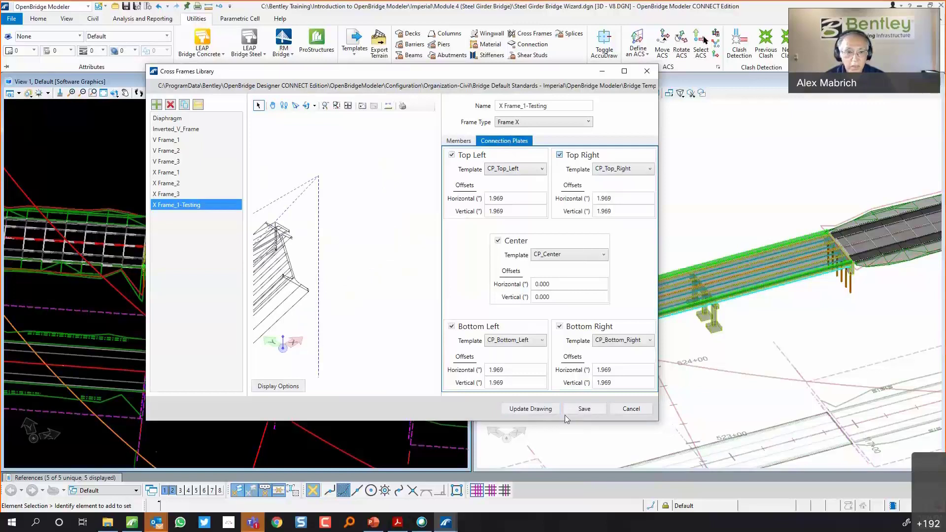
pyautogui.click(531, 409)
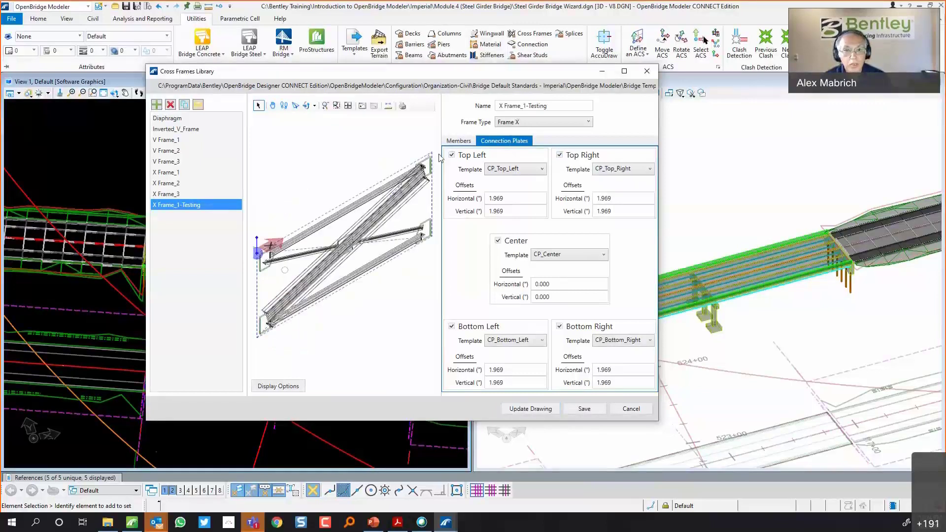
pyautogui.scroll(2, 431, 158)
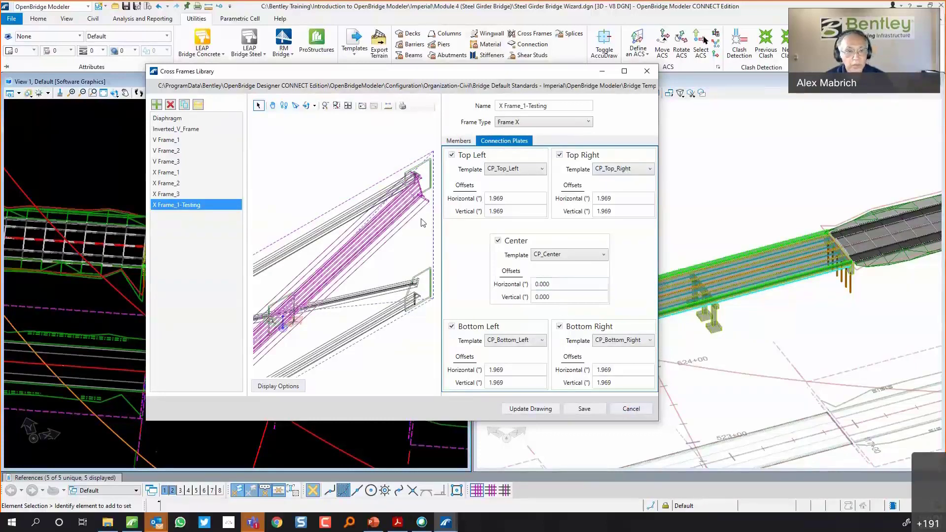
# Compare the X Frame_1 and V Frame_2 cross frames, and close the library without saving
pyautogui.click(181, 171)
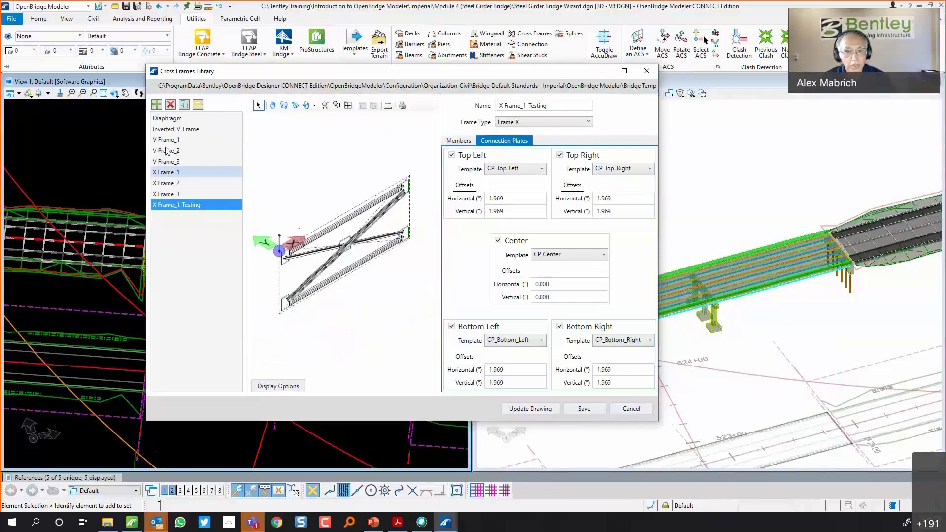
pyautogui.click(167, 151)
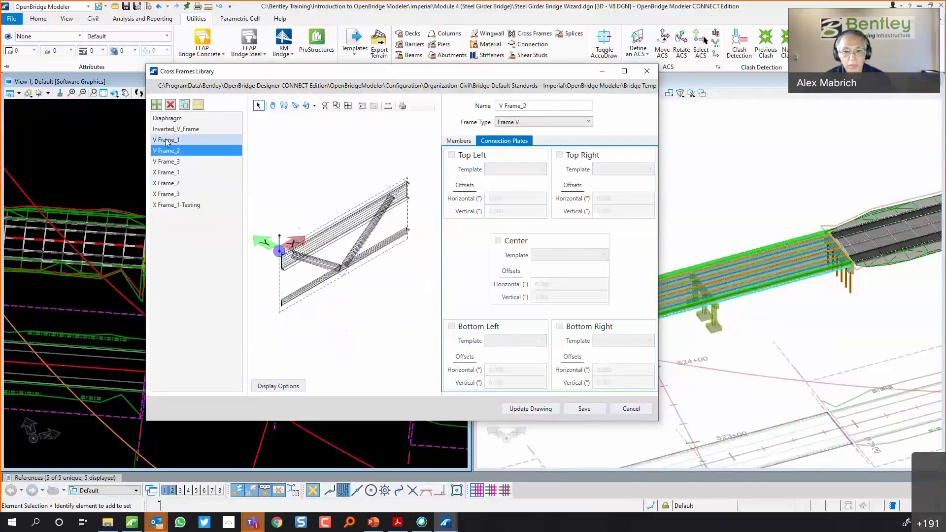
pyautogui.click(167, 141)
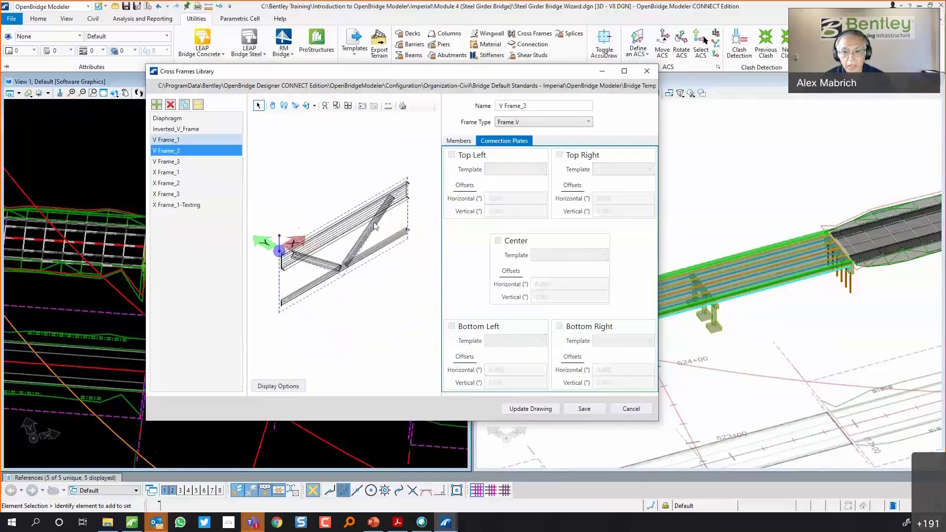
pyautogui.click(639, 410)
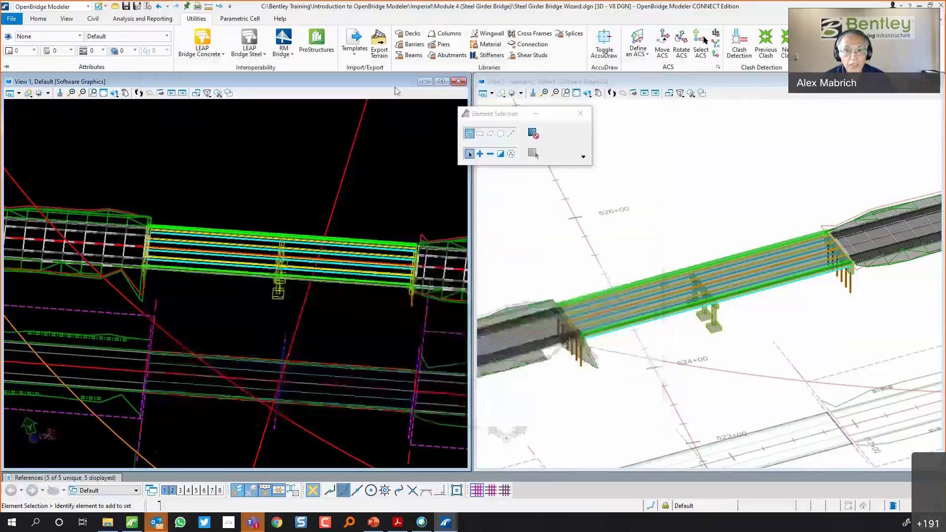
# Review the bottom right, center, top left and top right templates in the Connection Plate Library, and close it without saving
pyautogui.click(536, 47)
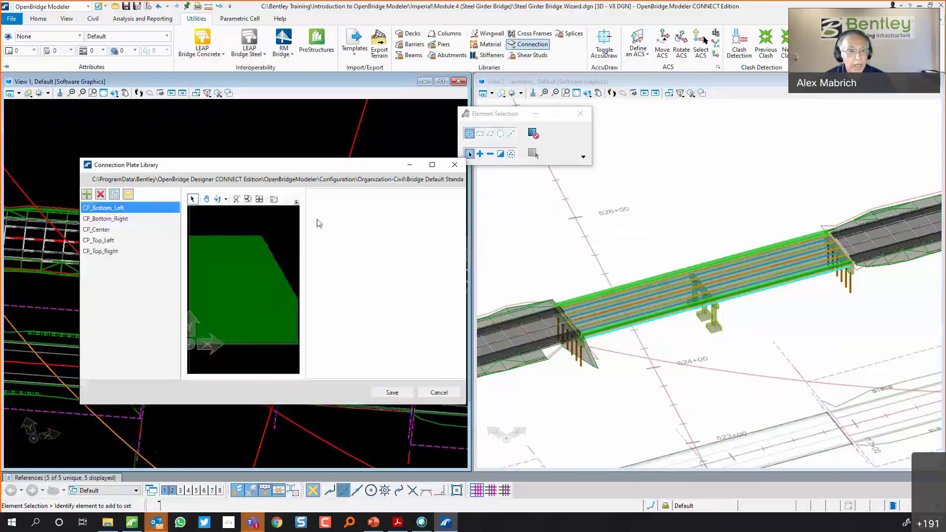
pyautogui.click(102, 224)
pyautogui.click(101, 229)
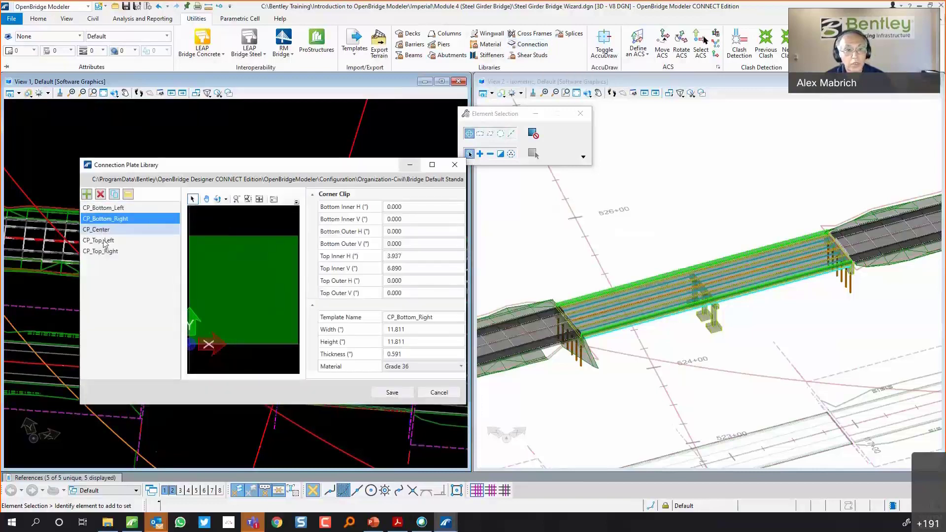
pyautogui.click(102, 237)
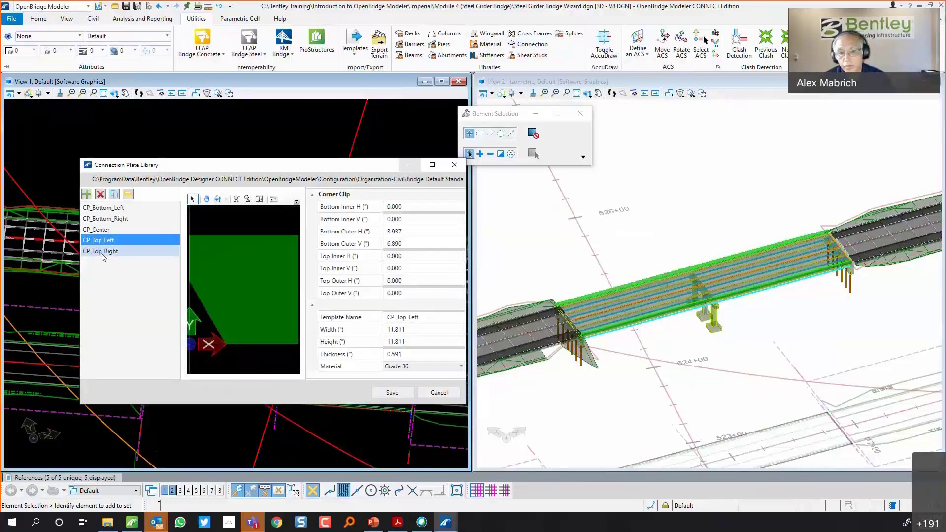
pyautogui.click(102, 252)
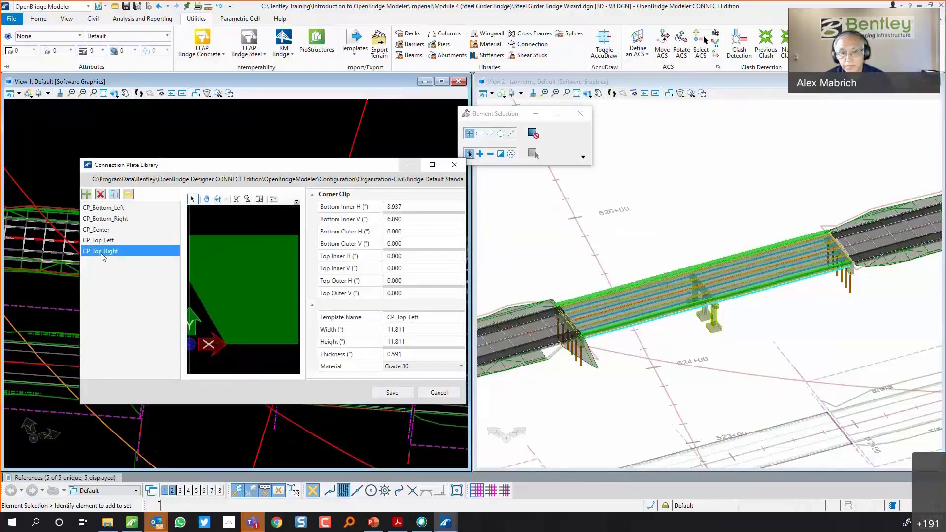
pyautogui.click(438, 393)
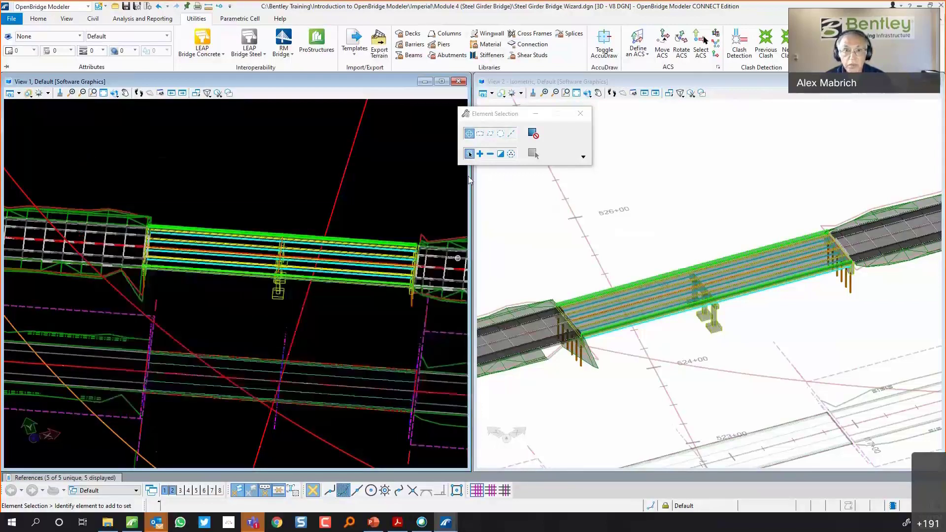
# Inspect the corner clips of the 6x0.5 stiffener in the Stiffeners Library preview, and close the library without saving
pyautogui.click(494, 58)
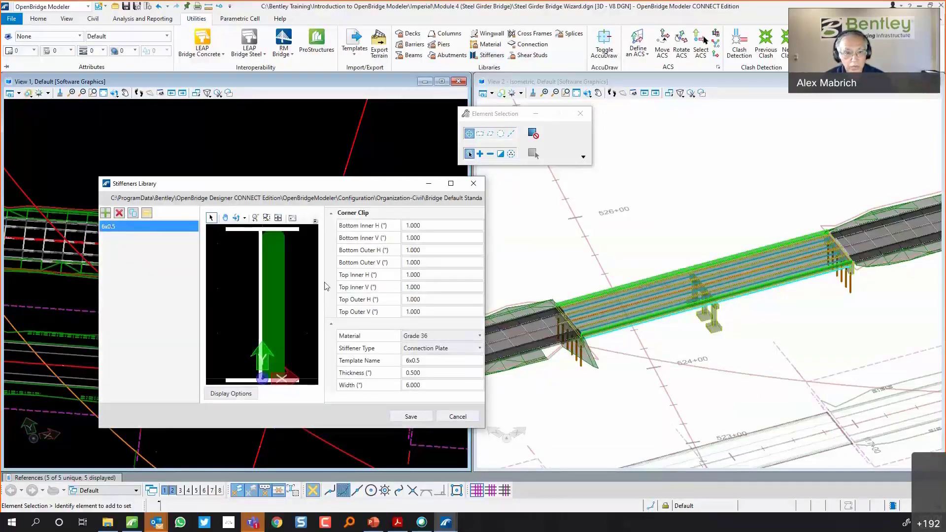
pyautogui.scroll(2, 264, 241)
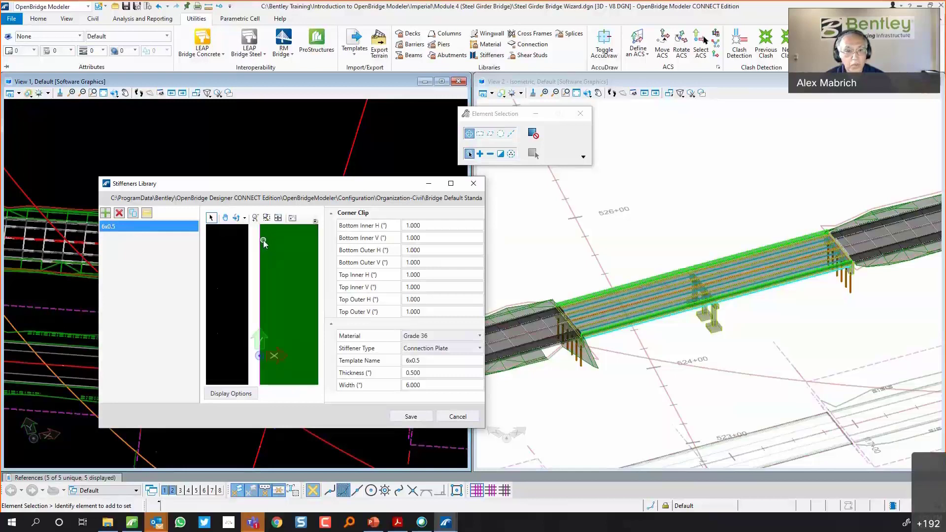
pyautogui.scroll(-2, 263, 241)
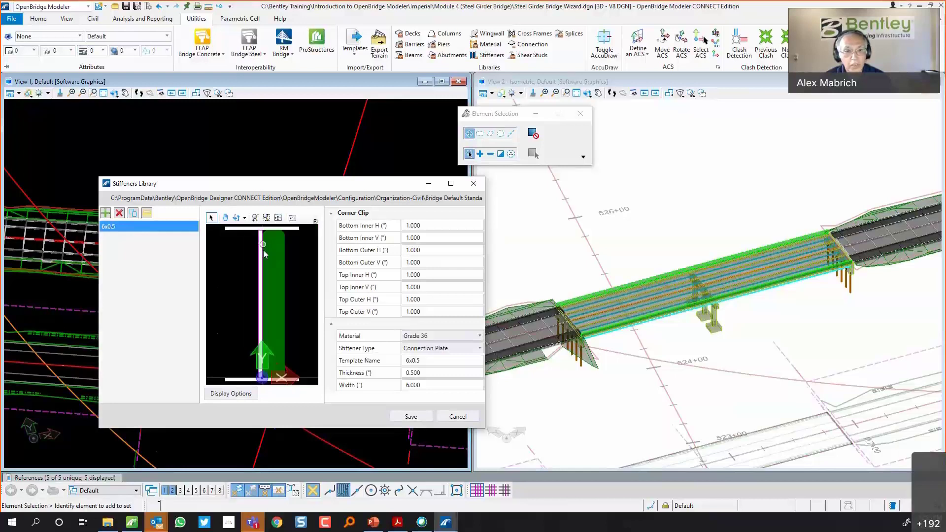
pyautogui.click(463, 421)
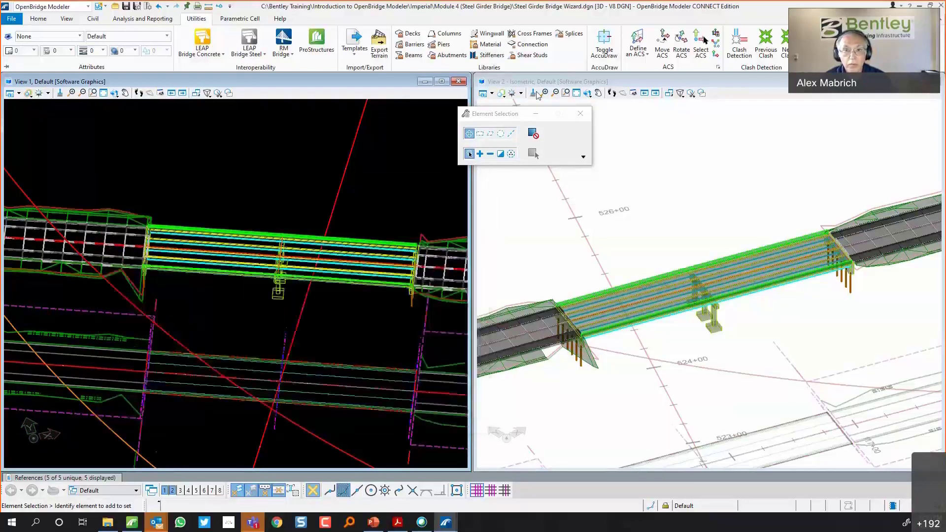
# Review the general, web, top flange and bottom flange settings of Field Splice_0, and close the Field Splice Library without saving
pyautogui.click(571, 35)
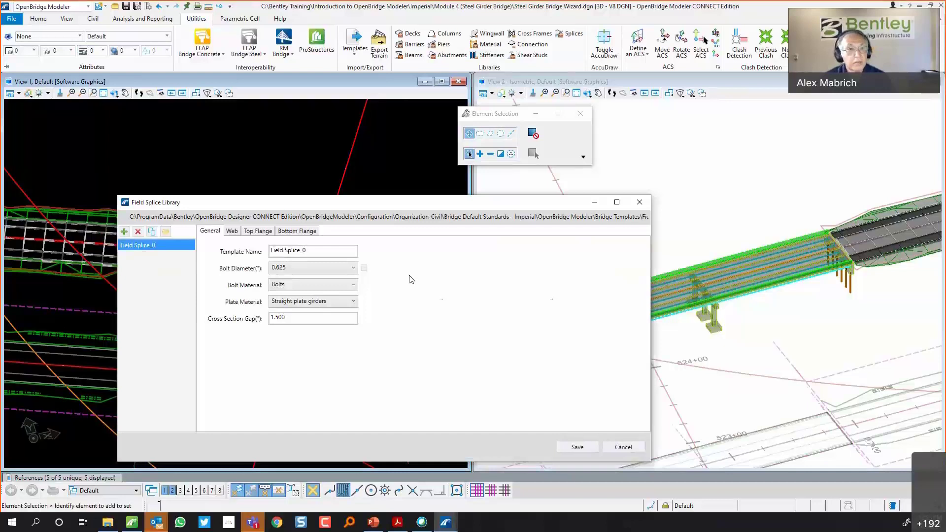
pyautogui.click(242, 232)
pyautogui.click(257, 231)
pyautogui.click(297, 231)
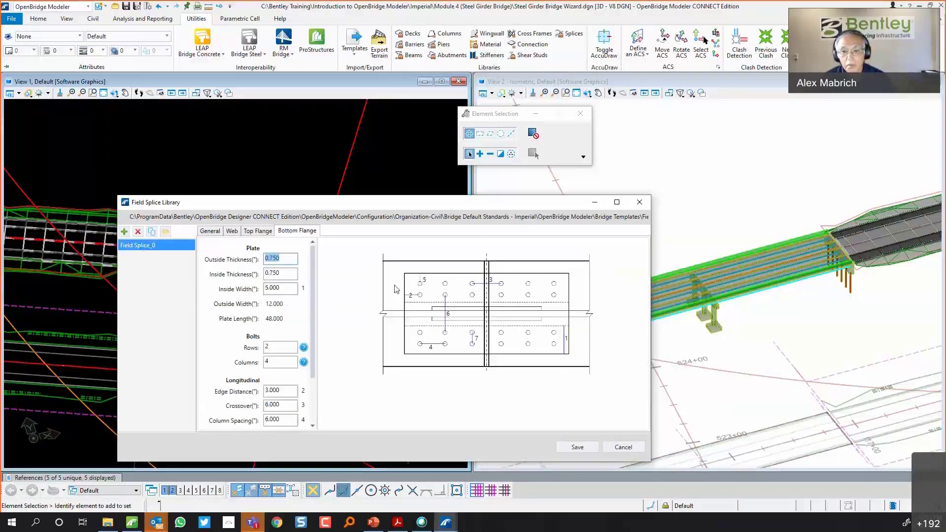
pyautogui.click(623, 447)
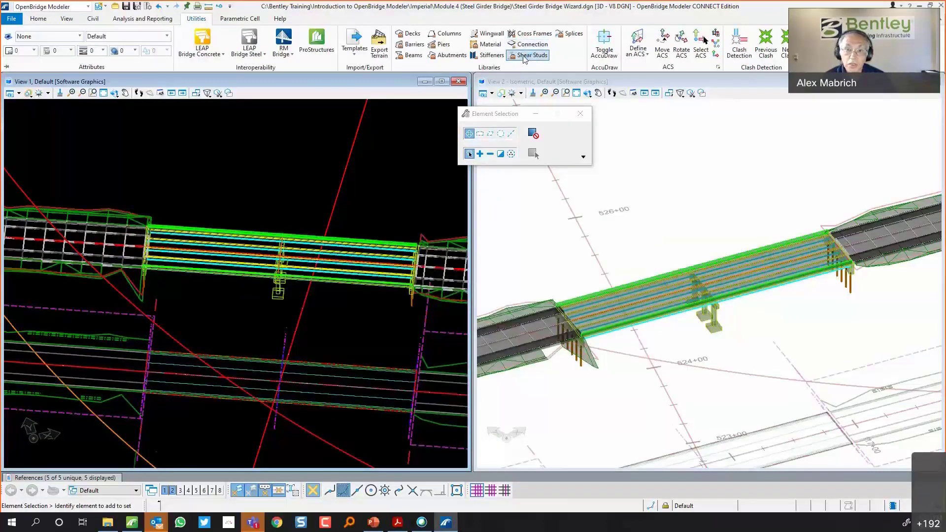
# Compare the H4L - 0.25x2.67, H4L - 0.37x4.09 and H4L - 0.5x8.1 shear studs, and close their library without saving
pyautogui.click(524, 57)
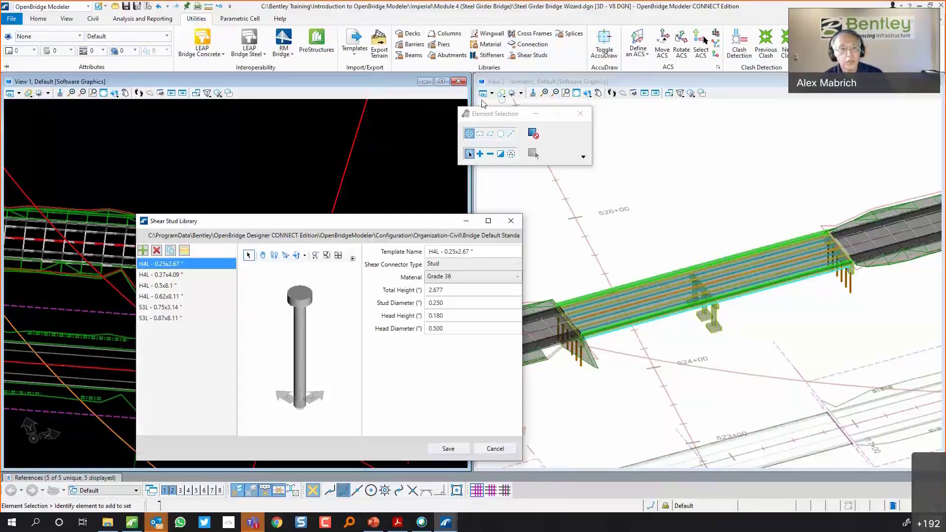
pyautogui.click(176, 274)
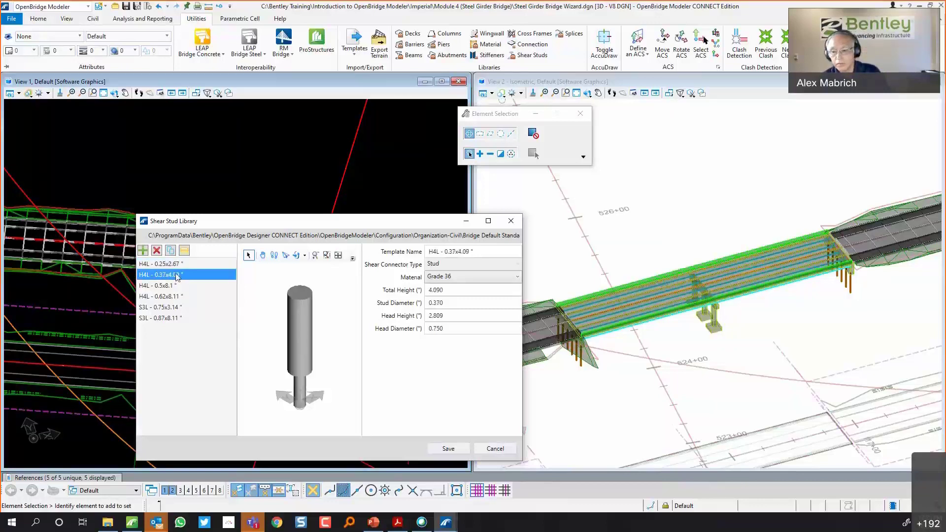
pyautogui.click(173, 285)
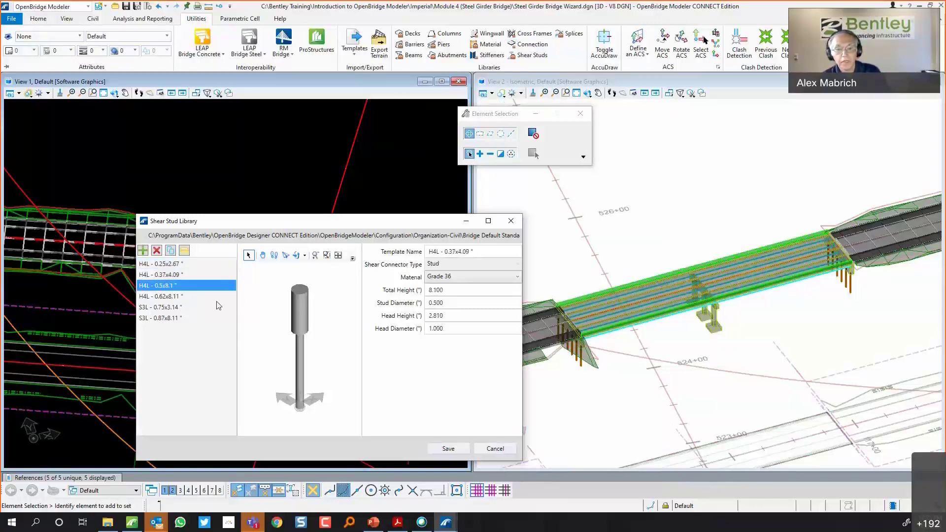
pyautogui.click(495, 448)
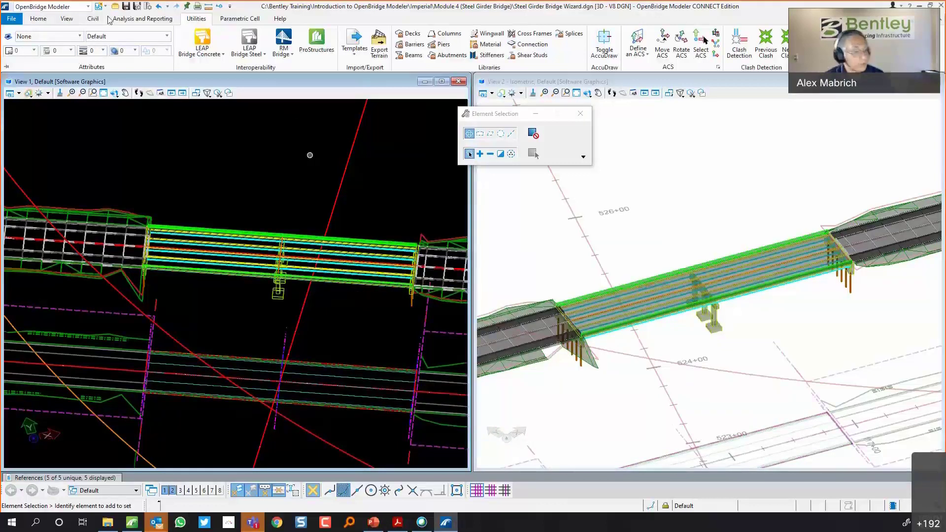
# Start placing cross frames with the Cross-Frame feature definition and select the bridge's girders as the beam group
pyautogui.click(39, 19)
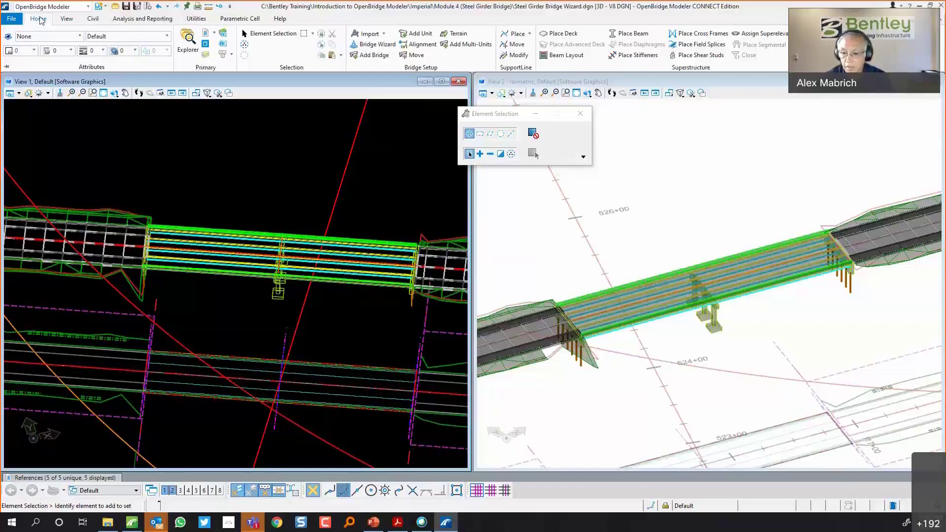
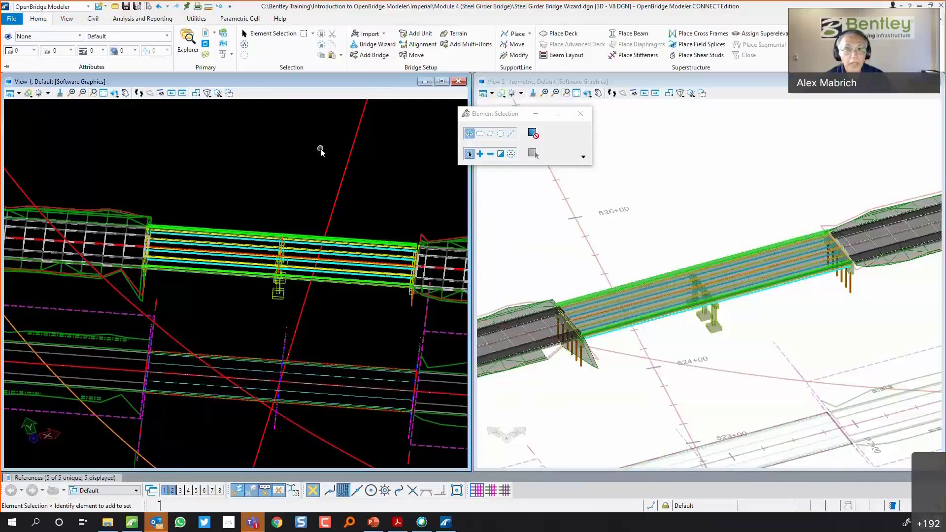
pyautogui.click(696, 34)
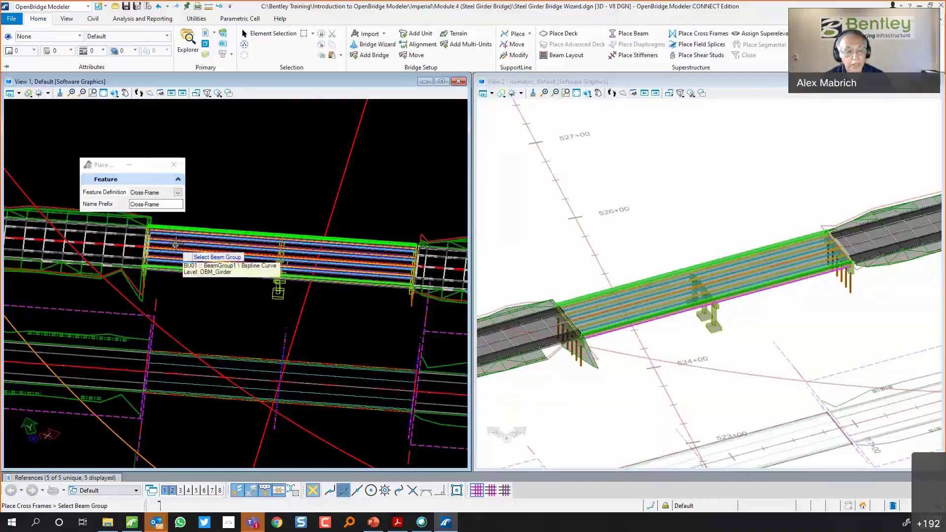
pyautogui.scroll(2, 204, 241)
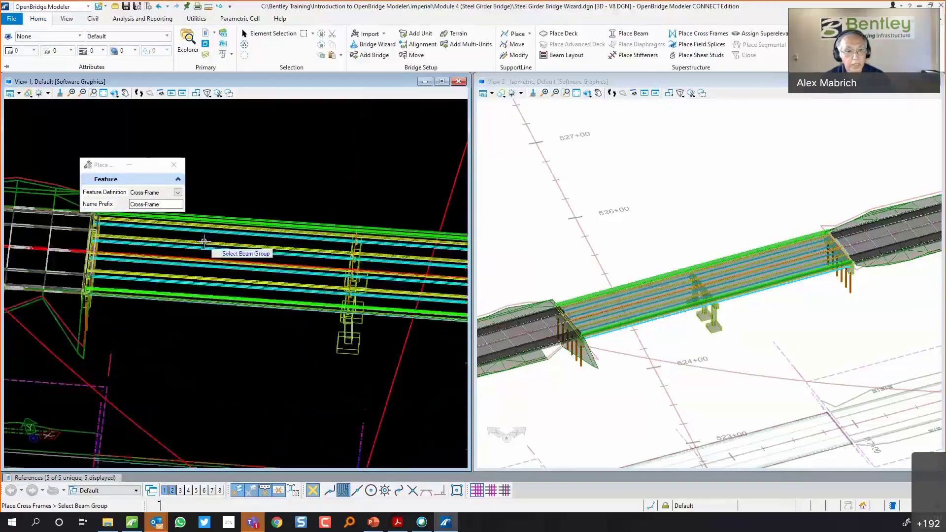
pyautogui.scroll(1, 204, 241)
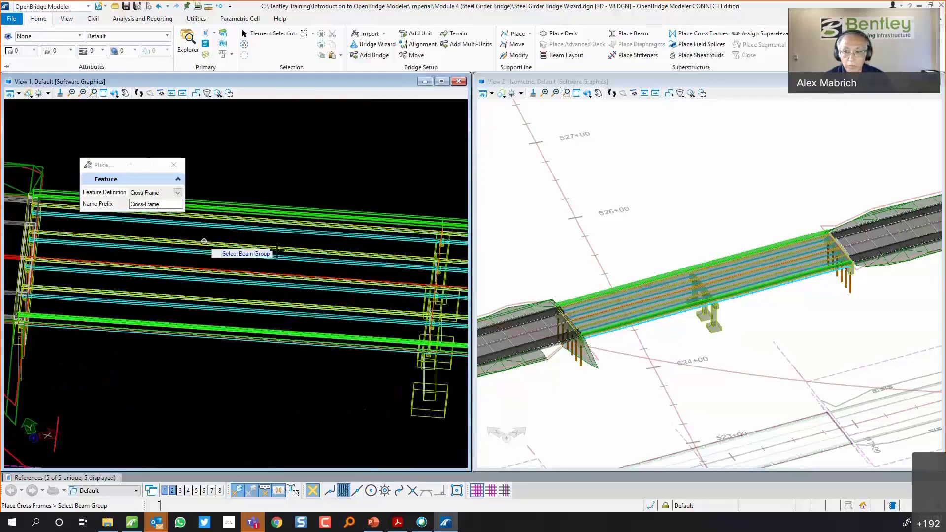
pyautogui.scroll(1, 616, 307)
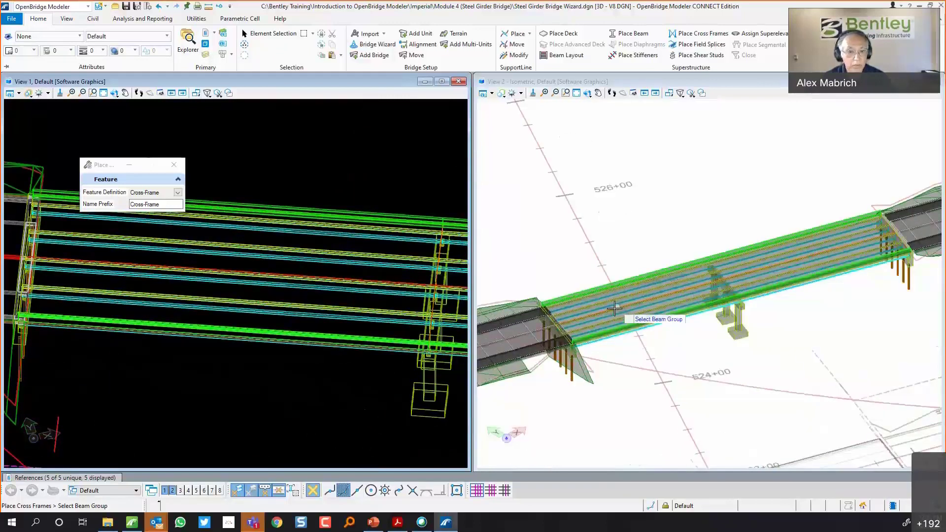
pyautogui.scroll(-1, 617, 306)
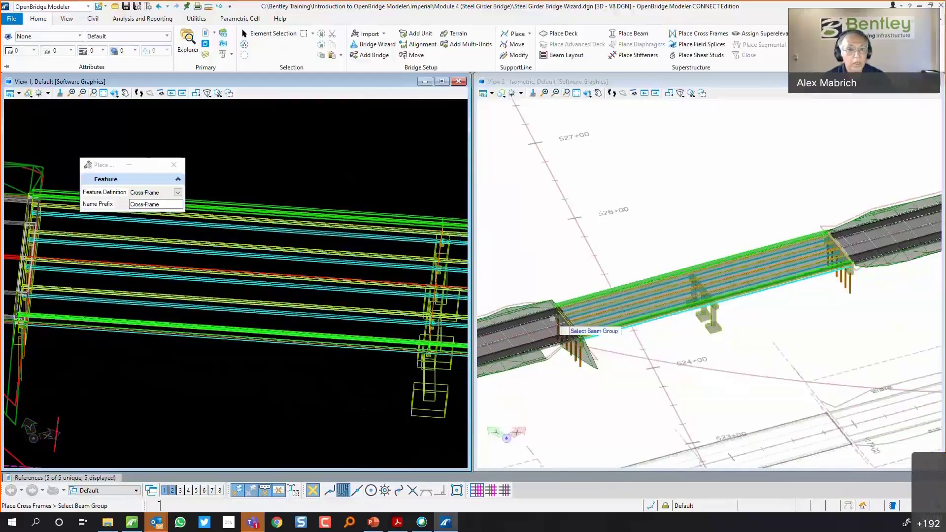
pyautogui.click(270, 284)
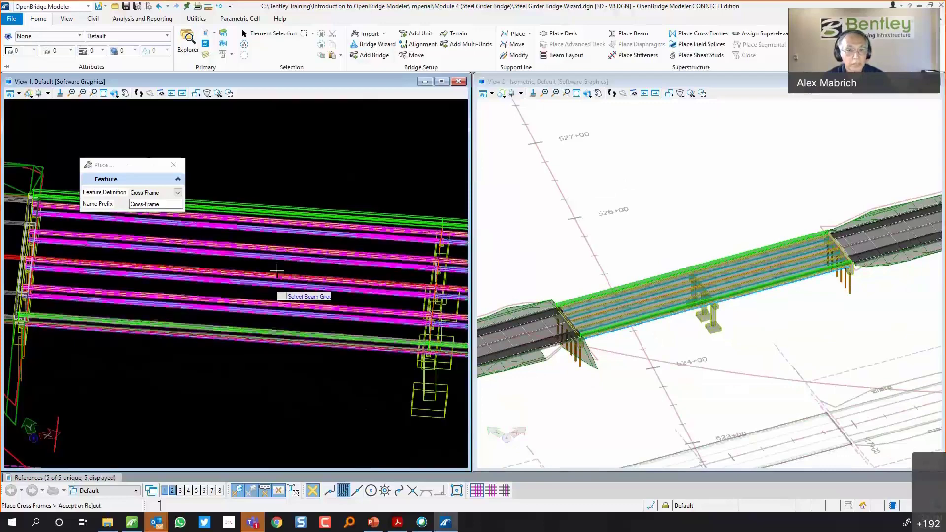
# Start cross-frame placement on the beam group and set 10 bulk locations between SupportLine1 and SupportLine3 for bay Beam-L-Beam-2
pyautogui.click(321, 161)
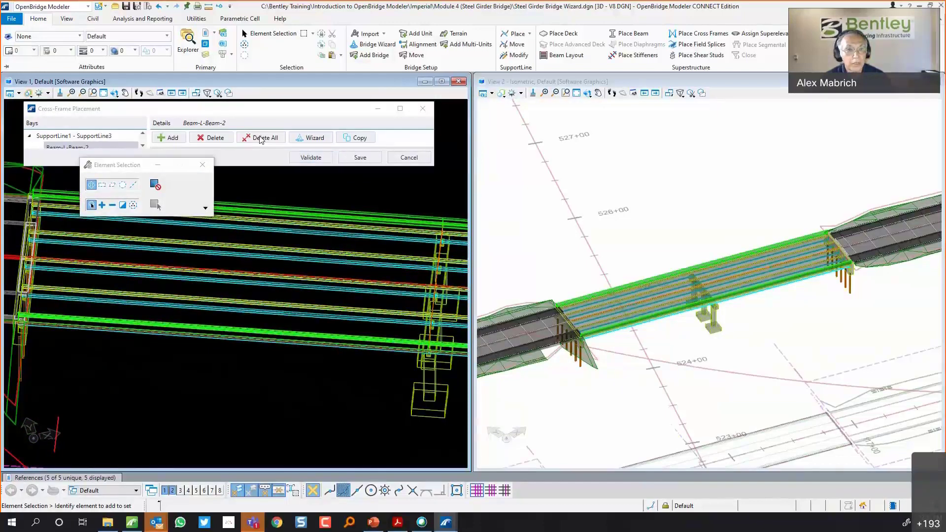
pyautogui.moveTo(256, 107); pyautogui.dragTo(442, 117)
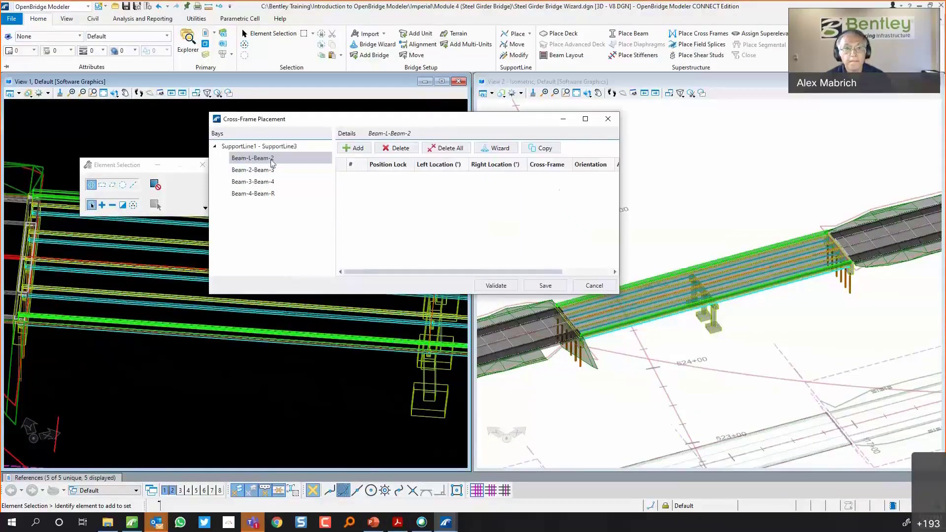
pyautogui.click(496, 150)
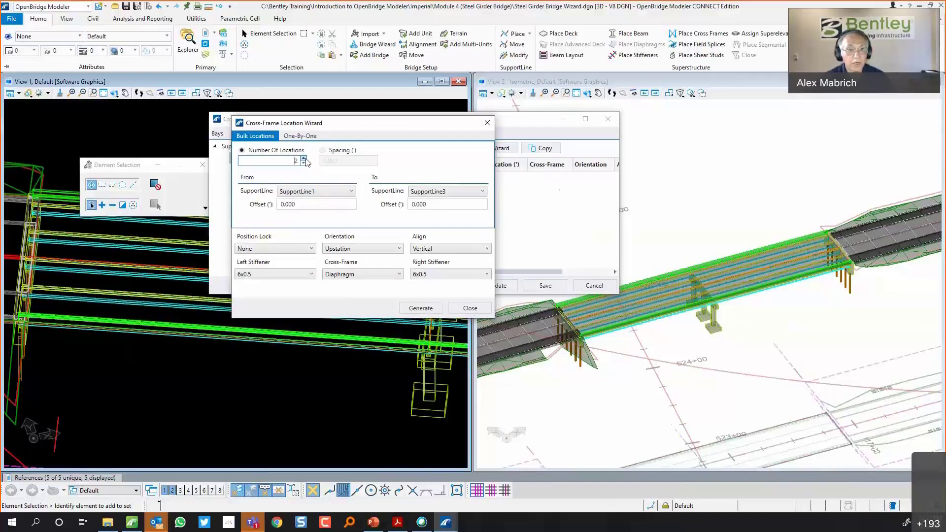
pyautogui.click(303, 158)
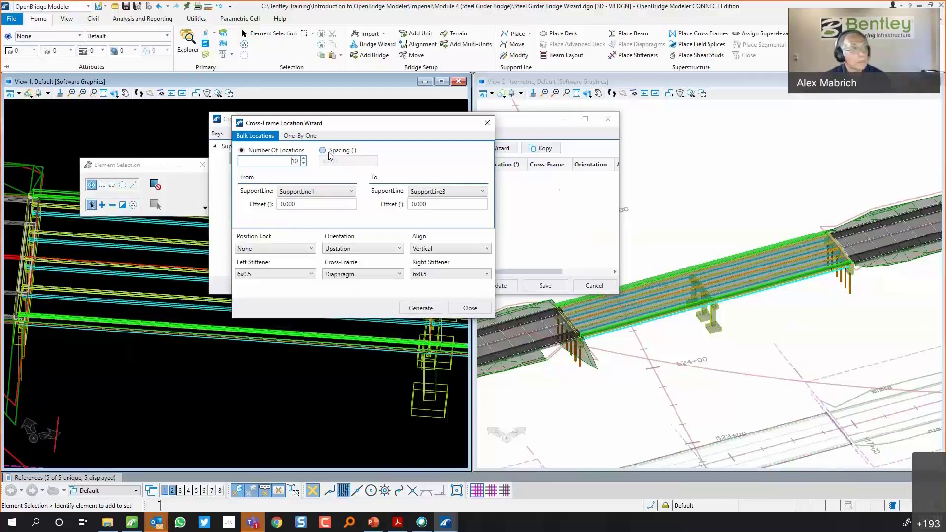
pyautogui.click(332, 193)
pyautogui.click(331, 202)
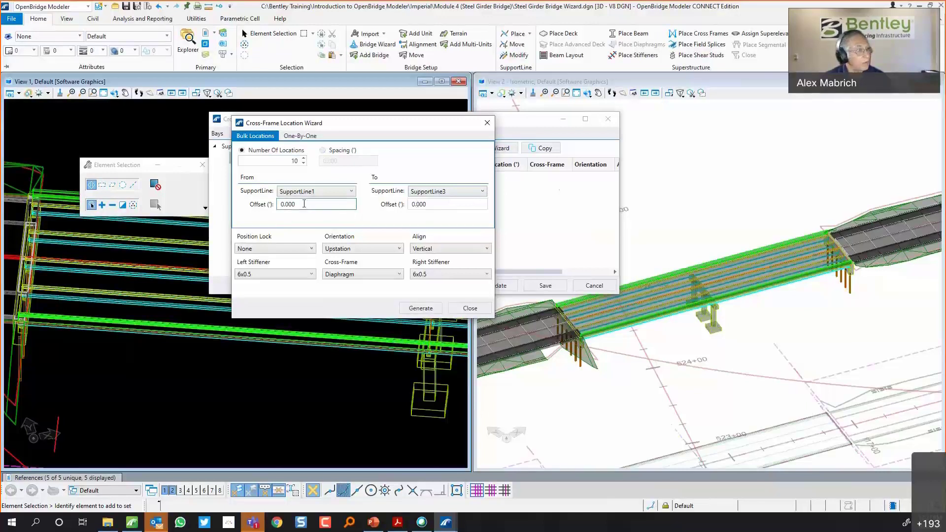
pyautogui.click(350, 250)
pyautogui.click(349, 251)
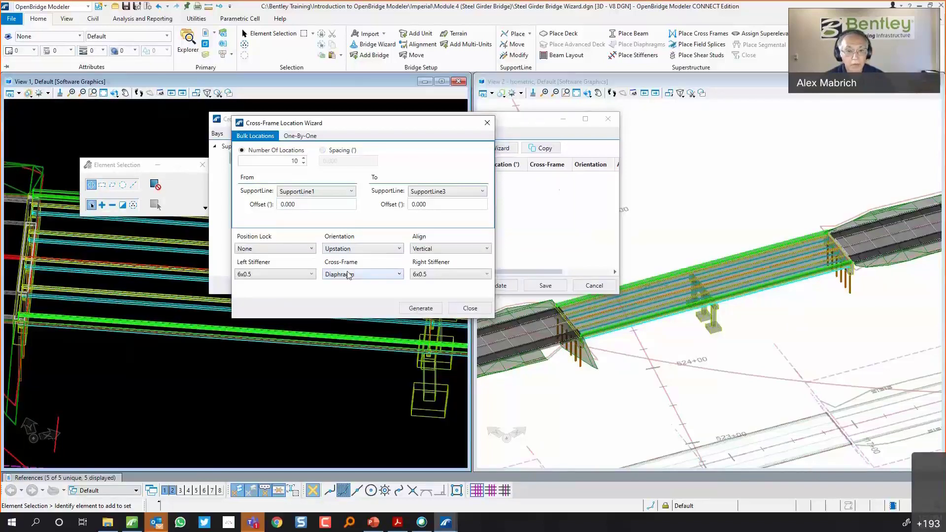
# Choose X Frame_1 as the cross-frame with 6x0.5 left and right stiffeners and generate the bulk locations
pyautogui.click(349, 275)
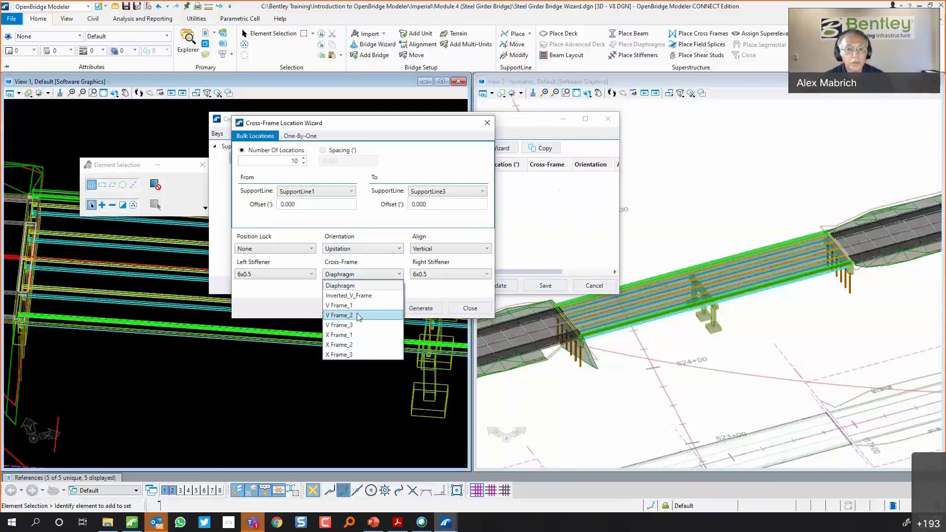
pyautogui.click(340, 336)
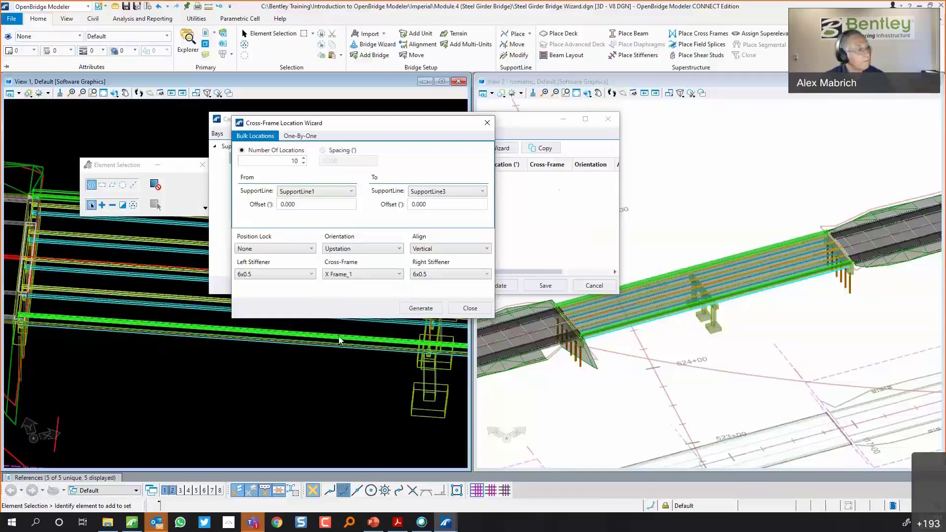
pyautogui.click(295, 273)
pyautogui.click(431, 274)
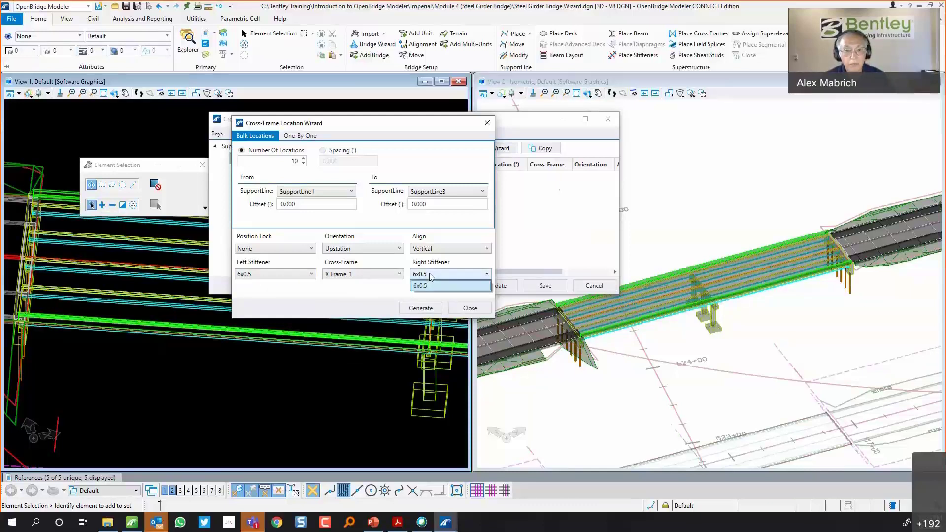
pyautogui.click(272, 269)
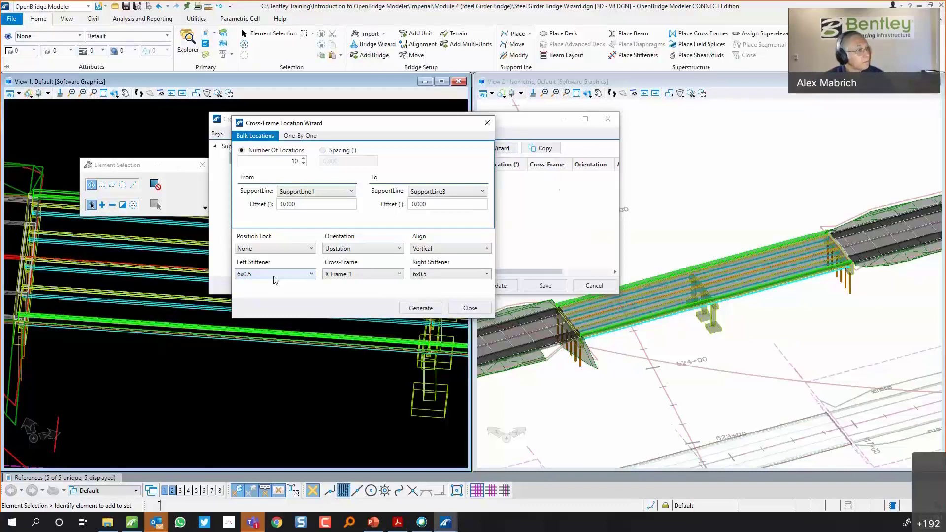
pyautogui.click(417, 309)
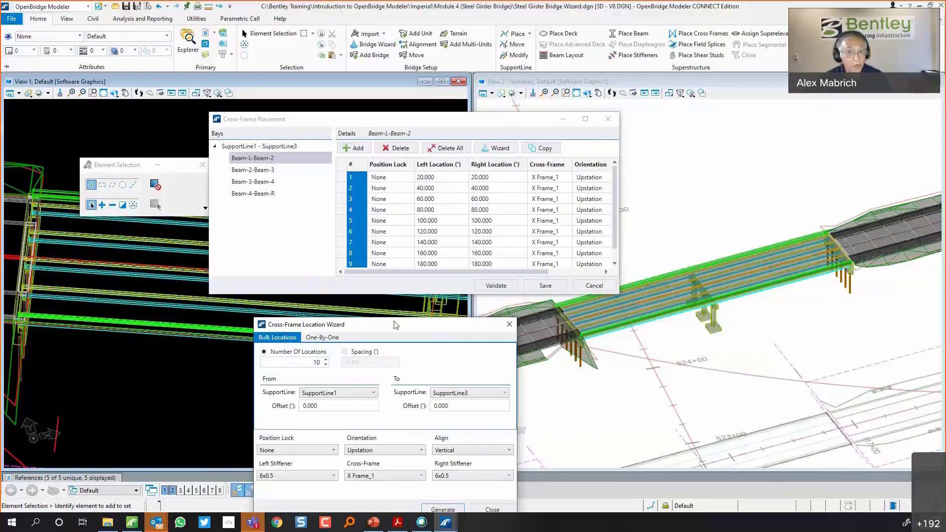
# Switch the cross-frame location wizard to one-by-one placement measured from Beam Start
pyautogui.moveTo(396, 325); pyautogui.dragTo(365, 107)
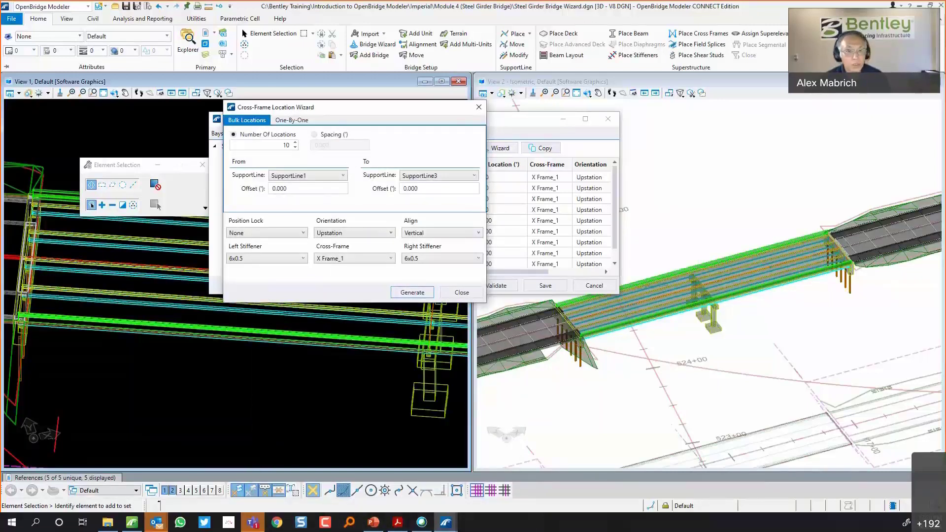
pyautogui.click(293, 121)
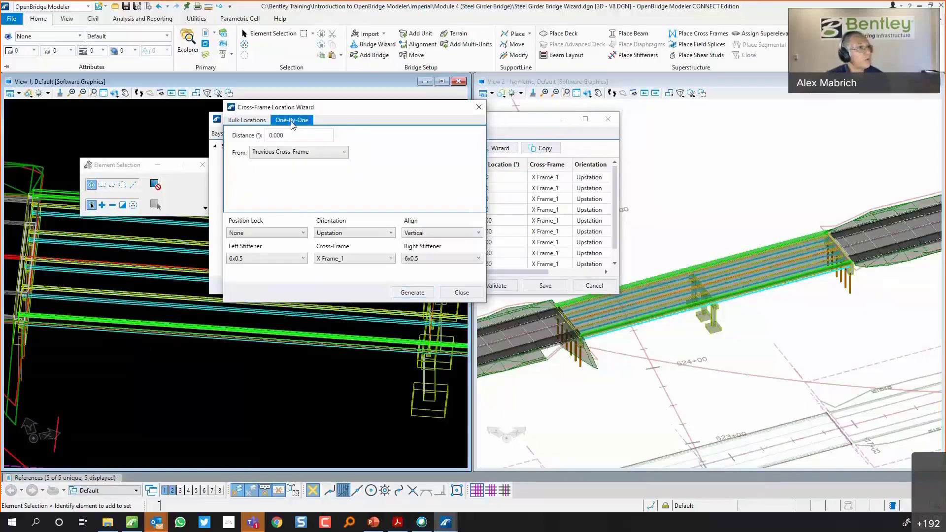
pyautogui.click(292, 125)
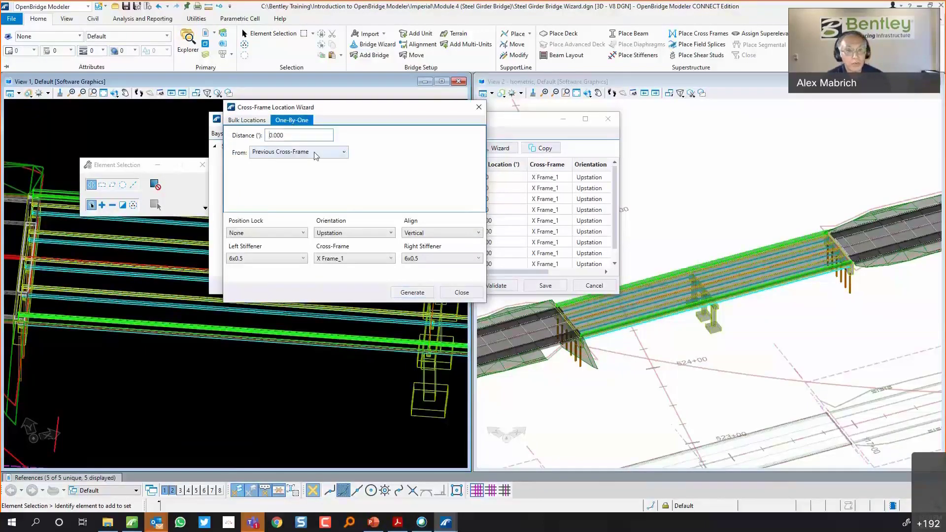
pyautogui.click(308, 153)
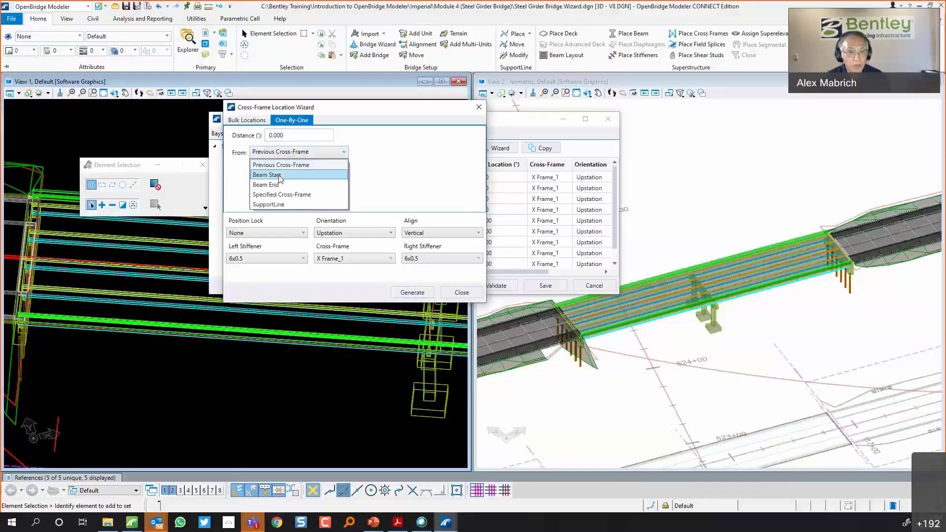
pyautogui.click(279, 176)
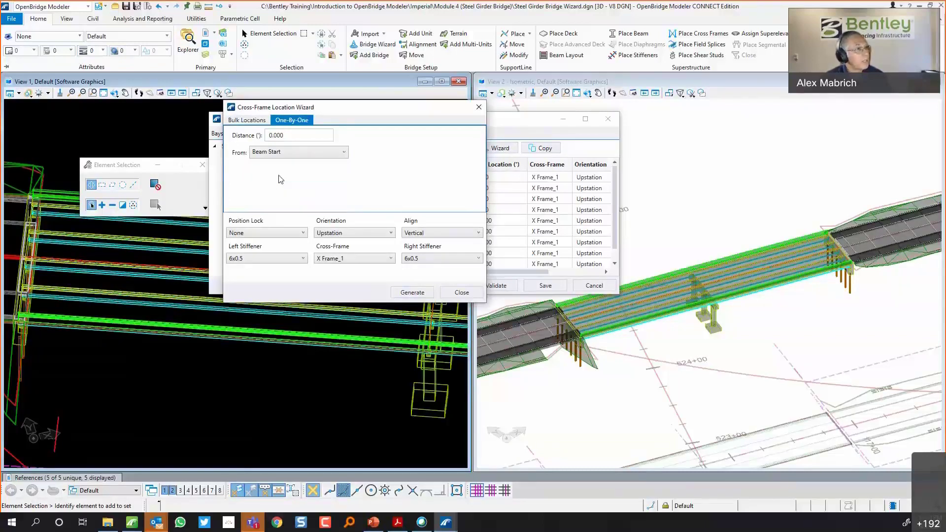
# Generate a Diaphragm cross-frame with Downstation orientation at a distance of 1.0 ft from the beam start
pyautogui.click(357, 232)
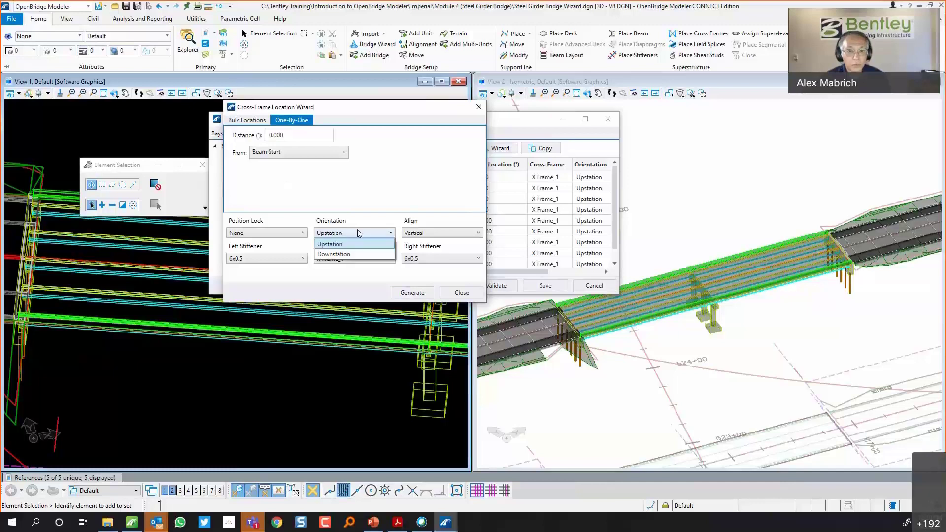
pyautogui.click(329, 254)
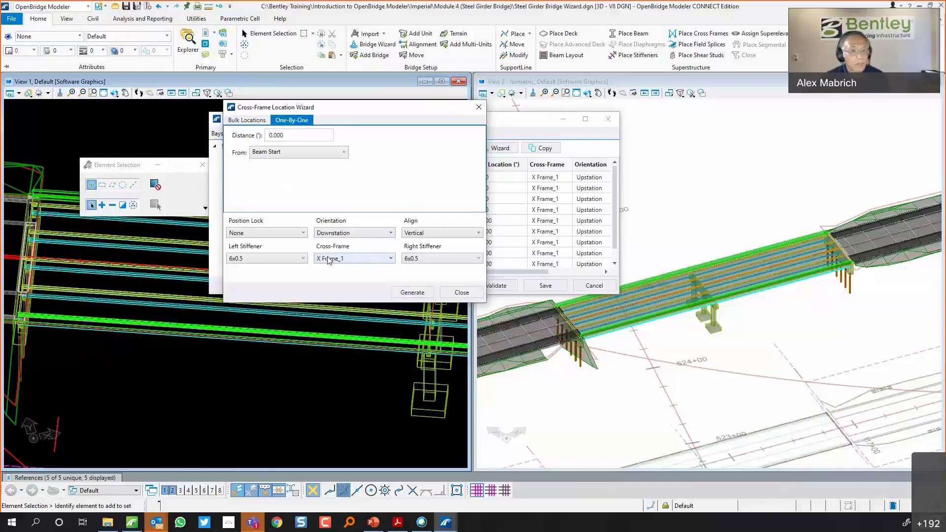
pyautogui.click(329, 259)
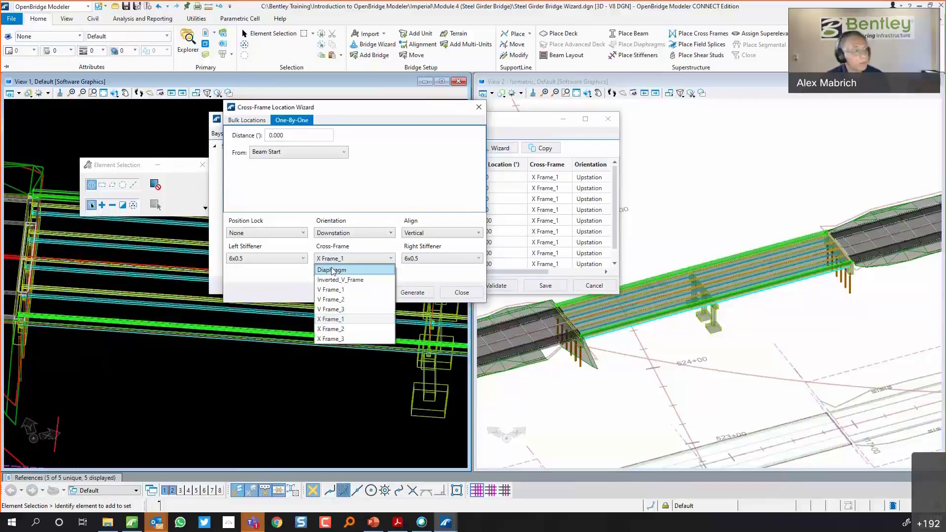
pyautogui.click(333, 271)
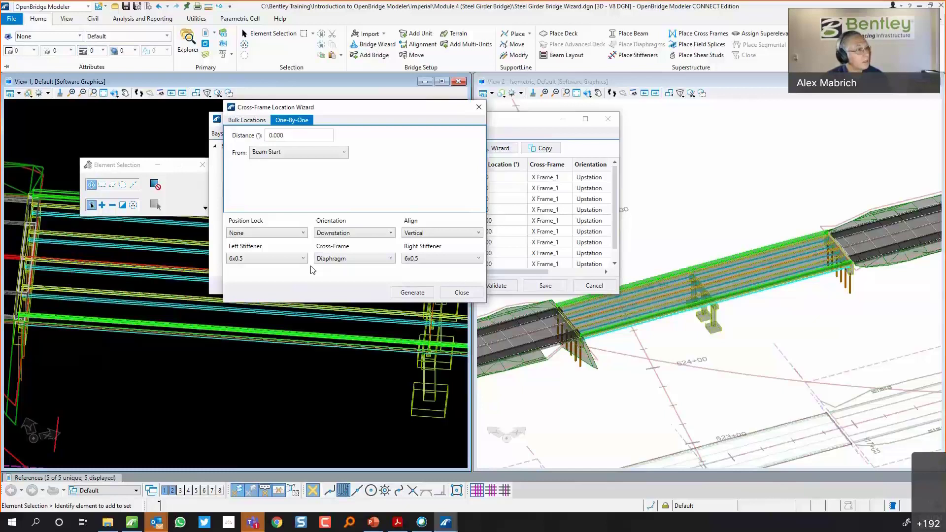
pyautogui.click(412, 293)
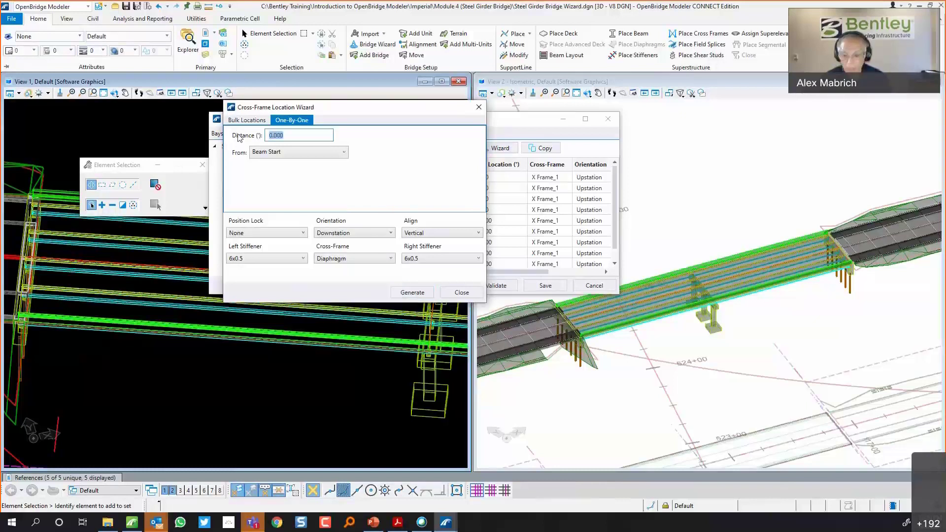
pyautogui.write('1.0')
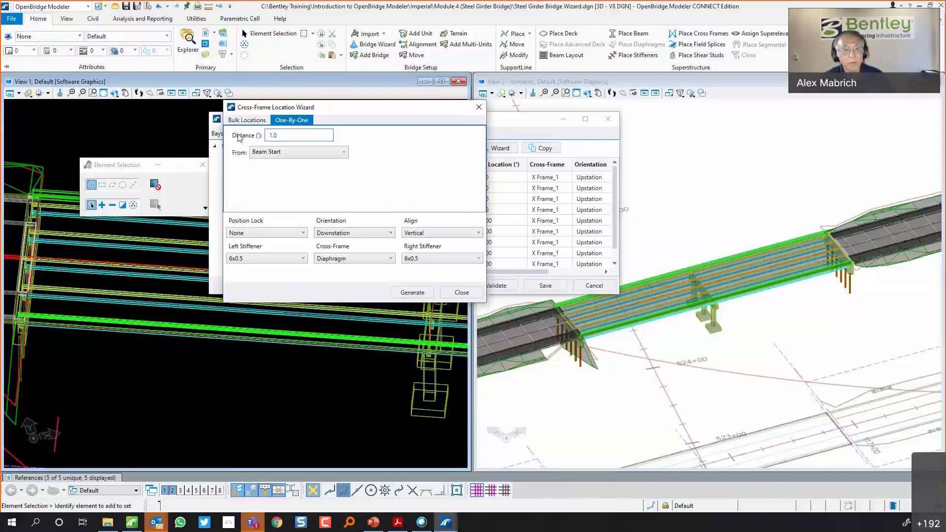
pyautogui.click(407, 292)
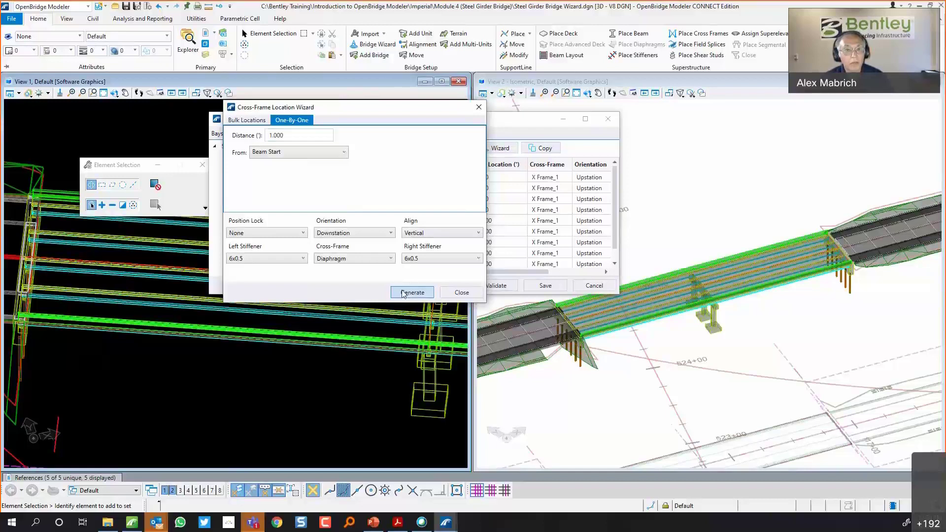
# Generate another diaphragm at a distance of -1.0 ft measured from Beam End
pyautogui.click(273, 154)
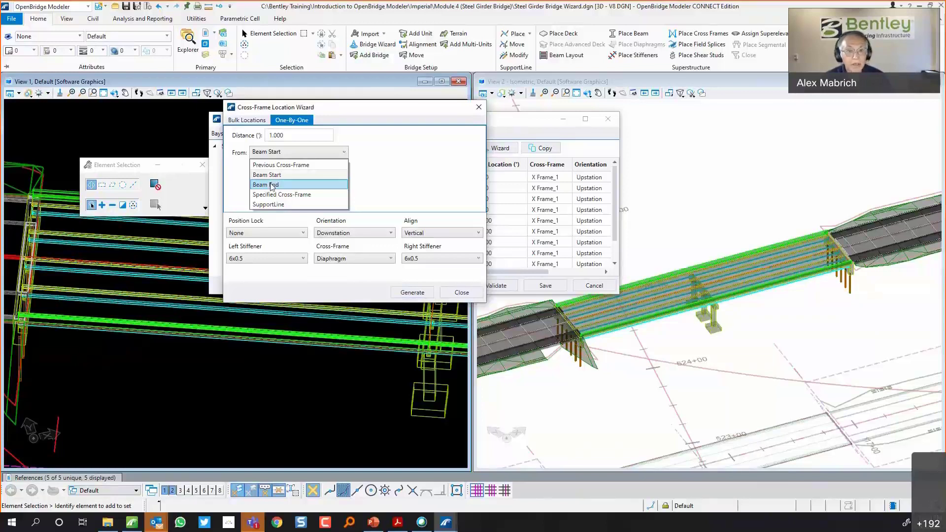
pyautogui.click(271, 185)
pyautogui.doubleClick(276, 135)
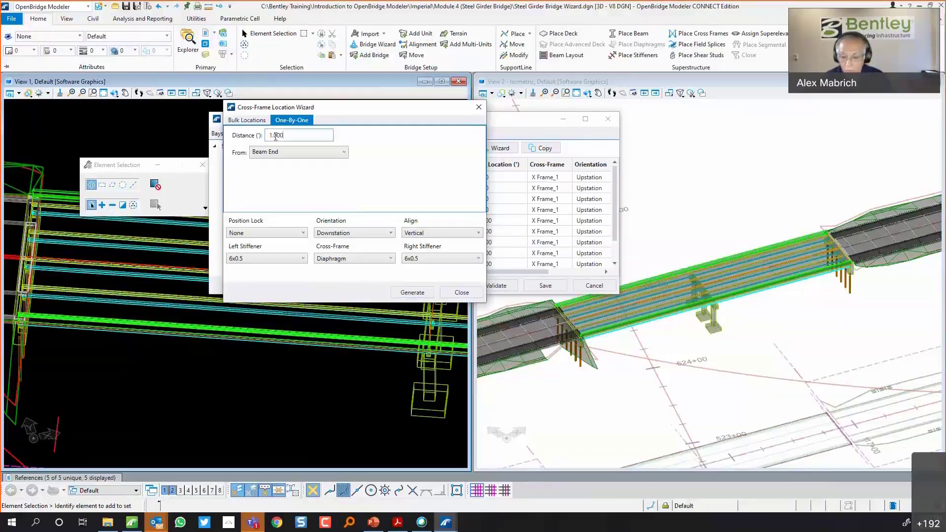
pyautogui.write('-')
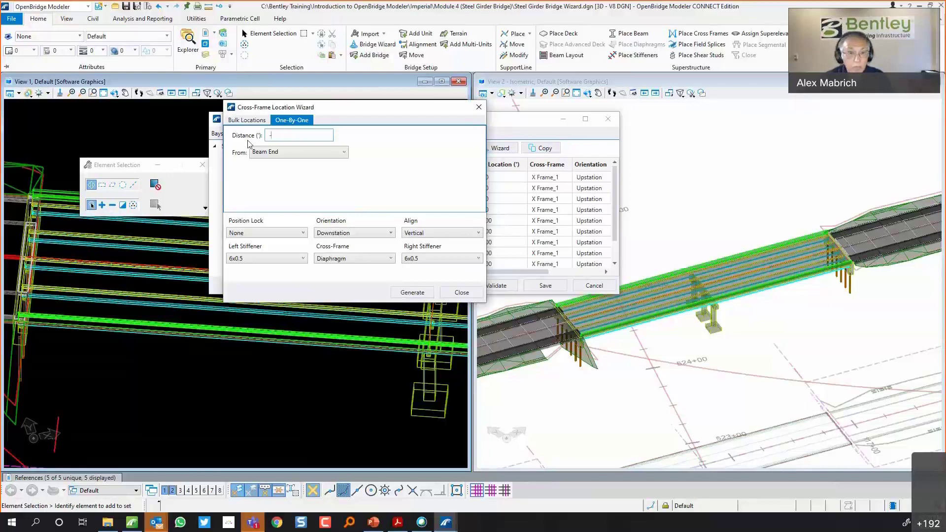
pyautogui.write('1')
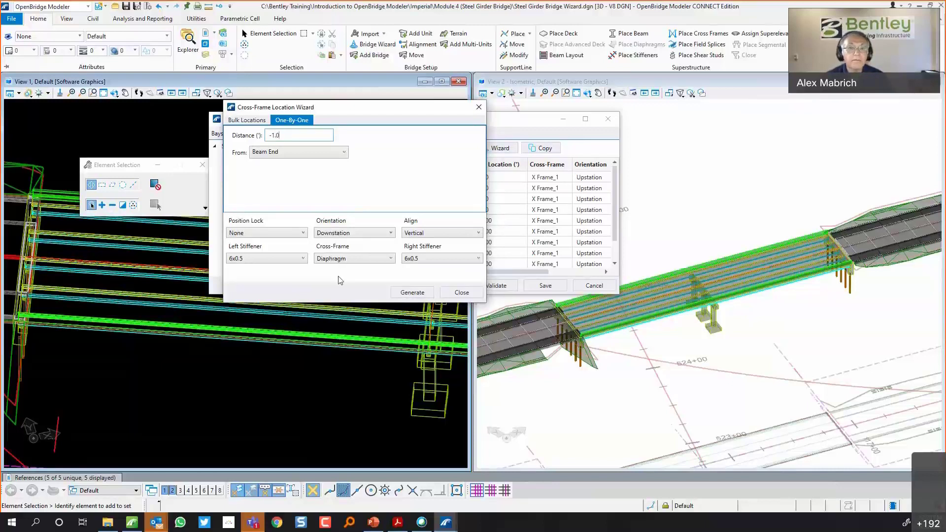
pyautogui.click(417, 296)
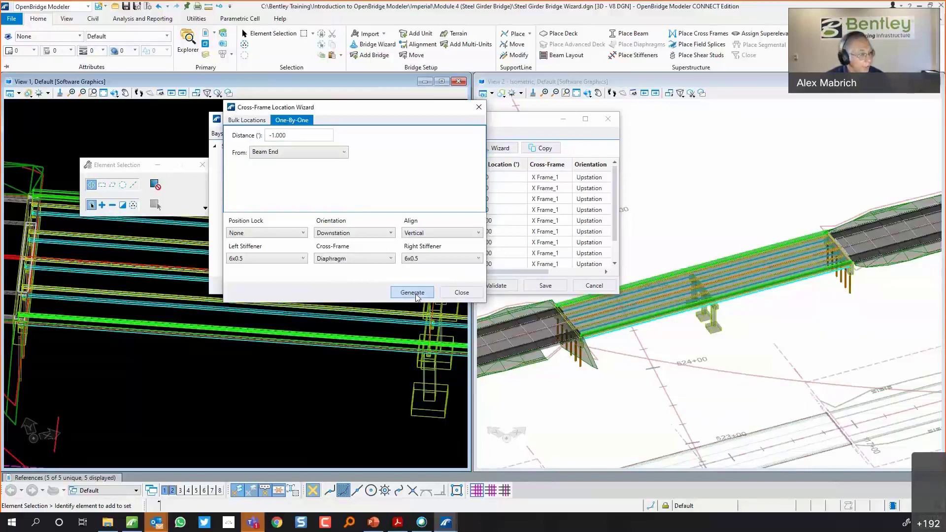
# Generate a diaphragm at distance 0 from SupportLine2 and close the location wizard
pyautogui.click(281, 136)
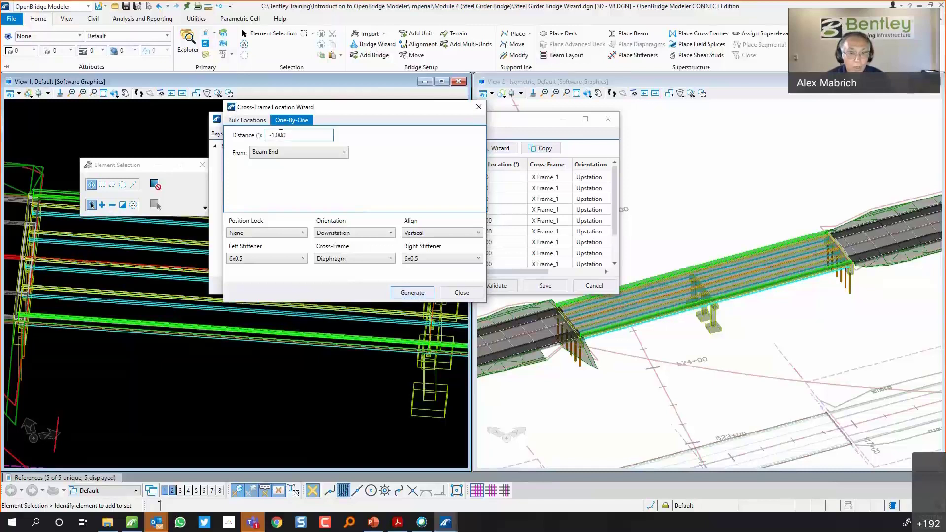
pyautogui.moveTo(288, 133); pyautogui.dragTo(267, 135)
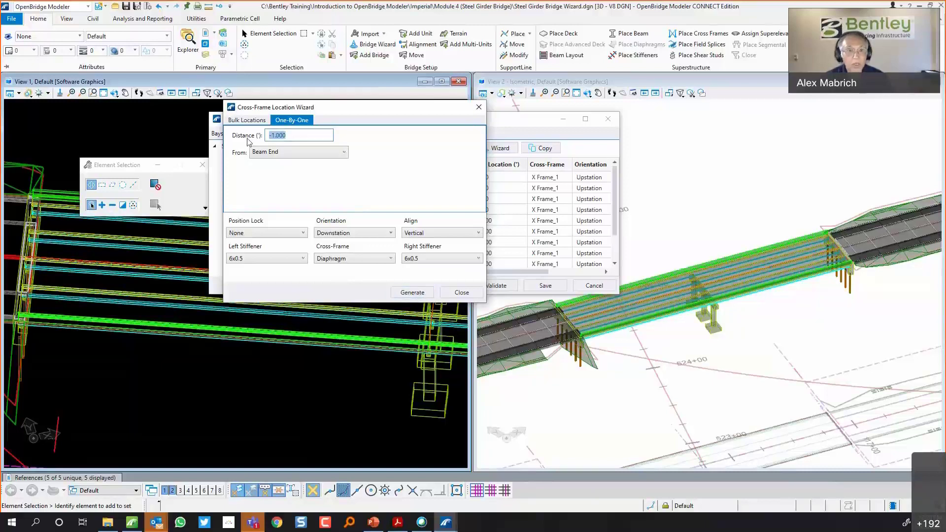
pyautogui.write('0.')
pyautogui.click(290, 153)
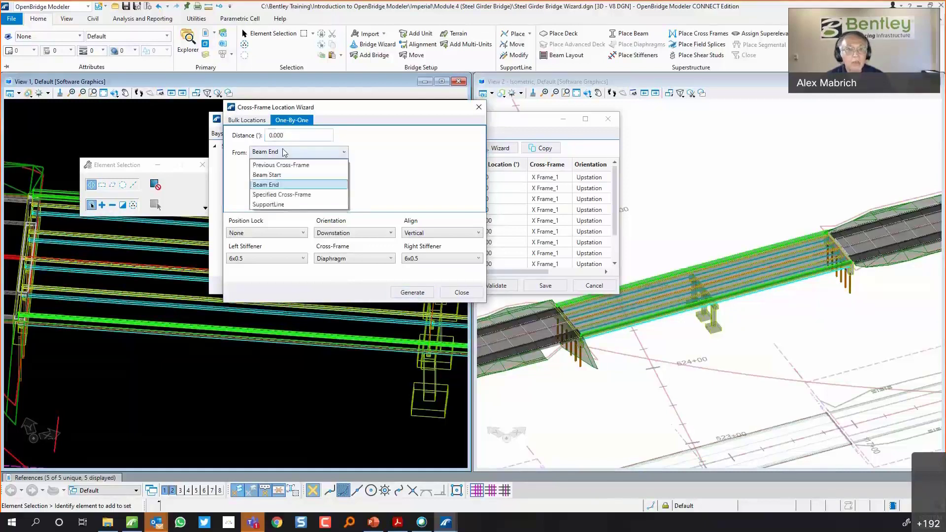
pyautogui.click(285, 204)
pyautogui.click(435, 153)
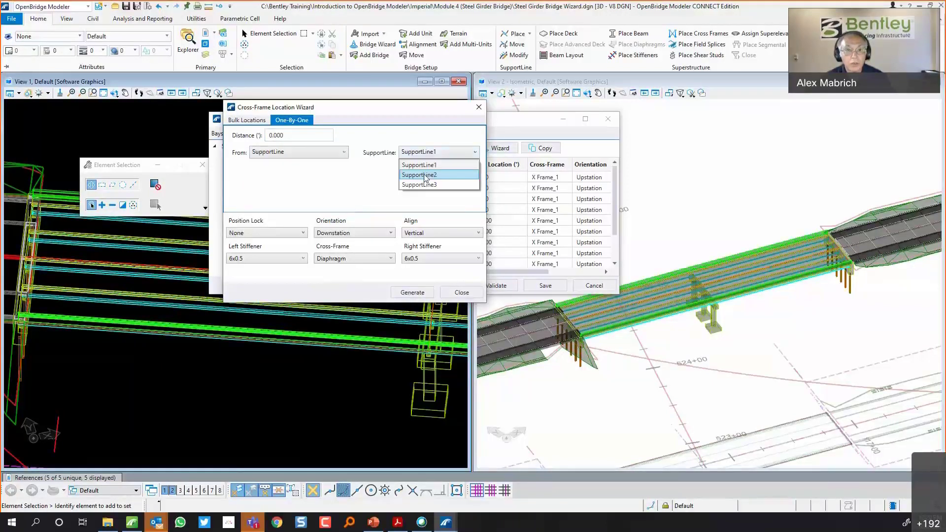
pyautogui.click(425, 175)
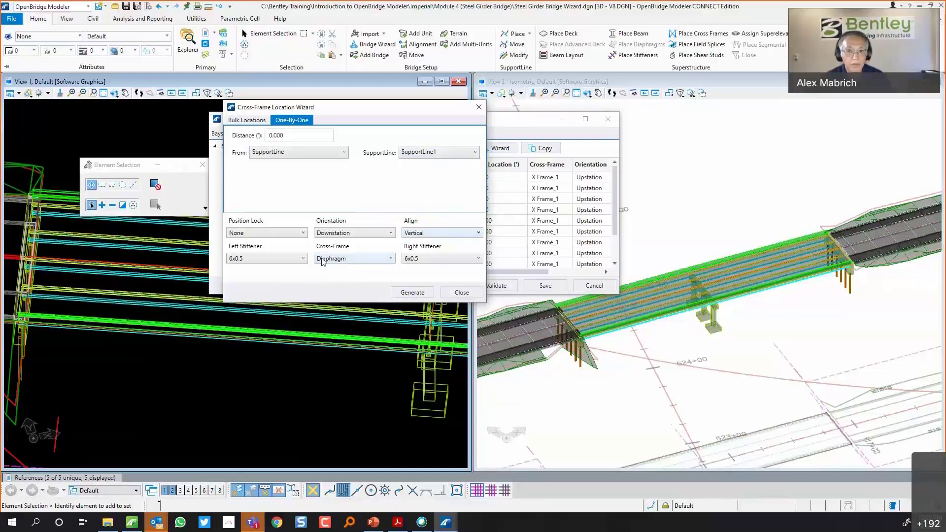
pyautogui.click(412, 293)
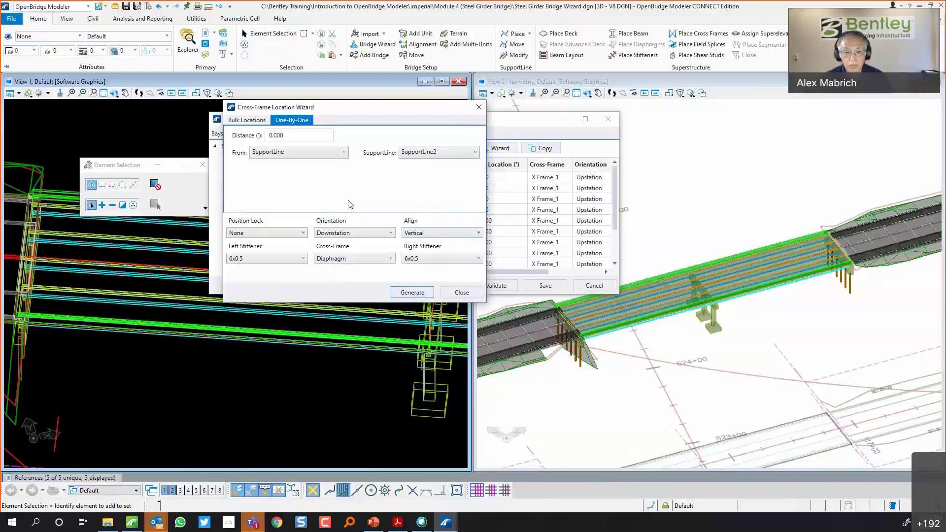
pyautogui.click(457, 293)
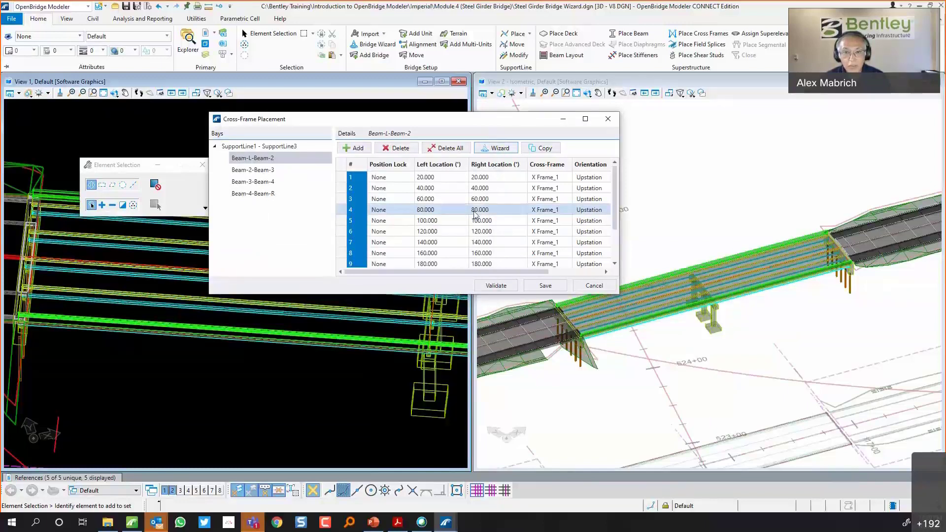
# Copy the cross-frames of bay Beam-L-Beam-2 to bays Beam-2-Beam-3, Beam-3-Beam-4 and Beam-4-Beam-R
pyautogui.scroll(-2, 474, 215)
pyautogui.scroll(2, 474, 215)
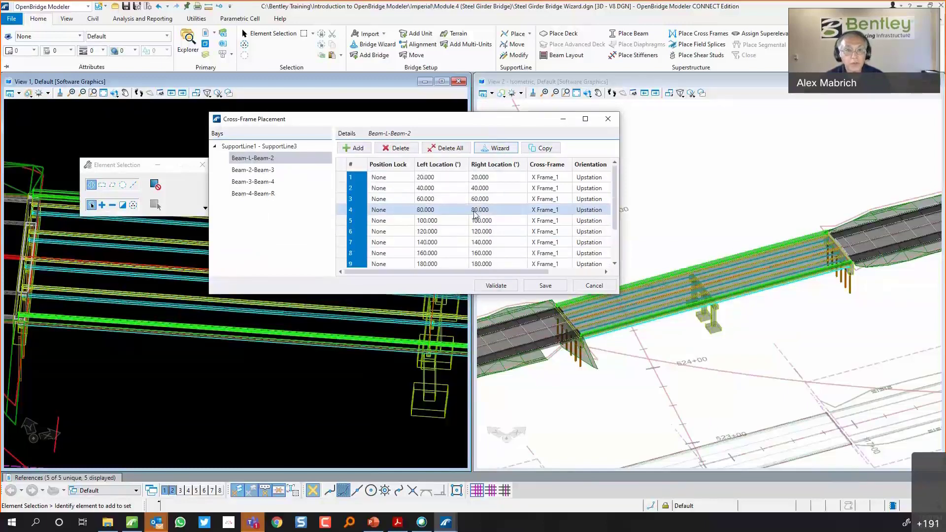
pyautogui.click(266, 170)
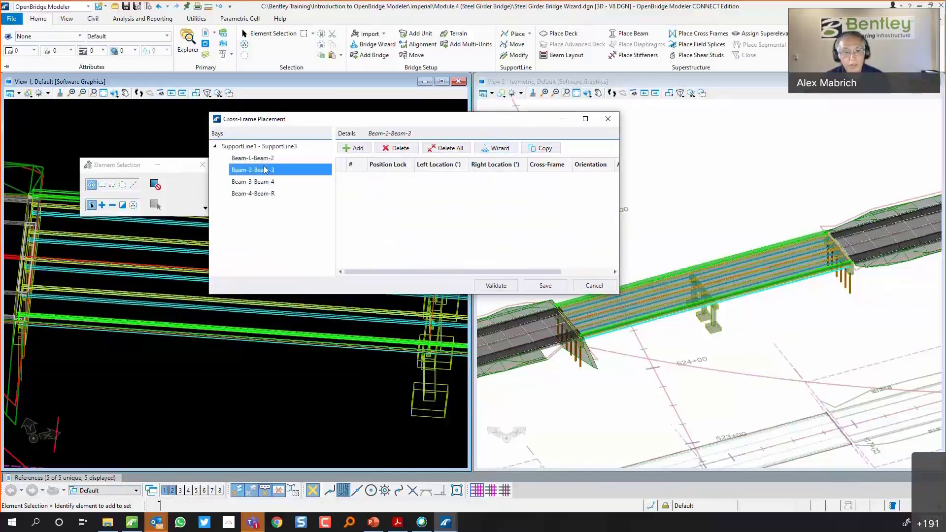
pyautogui.click(259, 158)
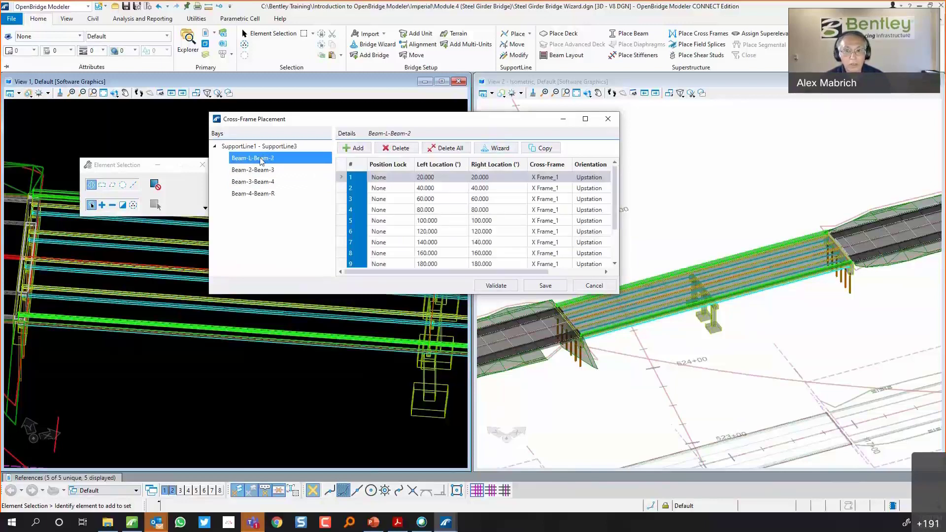
pyautogui.click(539, 150)
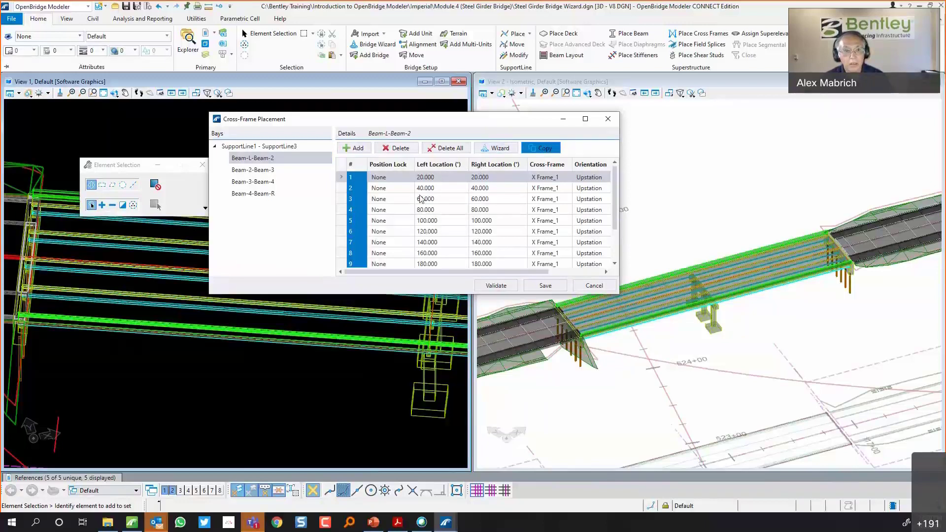
pyautogui.click(169, 273)
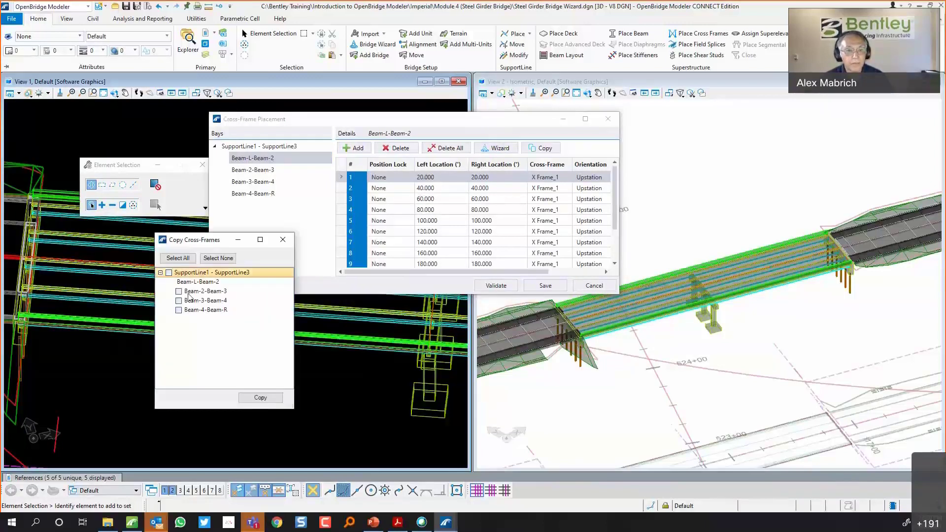
pyautogui.click(262, 398)
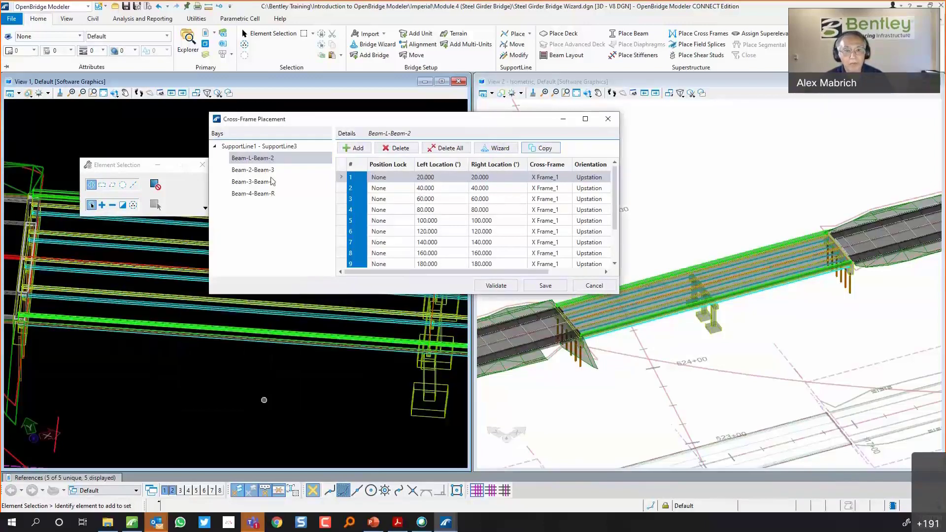
# Check the copied cross-frame lists of the other three bays and save the cross-frame placement
pyautogui.click(256, 170)
pyautogui.click(263, 183)
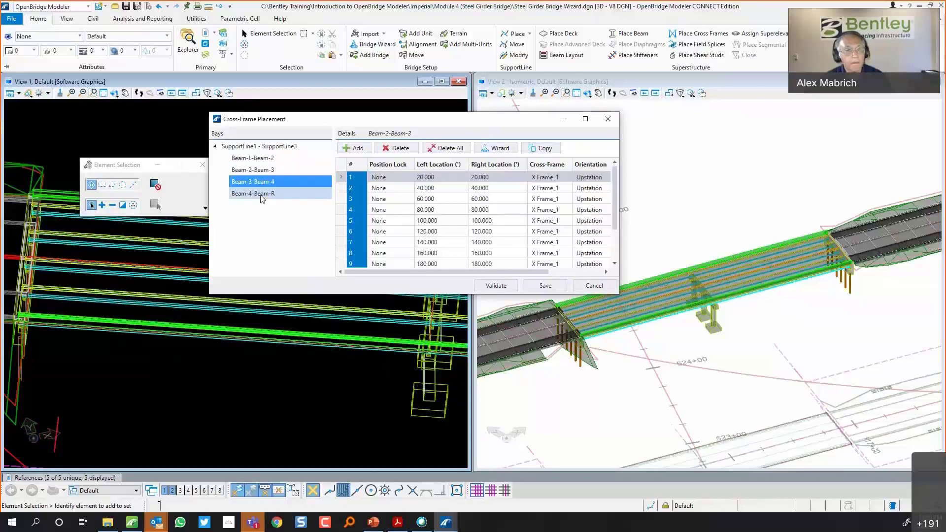
pyautogui.click(262, 193)
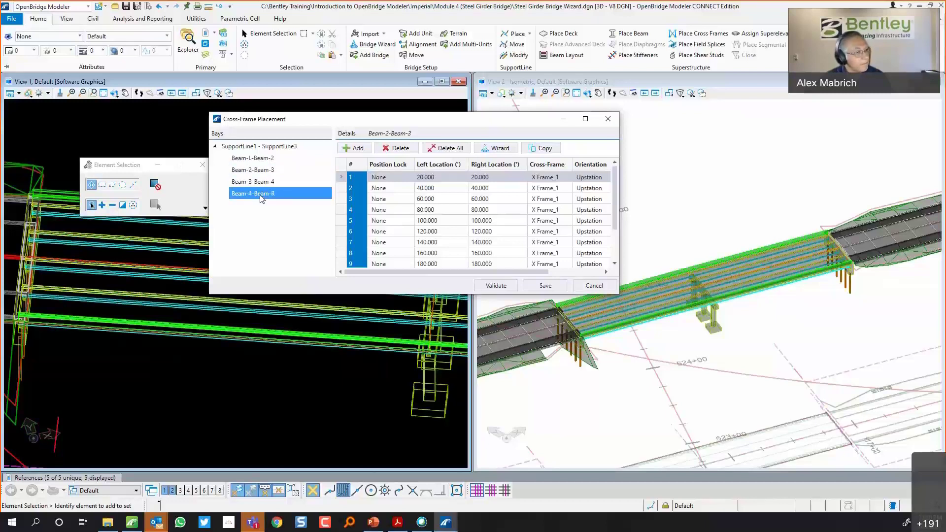
pyautogui.click(546, 286)
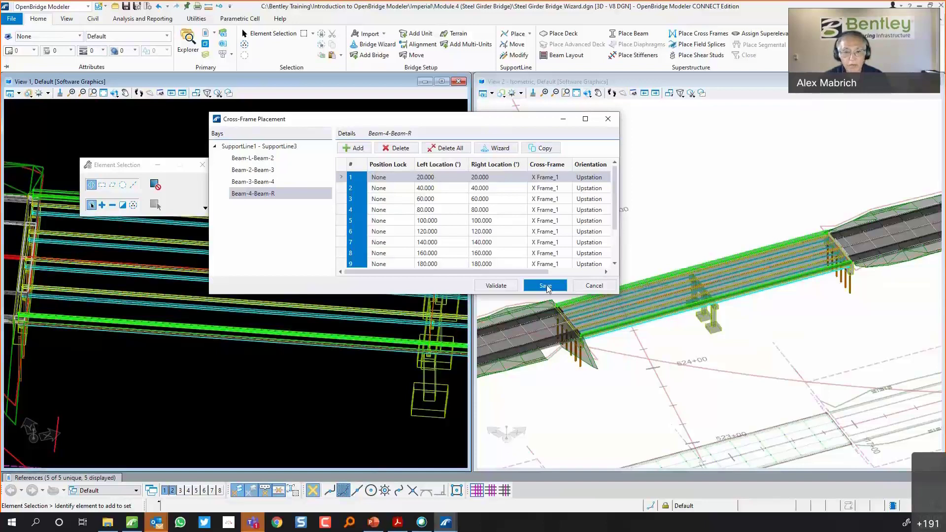
pyautogui.click(545, 286)
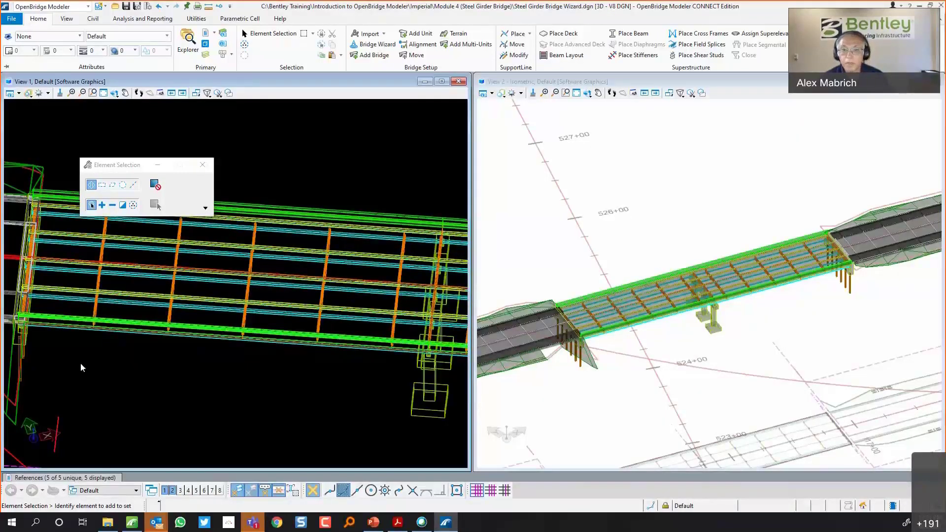
# Examine the X-frames and the pier diaphragm between the girders up close in the isometric view
pyautogui.scroll(4, 701, 283)
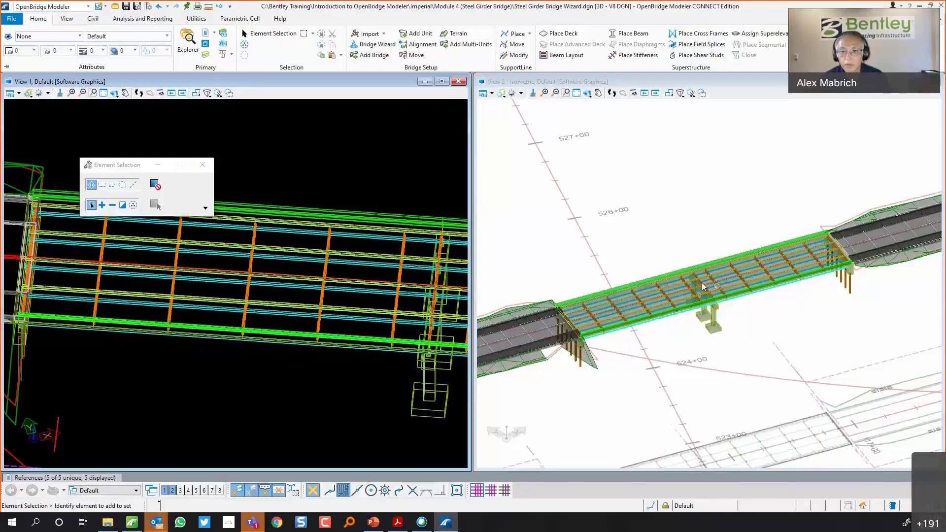
pyautogui.scroll(5, 699, 285)
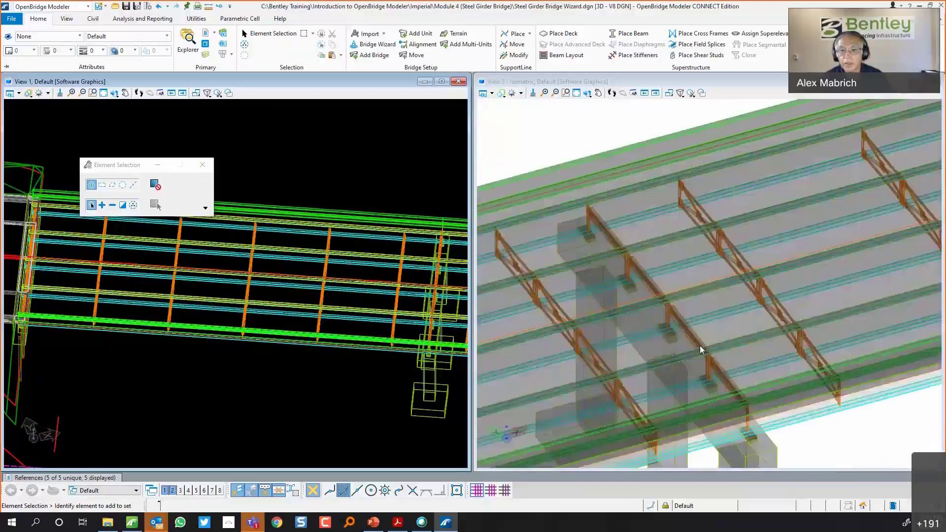
pyautogui.scroll(4, 690, 351)
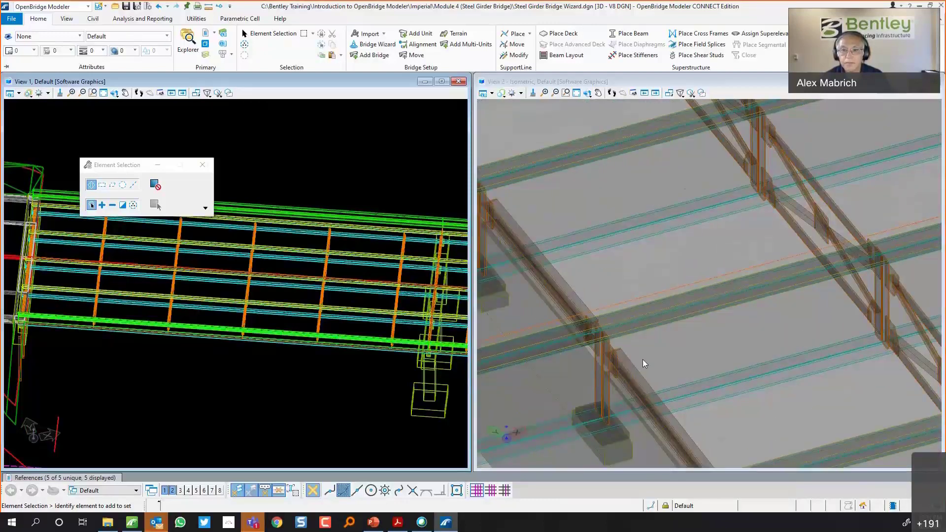
pyautogui.scroll(4, 642, 359)
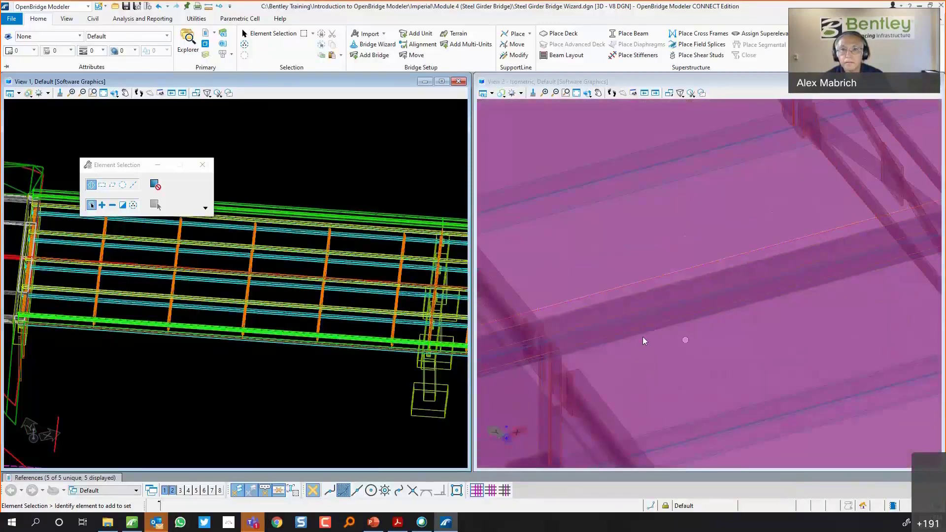
pyautogui.click(577, 93)
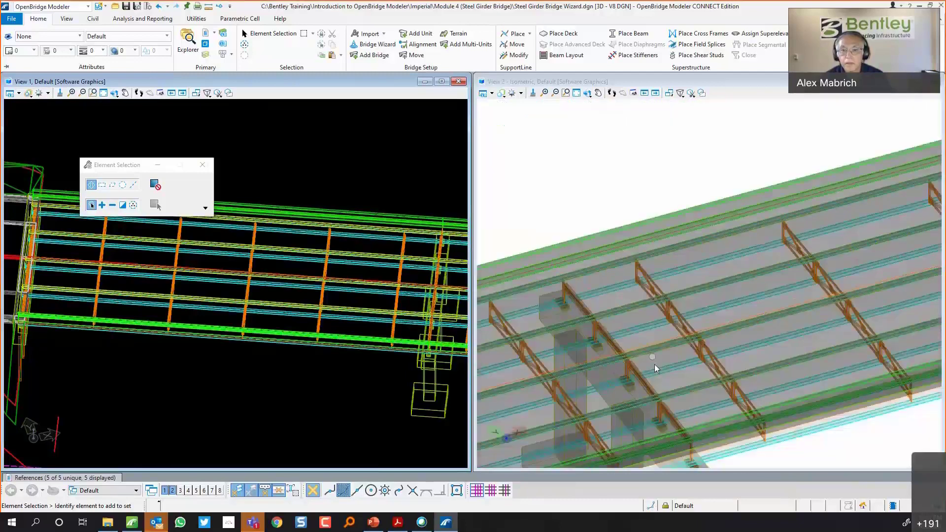
pyautogui.scroll(-2, 655, 367)
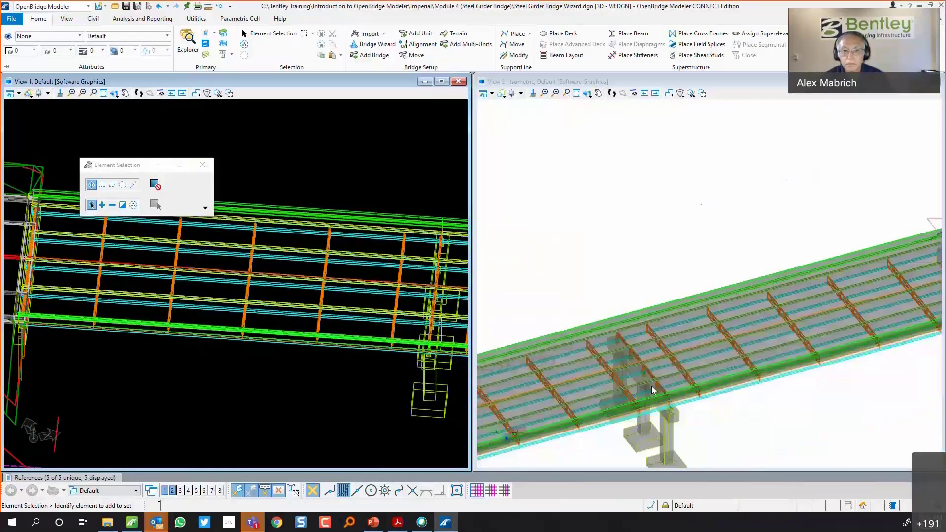
pyautogui.scroll(-2, 652, 390)
pyautogui.scroll(-2, 653, 390)
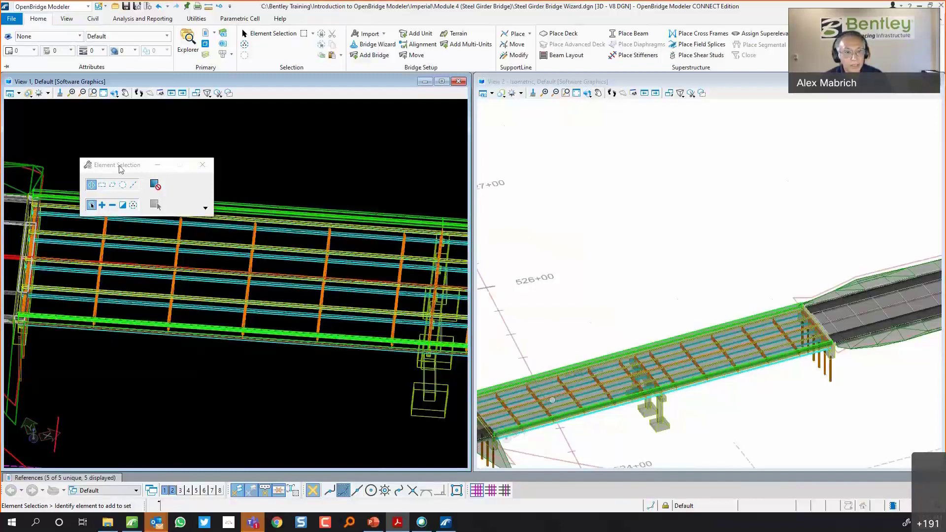
# Widen View 1 and frame the whole bridge span between both abutments in it
pyautogui.moveTo(120, 169); pyautogui.dragTo(374, 111)
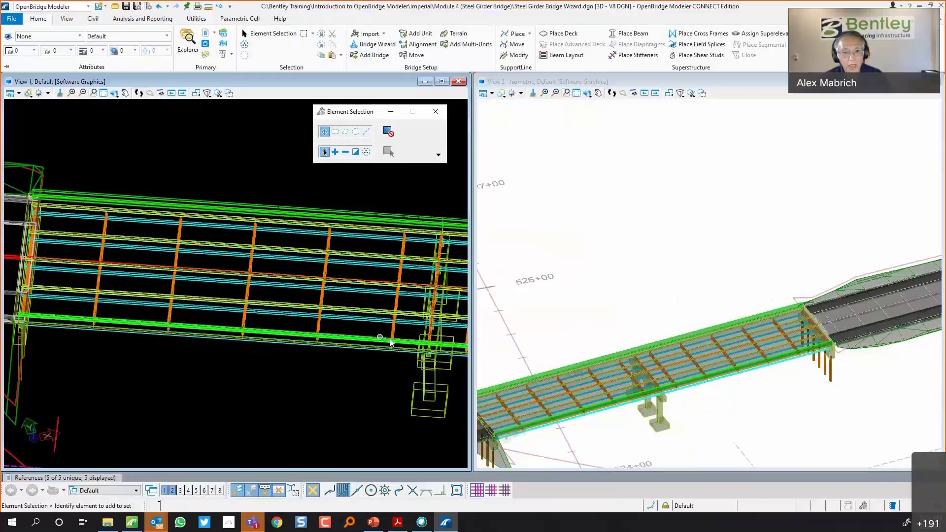
pyautogui.scroll(-1, 371, 241)
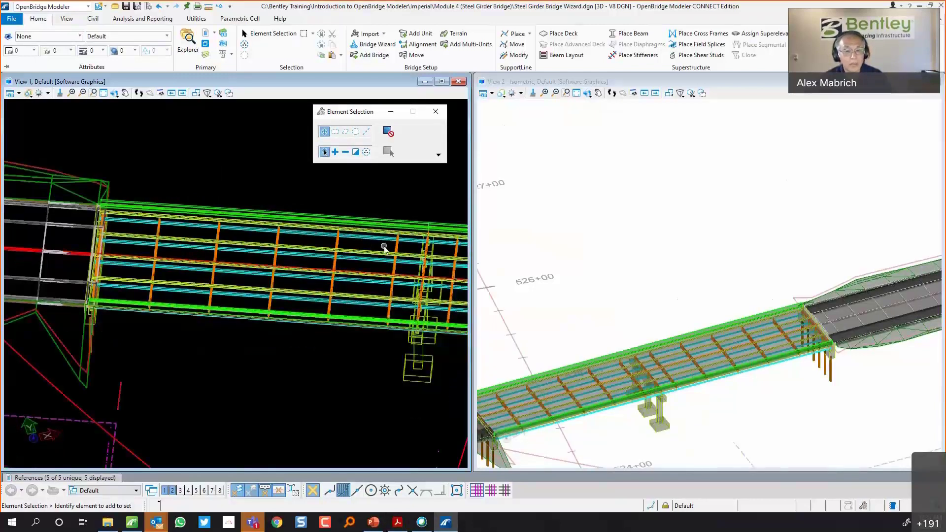
pyautogui.scroll(-1, 385, 247)
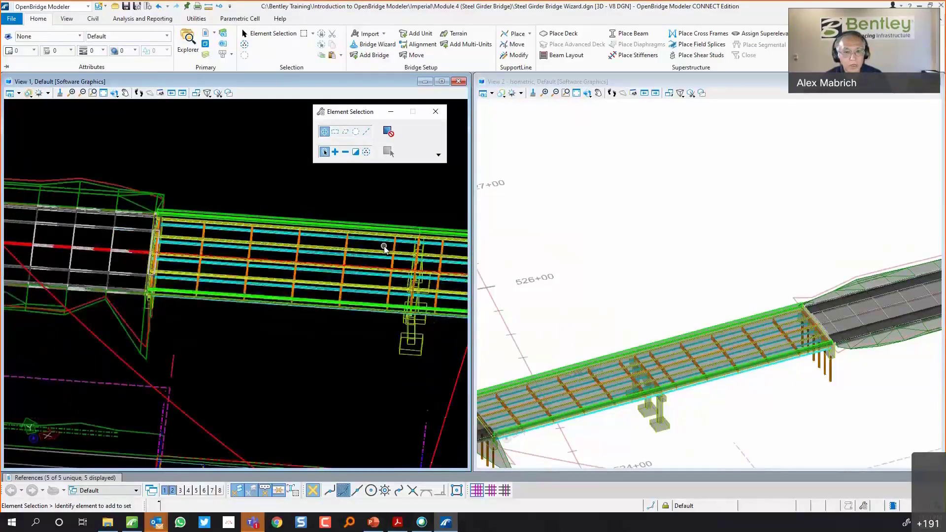
pyautogui.scroll(-1, 385, 248)
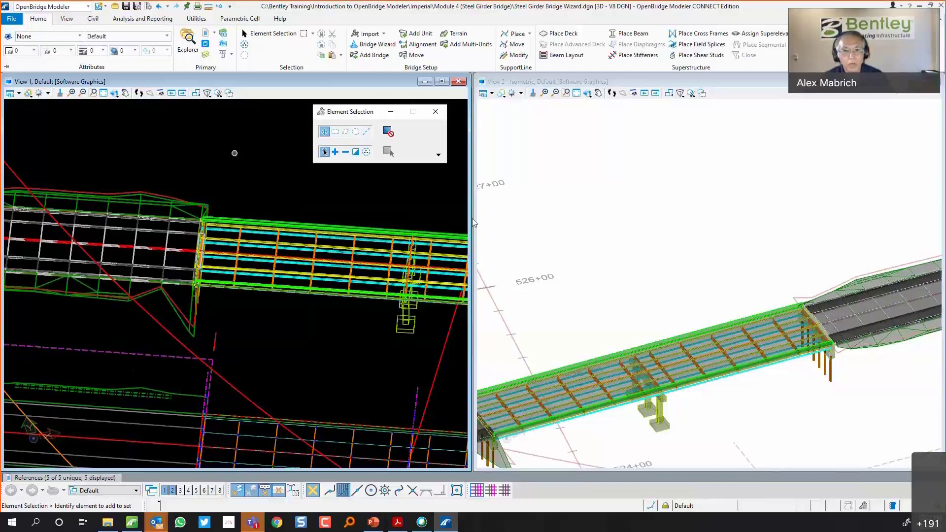
pyautogui.moveTo(470, 219); pyautogui.dragTo(535, 215)
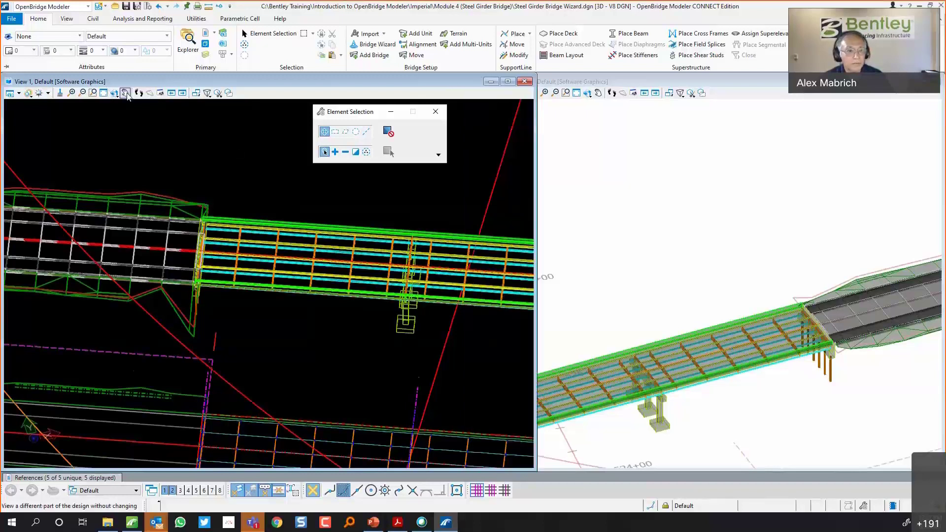
pyautogui.click(126, 95)
pyautogui.moveTo(354, 226); pyautogui.dragTo(260, 229)
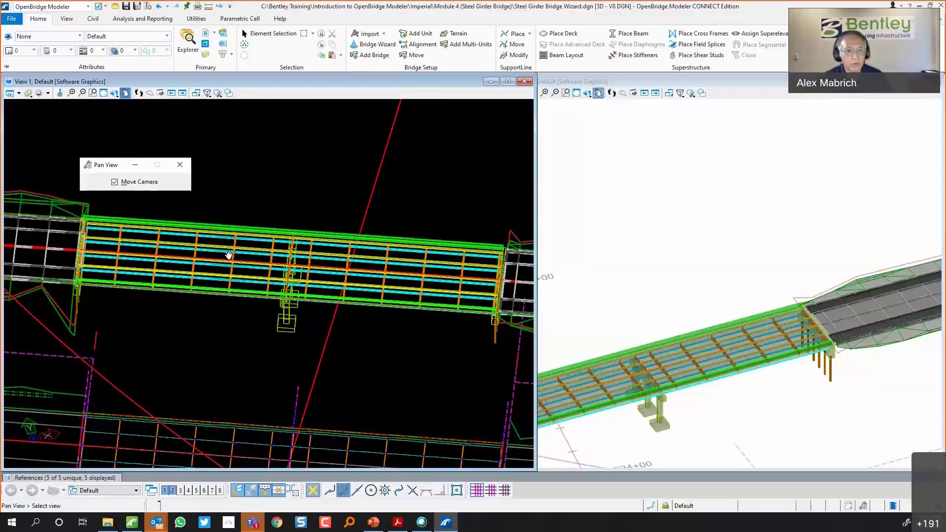
# Examine the cross-frames and the diaphragm over the pier in View 1 from oblique angles using dynamic rotation
pyautogui.scroll(3, 234, 255)
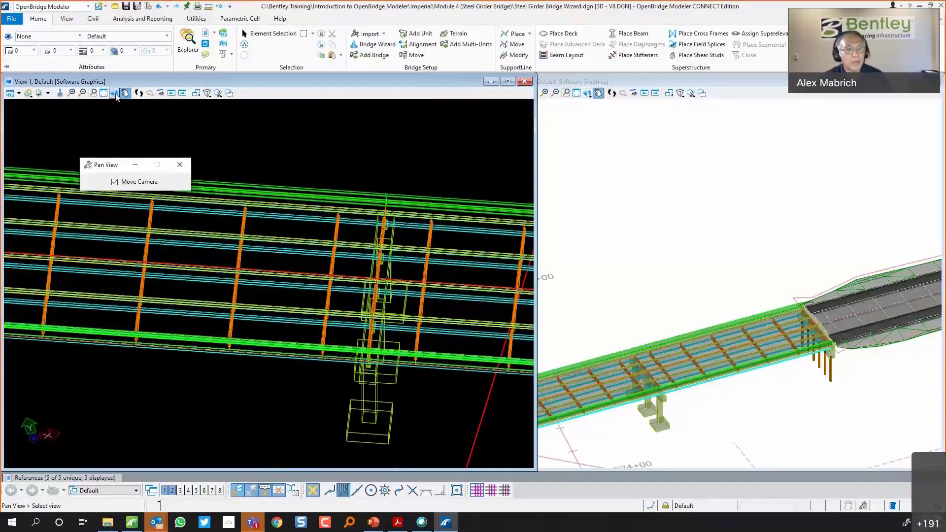
pyautogui.moveTo(284, 246); pyautogui.dragTo(245, 217)
pyautogui.scroll(3, 196, 225)
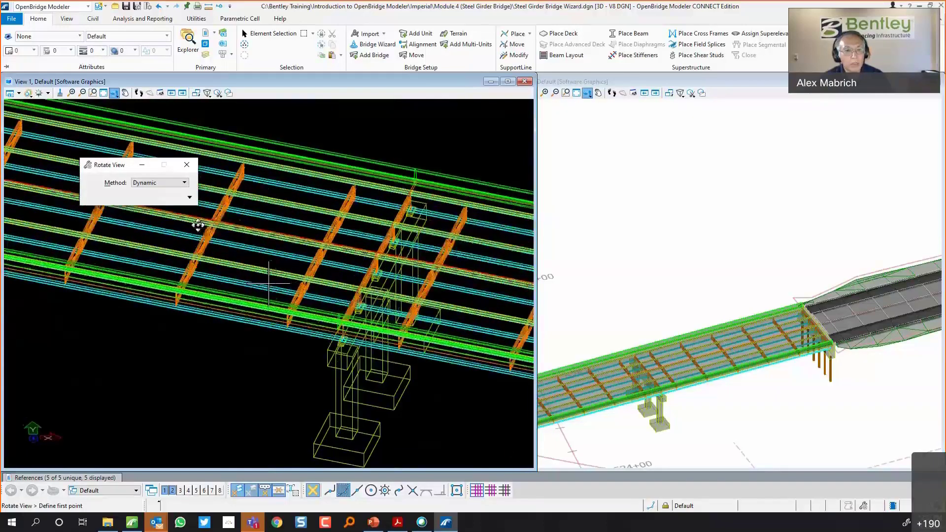
pyautogui.click(120, 279)
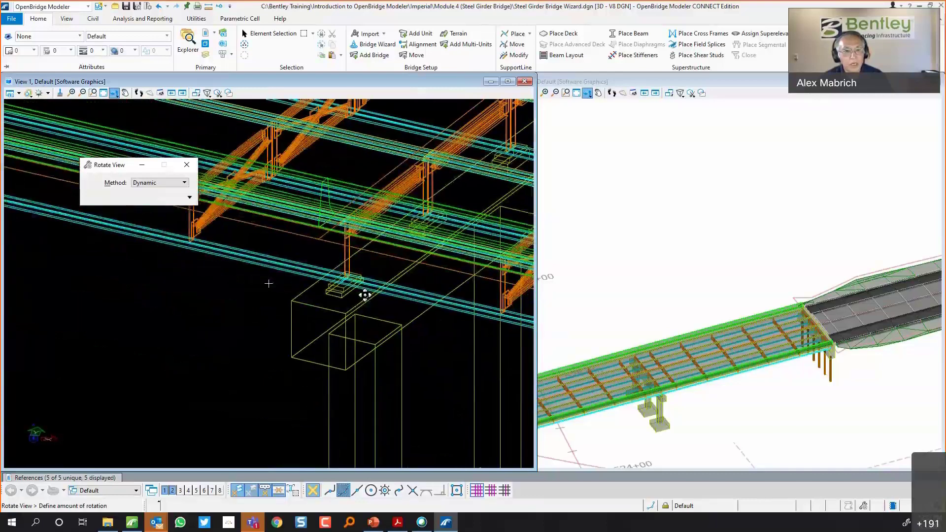
pyautogui.click(394, 301)
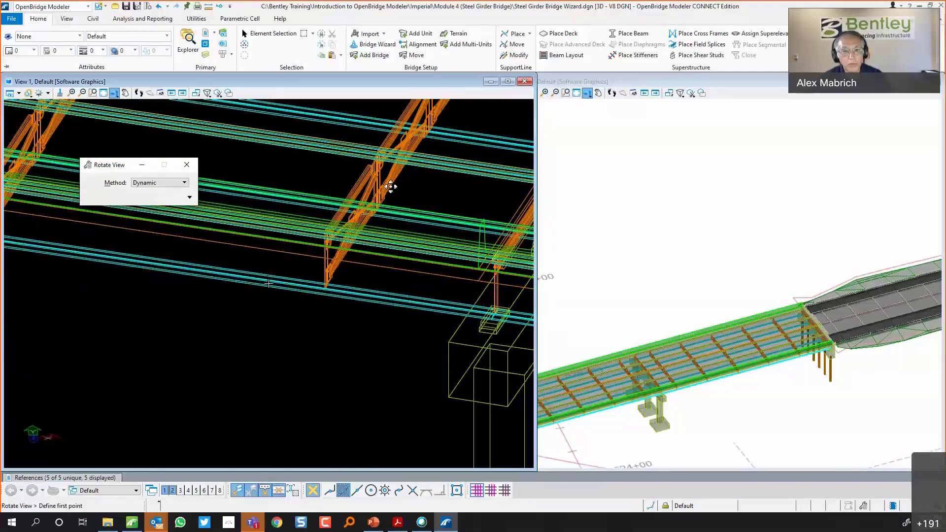
pyautogui.moveTo(391, 187); pyautogui.dragTo(388, 216)
pyautogui.scroll(-2, 388, 217)
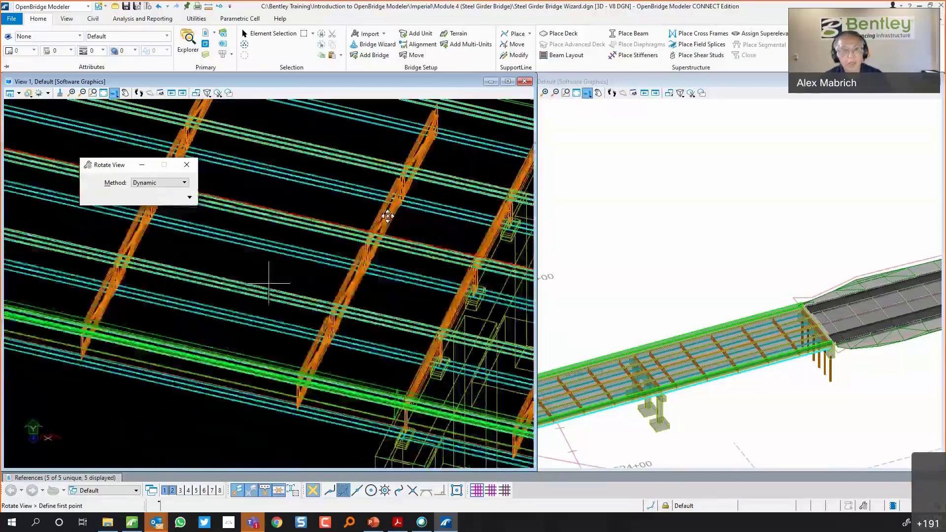
pyautogui.scroll(-1, 388, 216)
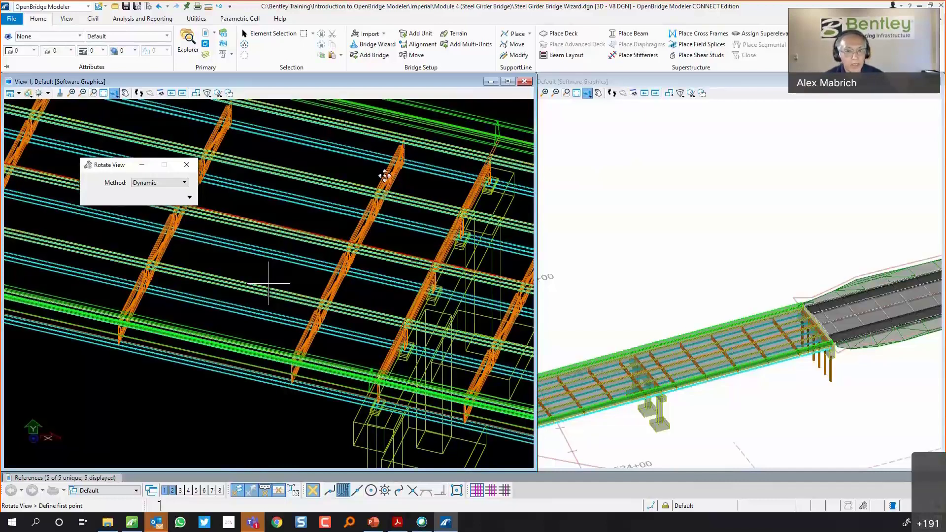
pyautogui.scroll(-4, 381, 191)
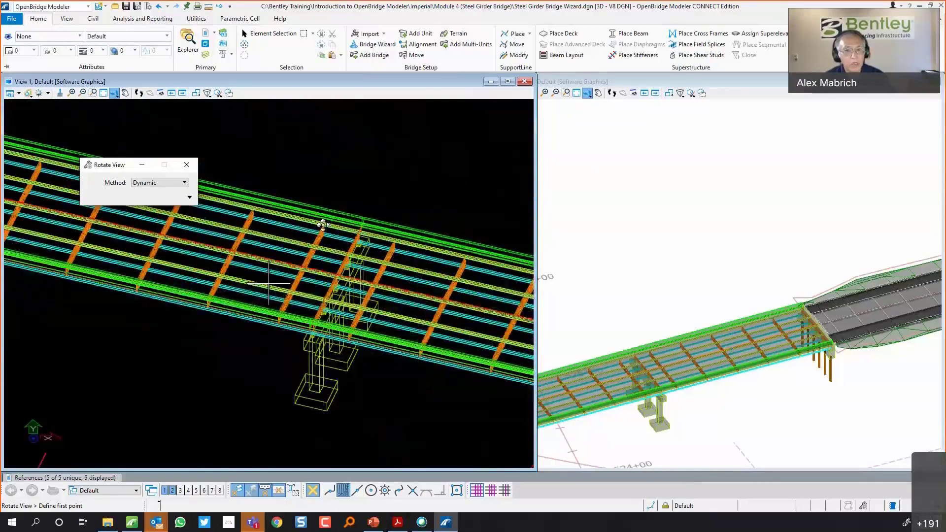
pyautogui.scroll(-1, 321, 224)
pyautogui.scroll(-1, 316, 227)
pyautogui.scroll(-1, 326, 234)
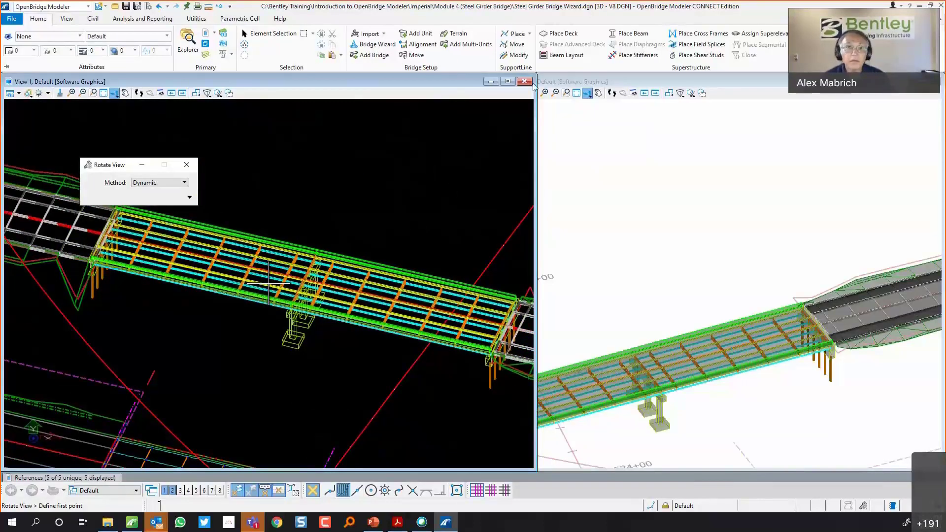
# Review the Web, Top Flange and Bottom Flange settings of the Field Splice_0 template and close the splice library without saving
pyautogui.click(196, 18)
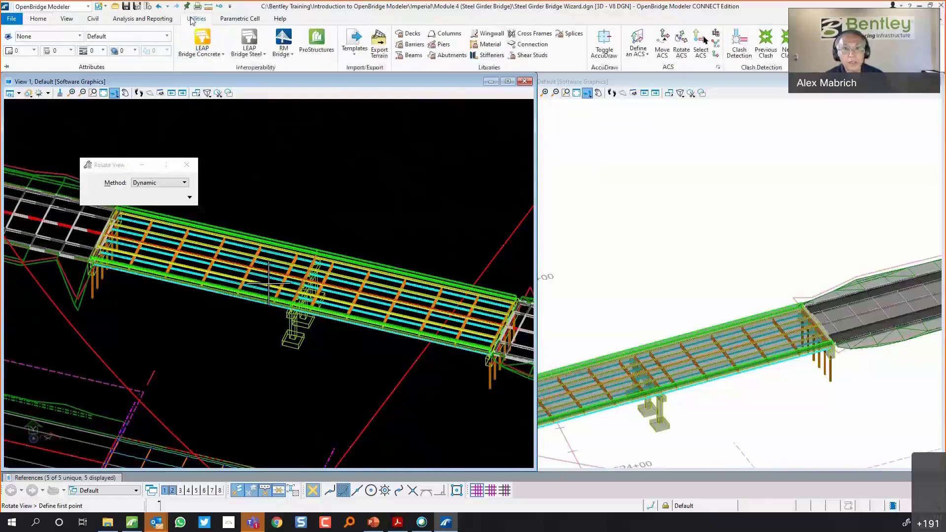
pyautogui.click(561, 34)
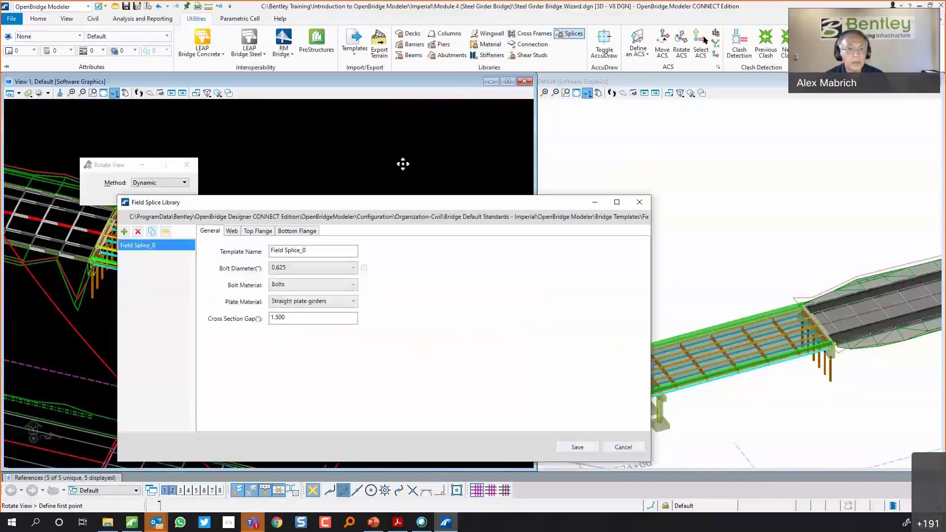
pyautogui.click(232, 235)
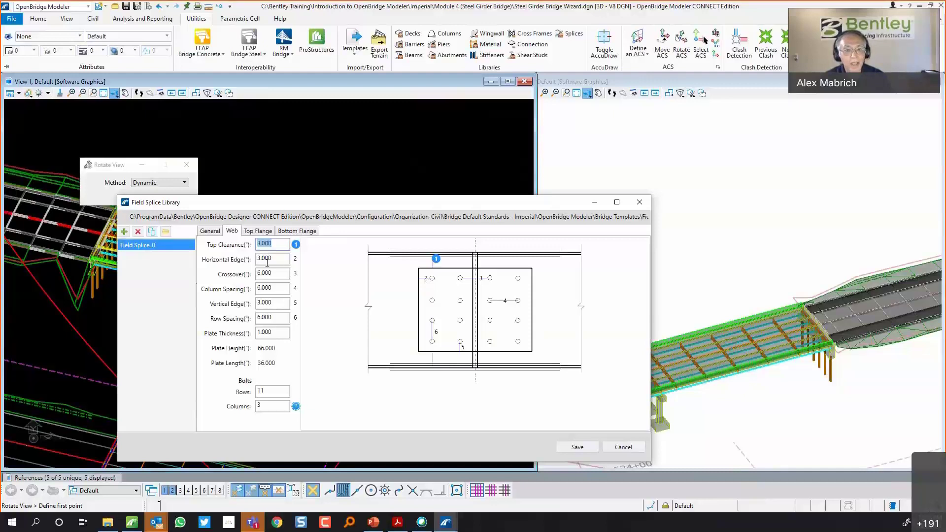
pyautogui.click(264, 232)
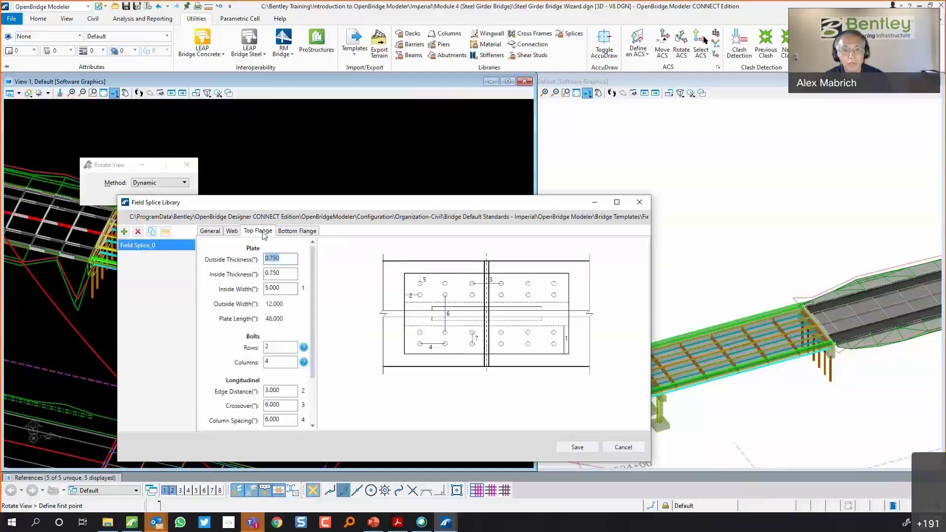
pyautogui.click(297, 231)
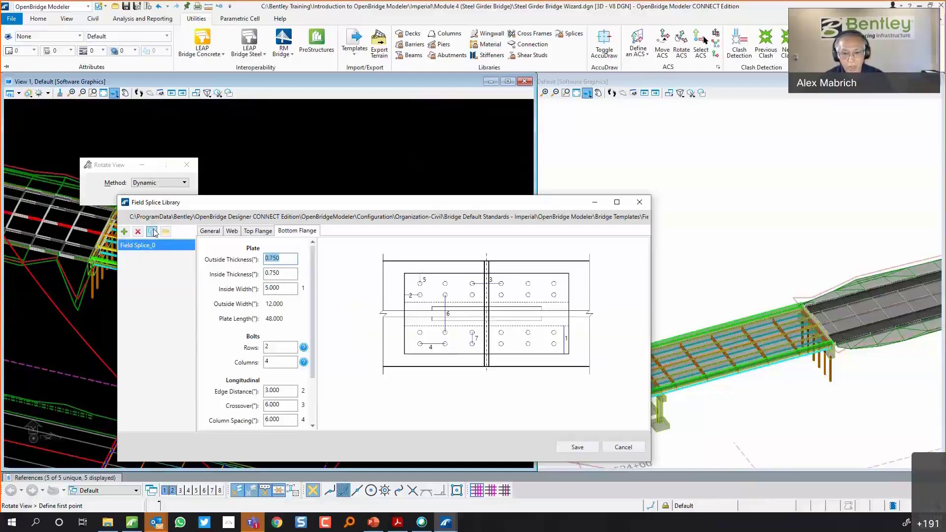
pyautogui.click(622, 447)
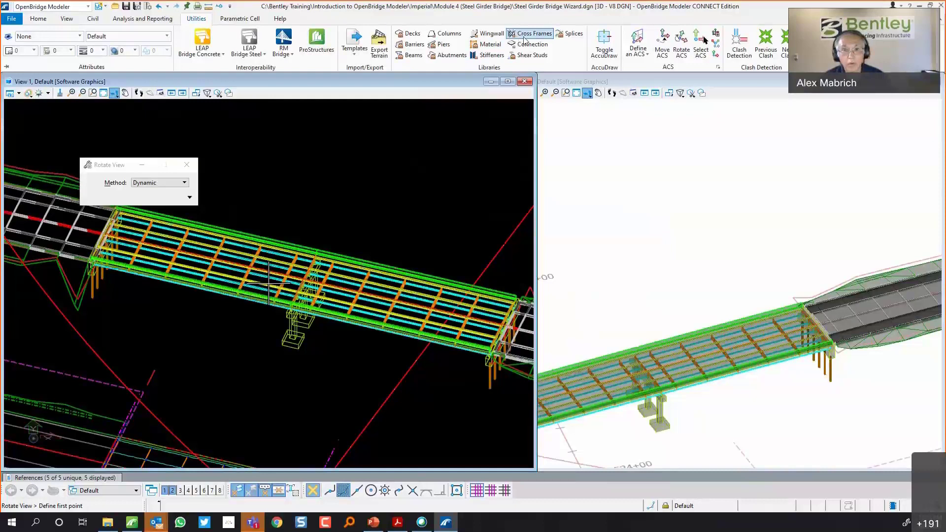
# Duplicate the Field Splice_0 template in the splice library, name the copy Class FS, and check its available bolt diameters
pyautogui.click(570, 33)
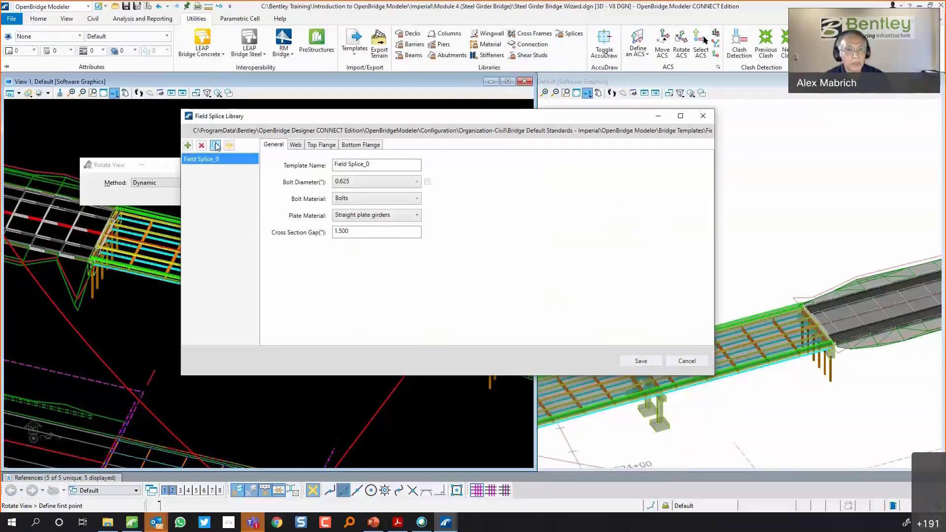
pyautogui.click(214, 146)
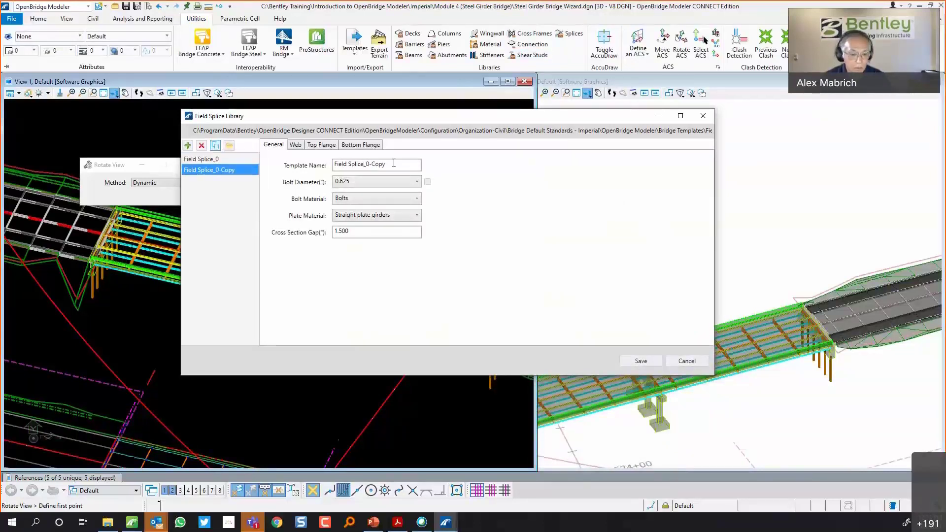
pyautogui.moveTo(393, 164); pyautogui.dragTo(306, 171)
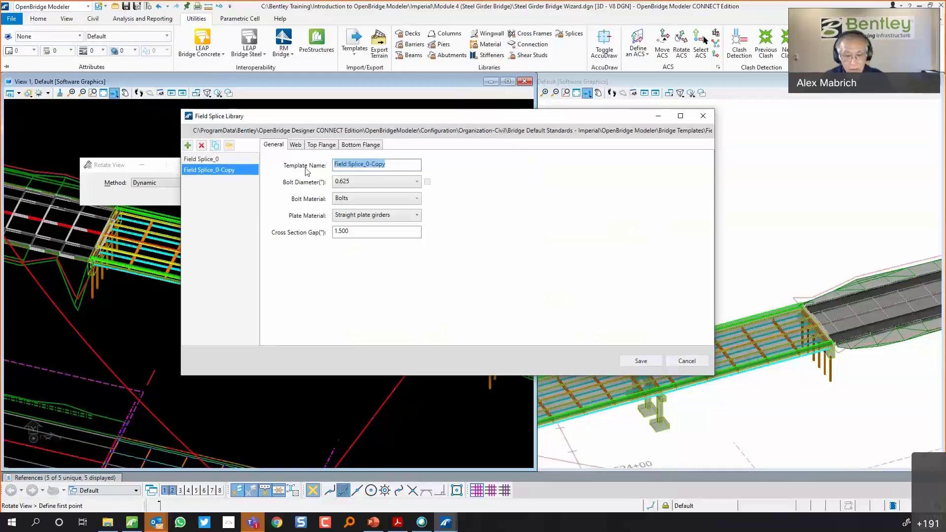
pyautogui.write('Class FS')
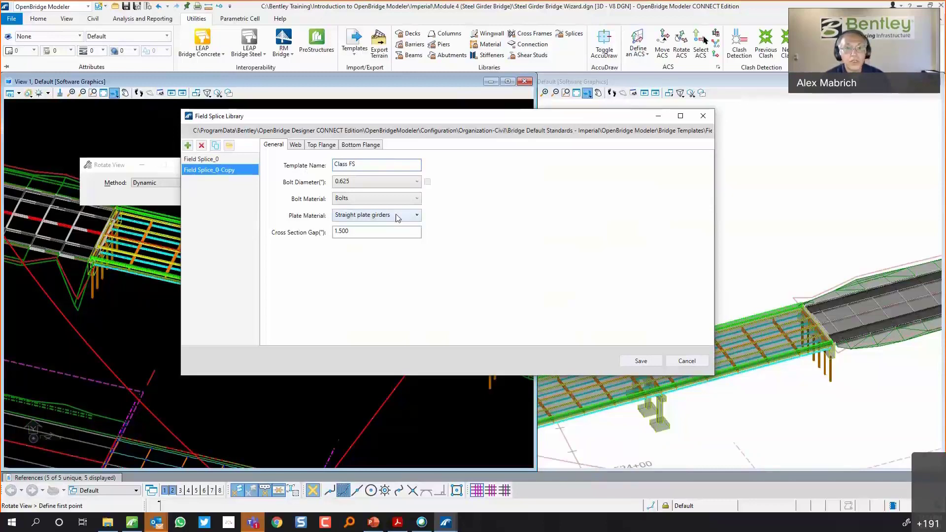
pyautogui.click(359, 183)
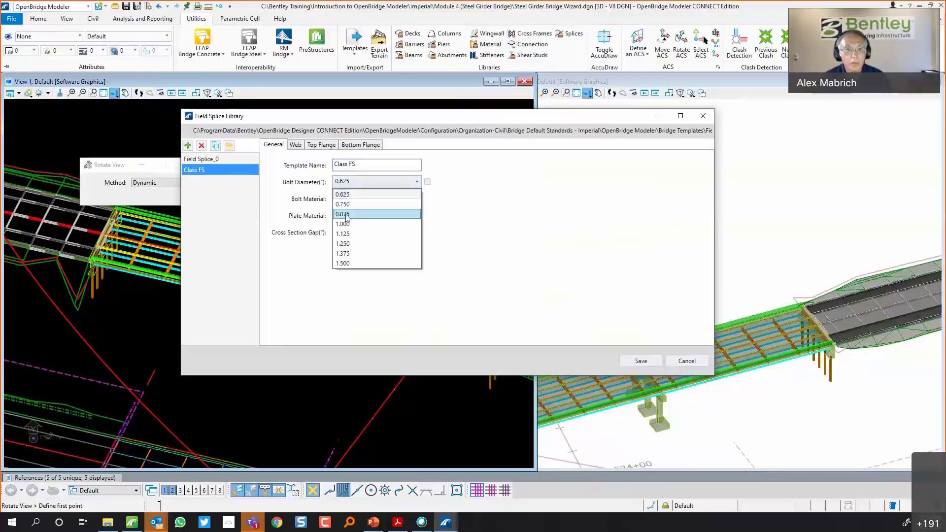
pyautogui.click(349, 275)
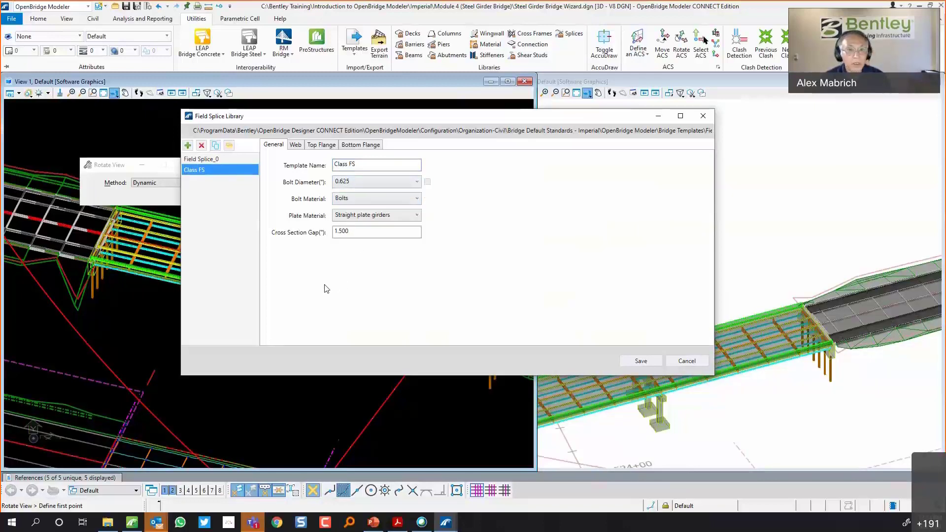
# Set the web splice bolts of the Class FS template to 7 rows and 2 columns
pyautogui.click(296, 145)
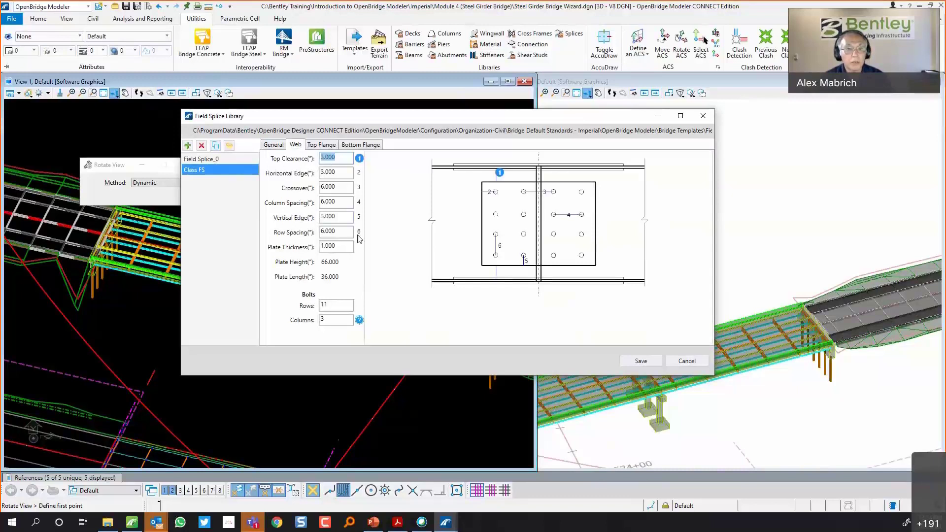
pyautogui.click(334, 306)
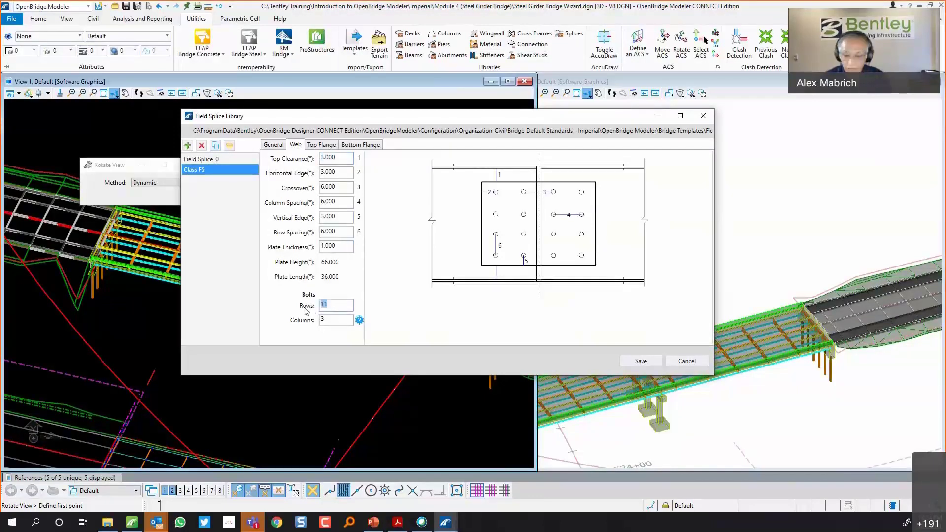
pyautogui.write('7')
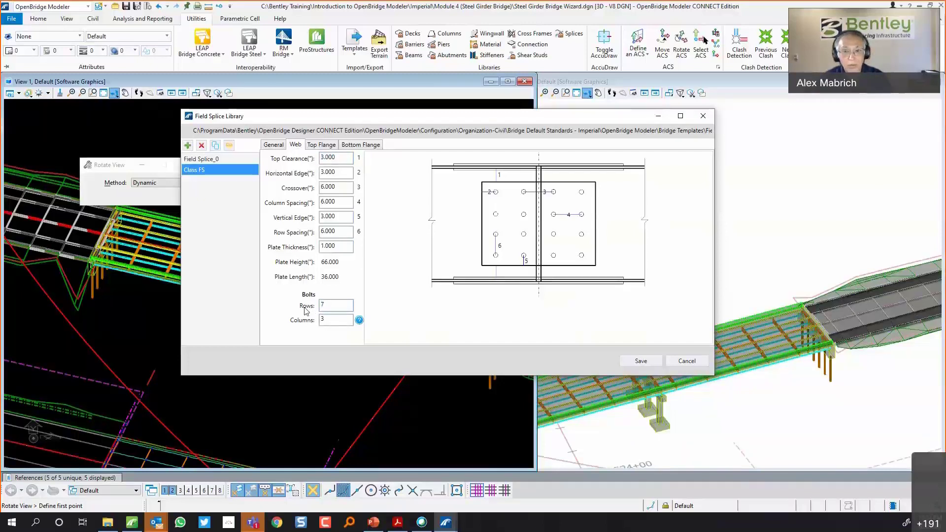
pyautogui.press('Tab')
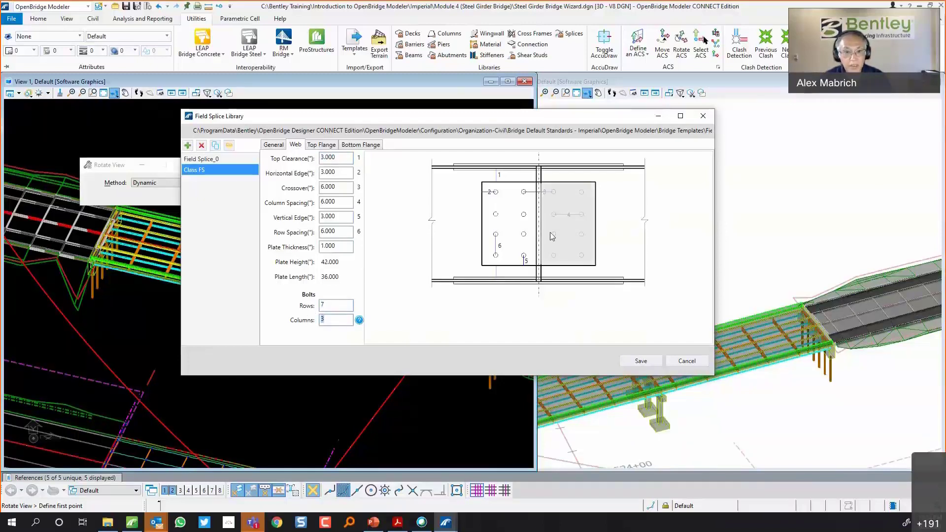
pyautogui.click(341, 322)
pyautogui.press('BackSpace')
pyautogui.write('2')
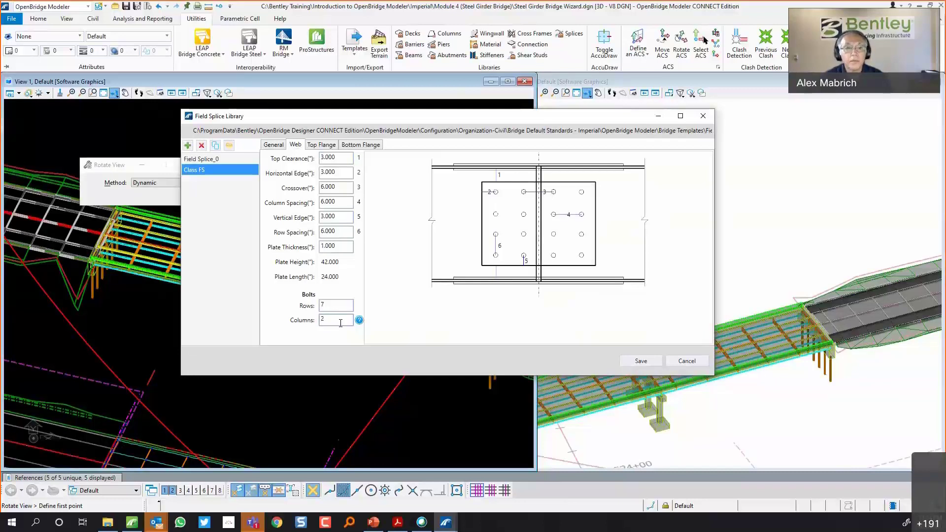
# Try 3 web bolt columns for Class FS, set them back to 2, and save the splice library
pyautogui.moveTo(340, 323); pyautogui.dragTo(291, 327)
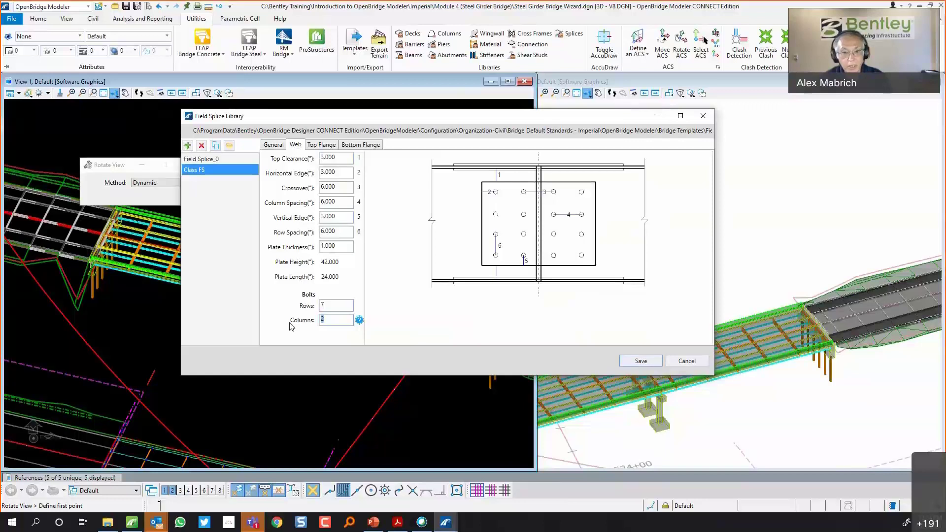
pyautogui.write('3')
pyautogui.moveTo(324, 321); pyautogui.dragTo(318, 323)
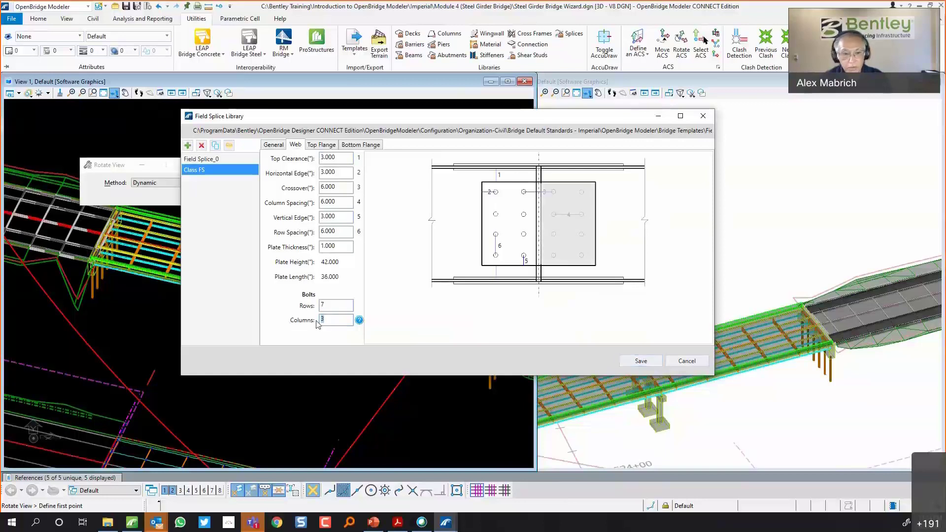
pyautogui.write('2')
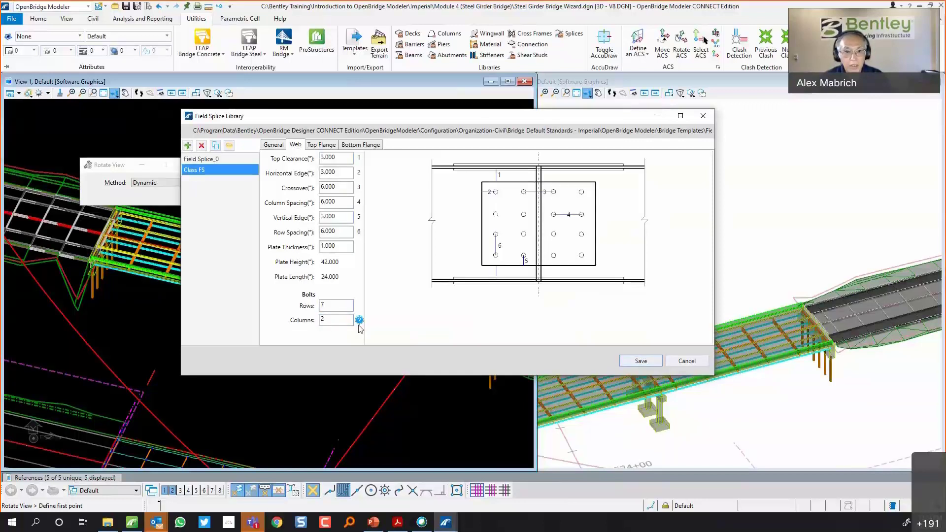
pyautogui.moveTo(360, 321)
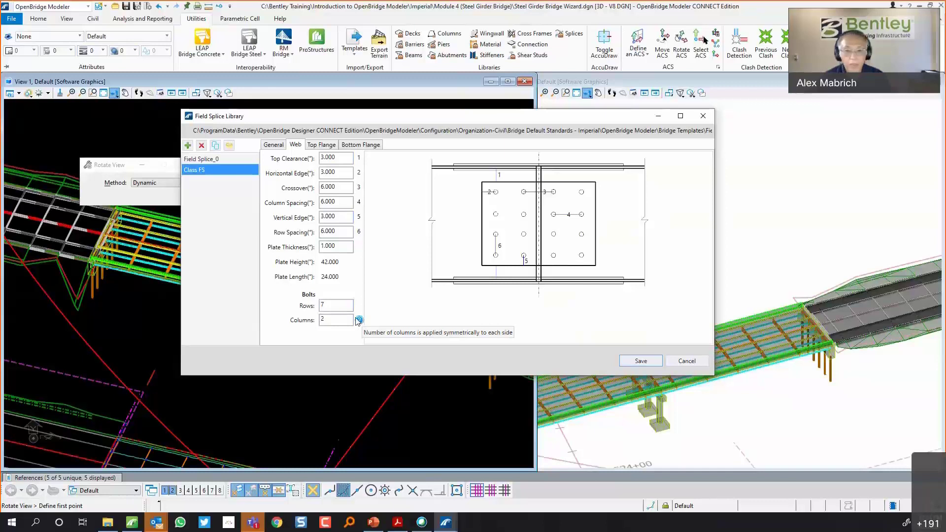
pyautogui.click(640, 361)
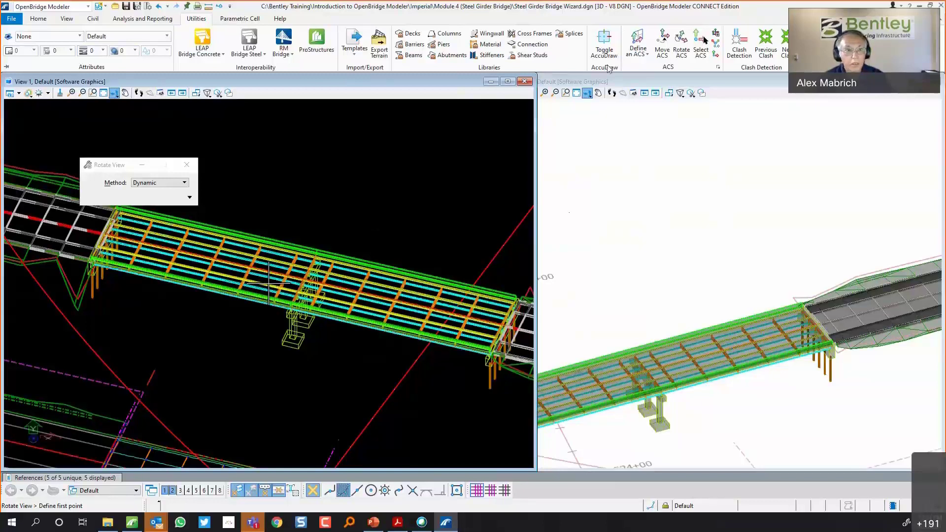
# Start placing field splices on the bridge's steel beam group and enlarge the placement dialog
pyautogui.click(41, 22)
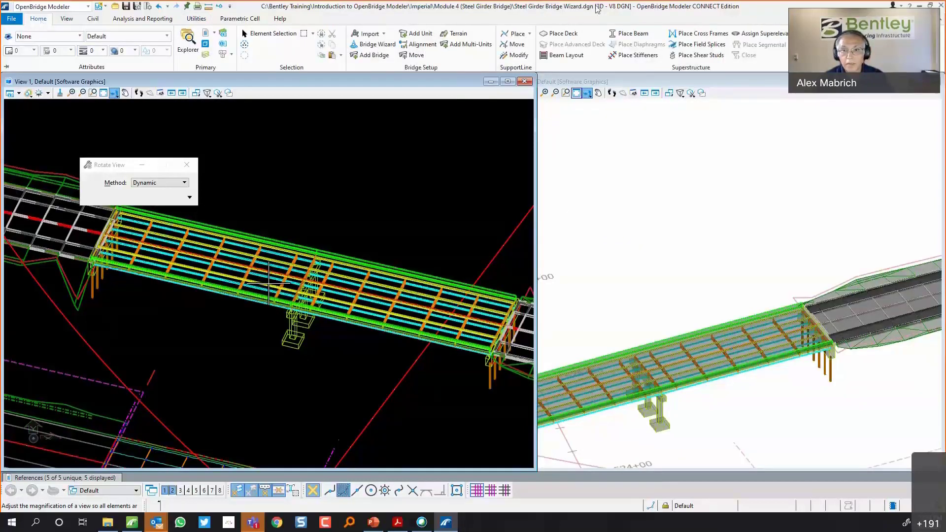
pyautogui.click(693, 46)
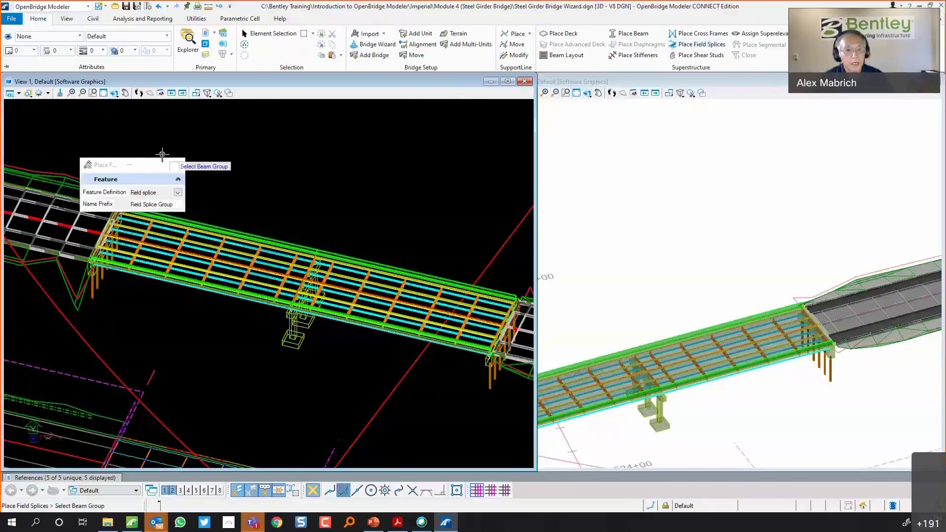
pyautogui.click(246, 256)
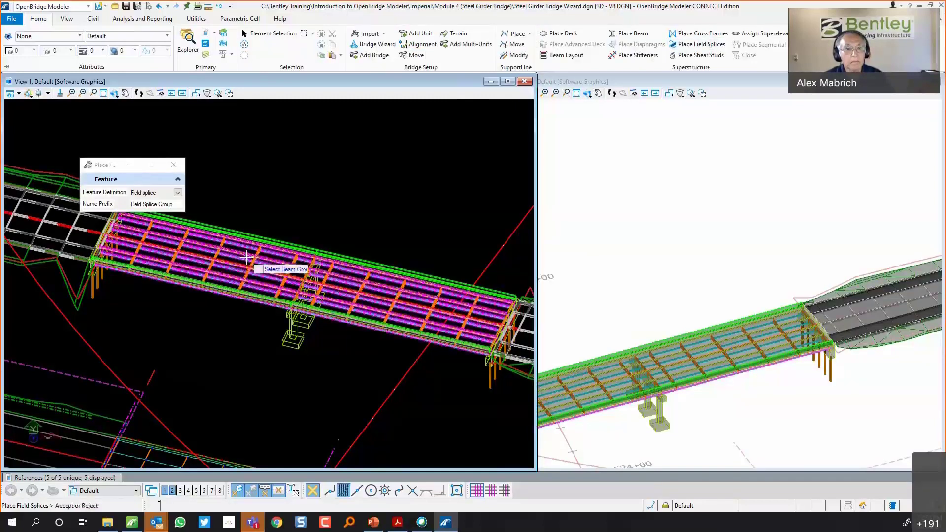
pyautogui.click(275, 205)
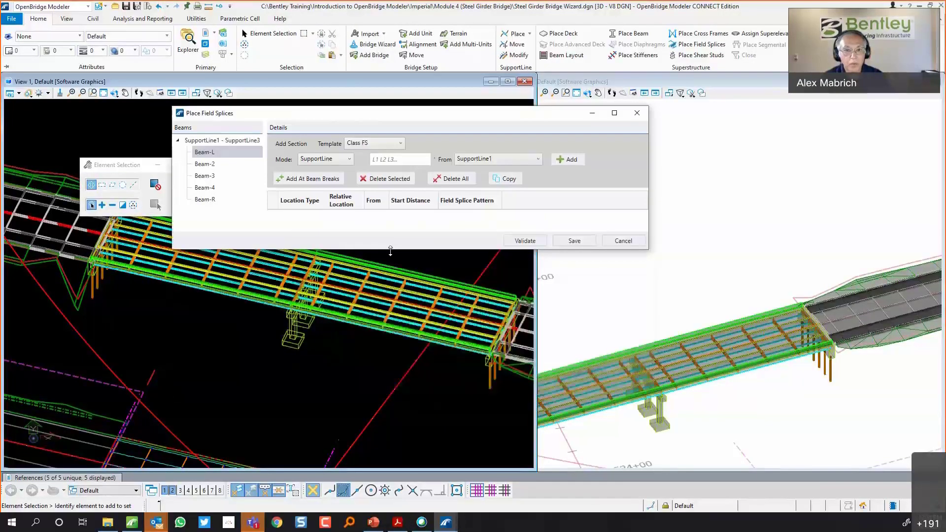
pyautogui.moveTo(372, 367); pyautogui.dragTo(372, 366)
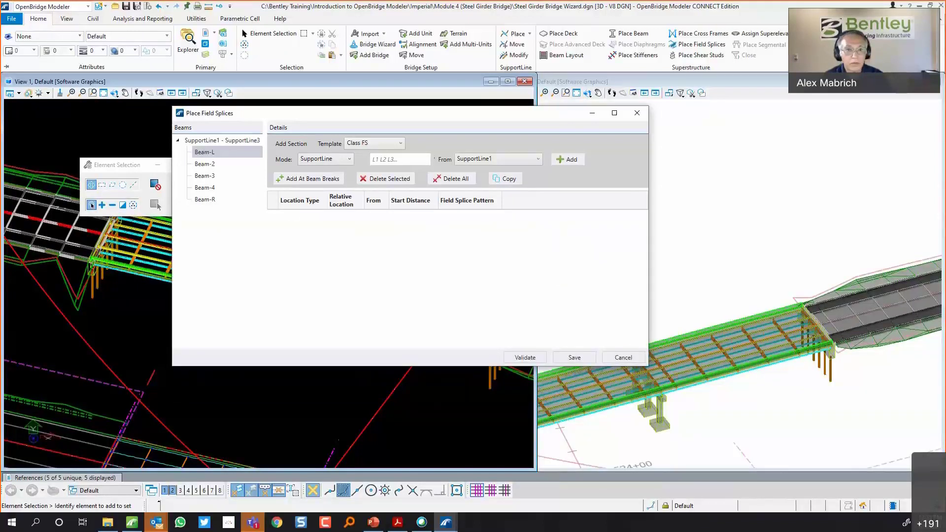
# Select the Class FS template for Beam-L's splices, check the location modes, and keep SupportLine
pyautogui.click(362, 145)
pyautogui.click(366, 157)
pyautogui.click(348, 160)
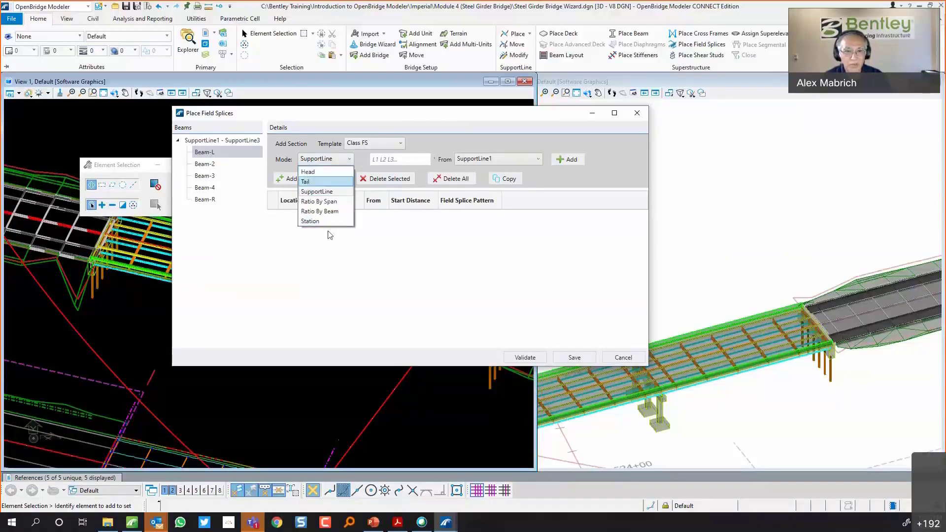
pyautogui.click(335, 160)
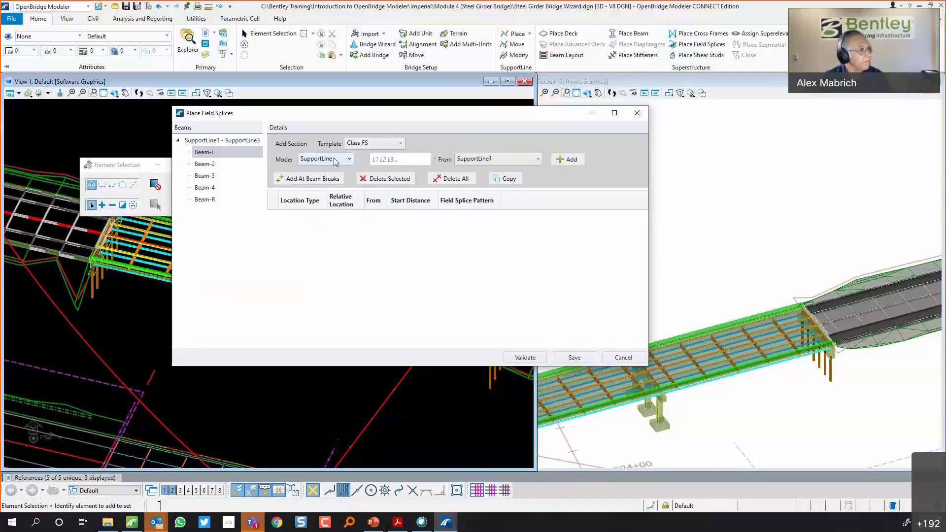
# Add Class FS field splices to Beam-L at -35 and 35 ft from SupportLine2
pyautogui.click(517, 160)
pyautogui.click(494, 182)
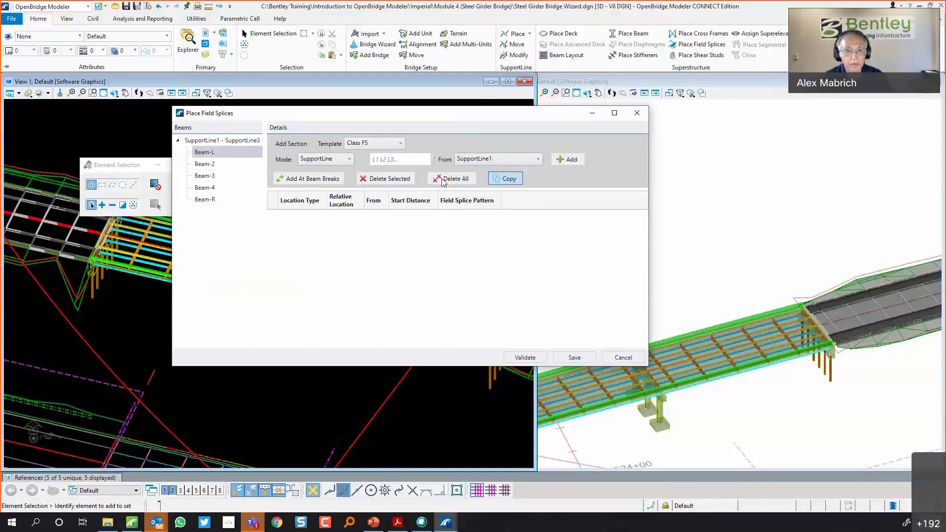
pyautogui.click(407, 162)
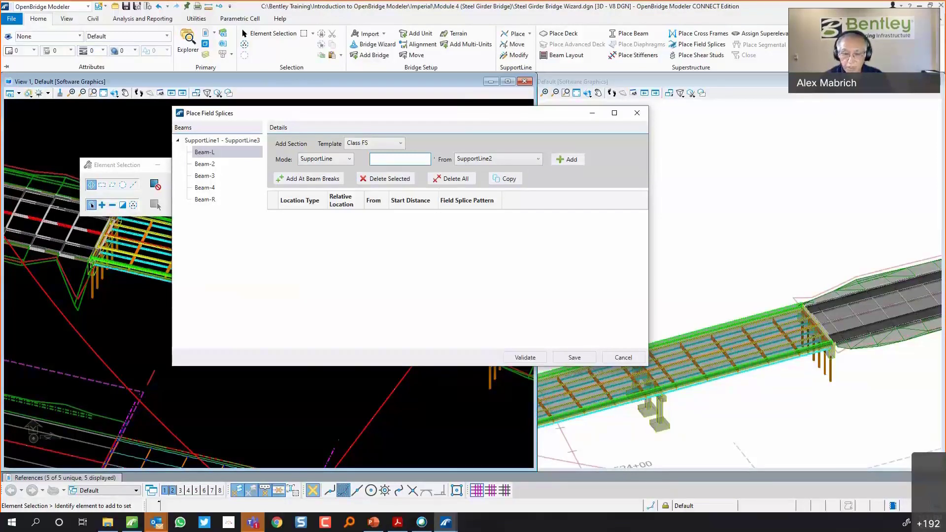
pyautogui.write('-35')
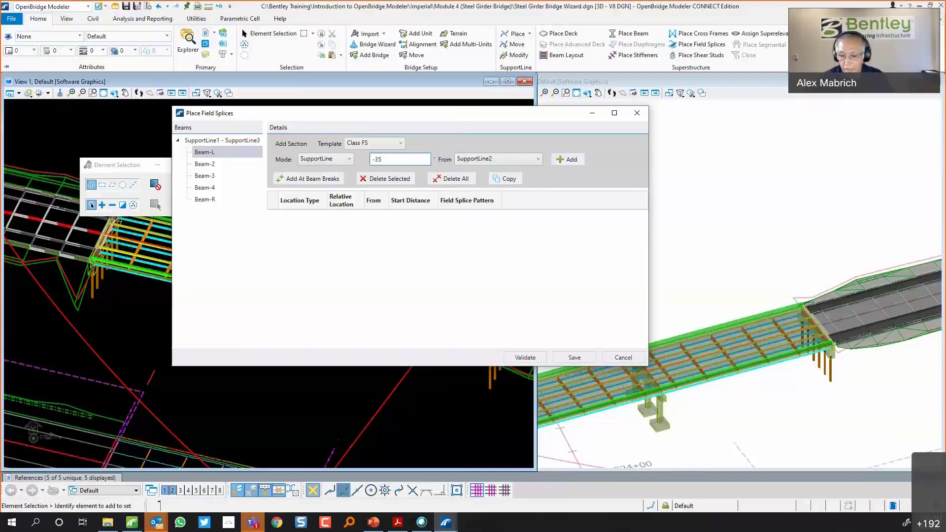
pyautogui.write('35')
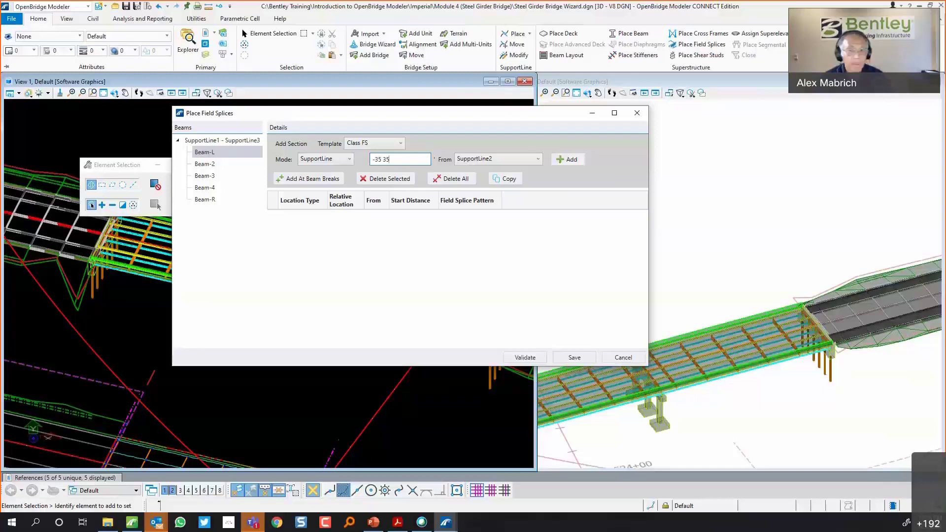
pyautogui.click(569, 160)
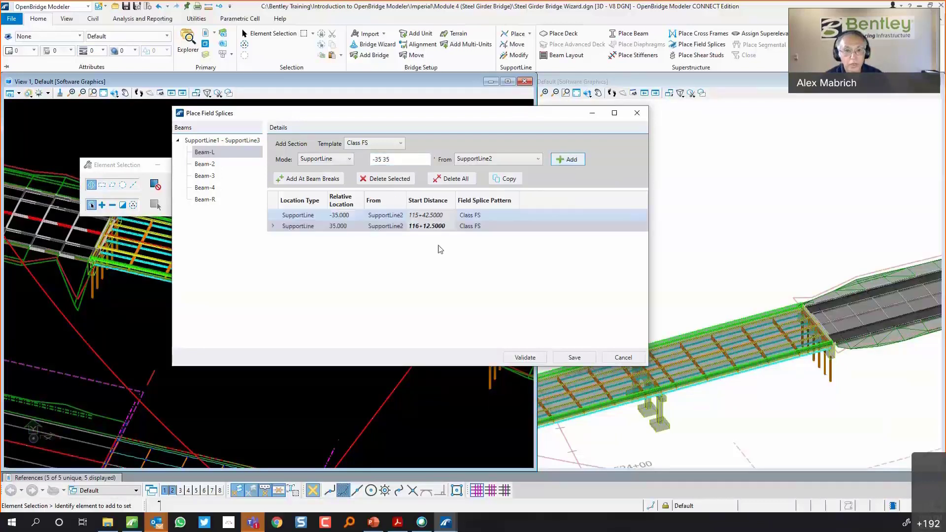
pyautogui.click(335, 226)
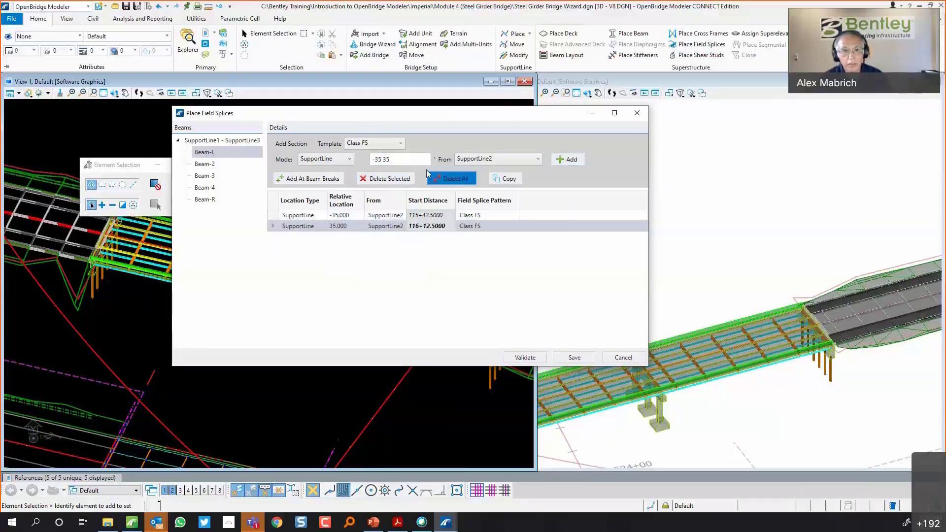
# Try replacing Beam-L's field splices with Class FS splices at -35, 35 and 60 ft from SupportLine2
pyautogui.click(451, 179)
pyautogui.click(396, 161)
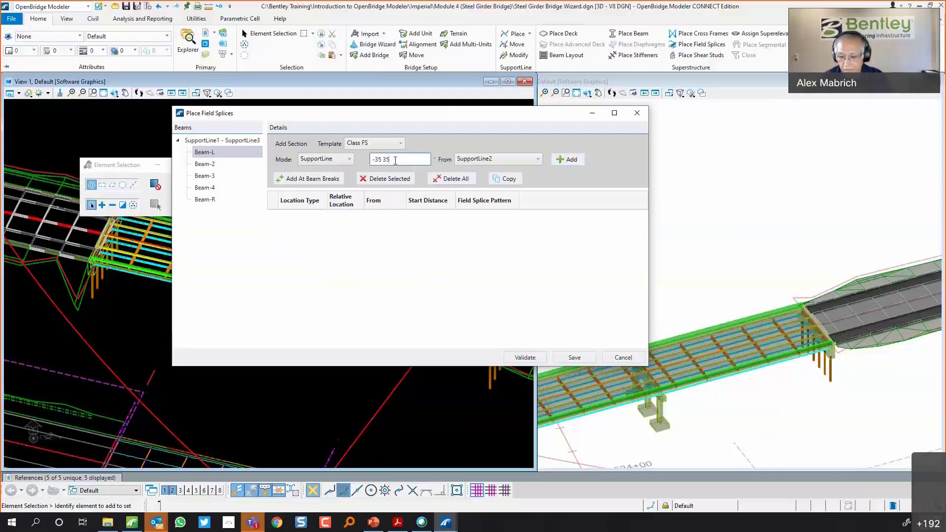
pyautogui.write('60')
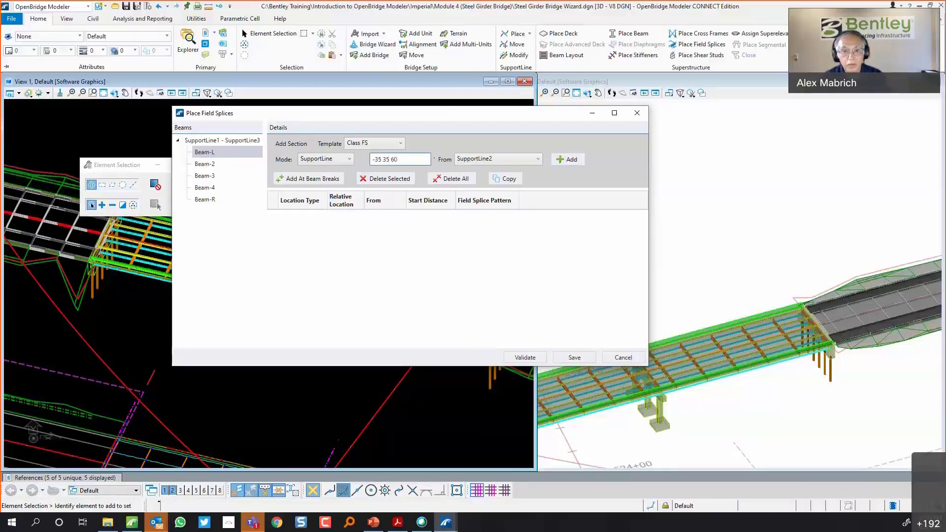
pyautogui.click(567, 160)
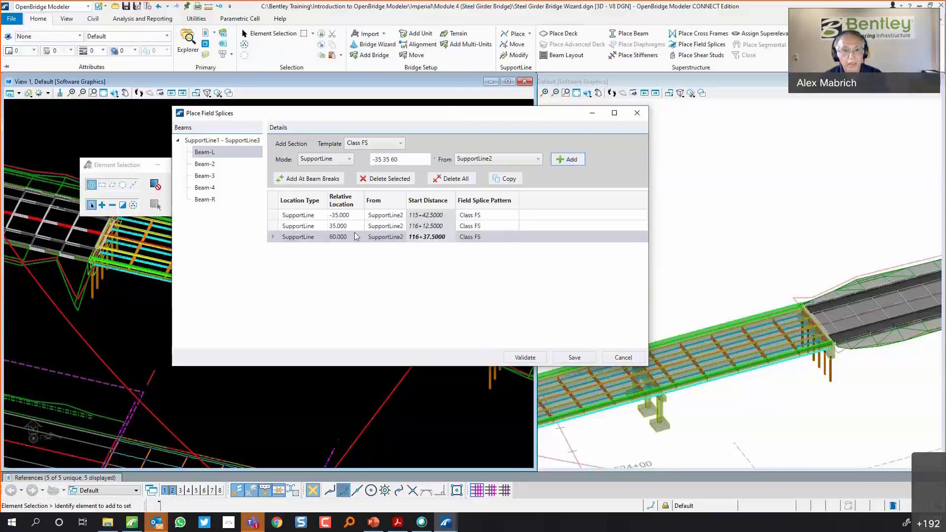
# Clear Beam-L's field splices and add Class FS splices at only -35 and 35 ft from SupportLine2
pyautogui.click(437, 187)
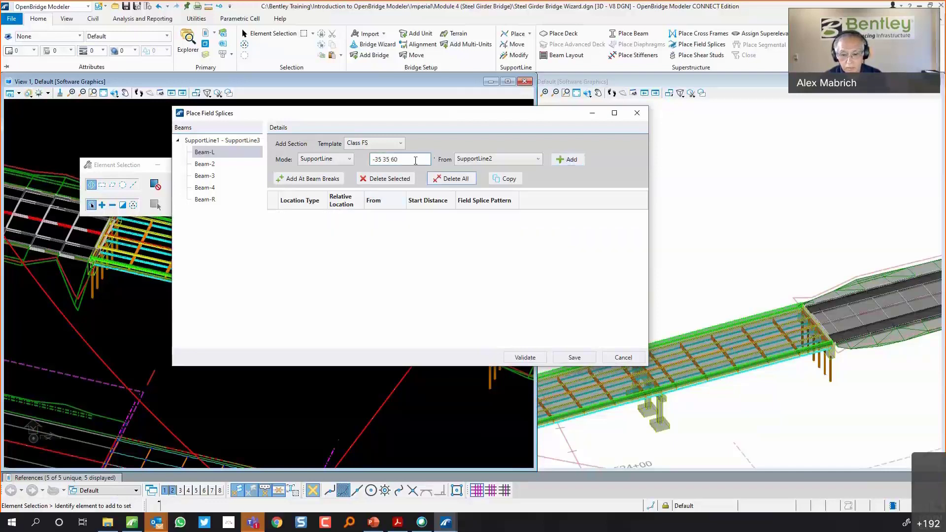
pyautogui.click(416, 161)
pyautogui.press('BackSpace')
pyautogui.press('BackSpace')
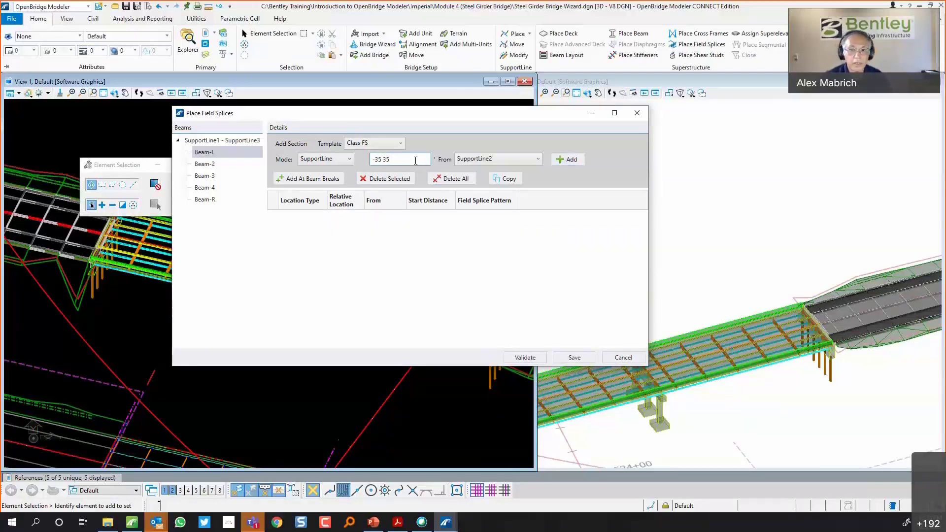
pyautogui.click(570, 164)
# Copy Beam-L's field splices to all beams between SupportLine1 and SupportLine3 and save the placement
pyautogui.click(205, 164)
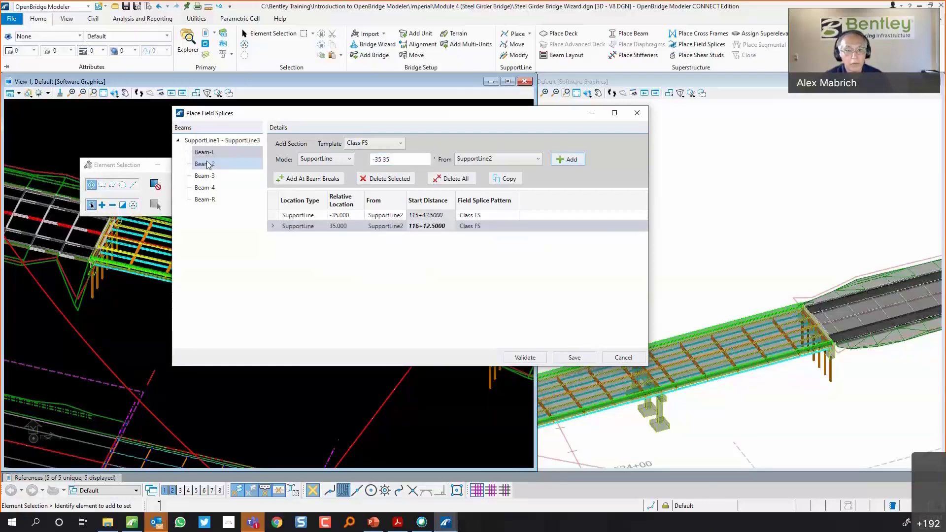
pyautogui.click(204, 152)
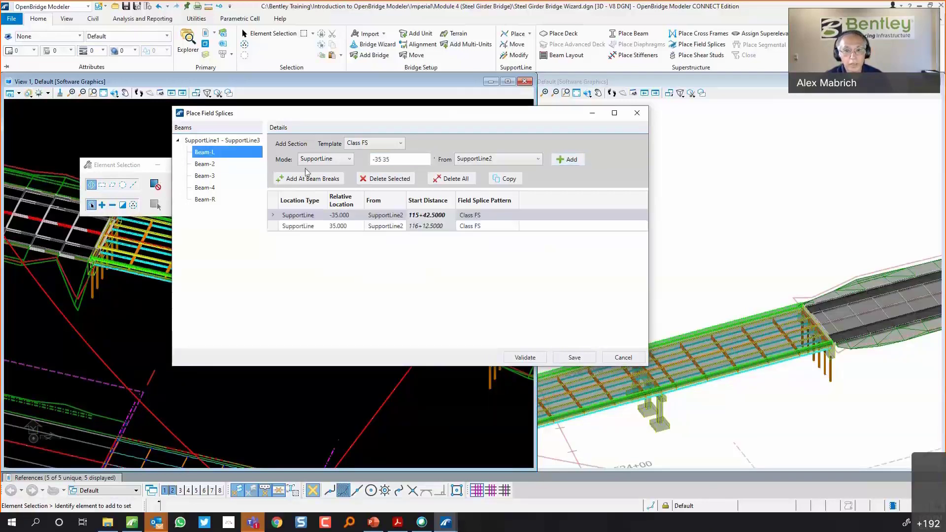
pyautogui.click(508, 179)
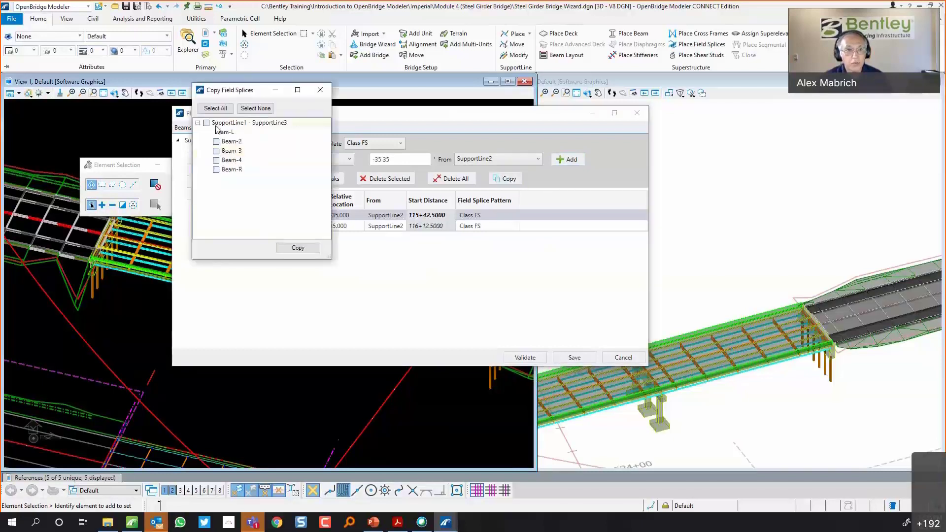
pyautogui.click(207, 122)
pyautogui.click(302, 248)
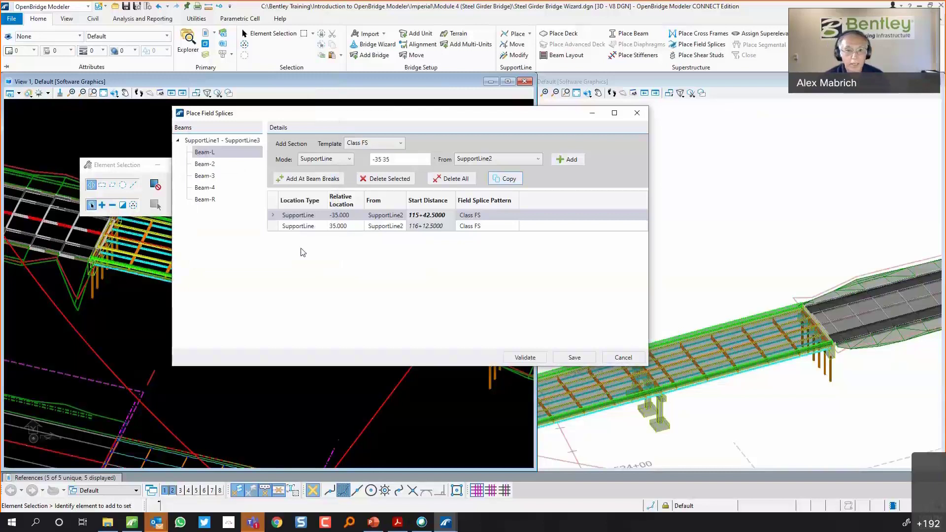
pyautogui.click(575, 358)
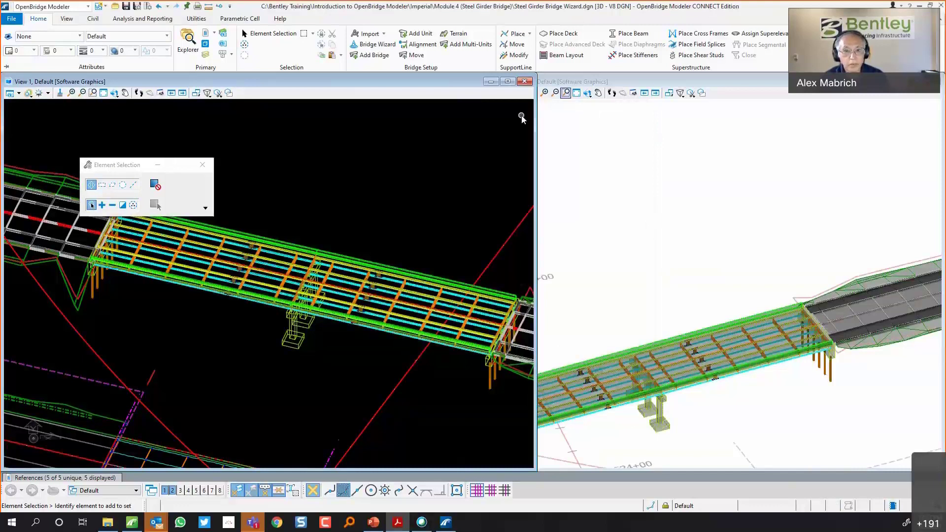
# Examine the placed field splices near the pier up close, including their flange plates, web plates and bolts
pyautogui.click(565, 93)
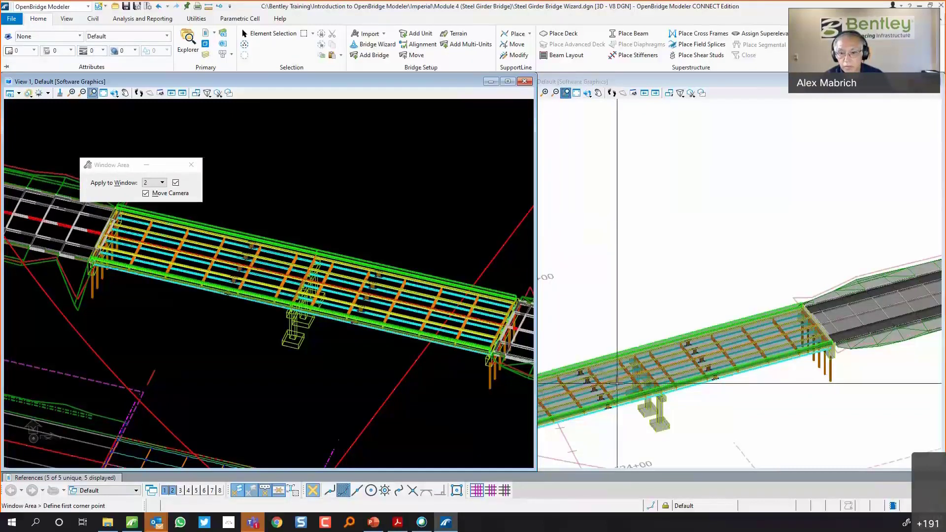
pyautogui.click(618, 365)
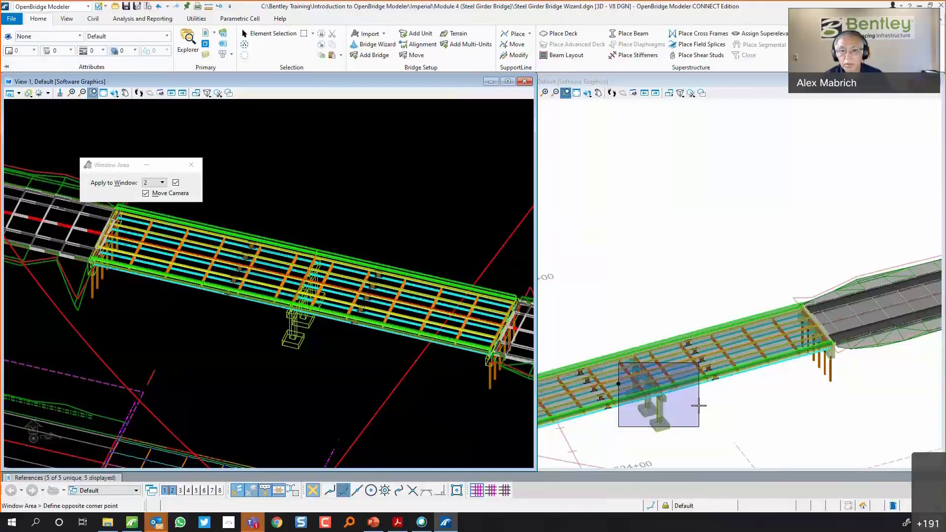
pyautogui.click(699, 405)
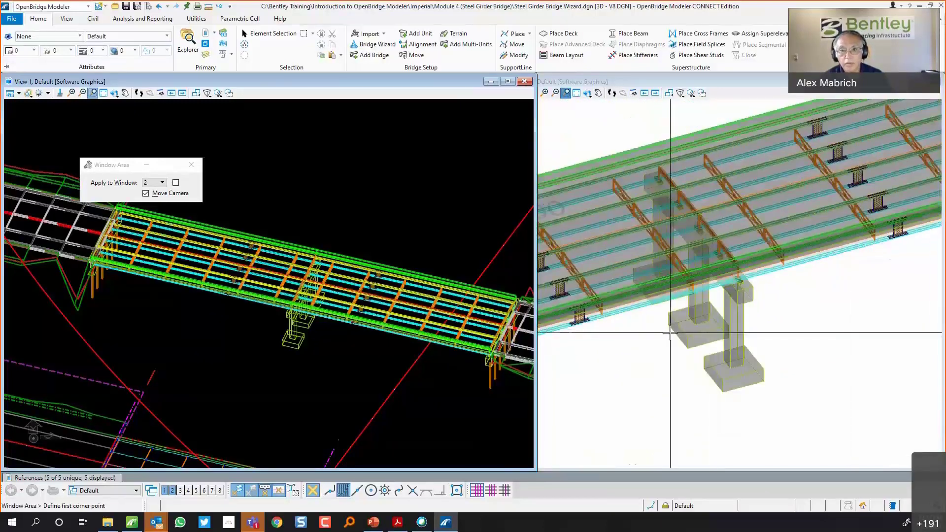
pyautogui.scroll(-1, 670, 333)
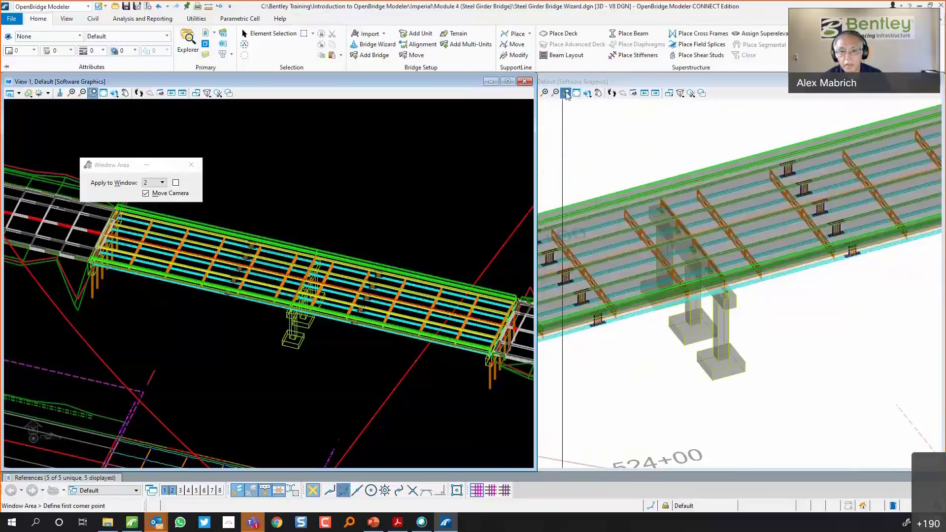
pyautogui.click(556, 284)
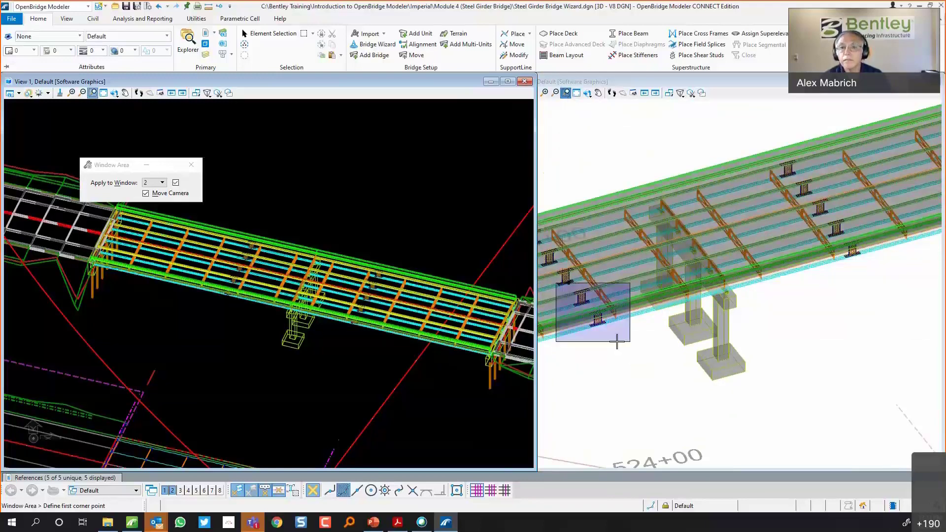
pyautogui.click(617, 341)
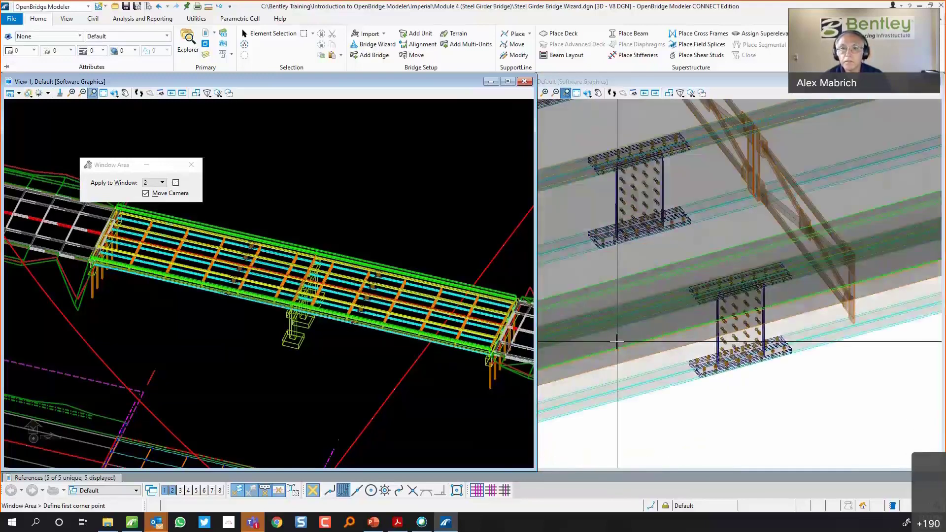
pyautogui.click(587, 92)
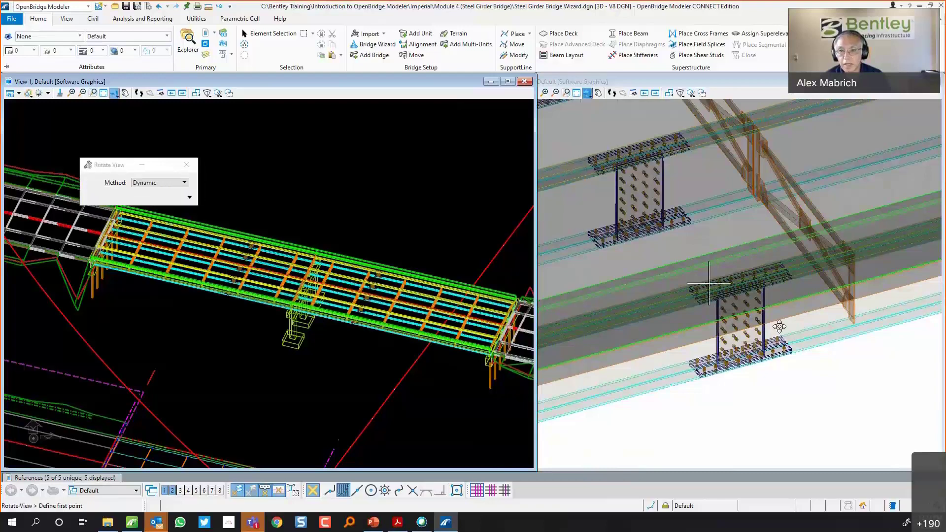
pyautogui.moveTo(798, 351); pyautogui.dragTo(823, 339)
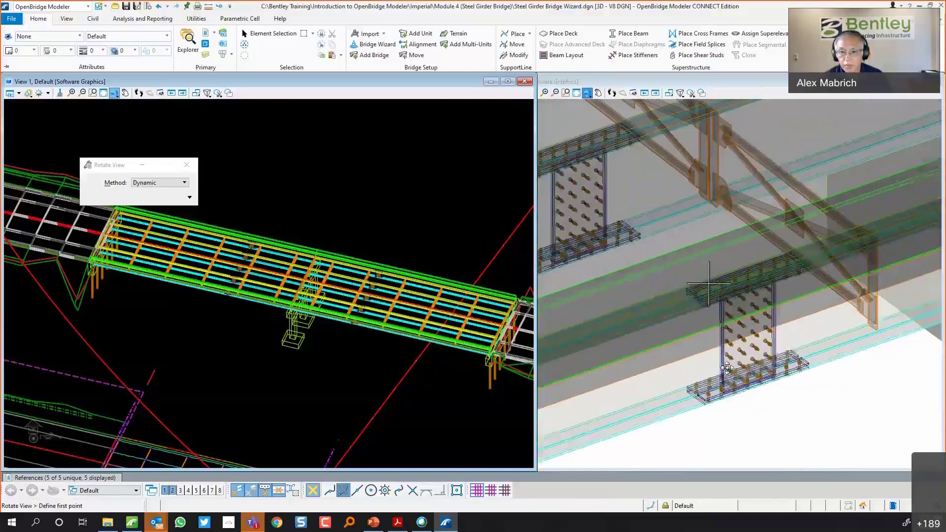
pyautogui.scroll(2, 745, 449)
pyautogui.scroll(2, 744, 449)
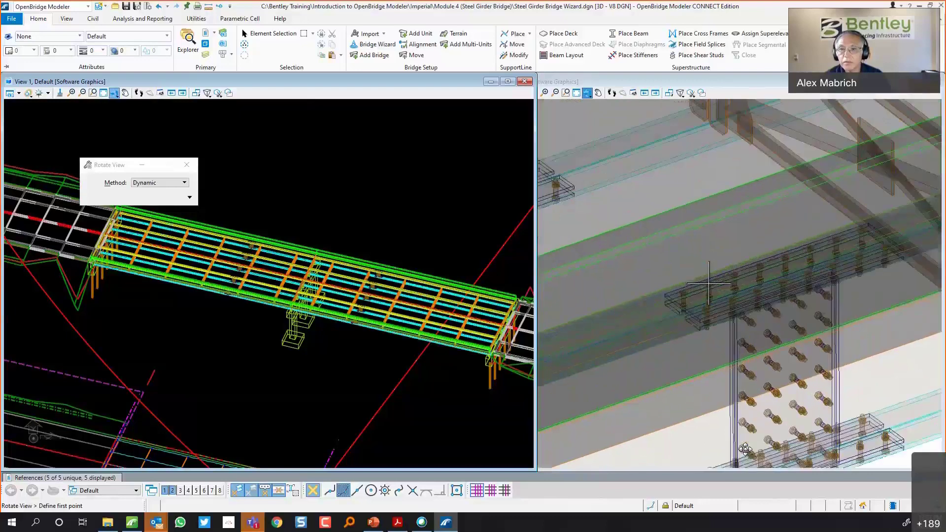
pyautogui.scroll(-3, 744, 449)
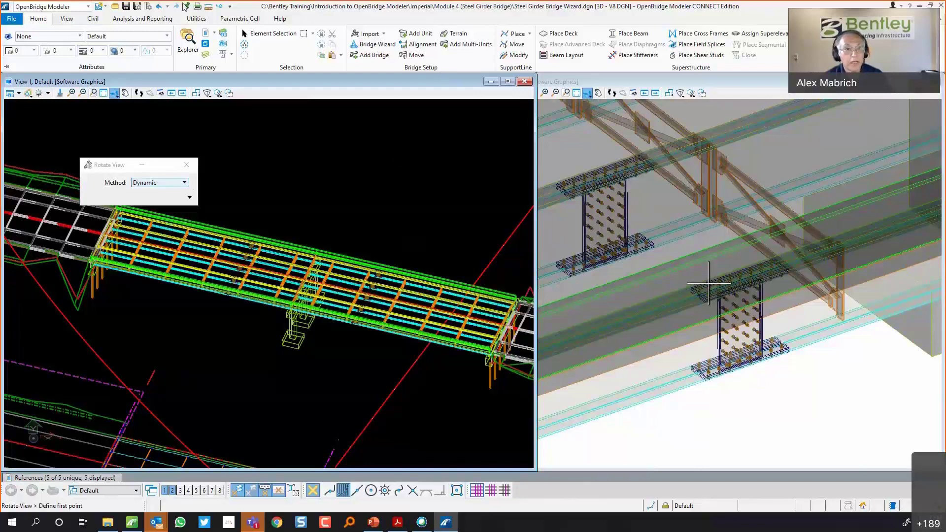
# Generate a quantities report for the active bridge and unit with detailed cross-frames included
pyautogui.click(164, 20)
pyautogui.click(197, 20)
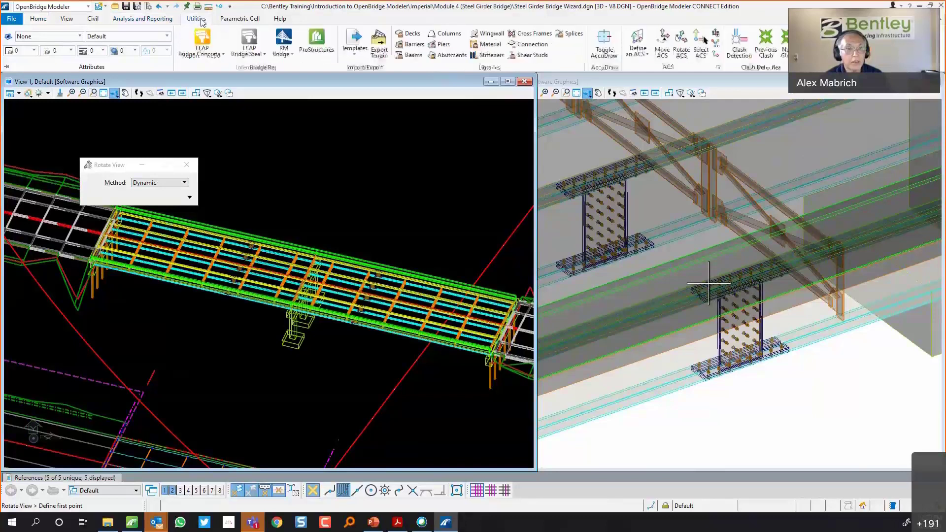
pyautogui.click(139, 21)
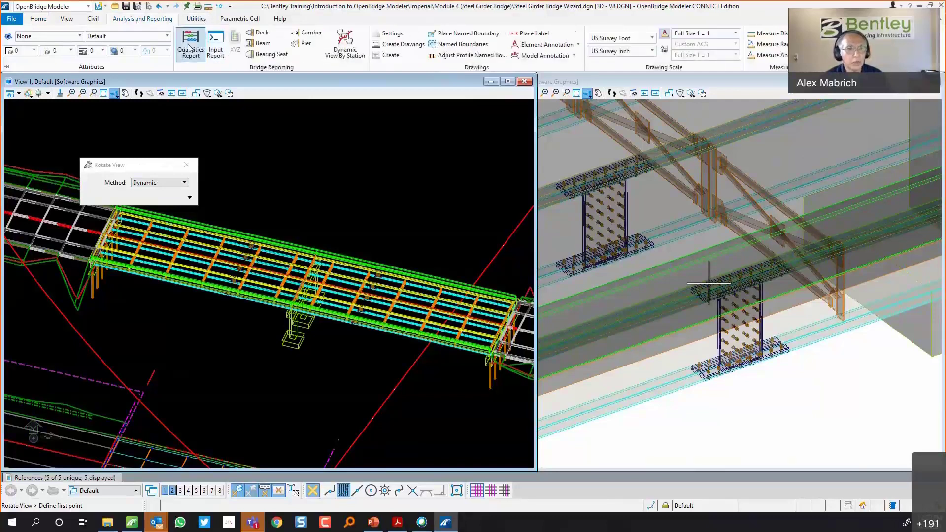
pyautogui.click(197, 55)
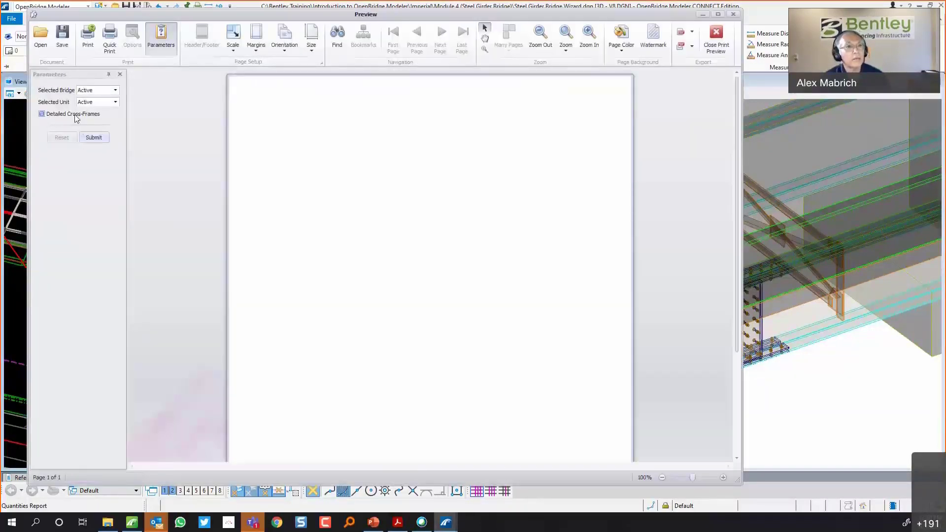
pyautogui.click(75, 114)
pyautogui.click(95, 137)
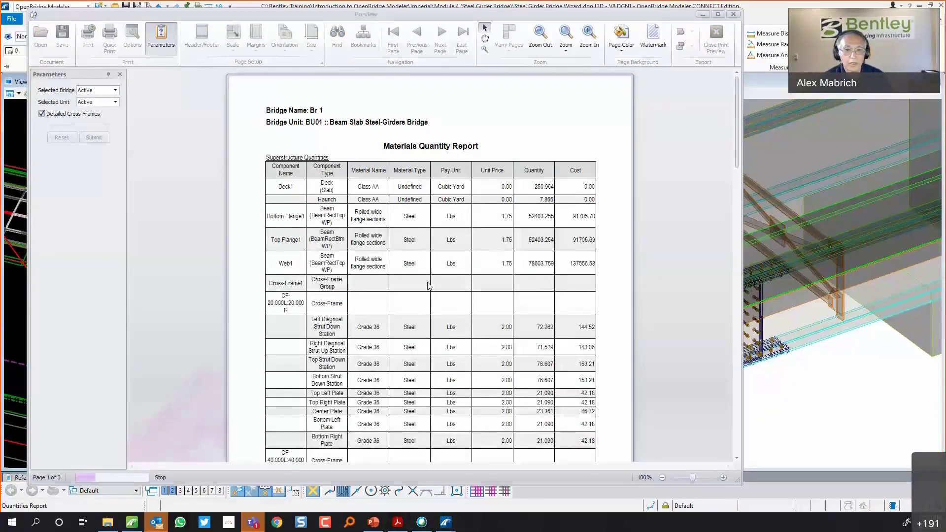
# Review the superstructure and cross-frame material quantities in the report, and close the preview
pyautogui.scroll(-4, 428, 285)
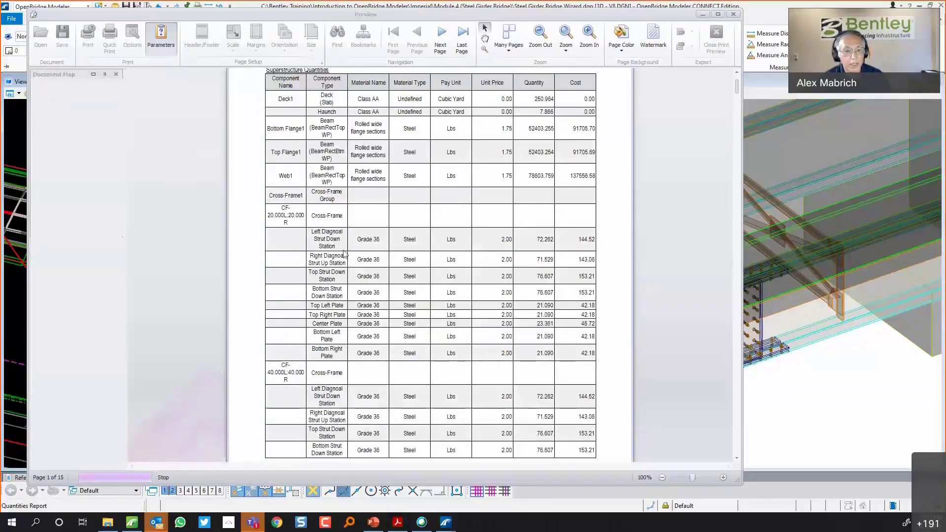
pyautogui.scroll(-6, 361, 288)
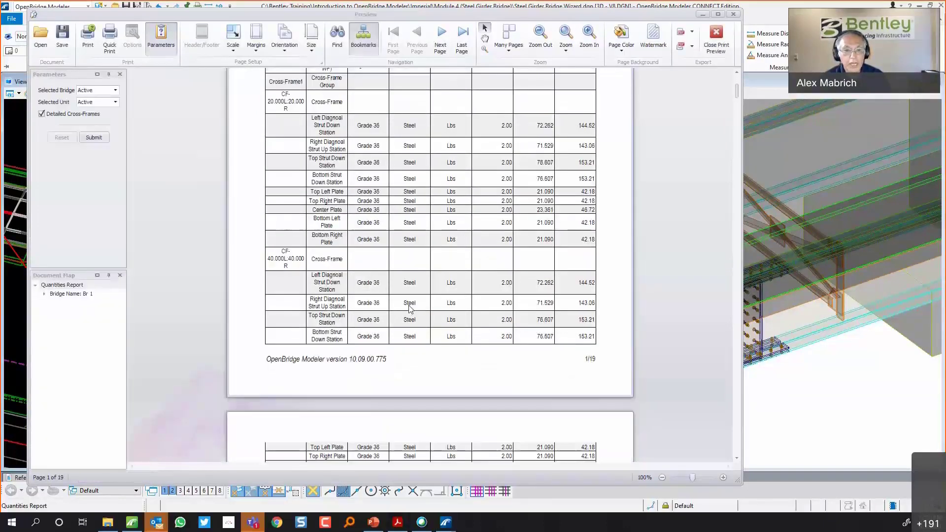
pyautogui.scroll(-8, 408, 311)
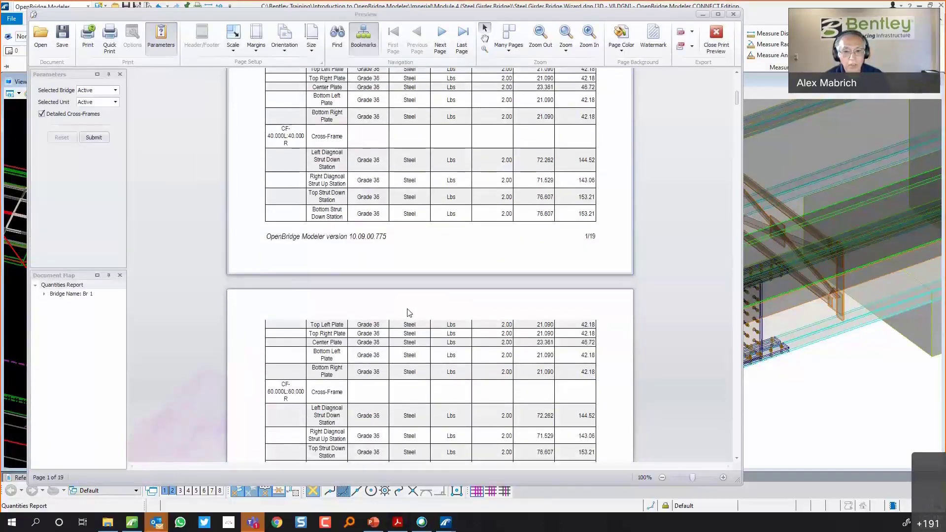
pyautogui.scroll(-3, 408, 312)
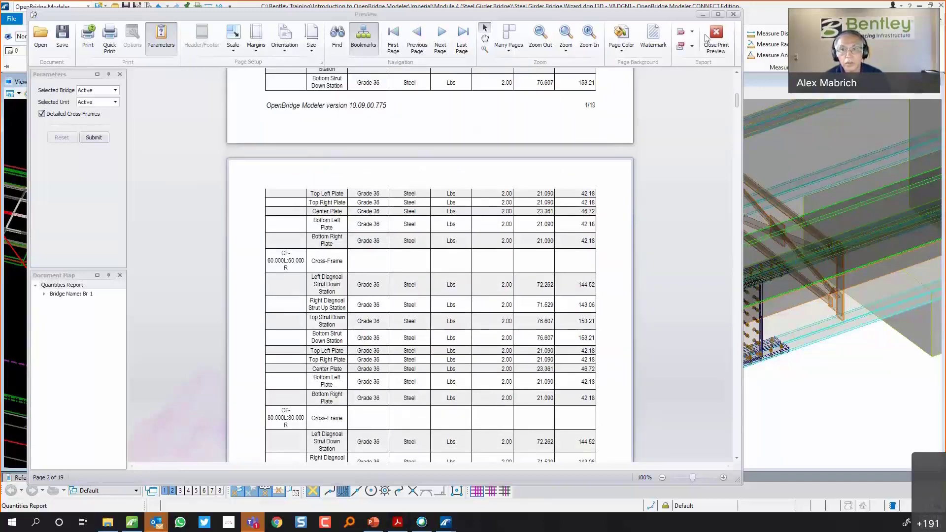
pyautogui.click(734, 14)
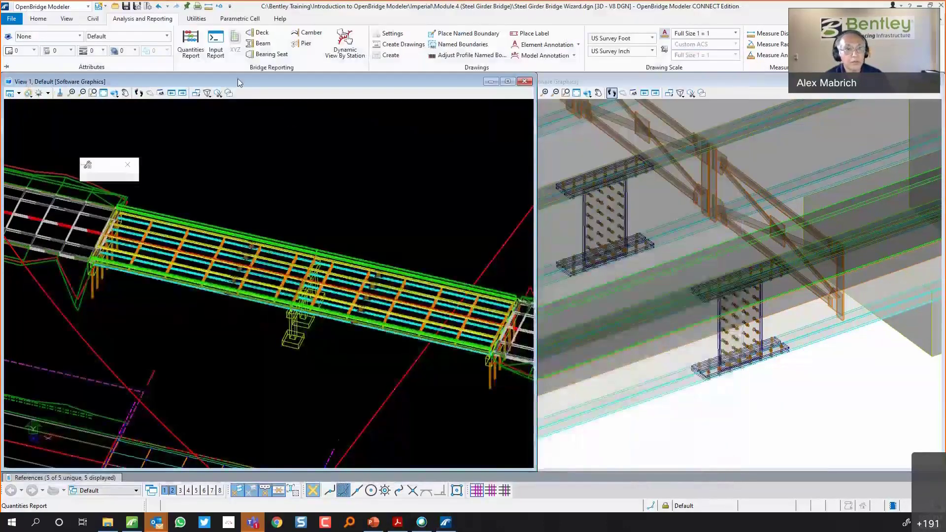
# Send the bridge model to LEAP Bridge Steel
pyautogui.click(196, 18)
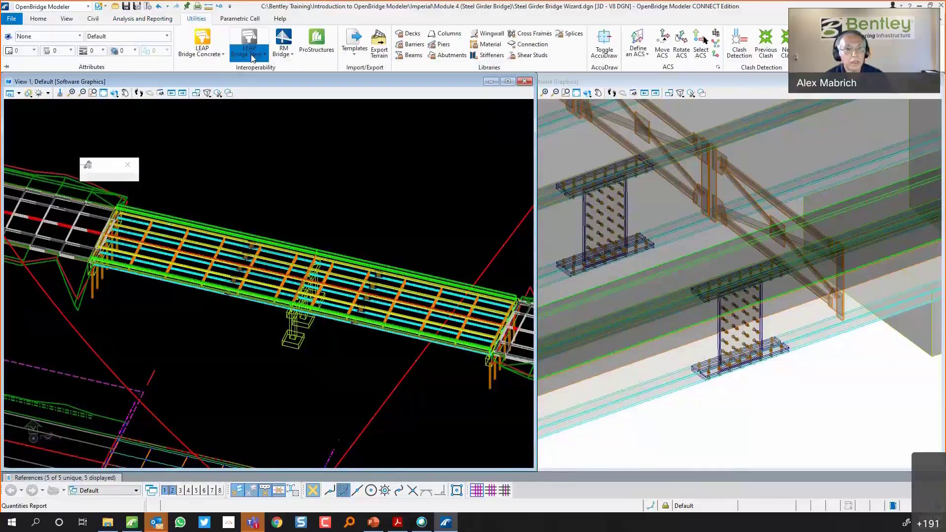
pyautogui.click(252, 55)
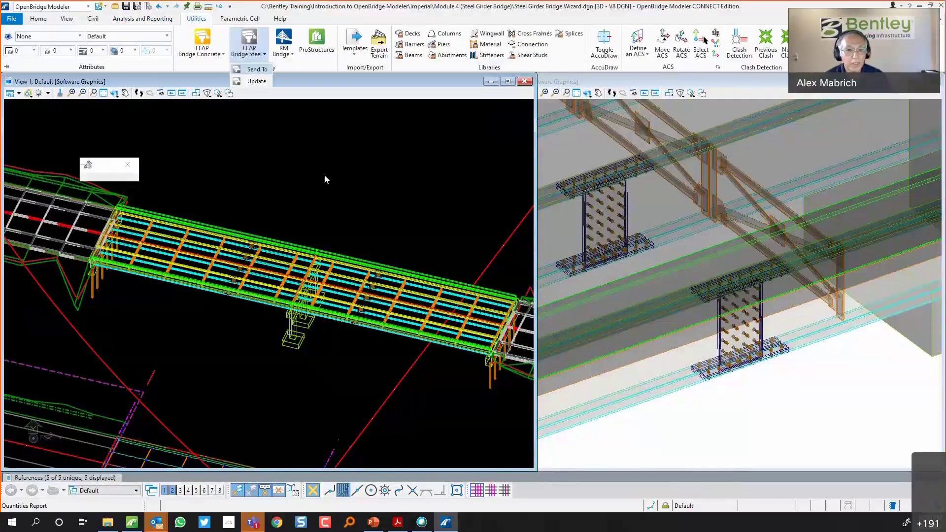
pyautogui.click(332, 188)
pyautogui.scroll(2, 385, 244)
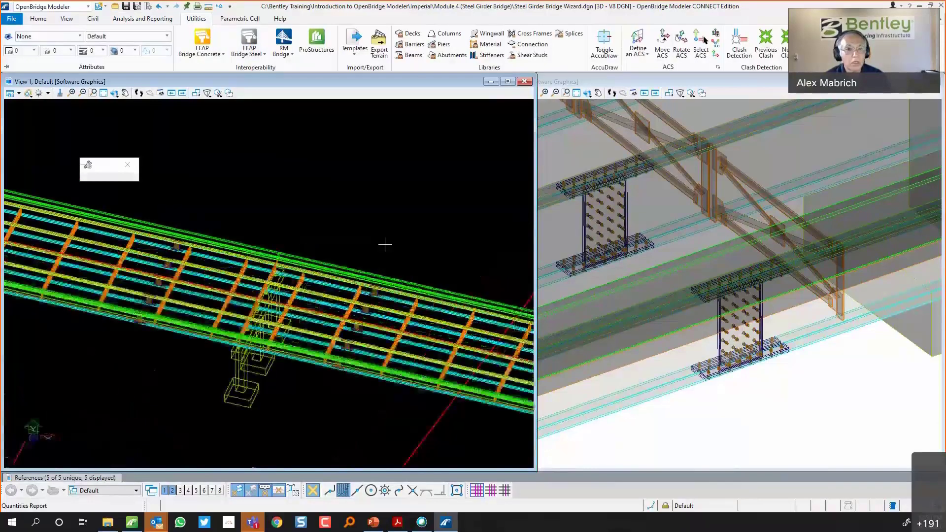
pyautogui.scroll(-2, 384, 244)
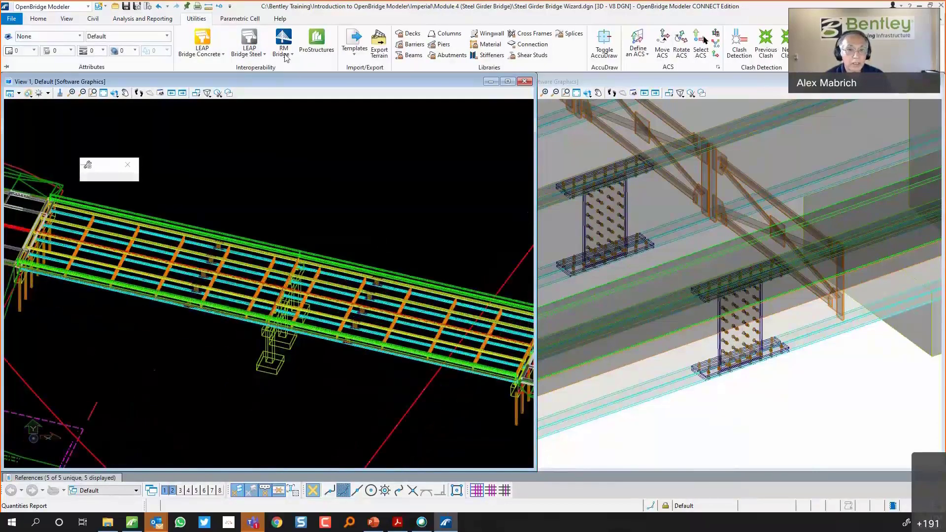
pyautogui.click(254, 58)
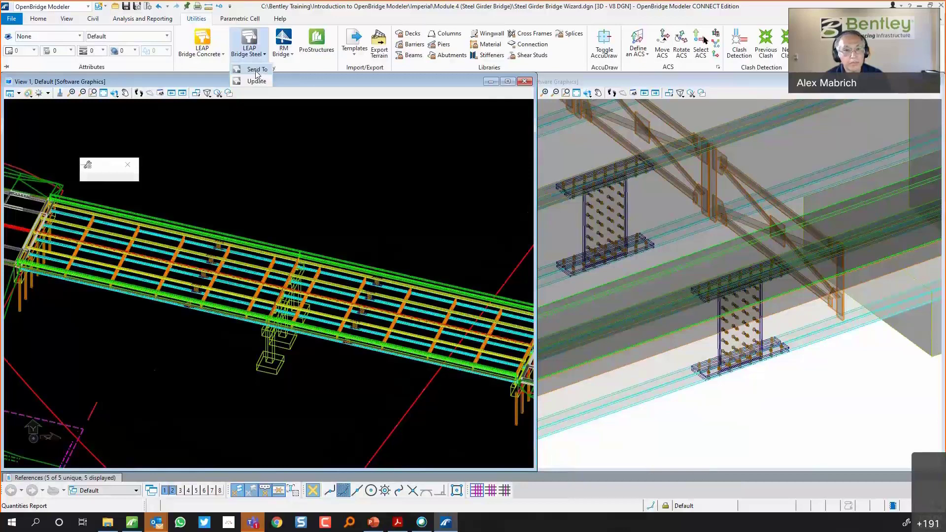
pyautogui.click(256, 72)
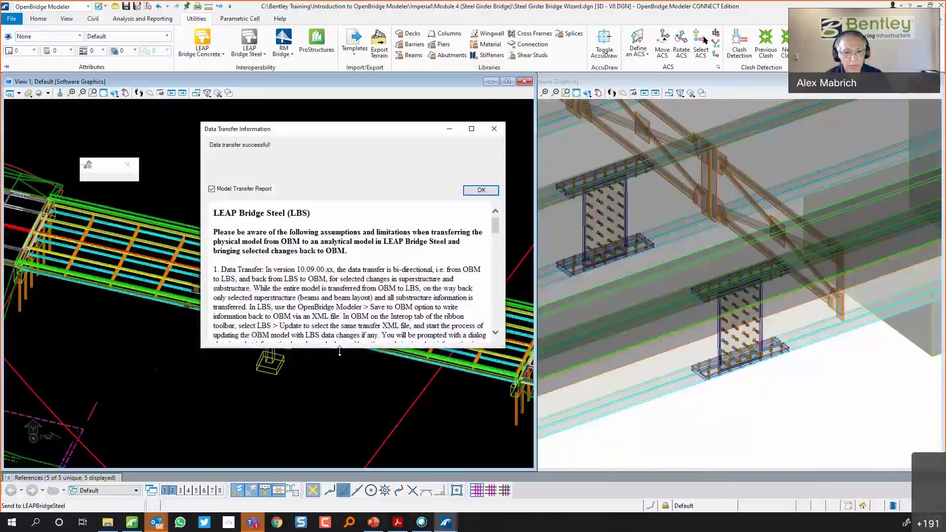
# Enlarge the data transfer information to read the LEAP Bridge Steel assumptions, and accept it
pyautogui.moveTo(348, 419); pyautogui.dragTo(348, 417)
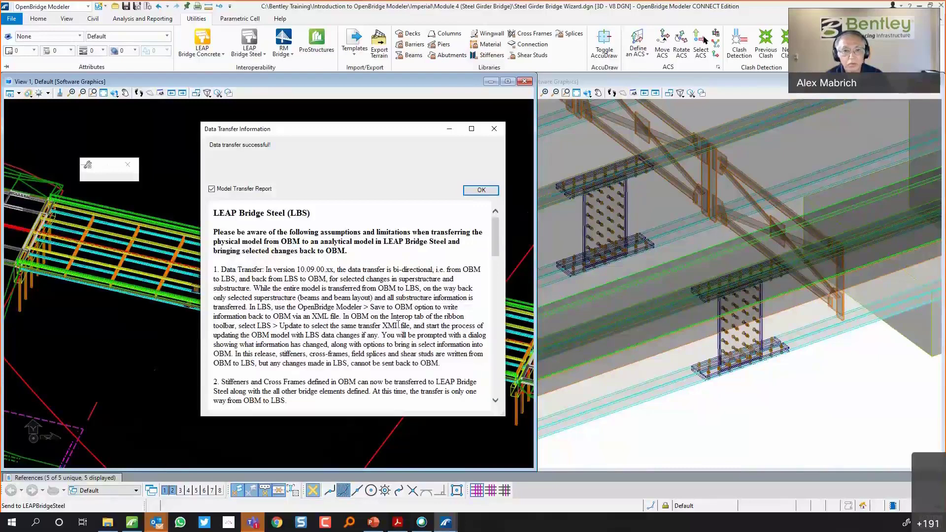
pyautogui.click(481, 190)
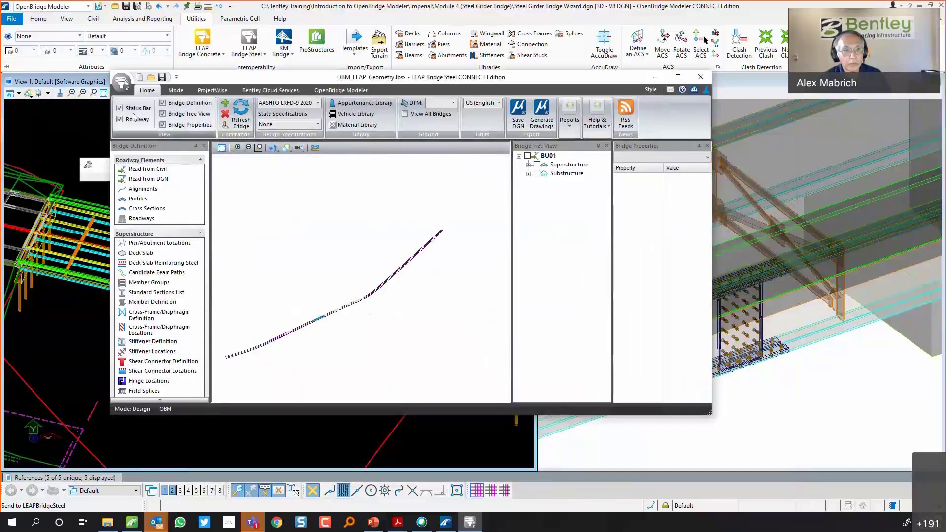
# In LEAP Bridge Steel, hide the roadway and inspect the whole transferred bridge model
pyautogui.click(123, 120)
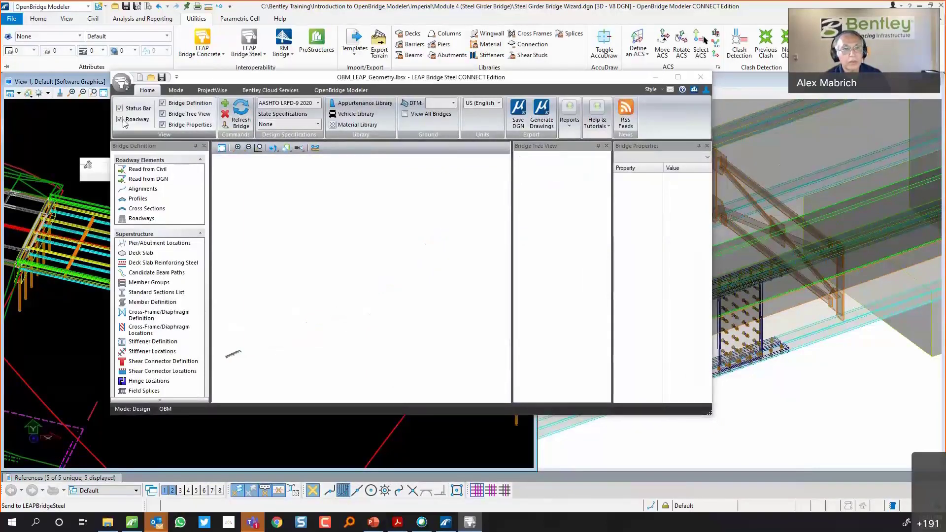
pyautogui.click(123, 121)
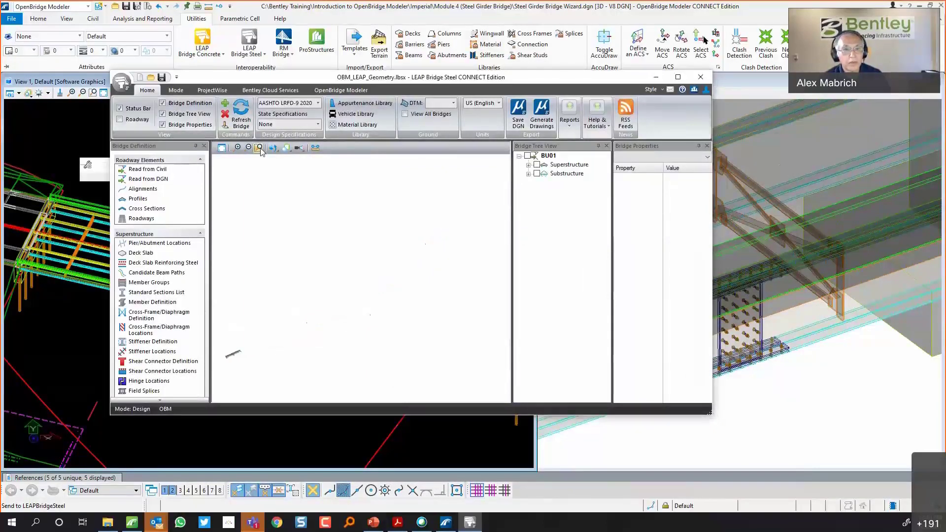
pyautogui.click(221, 147)
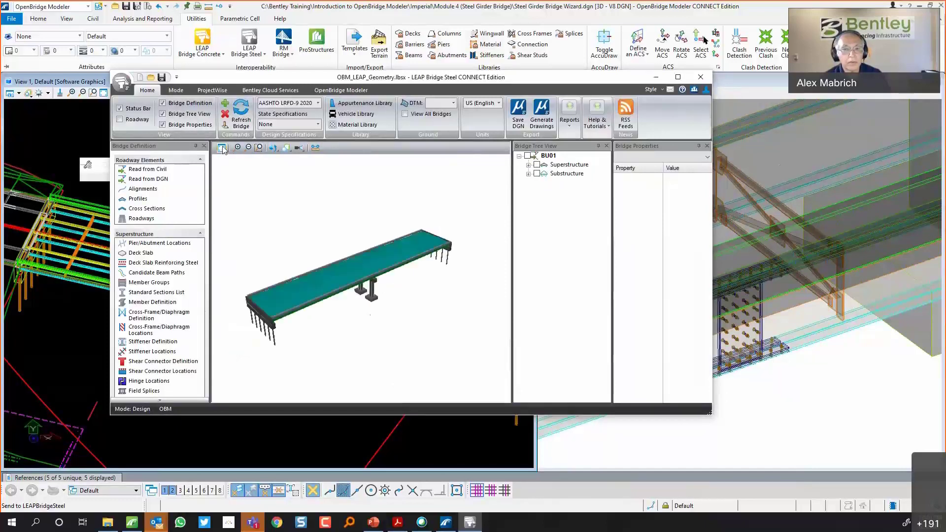
pyautogui.click(273, 149)
pyautogui.moveTo(334, 219); pyautogui.dragTo(334, 238)
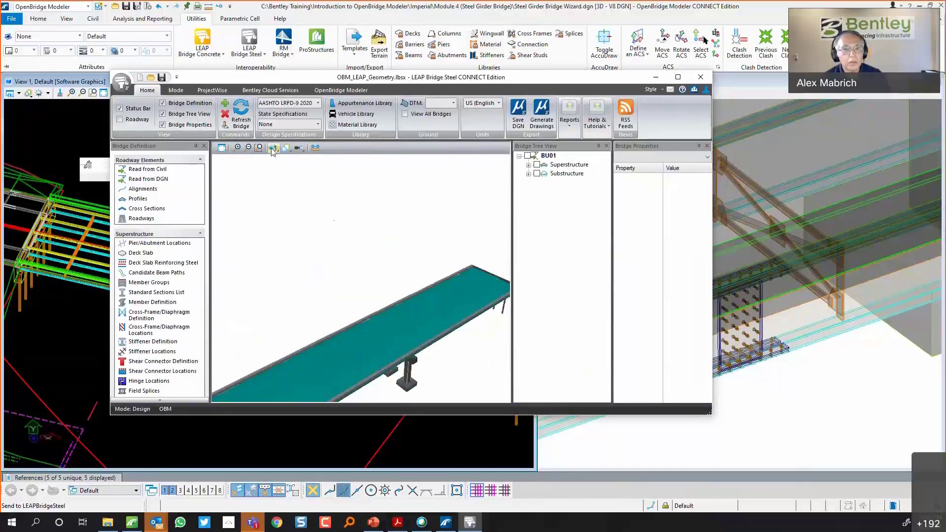
pyautogui.moveTo(365, 331); pyautogui.dragTo(397, 334)
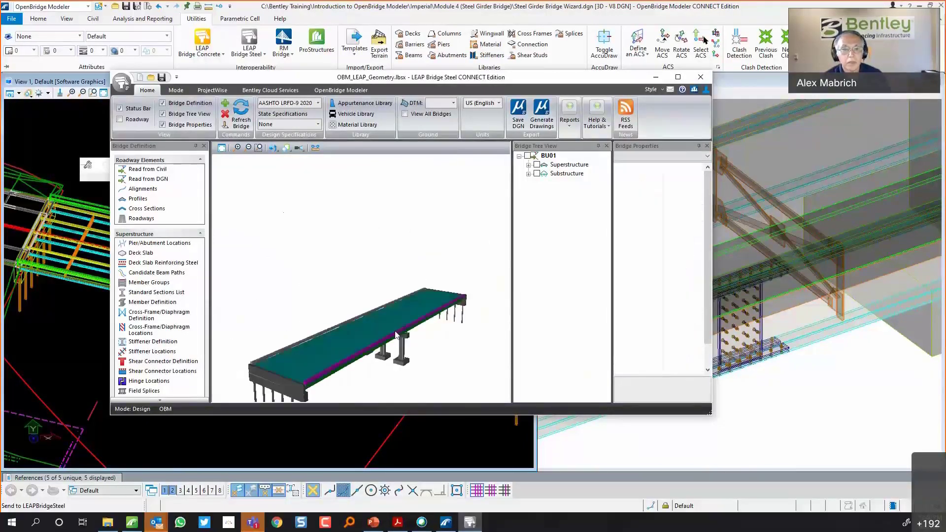
pyautogui.scroll(-3, 391, 275)
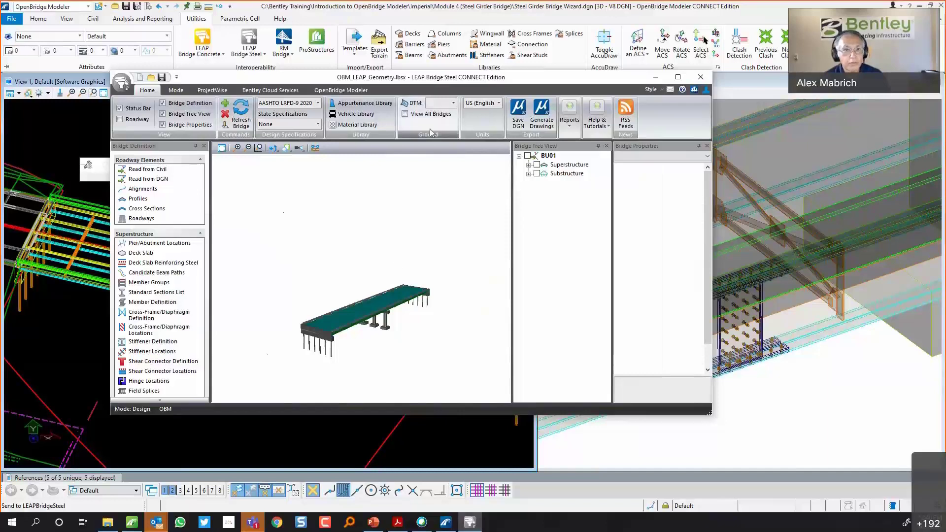
# Check the state specification options and select AASHTO LRFD-9 2020 as the design specification
pyautogui.click(318, 124)
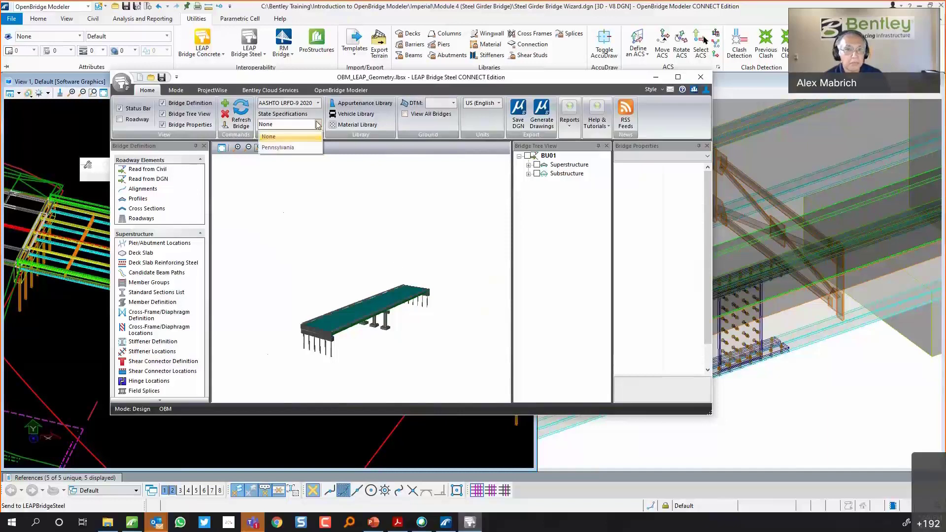
pyautogui.click(318, 124)
pyautogui.click(317, 103)
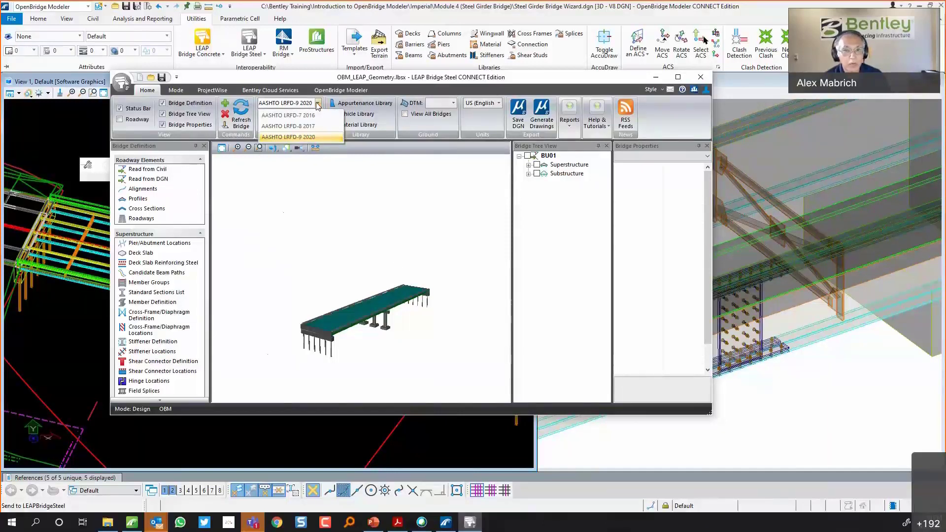
pyautogui.click(289, 137)
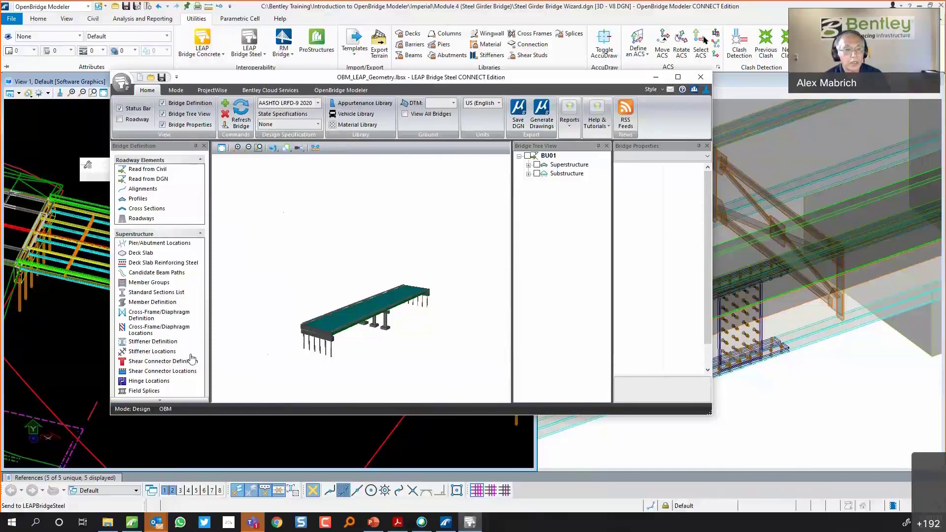
# Run a Line Girder analysis for Group 01:Member 01
pyautogui.scroll(-2, 160, 295)
pyautogui.scroll(-3, 162, 334)
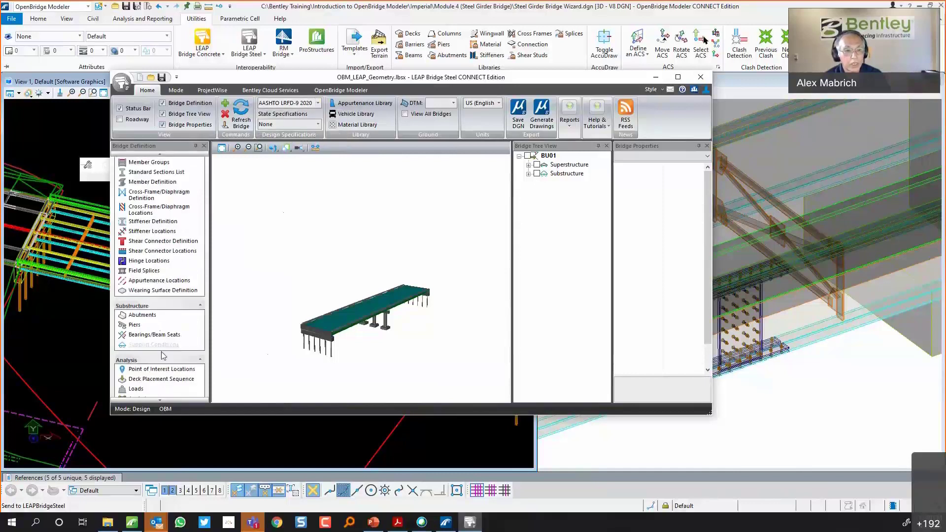
pyautogui.scroll(-2, 153, 374)
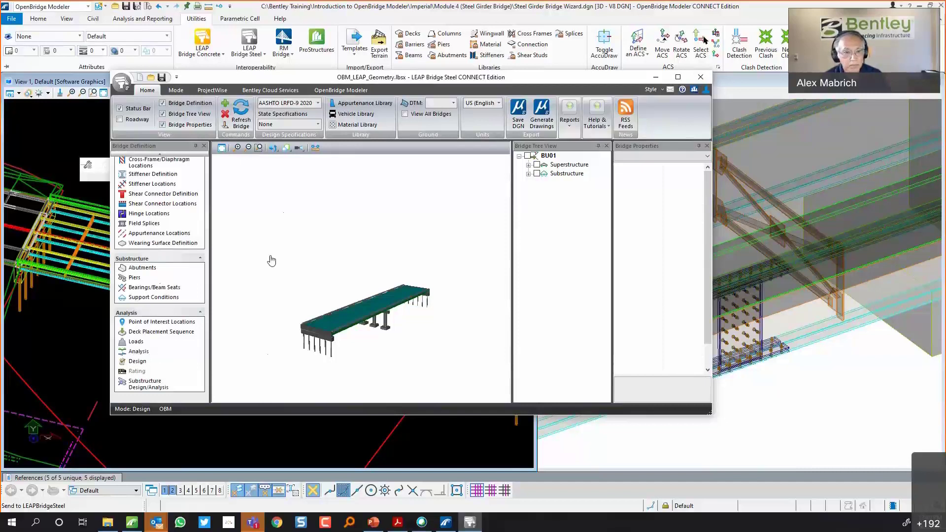
pyautogui.click(139, 352)
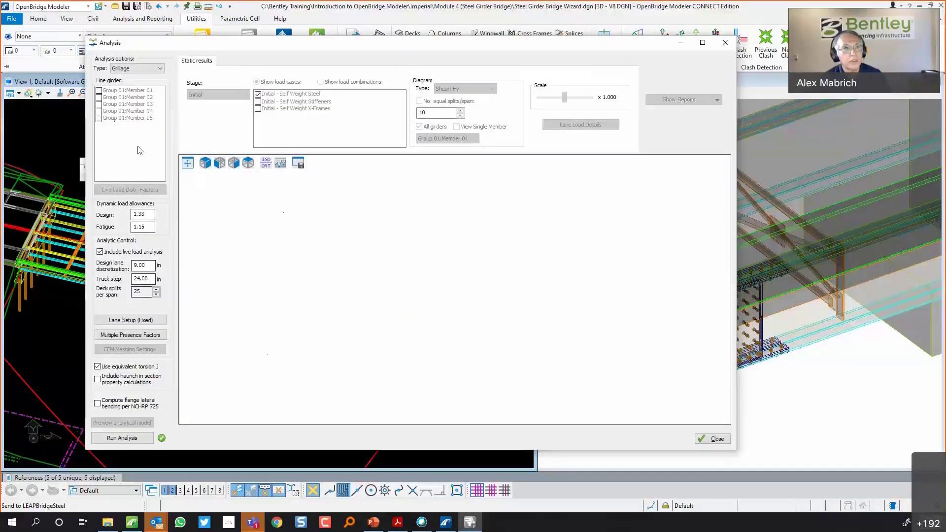
pyautogui.click(125, 68)
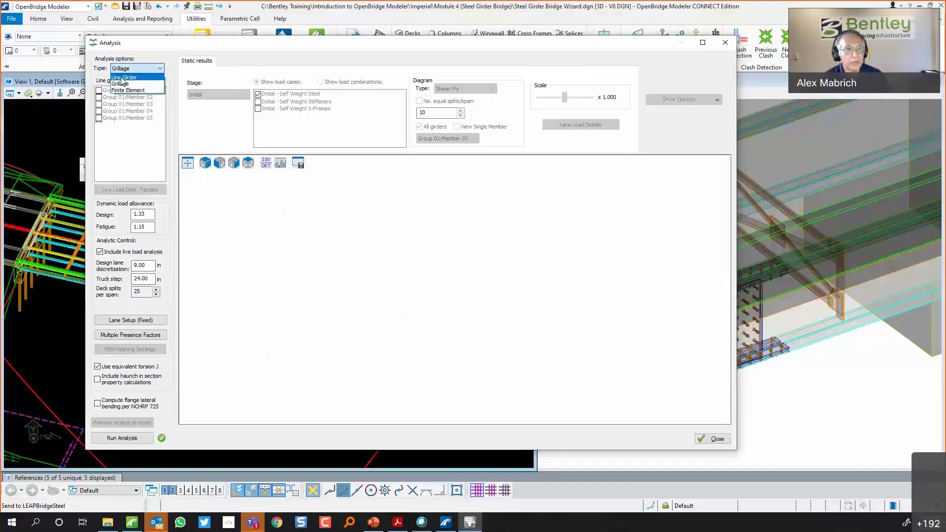
pyautogui.click(122, 78)
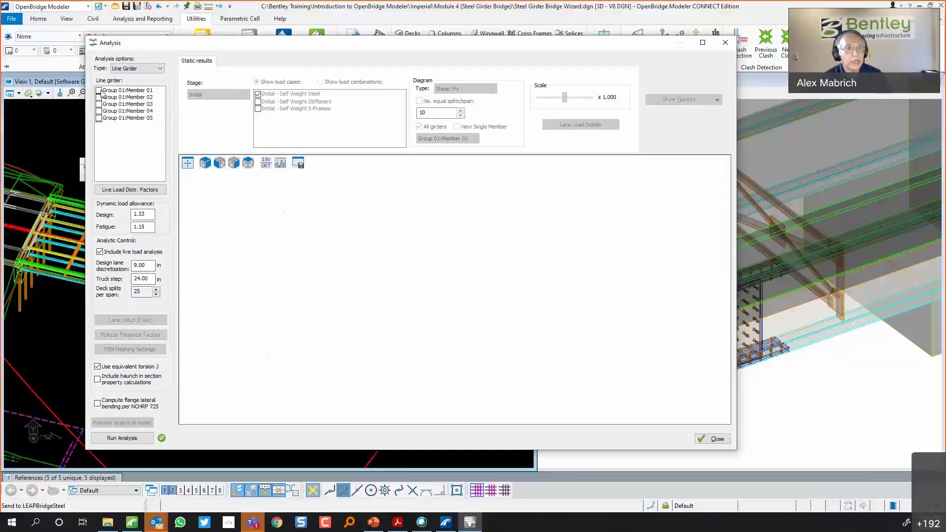
pyautogui.click(99, 91)
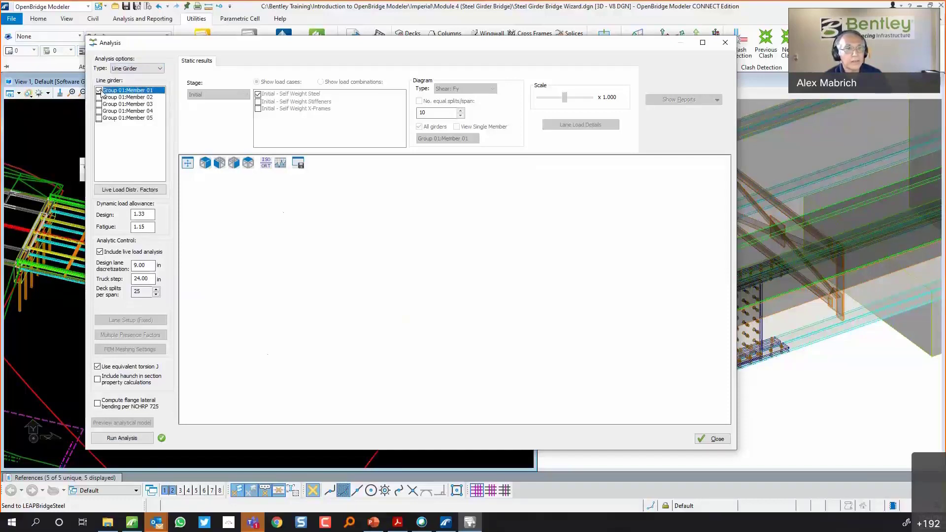
pyautogui.click(121, 440)
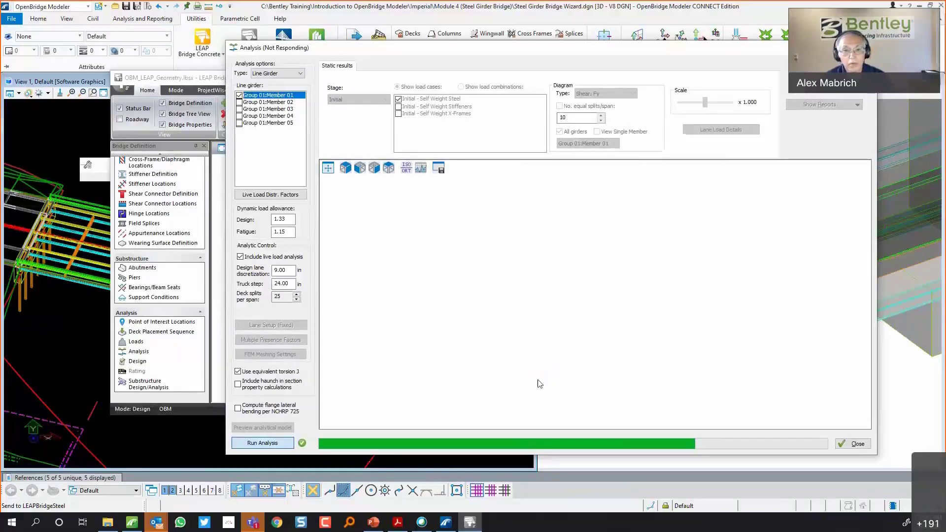
pyautogui.click(512, 283)
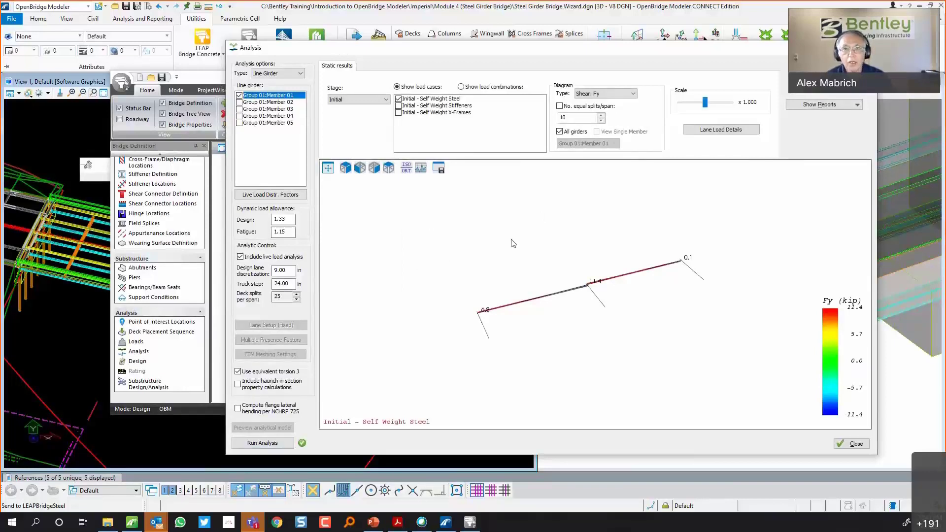
# Display the initial-stage Moment Mz diagram at scale 7.000, adding the Self Weight X-Frames load case to Self Weight Steel
pyautogui.click(618, 95)
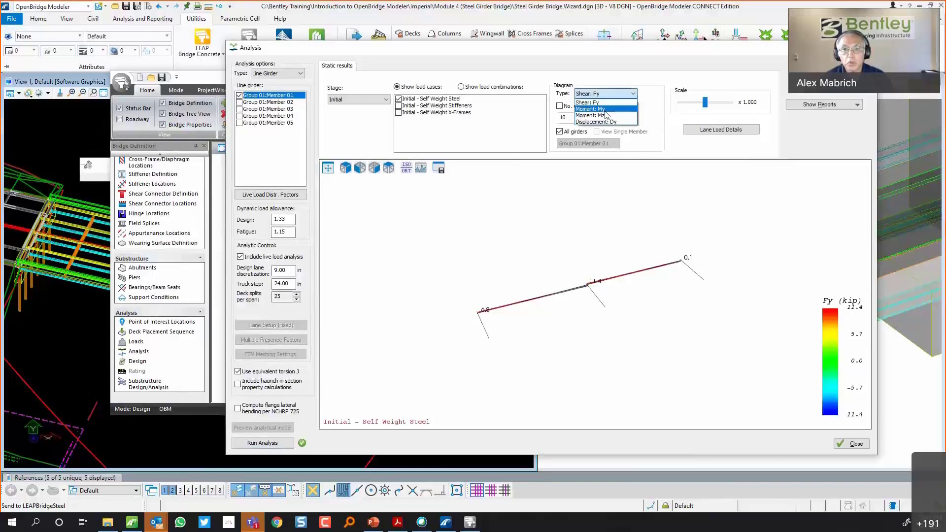
pyautogui.click(606, 116)
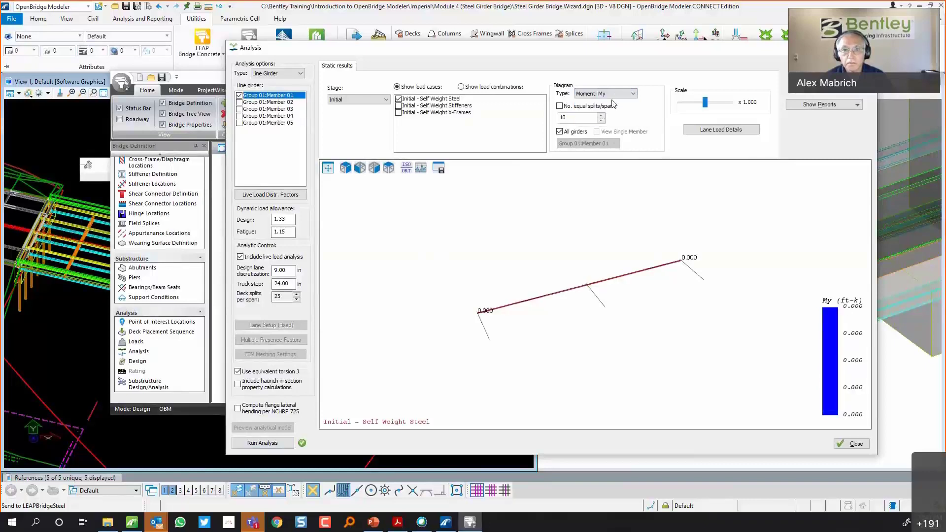
pyautogui.click(616, 94)
pyautogui.click(601, 116)
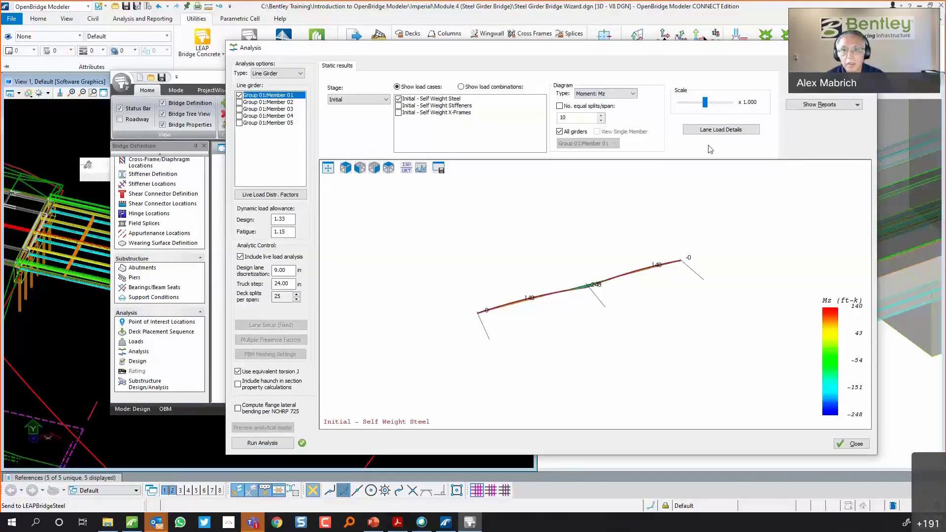
pyautogui.moveTo(709, 102); pyautogui.dragTo(725, 102)
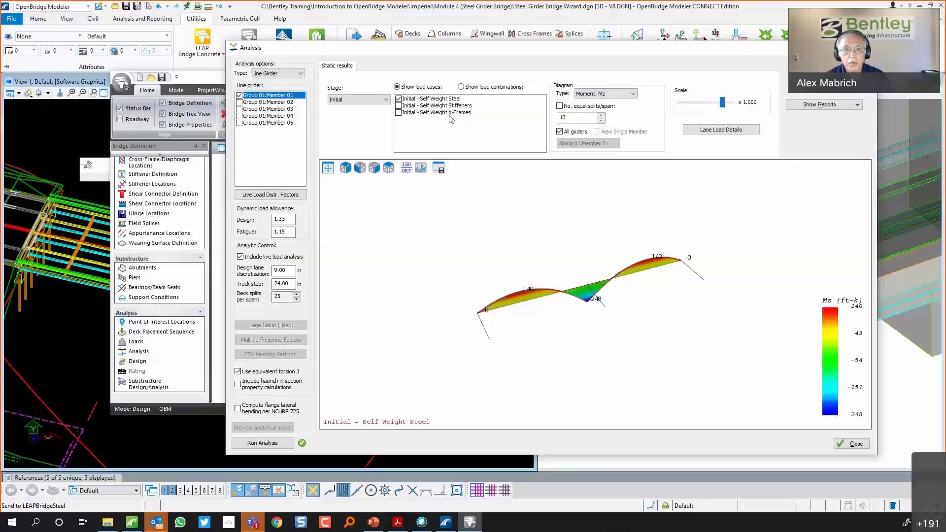
pyautogui.click(405, 113)
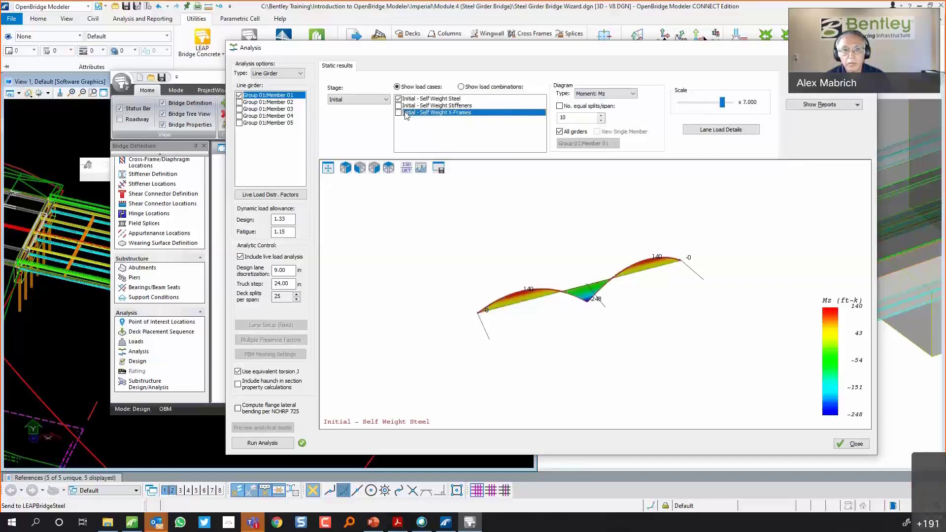
pyautogui.click(399, 113)
# View the Final stage HL-93 moment diagram at scale 4.000 and close the analysis
pyautogui.click(365, 99)
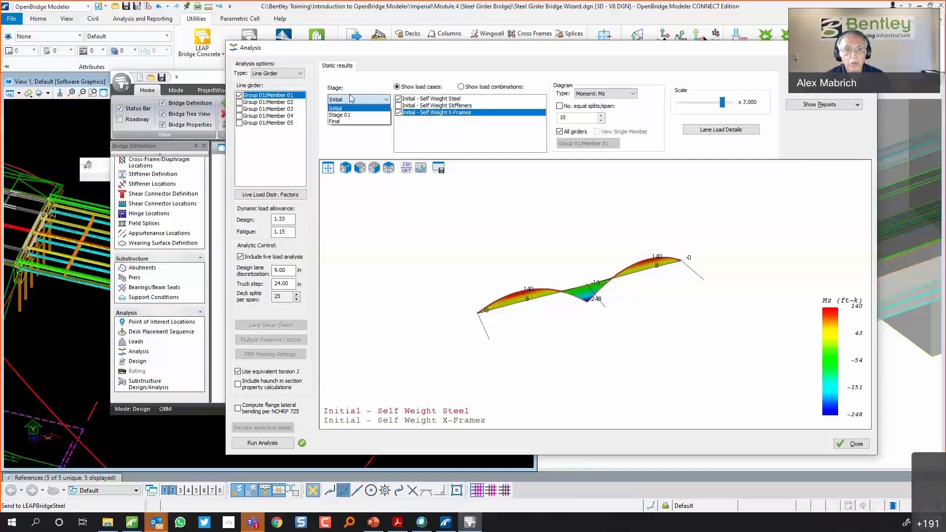
pyautogui.click(333, 121)
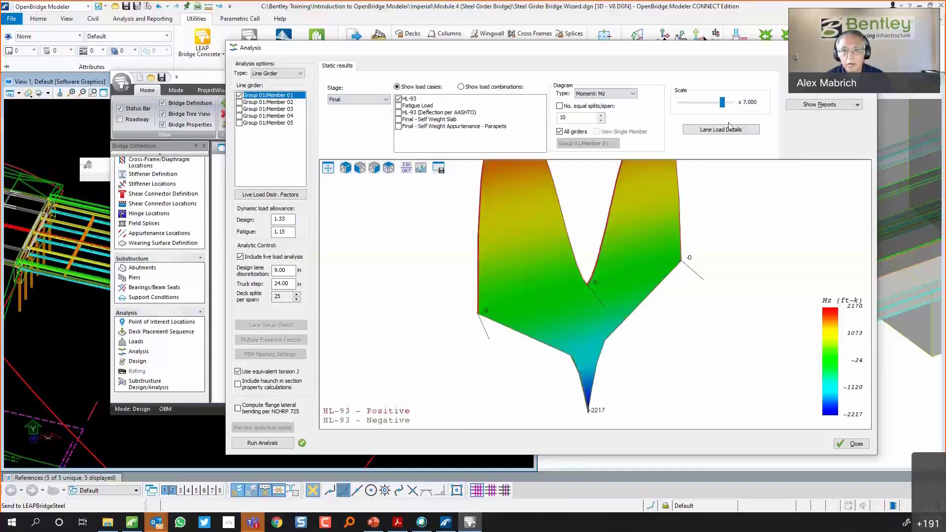
pyautogui.click(710, 103)
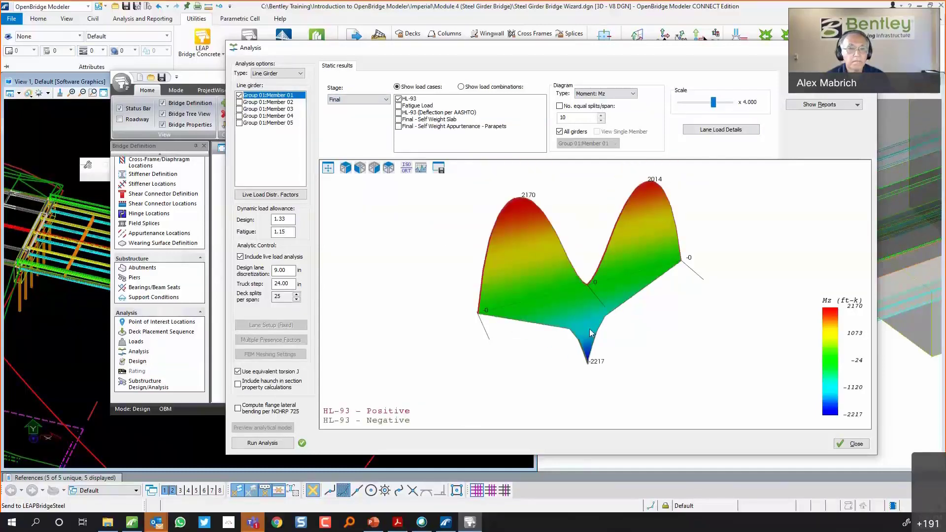
pyautogui.click(860, 447)
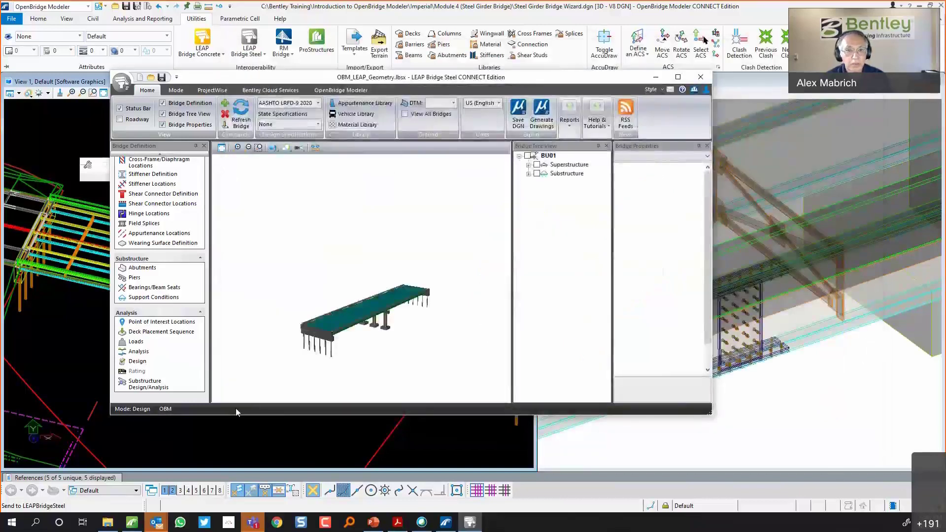
# Maximize the LEAP Bridge Steel window and run the design check on the bridge
pyautogui.doubleClick(378, 79)
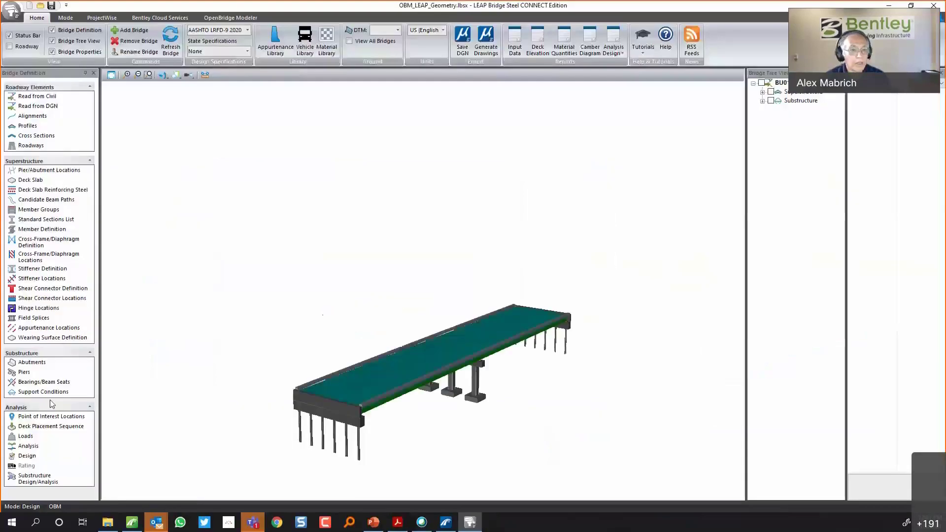
pyautogui.click(27, 455)
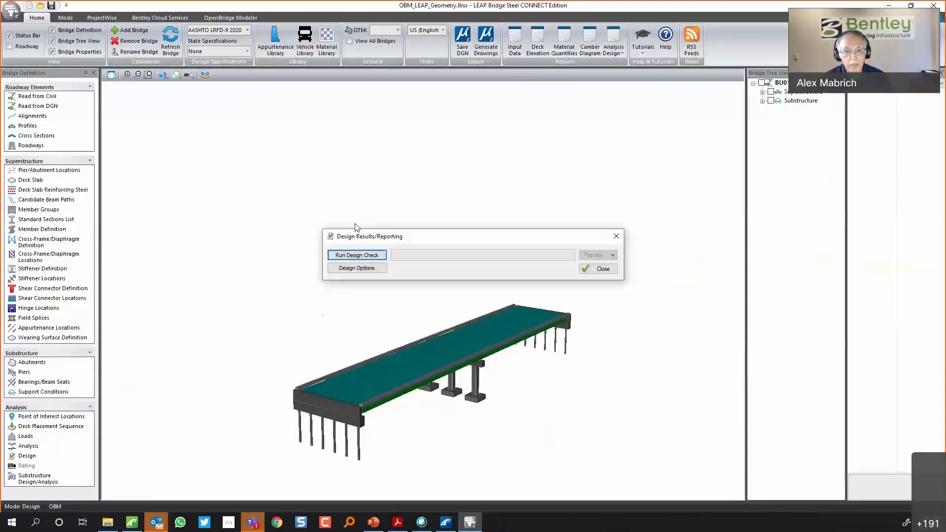
pyautogui.click(378, 256)
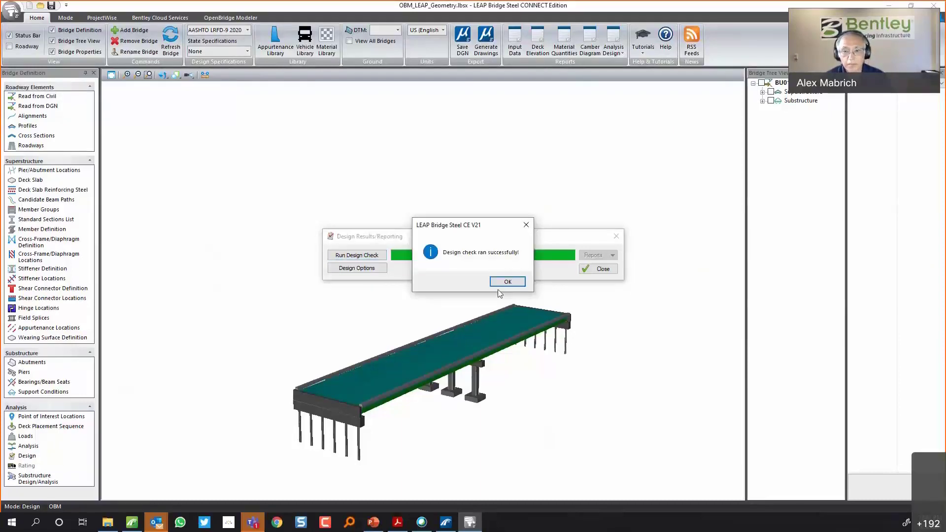
pyautogui.click(501, 286)
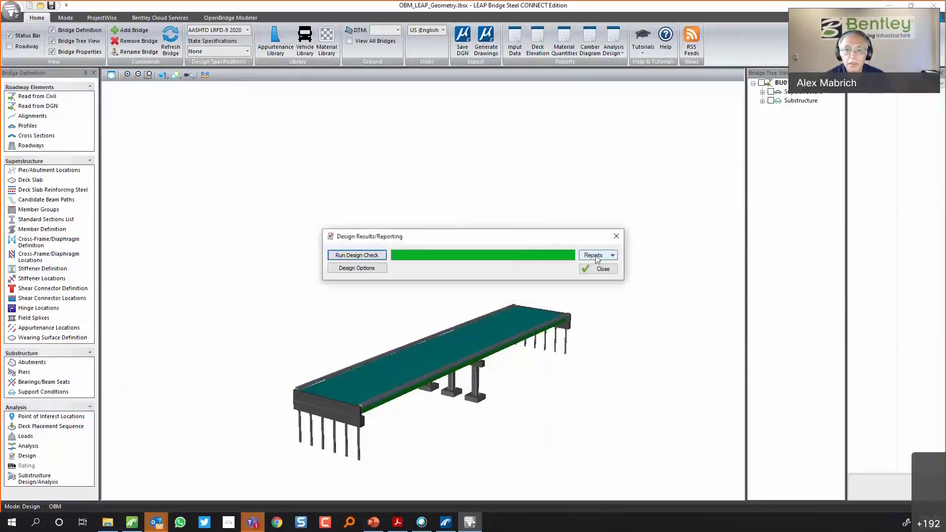
# Generate the Design Check report for all groups, members, POIs and combinations with every report type included
pyautogui.click(596, 256)
pyautogui.click(600, 267)
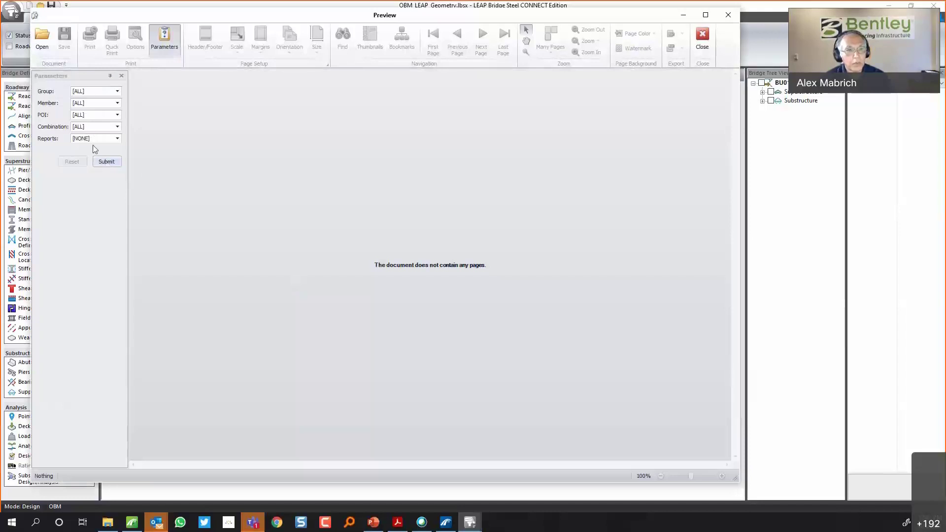
pyautogui.click(105, 139)
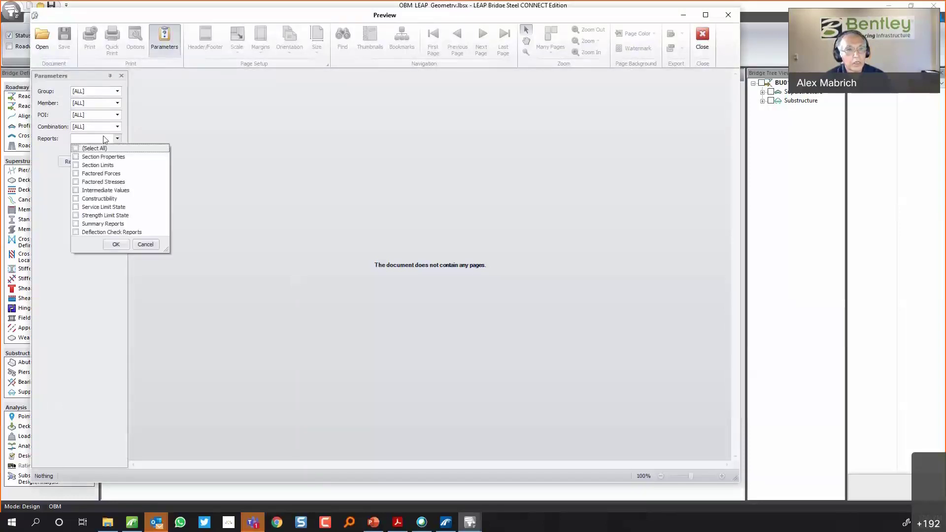
pyautogui.click(98, 151)
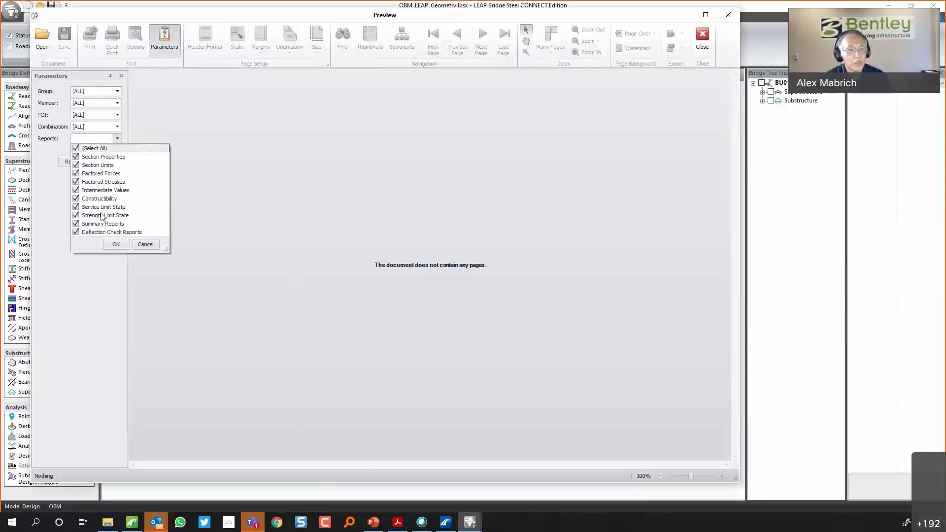
pyautogui.click(116, 243)
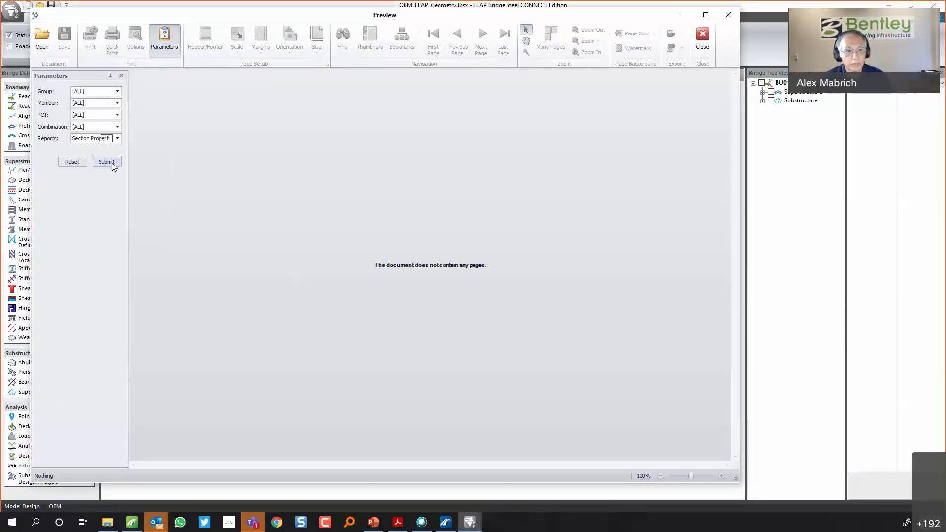
pyautogui.click(106, 161)
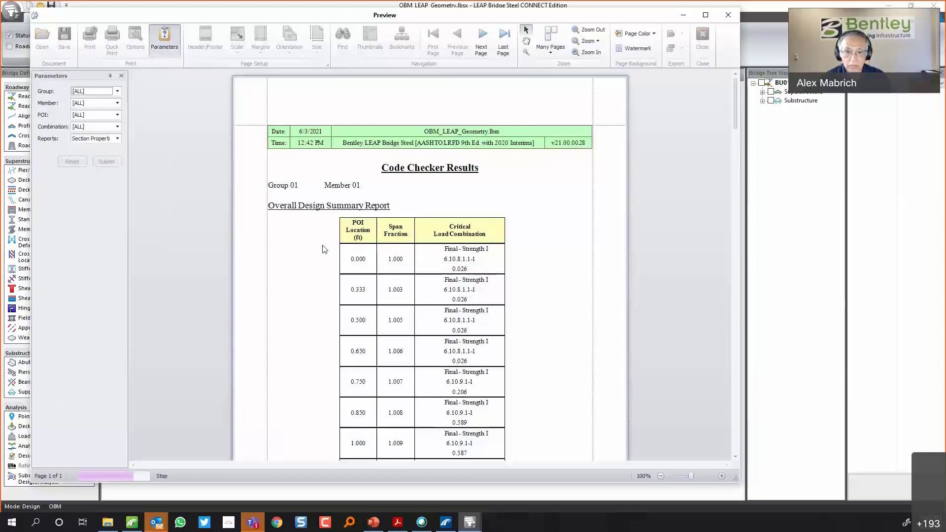
# Examine the overall design summary, section properties and detailed code checks in the Code Checker report, and close the preview
pyautogui.scroll(-3, 408, 274)
pyautogui.scroll(-3, 408, 273)
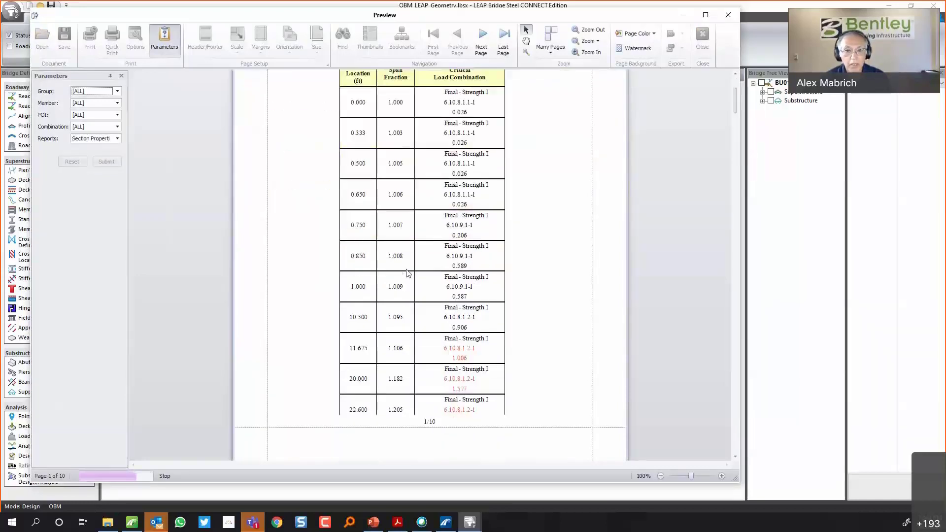
pyautogui.scroll(-13, 408, 273)
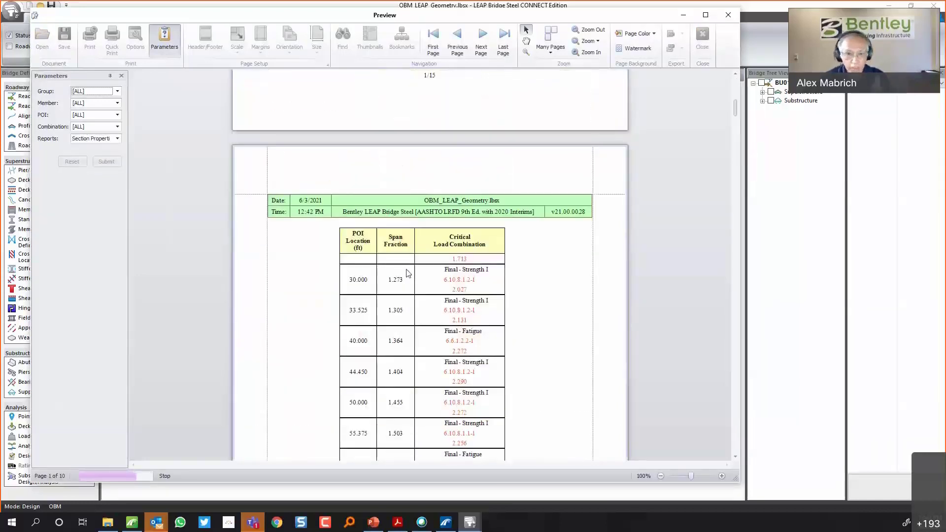
pyautogui.scroll(-8, 408, 274)
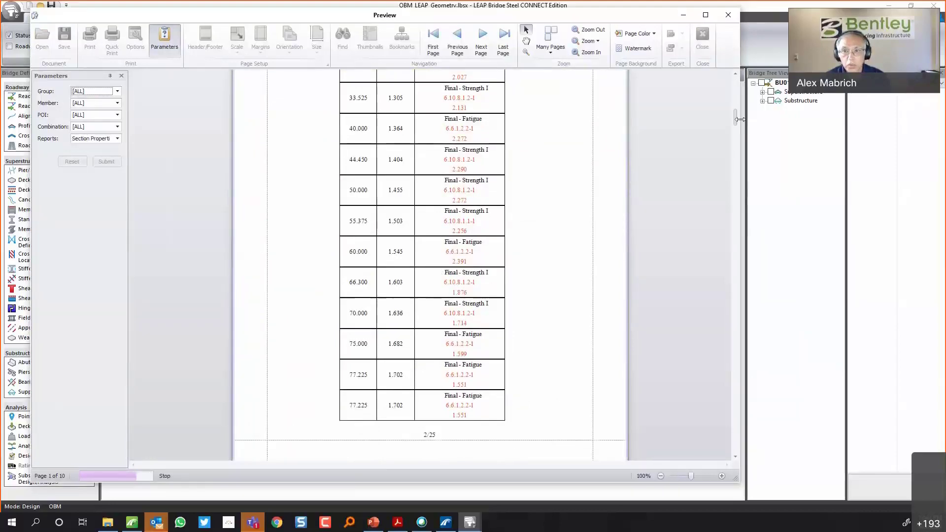
pyautogui.moveTo(734, 101); pyautogui.dragTo(731, 456)
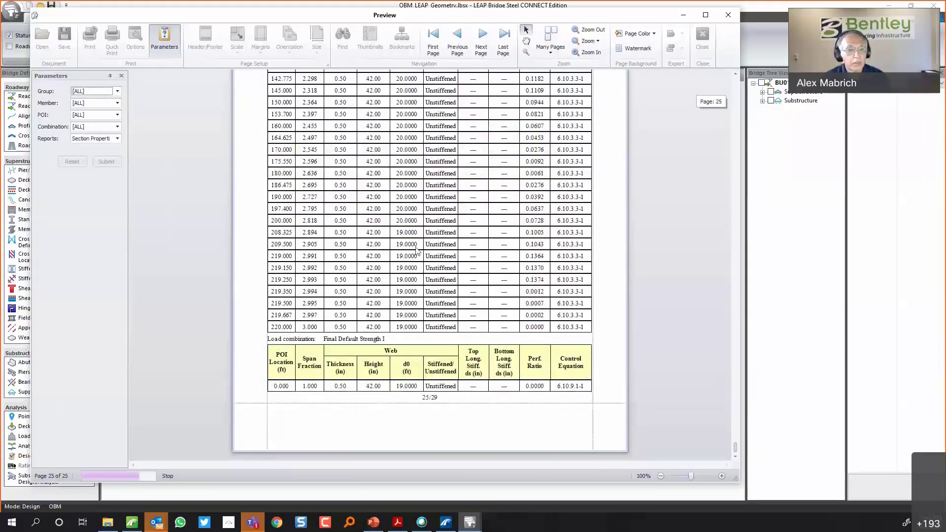
pyautogui.click(100, 140)
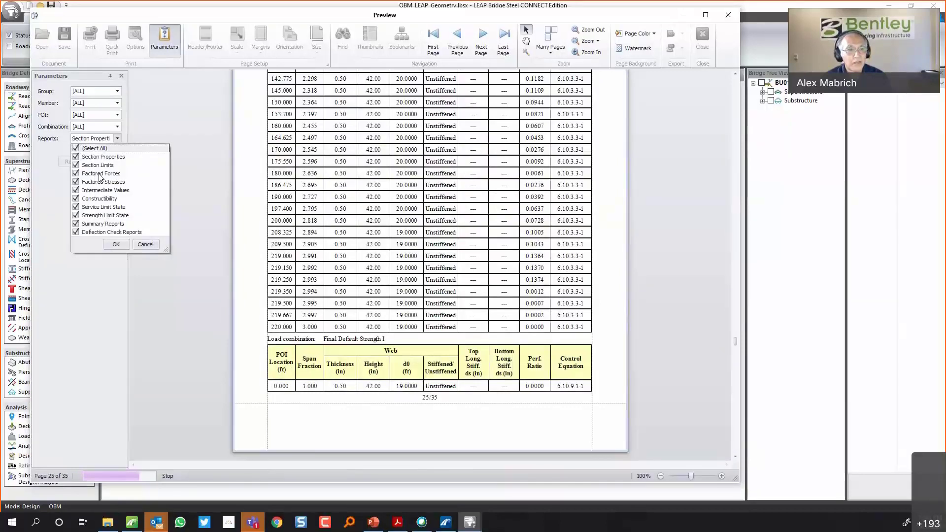
pyautogui.click(99, 175)
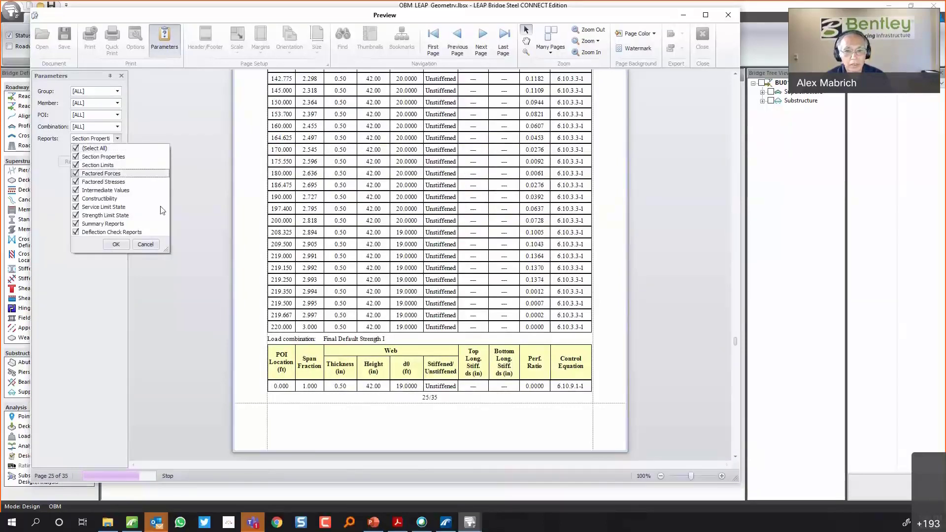
pyautogui.click(666, 270)
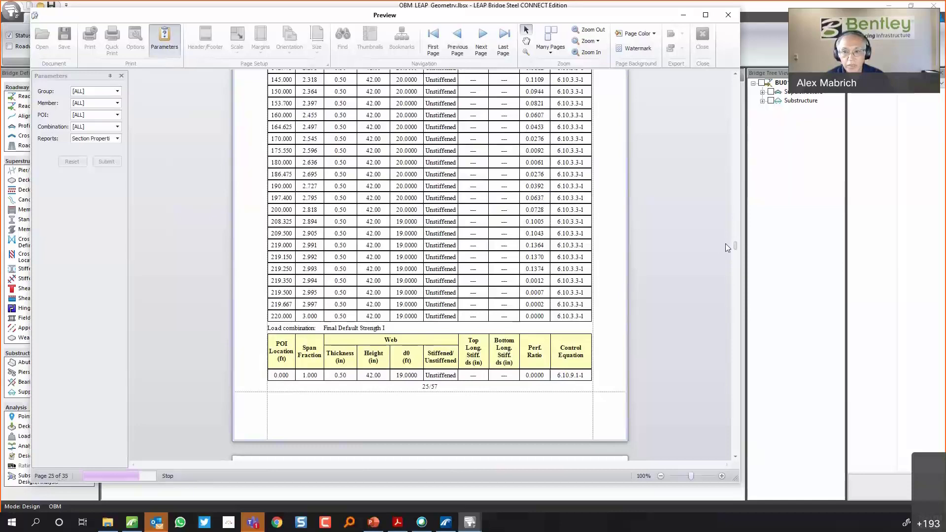
pyautogui.moveTo(736, 270); pyautogui.dragTo(737, 328)
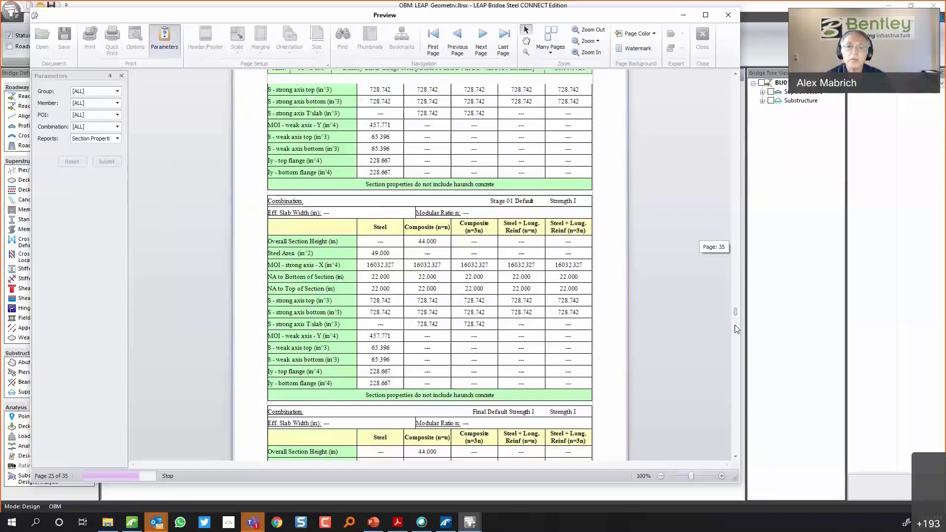
pyautogui.moveTo(736, 329); pyautogui.dragTo(735, 282)
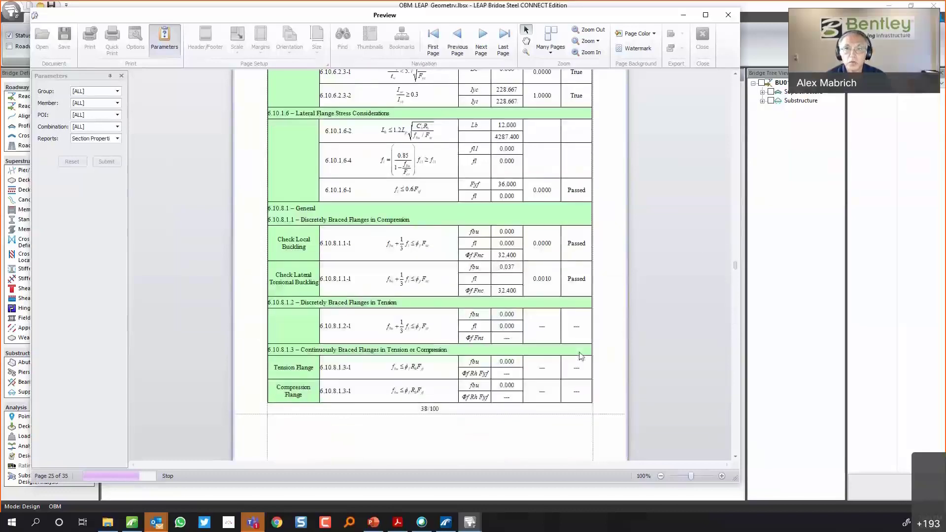
pyautogui.click(727, 18)
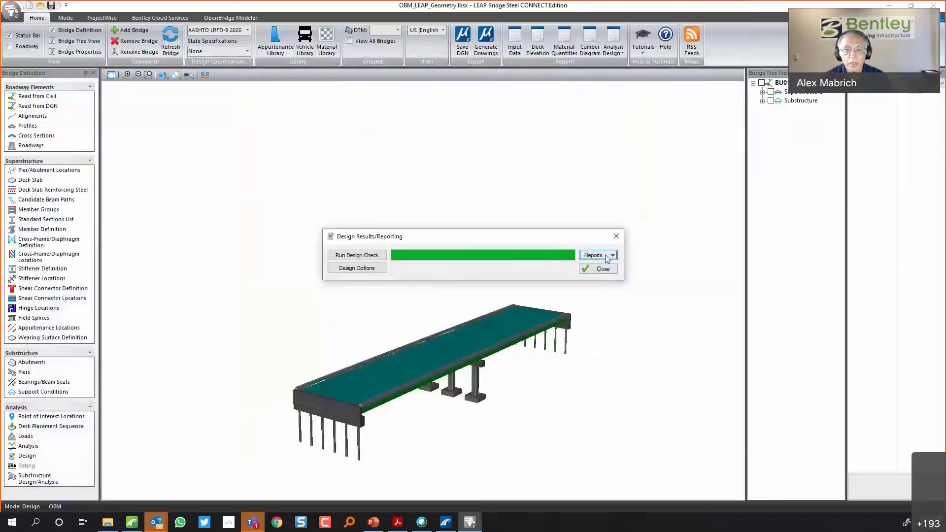
# Try to generate the Cross Frame design report, look over the other available report types, and close the design results
pyautogui.click(607, 258)
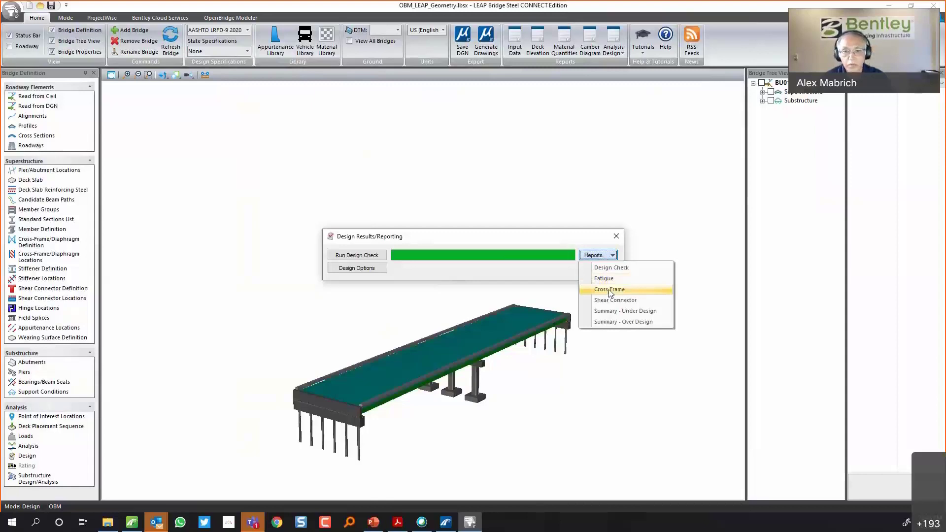
pyautogui.click(610, 289)
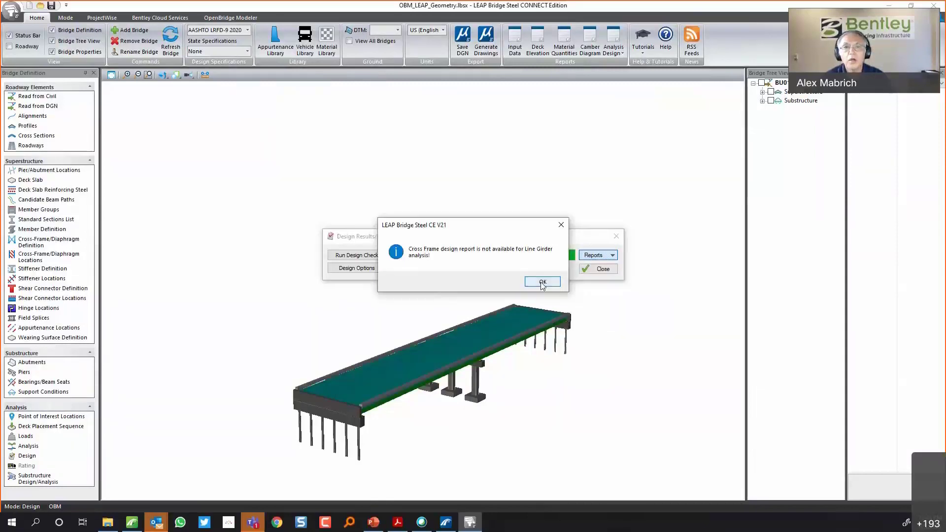
pyautogui.press('Return')
pyautogui.click(606, 260)
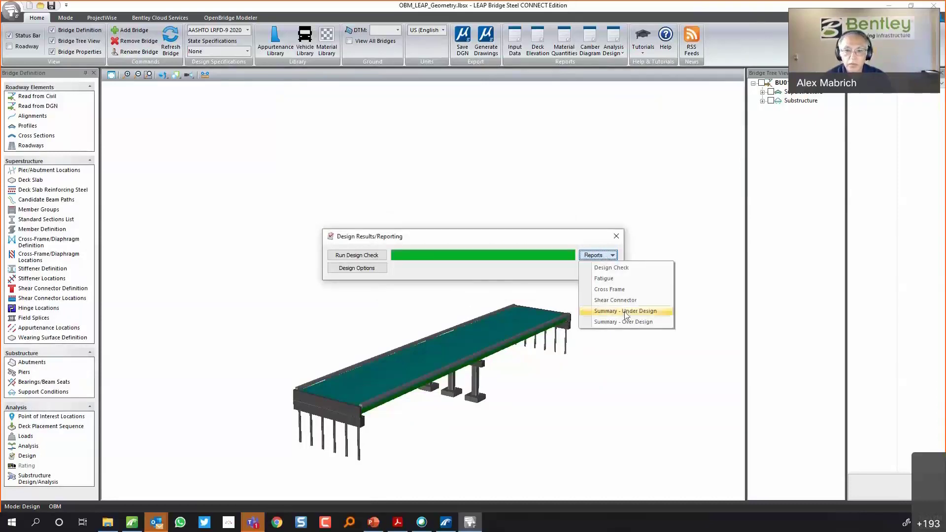
pyautogui.click(294, 323)
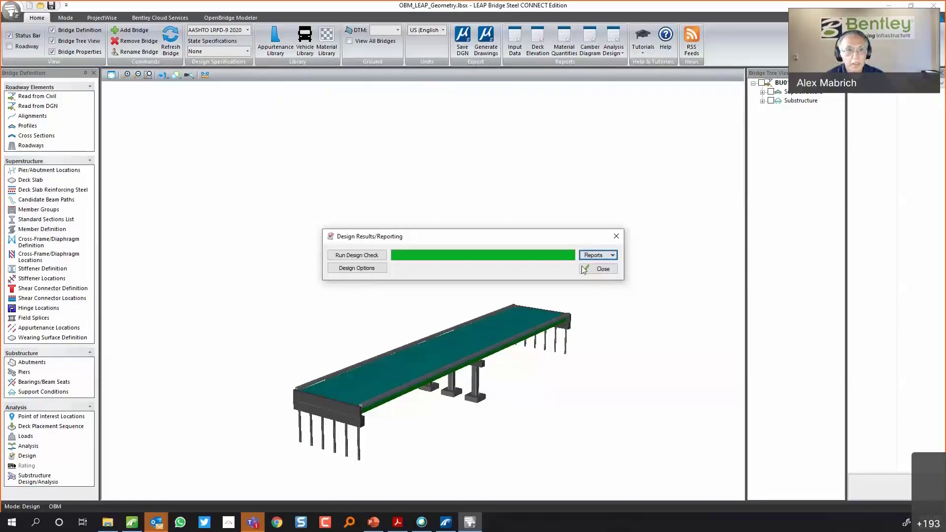
pyautogui.click(598, 268)
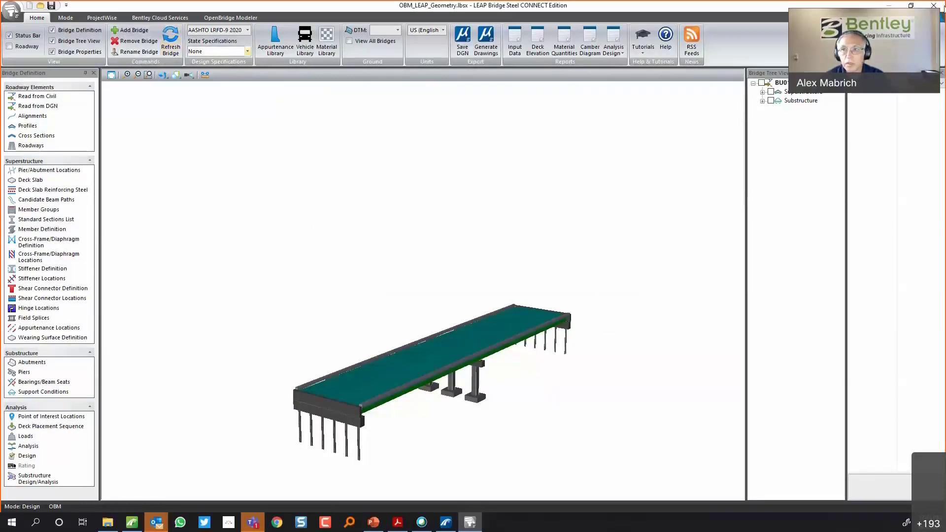
# Exit LEAP Bridge Steel, saving the bridge file as OBM_LEAP_Geometry
pyautogui.click(933, 5)
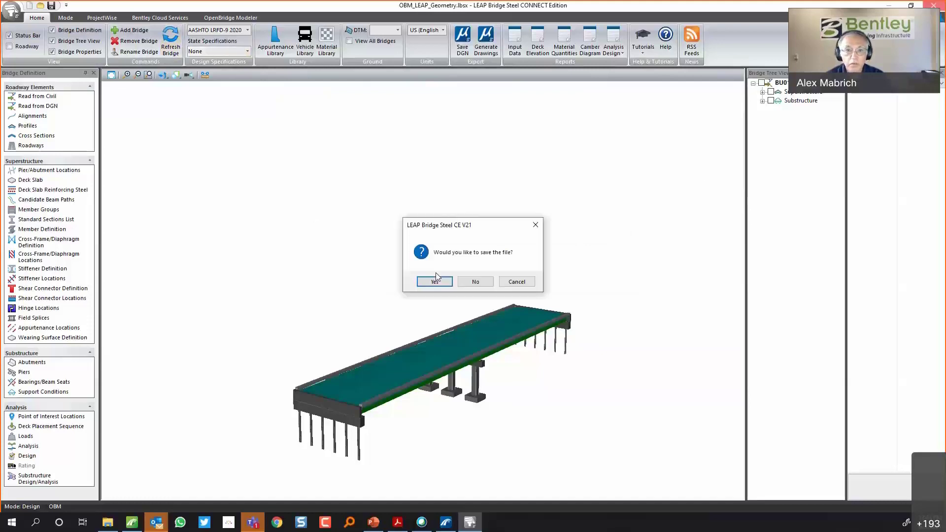
pyautogui.click(434, 282)
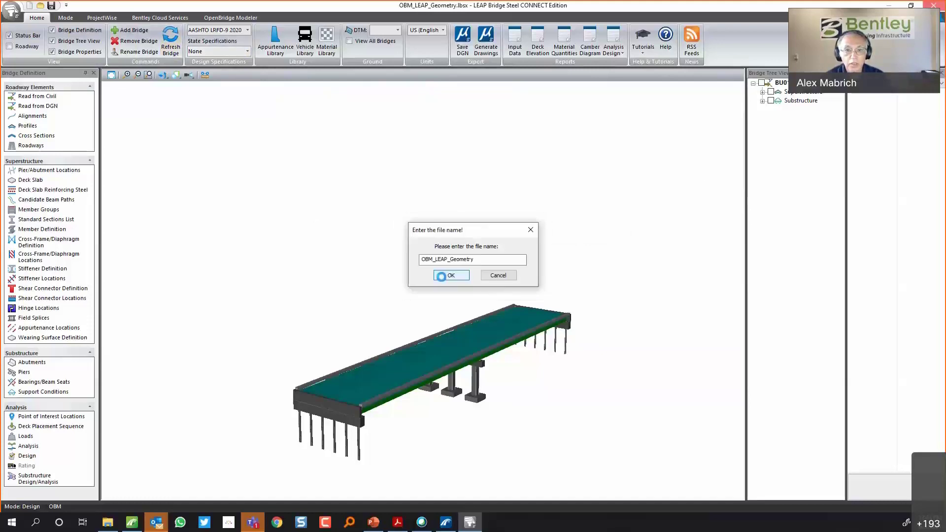
pyautogui.press('Return')
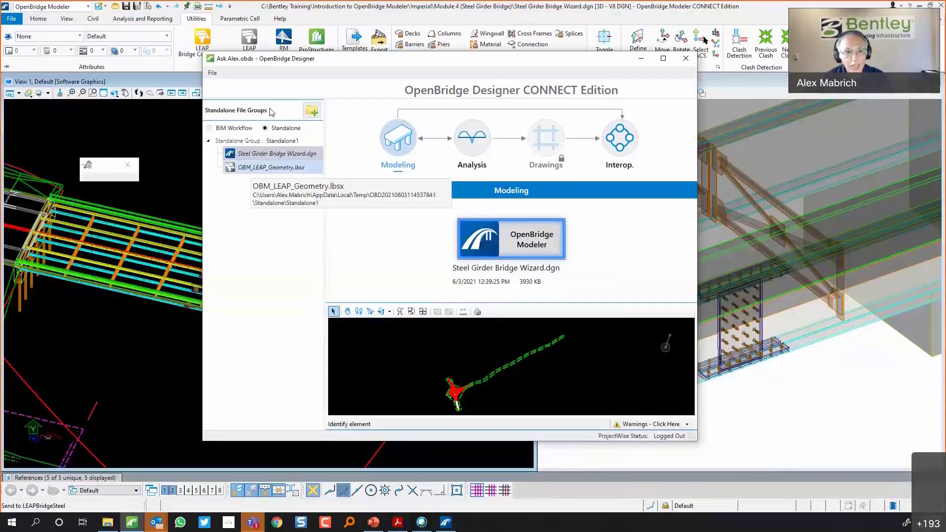
# View the analysis entry for OBM_LEAP_Geometry.lbsx and the options available for its standalone group
pyautogui.click(270, 168)
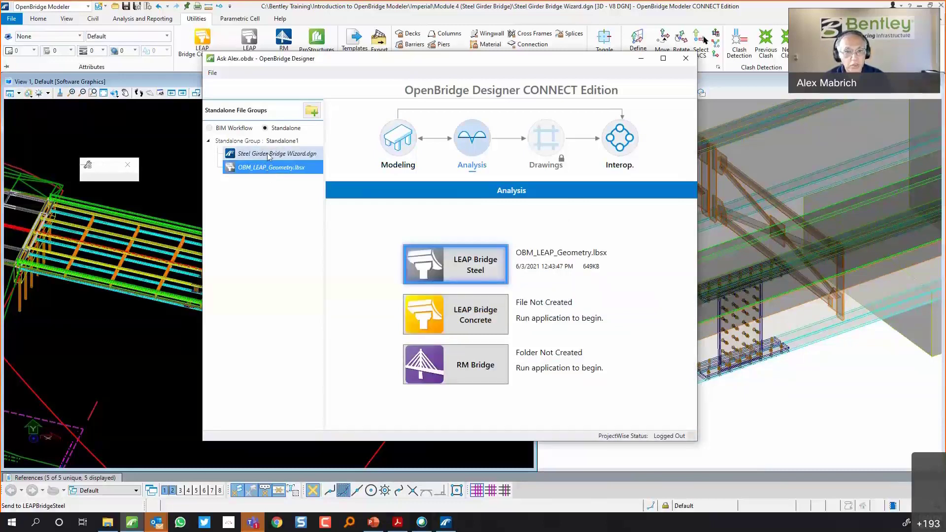
pyautogui.rightClick(267, 146)
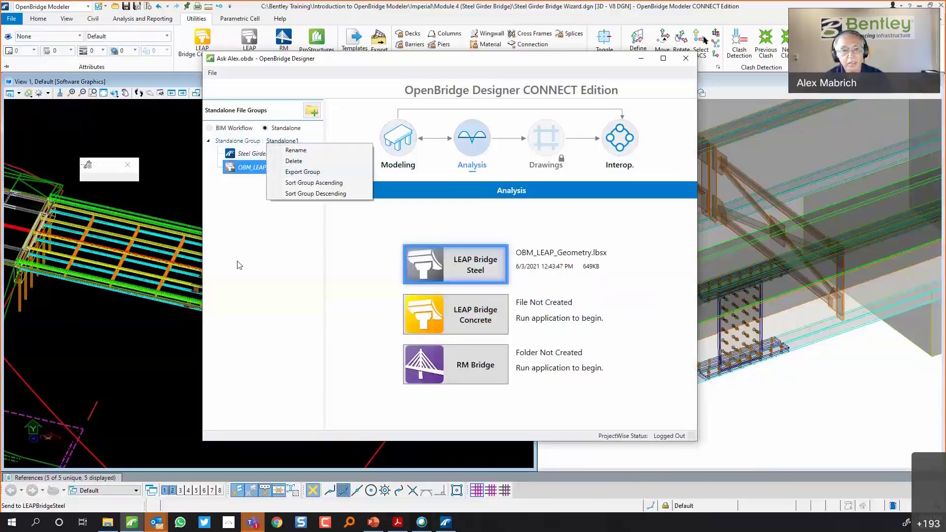
pyautogui.click(303, 289)
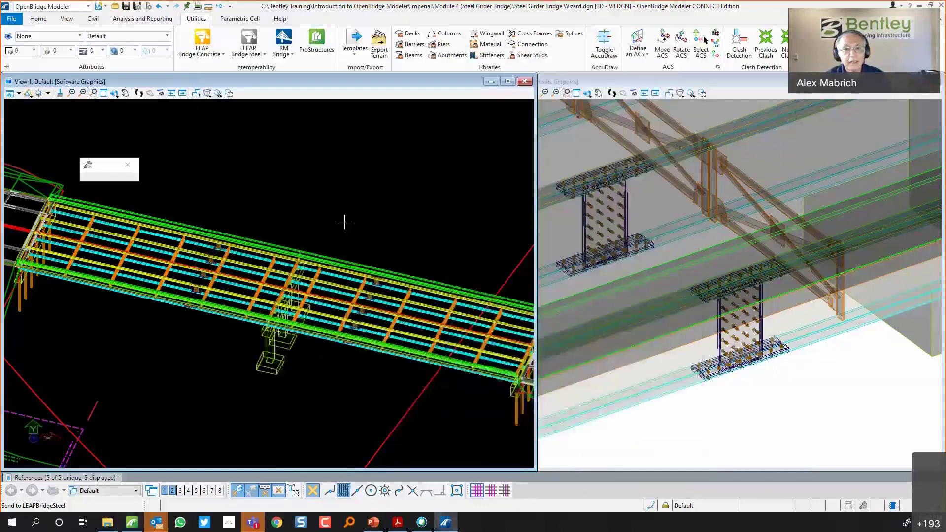
# In OpenBridge Modeler, start Place Shear Studs with the Shear stud feature definition on the bridge's steel beam group
pyautogui.scroll(-2, 344, 222)
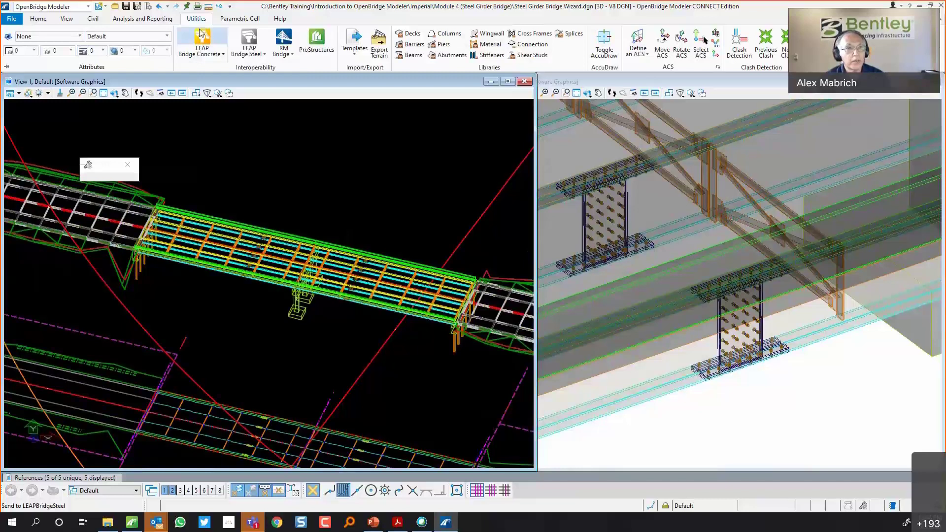
pyautogui.click(158, 19)
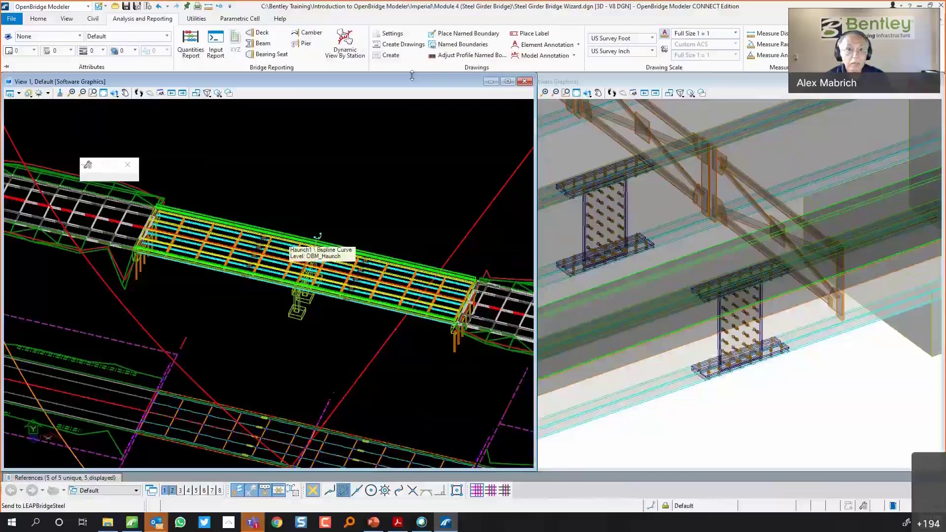
pyautogui.click(37, 19)
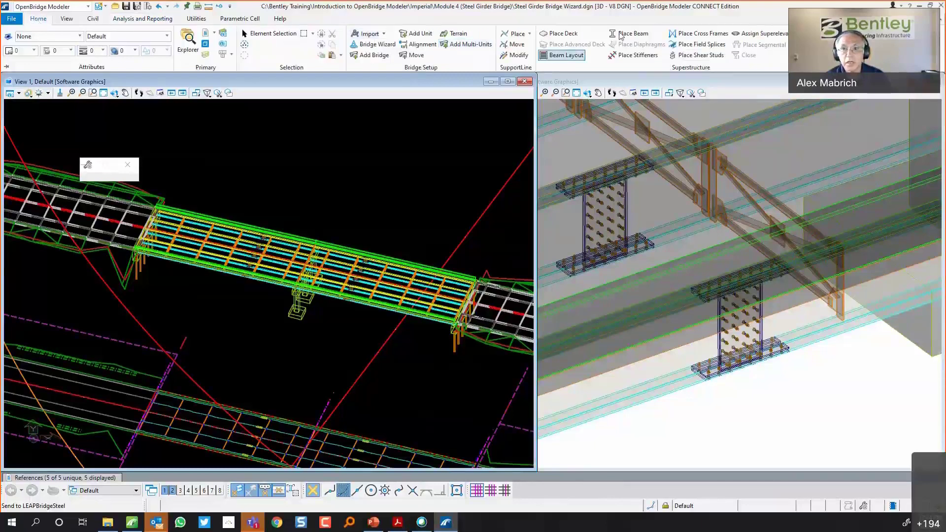
pyautogui.click(710, 55)
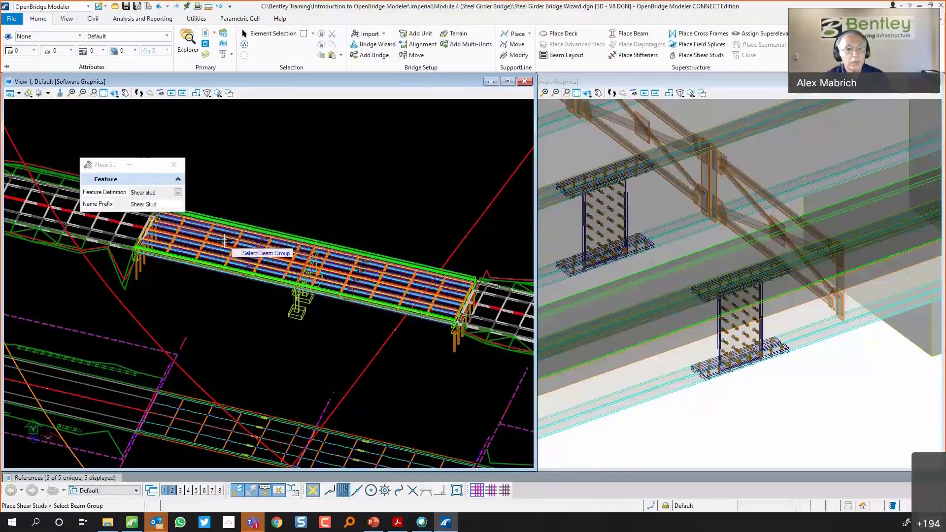
pyautogui.click(257, 209)
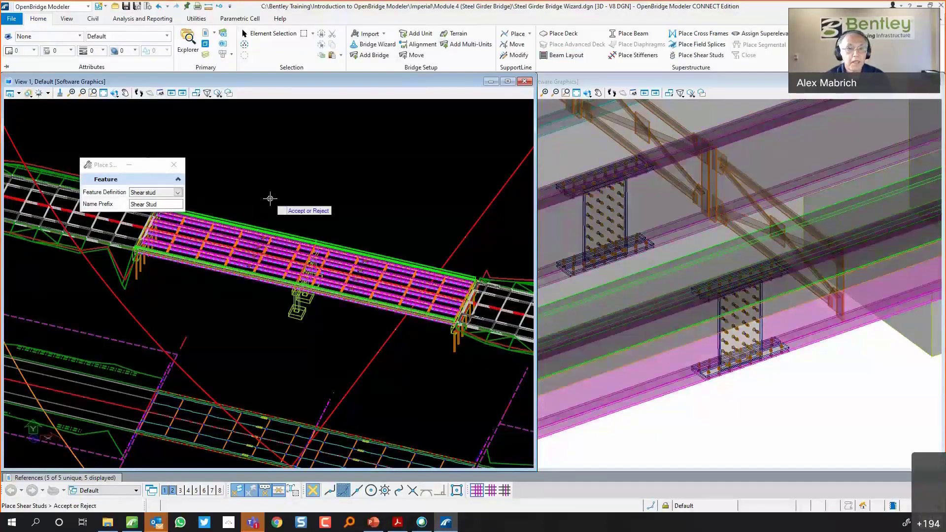
pyautogui.click(270, 198)
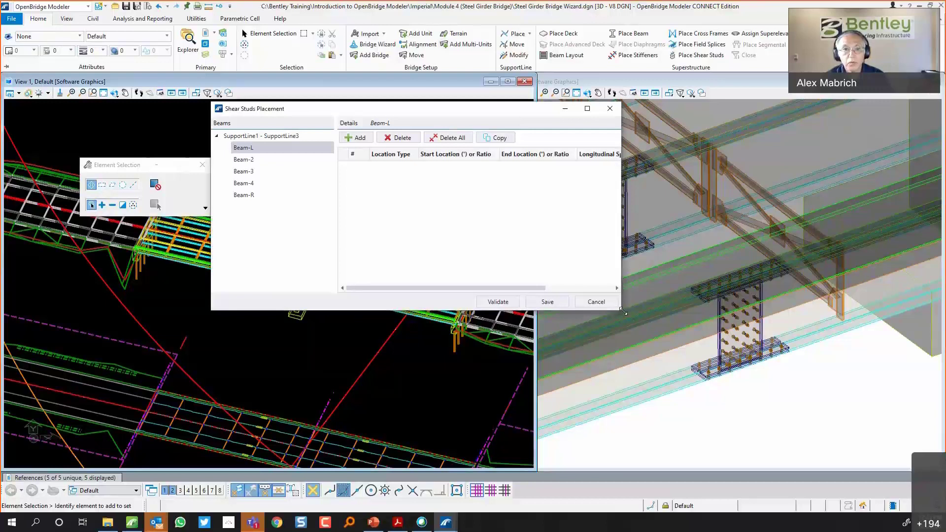
# Add a distance-based shear stud entry for Beam-L, with start location 0.5 ft and end location 218 ft
pyautogui.moveTo(665, 326); pyautogui.dragTo(701, 354)
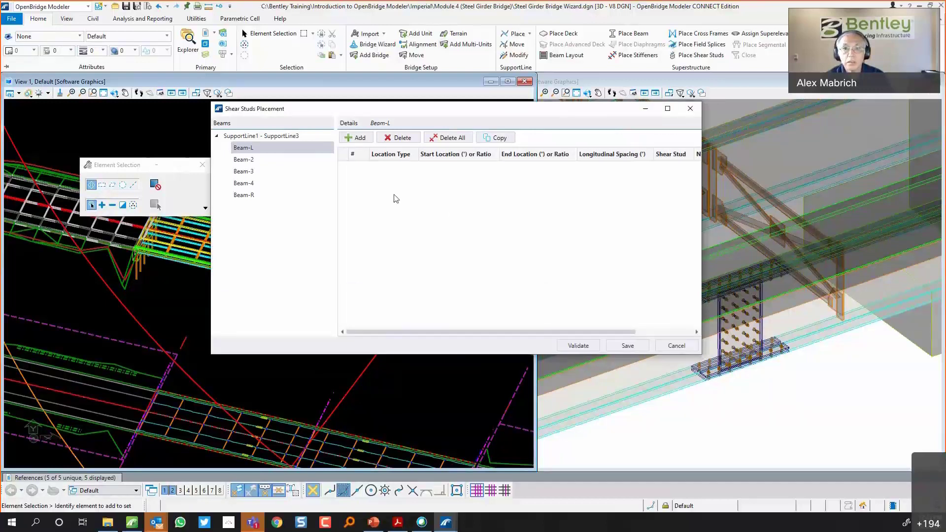
pyautogui.click(358, 140)
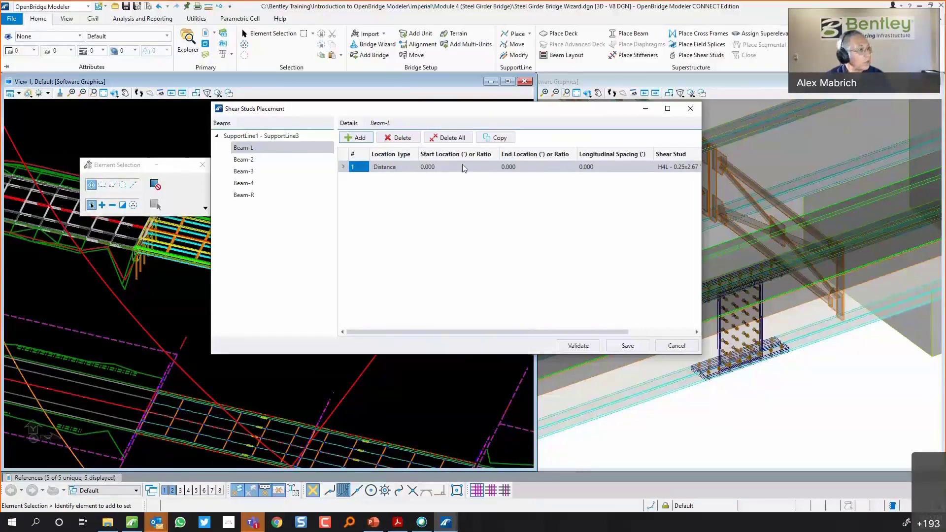
pyautogui.doubleClick(463, 168)
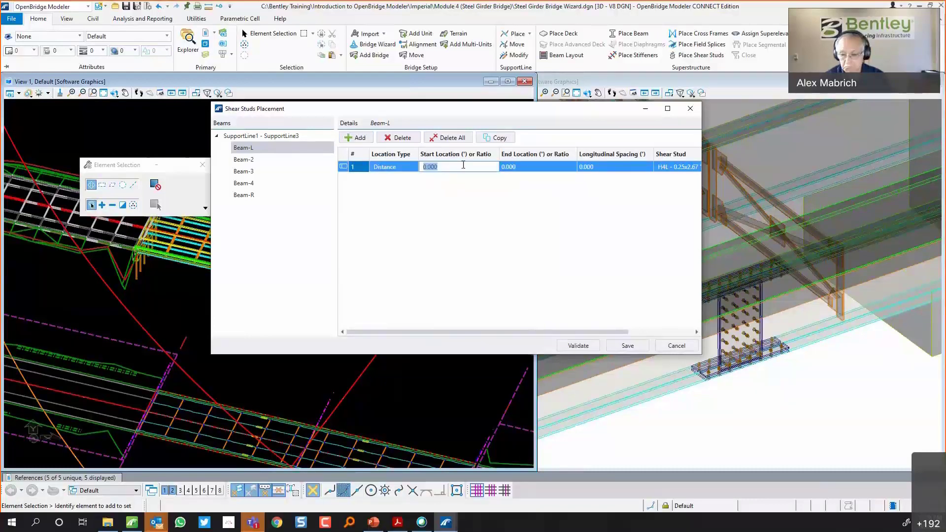
pyautogui.write('0.5')
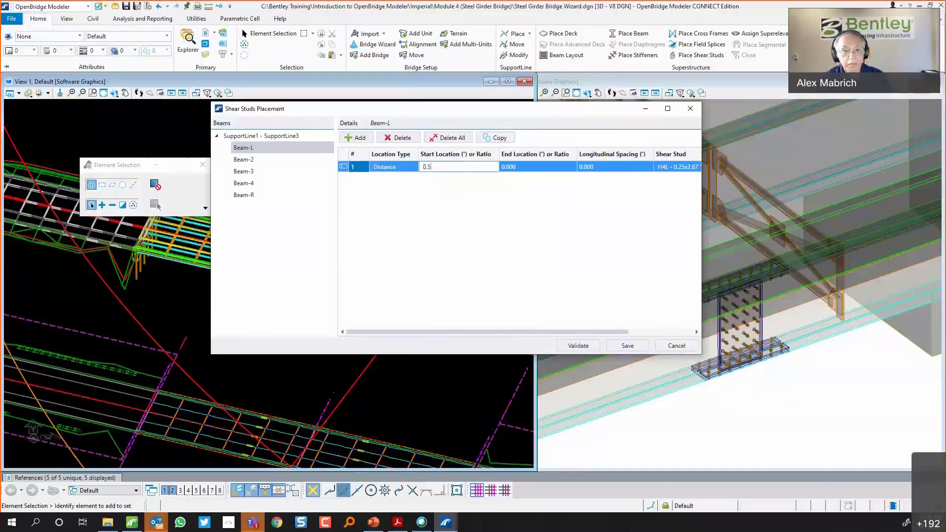
pyautogui.press('Tab')
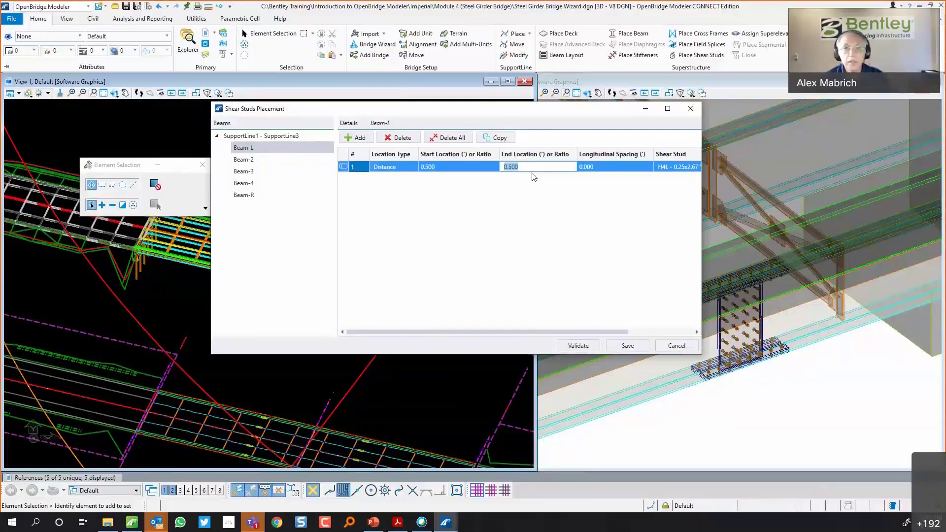
pyautogui.write('218')
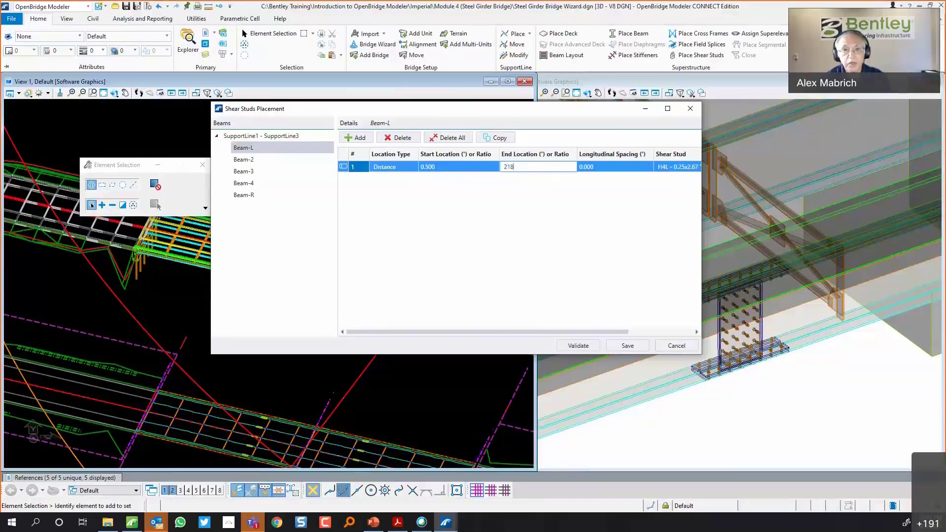
pyautogui.press('Tab')
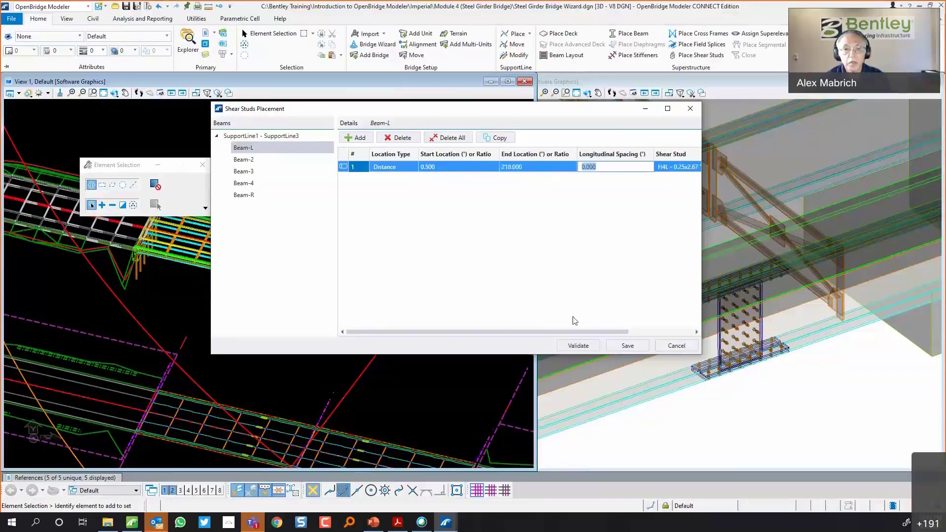
# Set the Beam-L stud longitudinal spacing to 0.75 ft and keep the H4L - 0.25x2.67" stud type after viewing the alternatives
pyautogui.moveTo(570, 335); pyautogui.dragTo(623, 334)
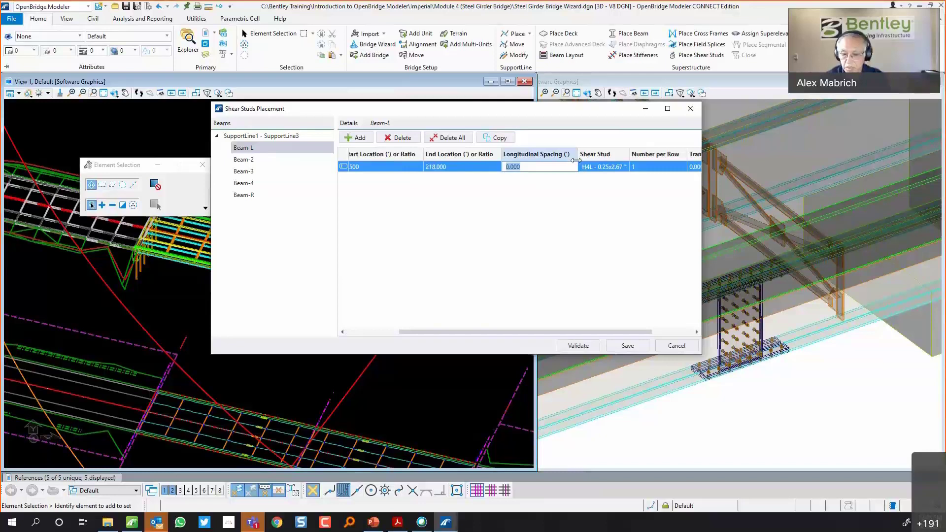
pyautogui.write('0.75')
pyautogui.click(593, 167)
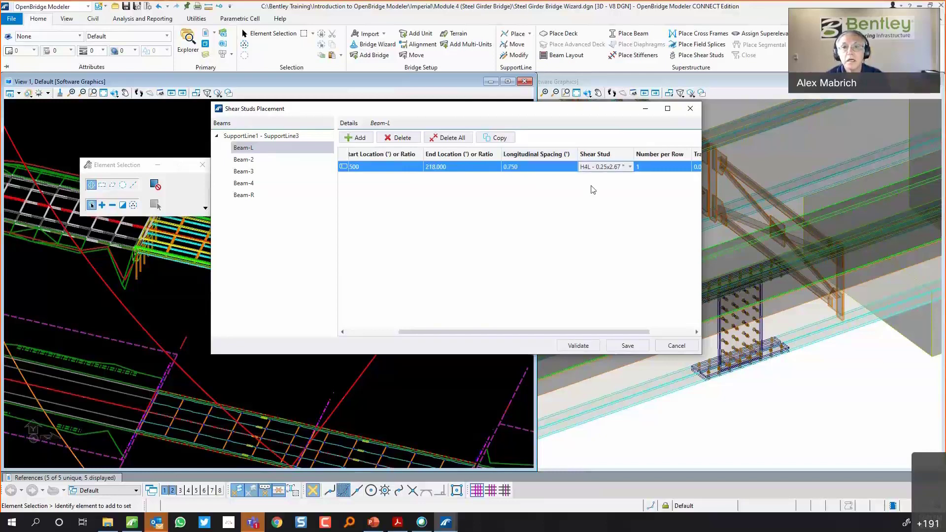
pyautogui.click(609, 168)
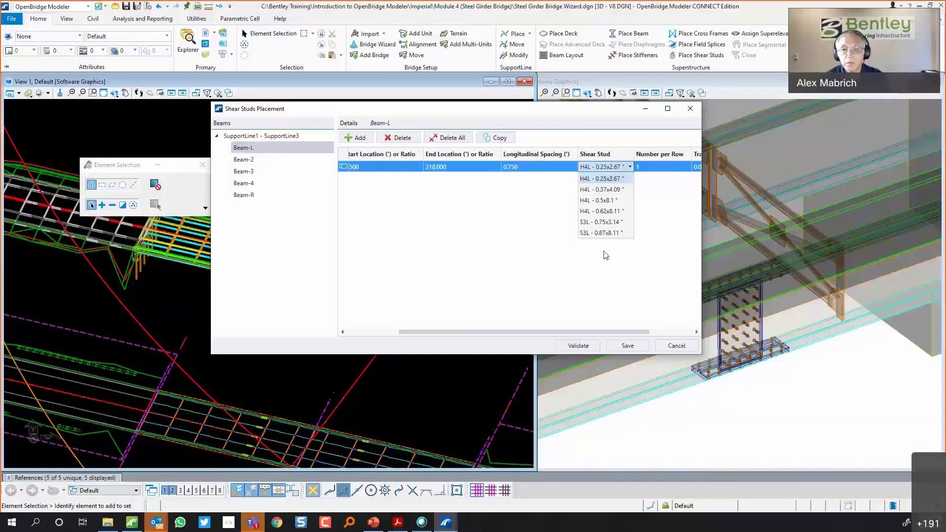
pyautogui.click(630, 330)
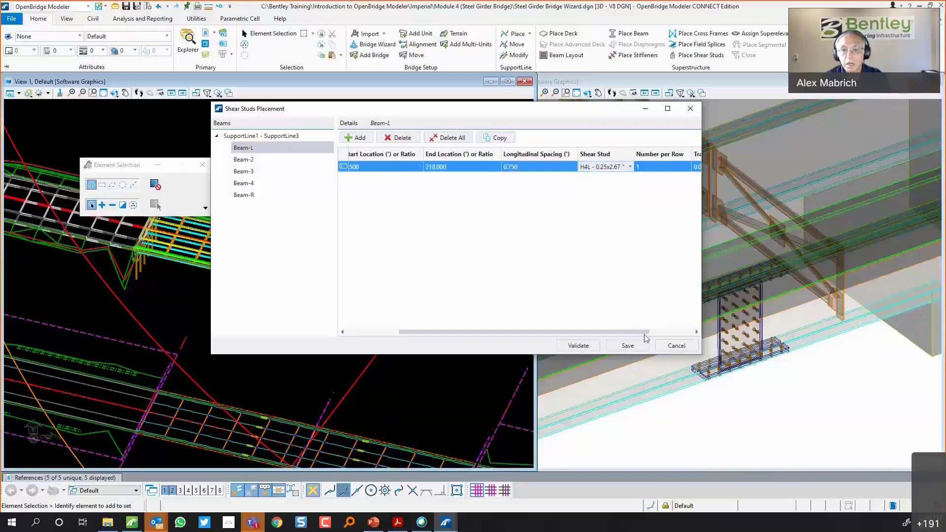
pyautogui.moveTo(646, 331); pyautogui.dragTo(688, 331)
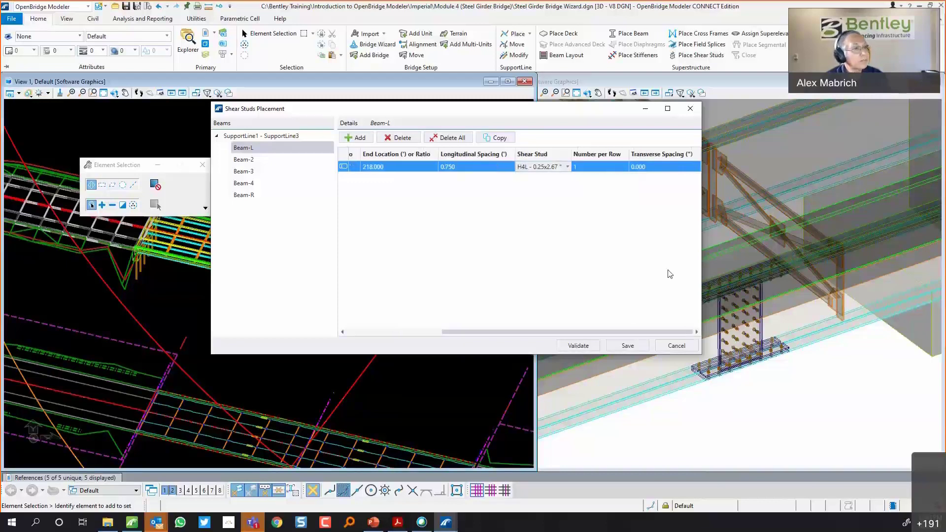
# Specify 3 studs per row with a transverse spacing of 6 inches for Beam-L
pyautogui.click(605, 168)
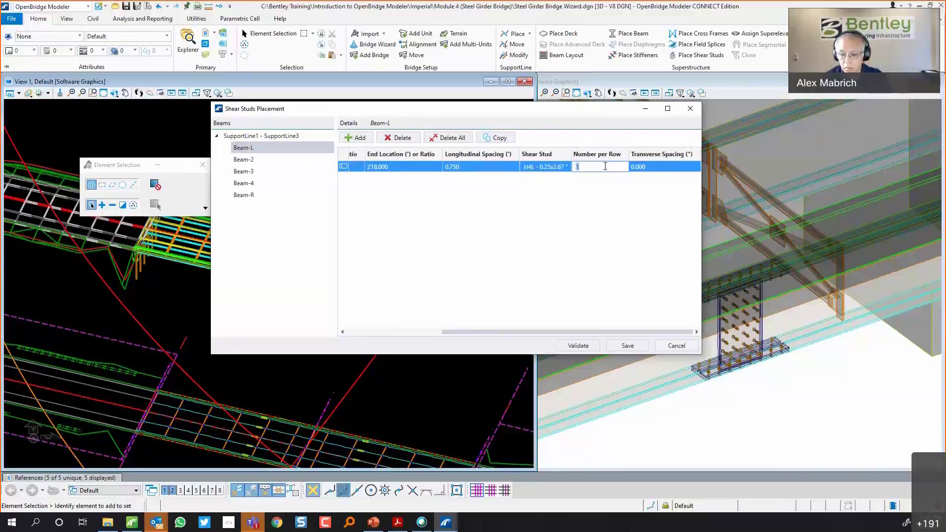
pyautogui.write('3')
pyautogui.press('Tab')
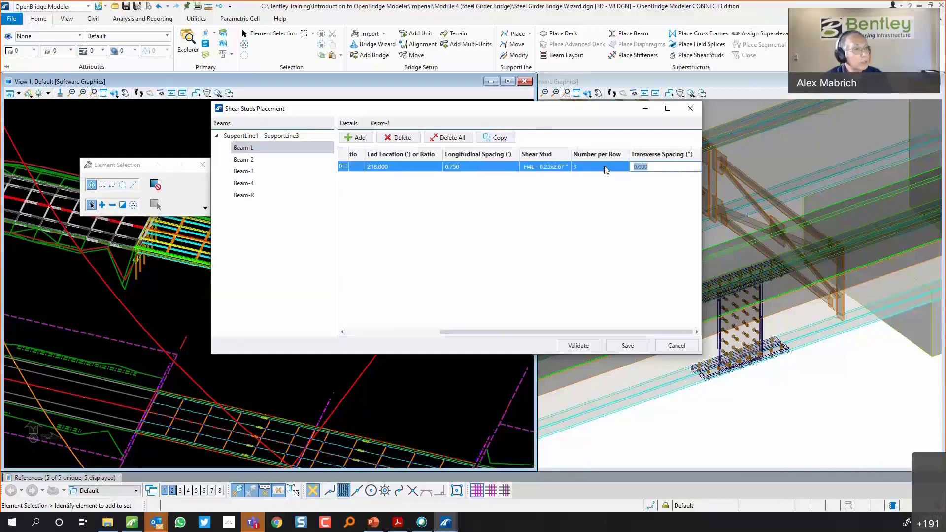
pyautogui.write('6')
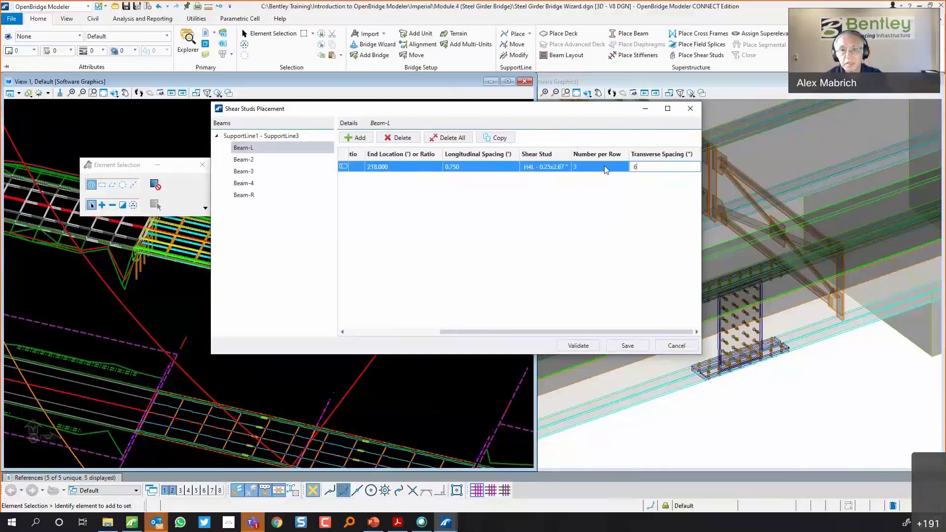
pyautogui.press('Return')
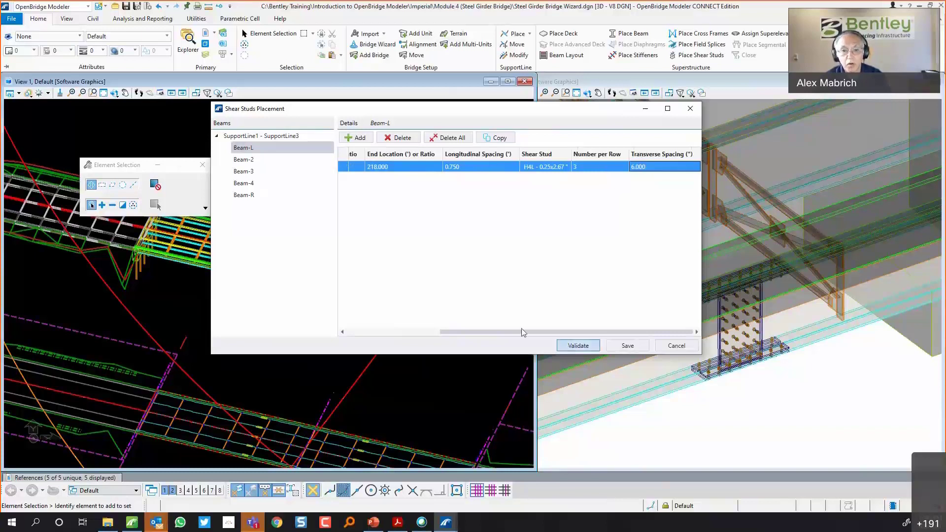
# Copy the Beam-L stud layout to Beam-2, Beam-3, Beam-4 and Beam-R, and save the shear stud placement
pyautogui.moveTo(443, 333); pyautogui.dragTo(333, 341)
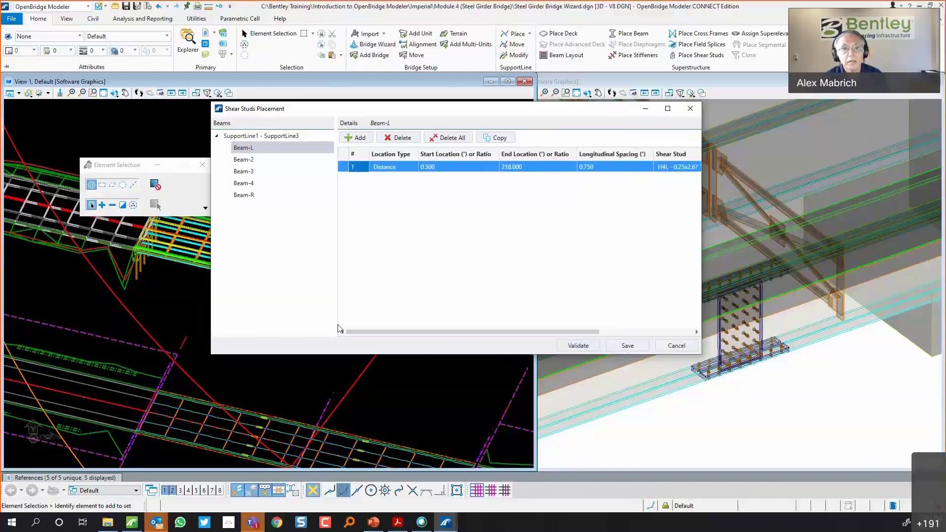
pyautogui.click(500, 138)
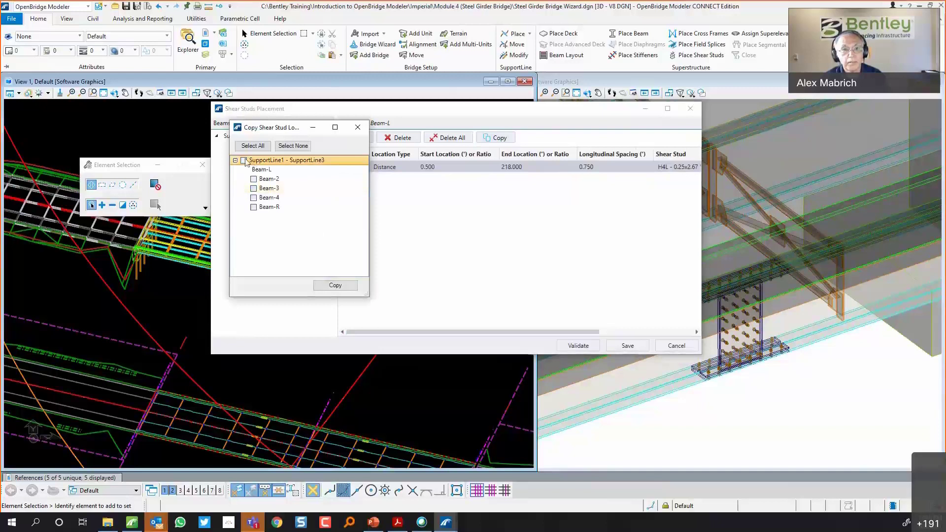
pyautogui.click(340, 290)
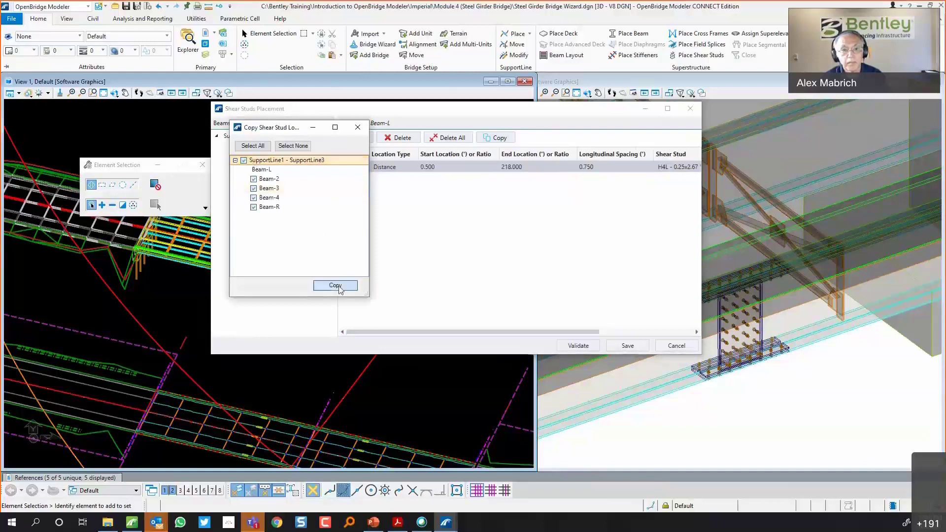
pyautogui.click(634, 346)
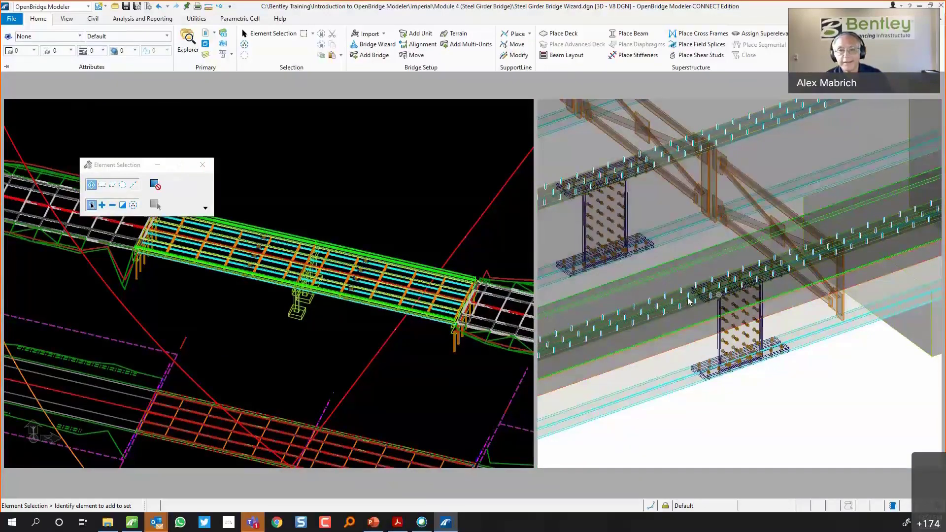
# Examine the shear studs on the girder top flanges near the field splices and across the whole bridge
pyautogui.scroll(4, 681, 293)
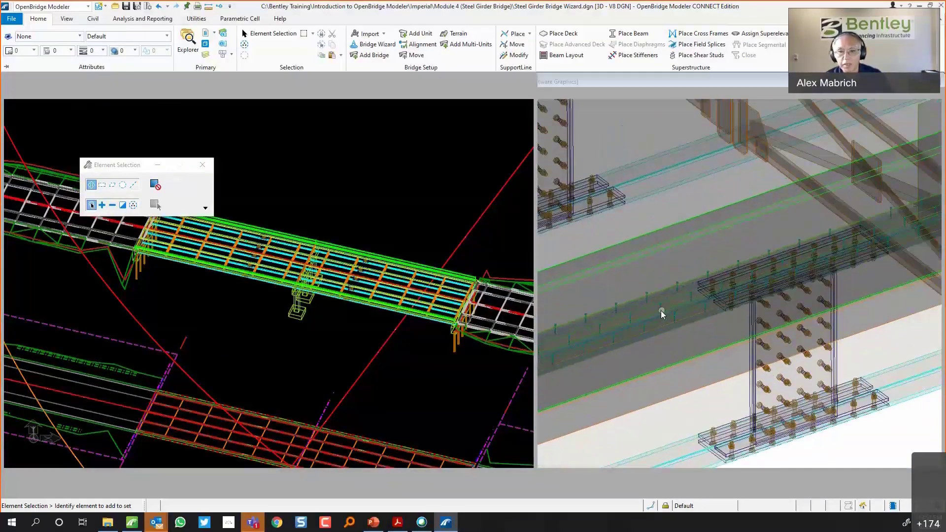
pyautogui.scroll(1, 637, 353)
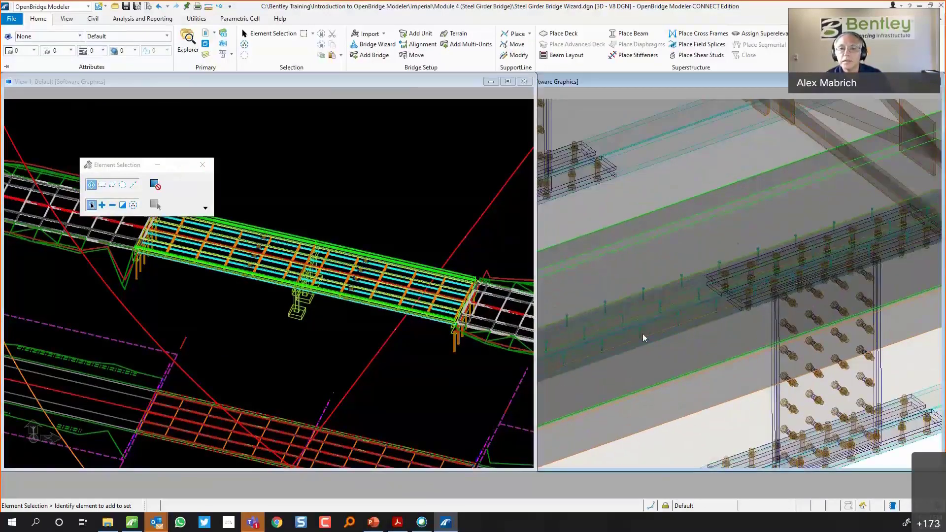
pyautogui.click(641, 334)
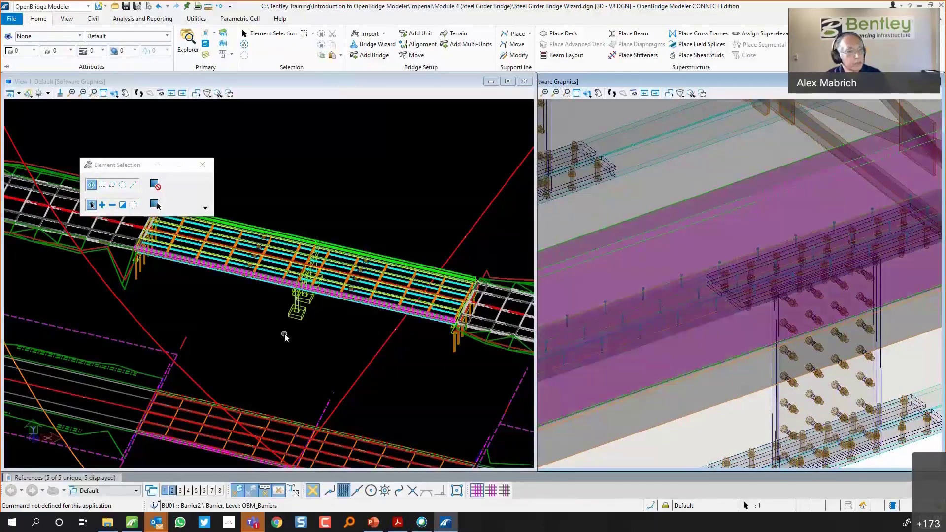
pyautogui.scroll(5, 285, 333)
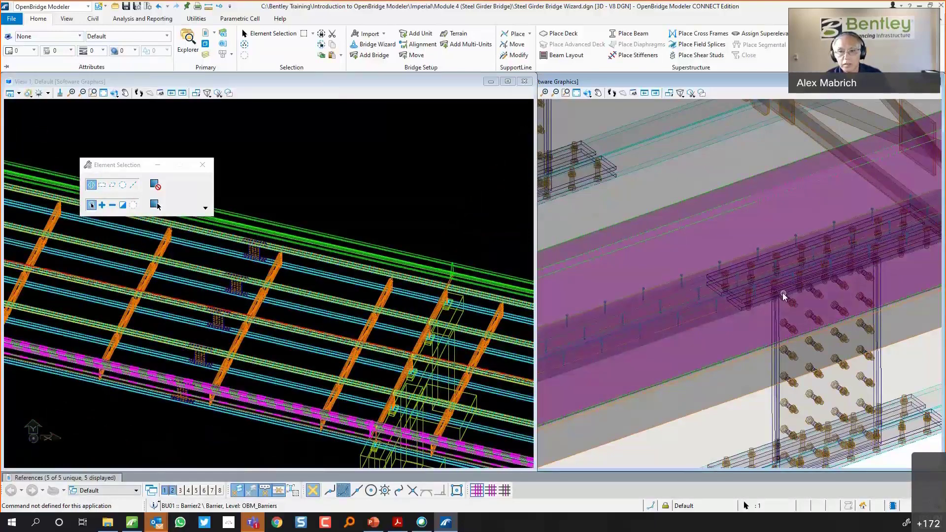
pyautogui.scroll(-3, 758, 311)
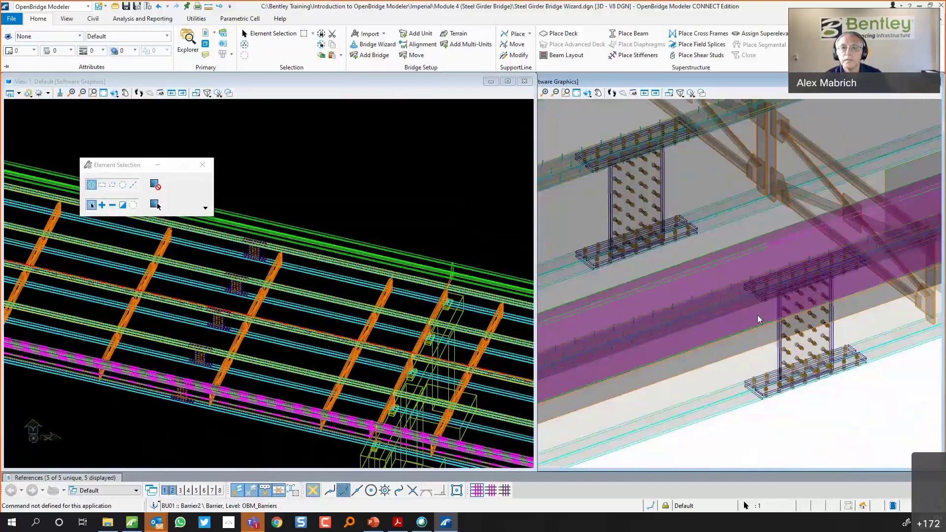
pyautogui.scroll(-1, 759, 319)
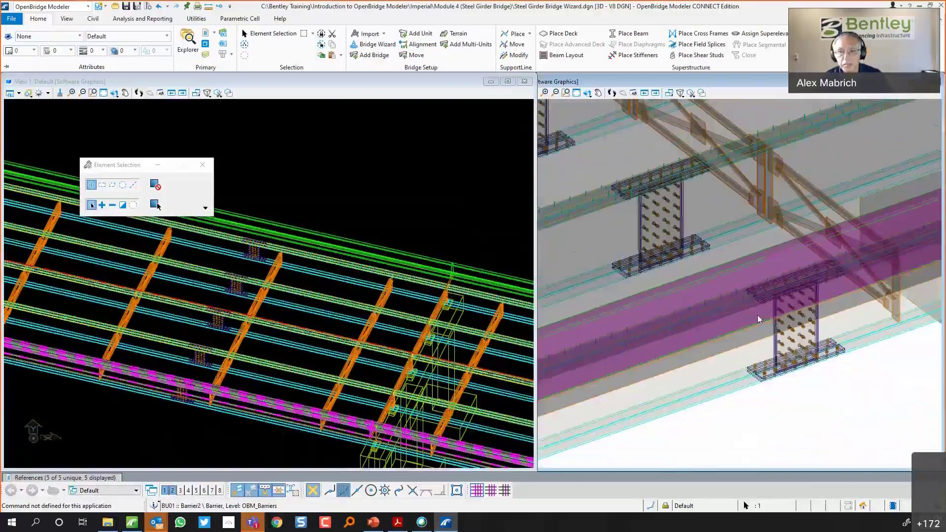
pyautogui.scroll(-2, 758, 315)
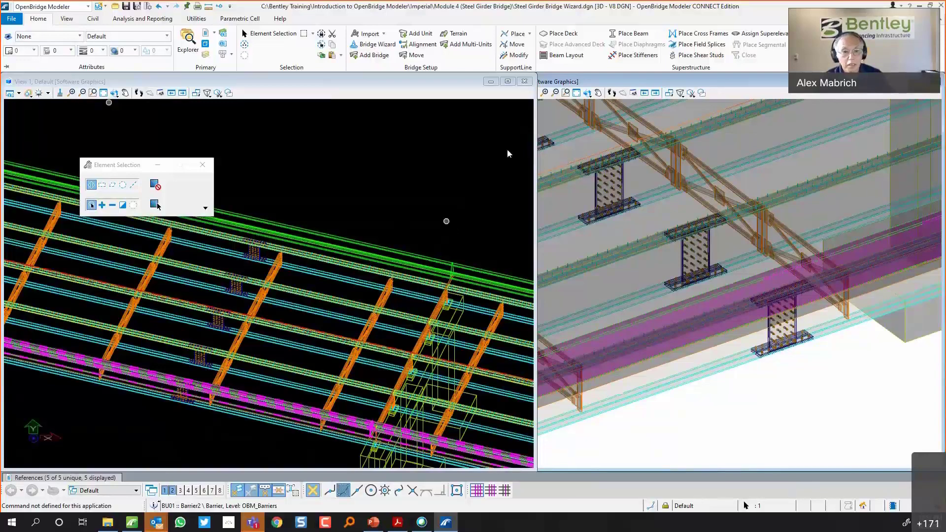
pyautogui.scroll(-4, 285, 302)
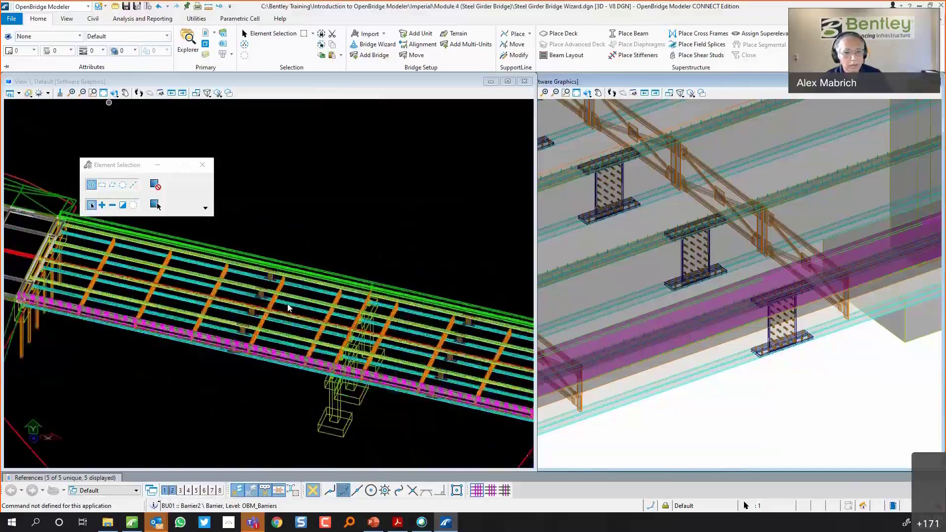
pyautogui.scroll(-1, 289, 316)
pyautogui.scroll(-3, 289, 316)
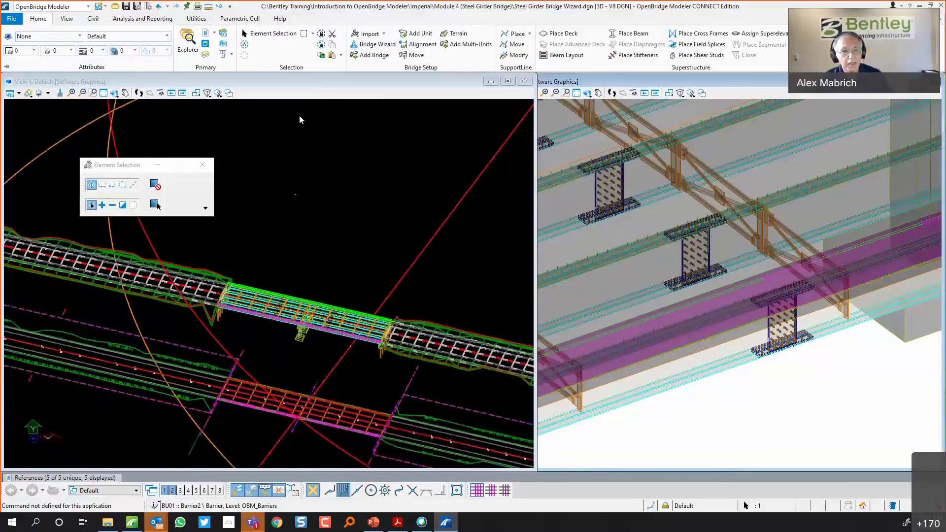
pyautogui.scroll(-2, 340, 311)
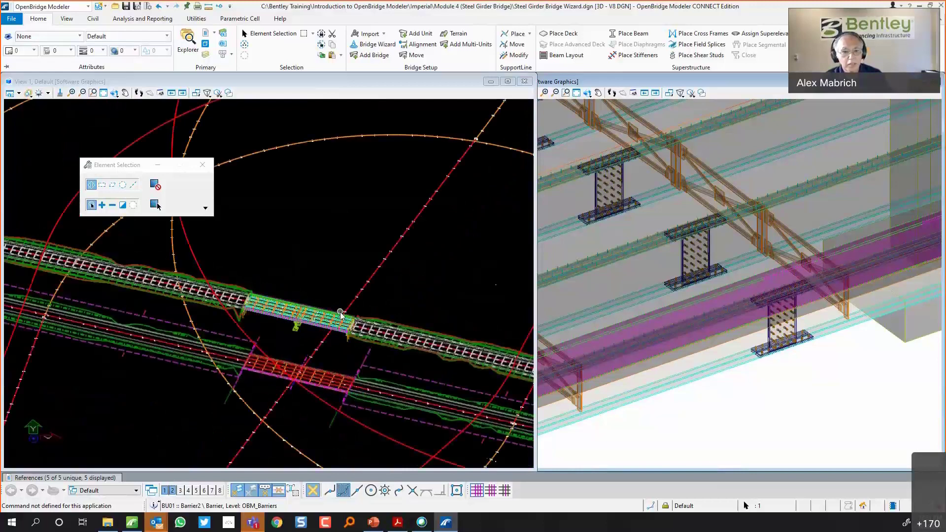
pyautogui.scroll(1, 340, 314)
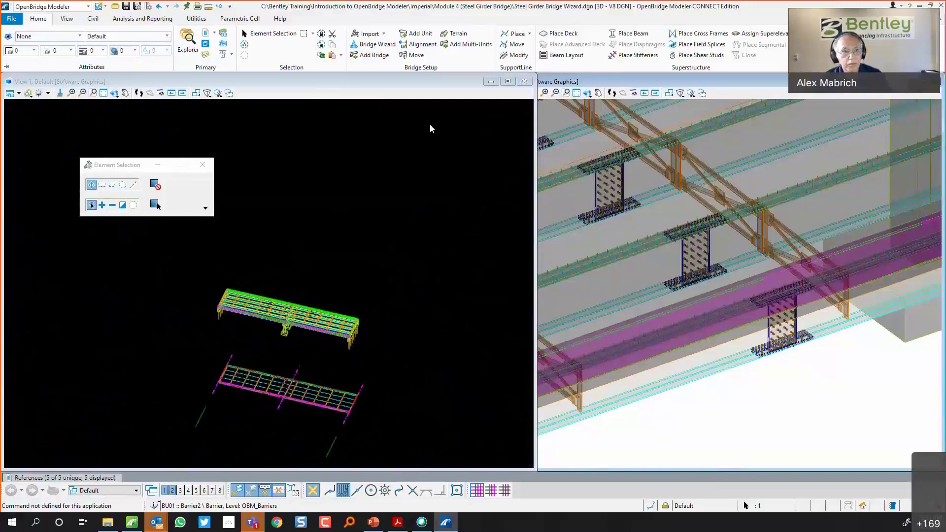
# Select the shear stud group along the bridge in the overall view
pyautogui.click(271, 34)
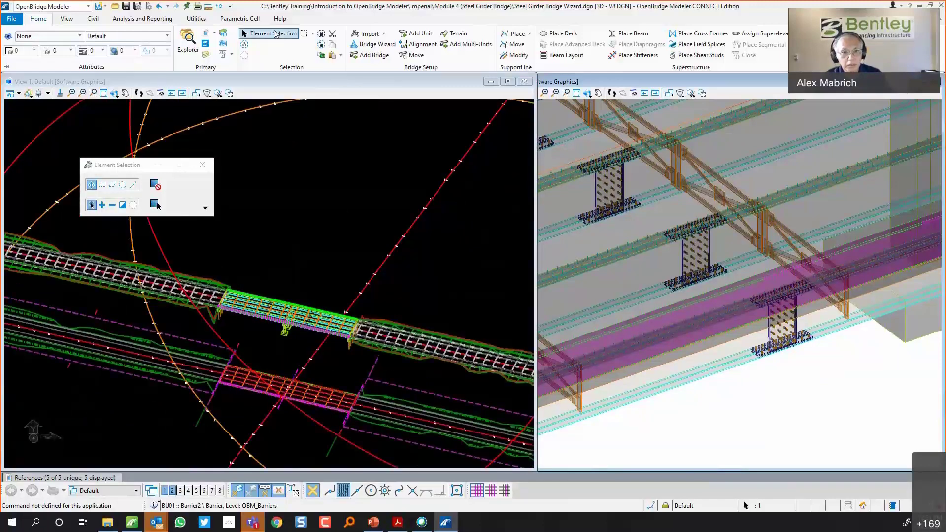
pyautogui.click(253, 385)
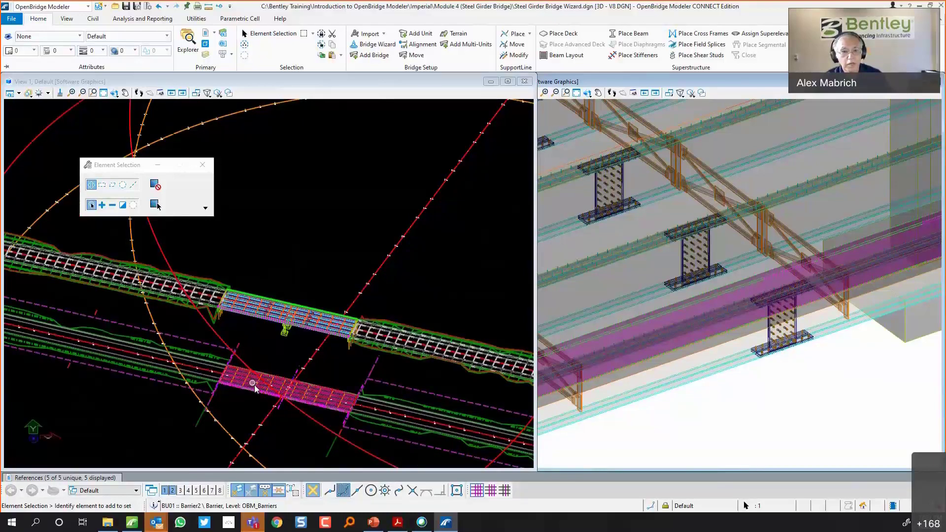
pyautogui.click(253, 383)
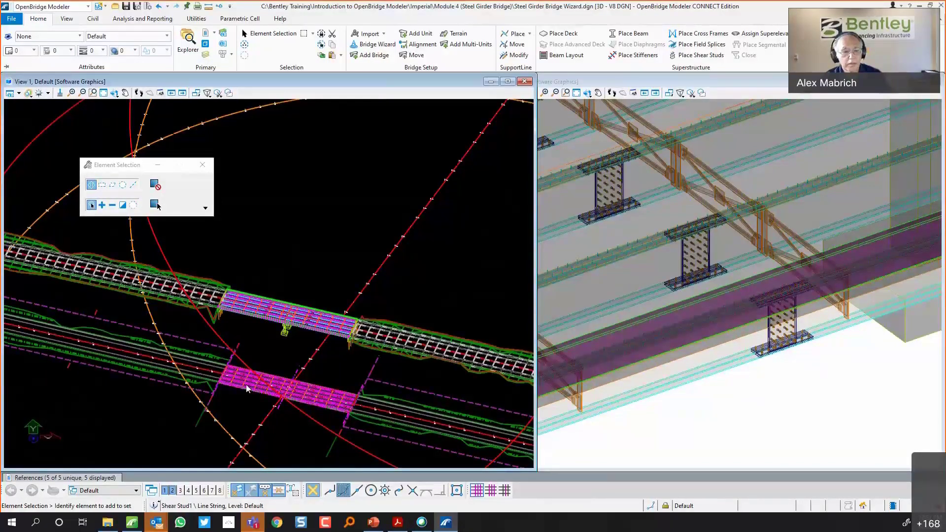
pyautogui.click(262, 318)
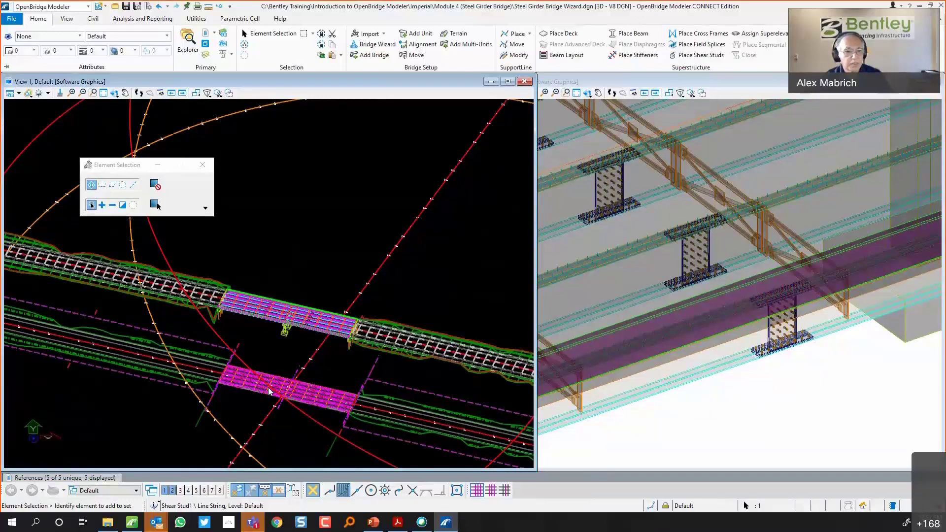
# Select the beam layout by one of the girder lines in the plan model and open its pattern for editing
pyautogui.doubleClick(266, 308)
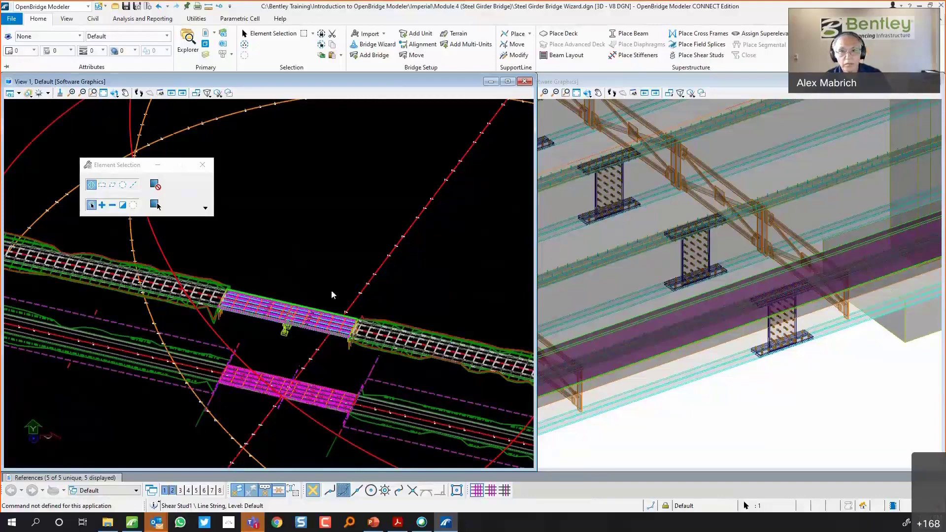
pyautogui.scroll(1, 331, 291)
pyautogui.scroll(2, 269, 364)
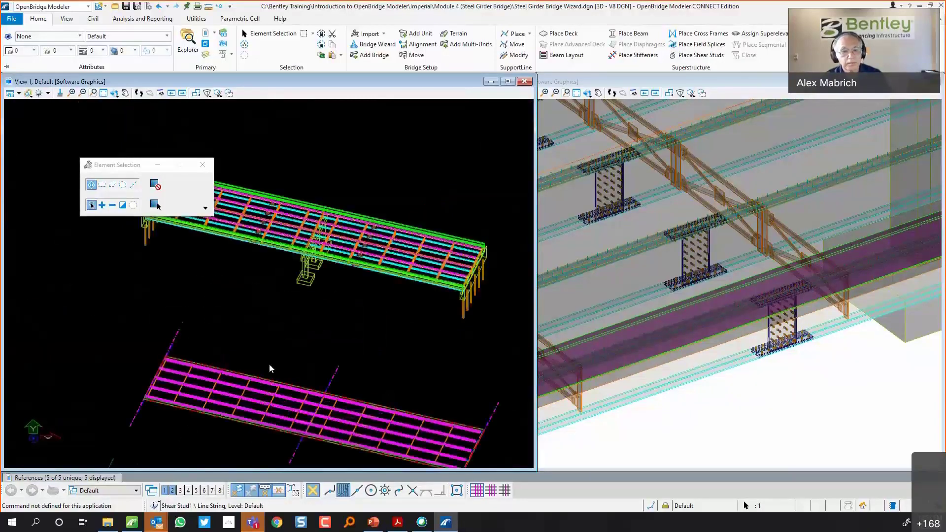
pyautogui.scroll(1, 272, 344)
pyautogui.scroll(1, 272, 343)
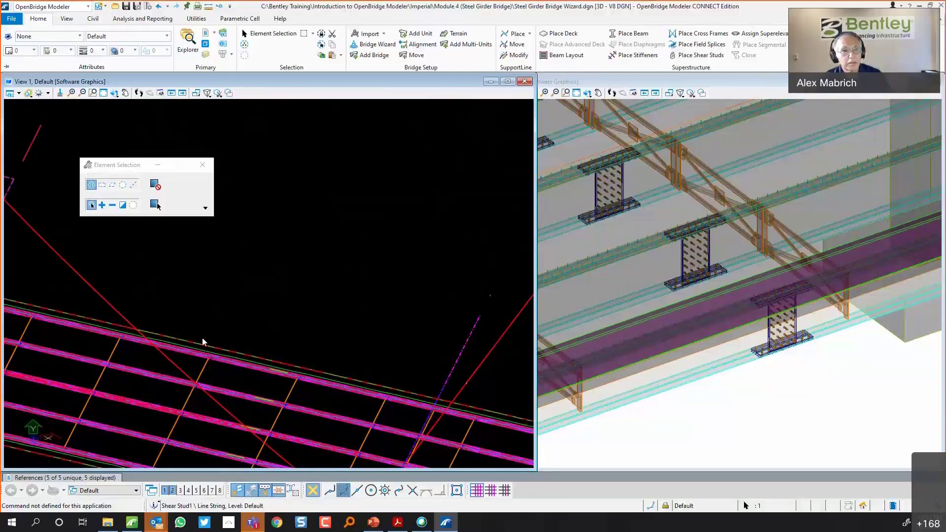
pyautogui.click(93, 94)
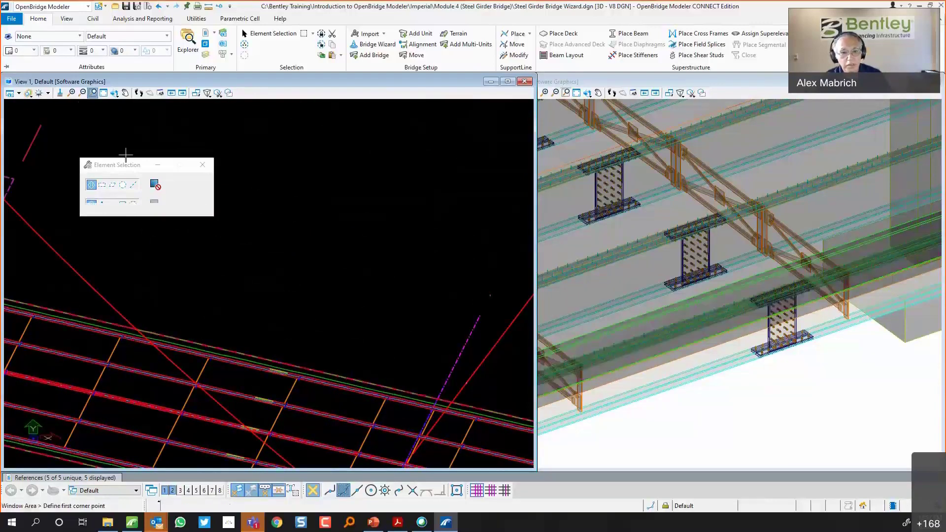
pyautogui.click(247, 341)
pyautogui.click(312, 397)
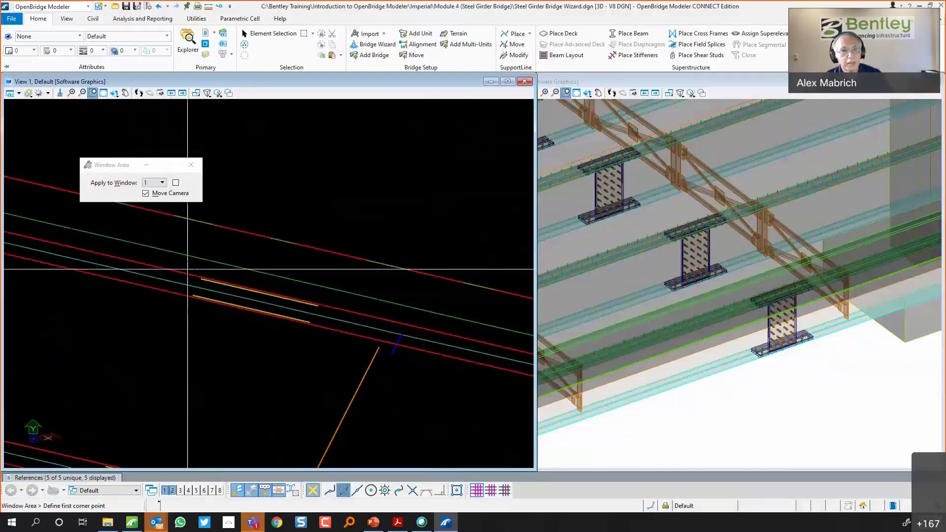
pyautogui.click(264, 35)
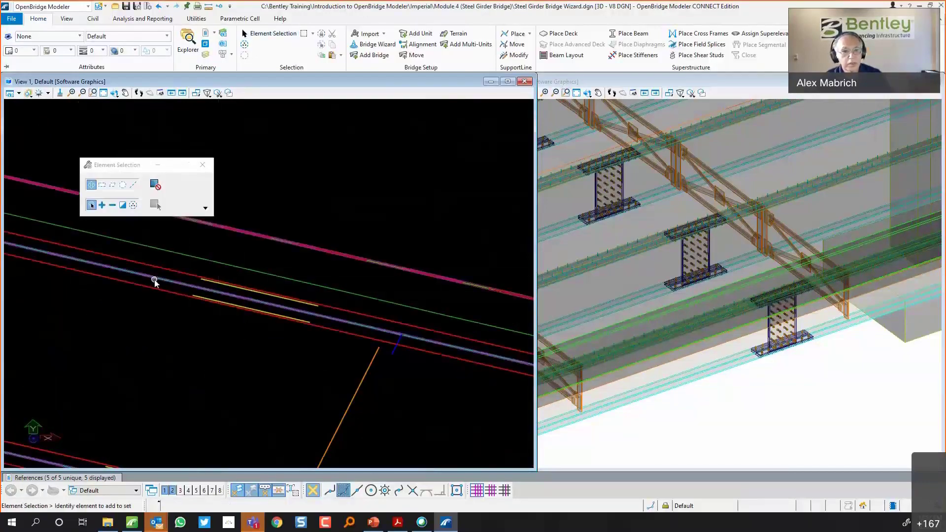
pyautogui.moveTo(154, 282)
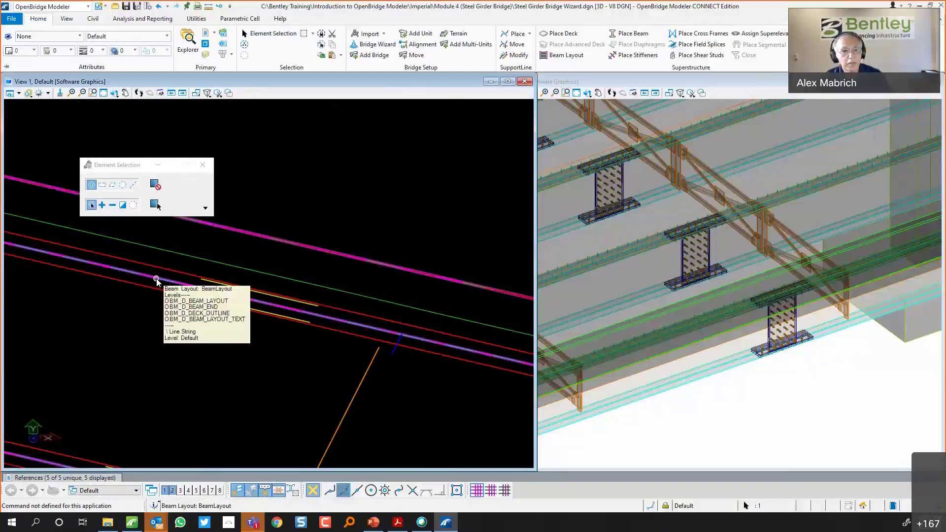
pyautogui.click(159, 283)
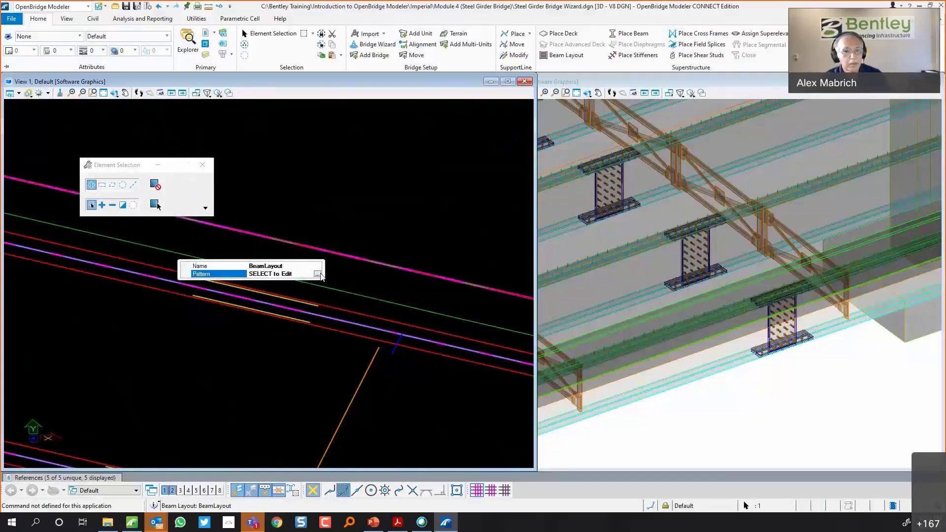
pyautogui.click(320, 273)
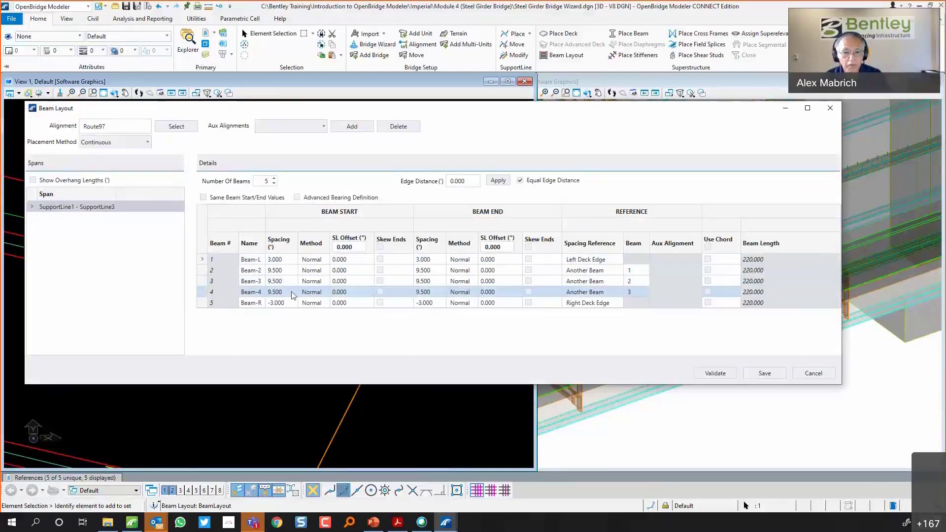
# Try an end spacing of 11.0 ft for Beam-4 in the beam layout, and discard the change
pyautogui.click(434, 291)
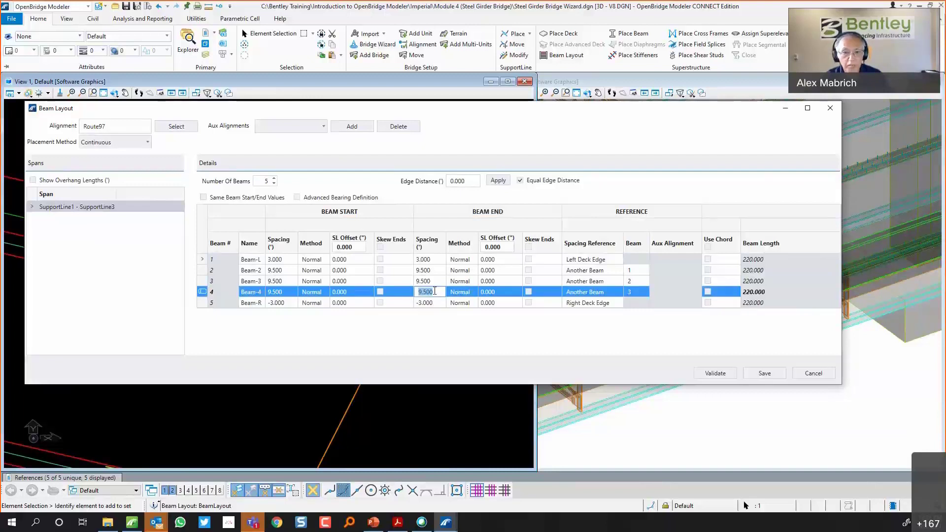
pyautogui.write('1')
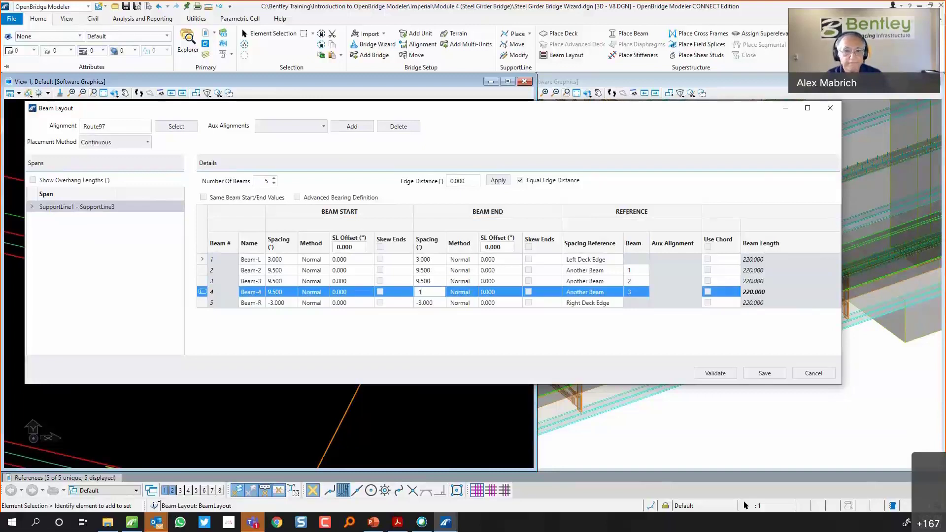
pyautogui.write('1.0')
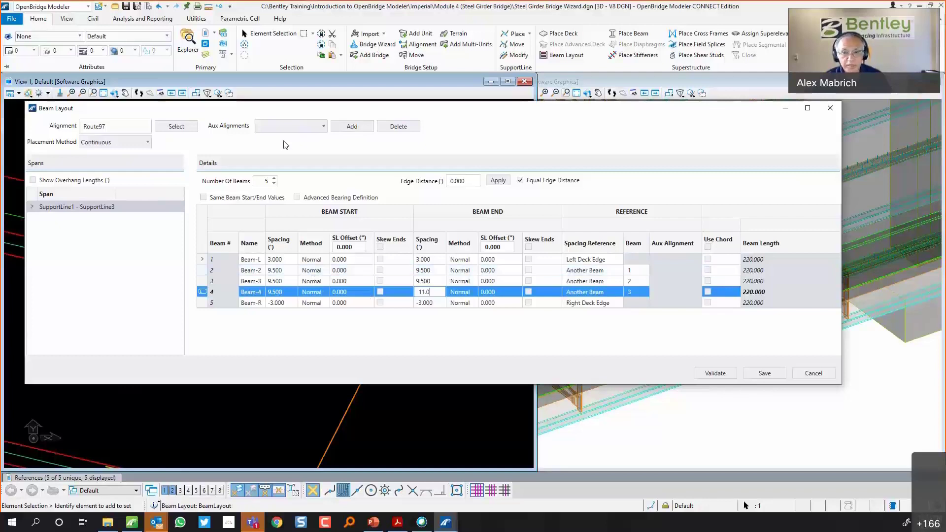
pyautogui.click(663, 292)
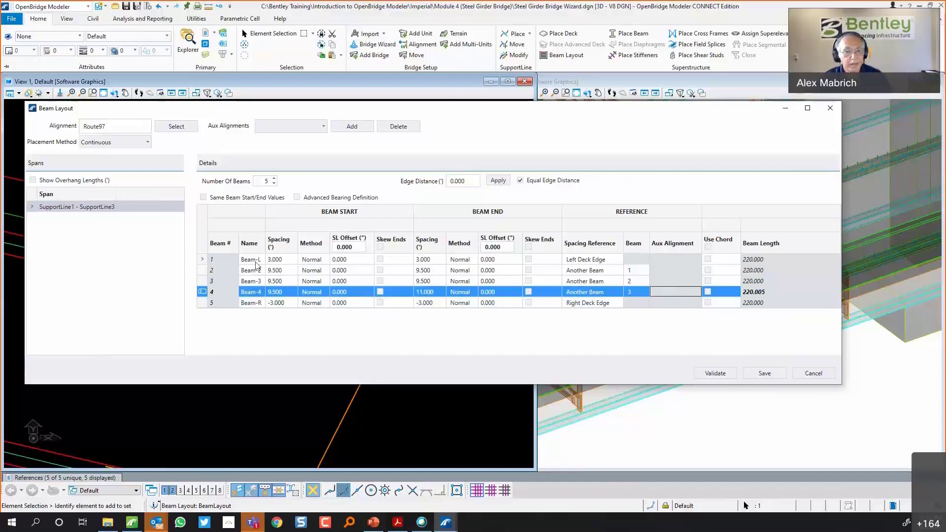
pyautogui.click(813, 374)
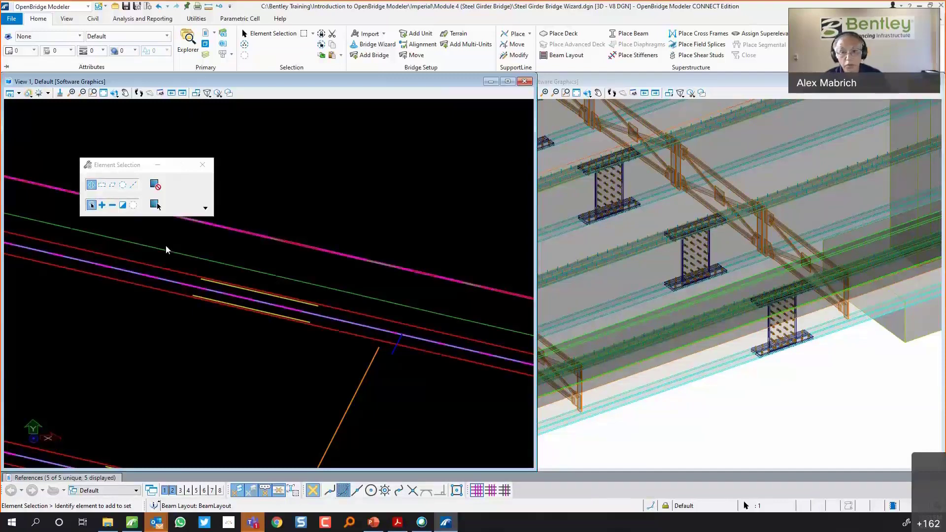
# Switch to the PowerPoint presentation about modeling a steel I-girder bridge using the wizard
pyautogui.scroll(-4, 429, 281)
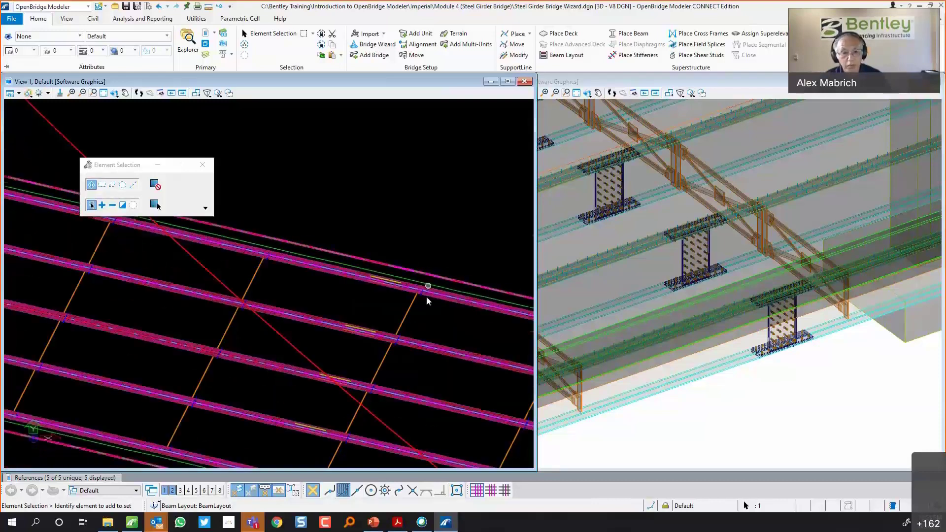
pyautogui.scroll(-3, 427, 297)
pyautogui.scroll(-2, 427, 299)
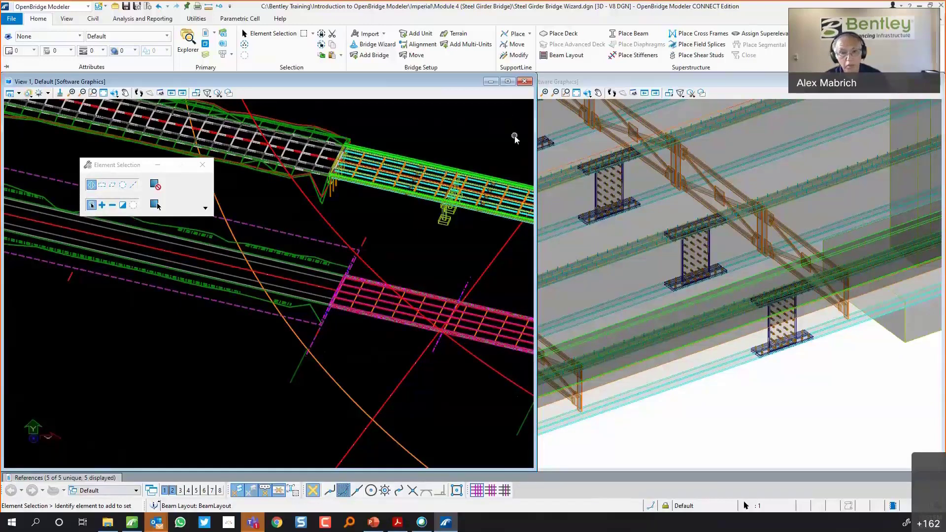
pyautogui.scroll(1, 515, 137)
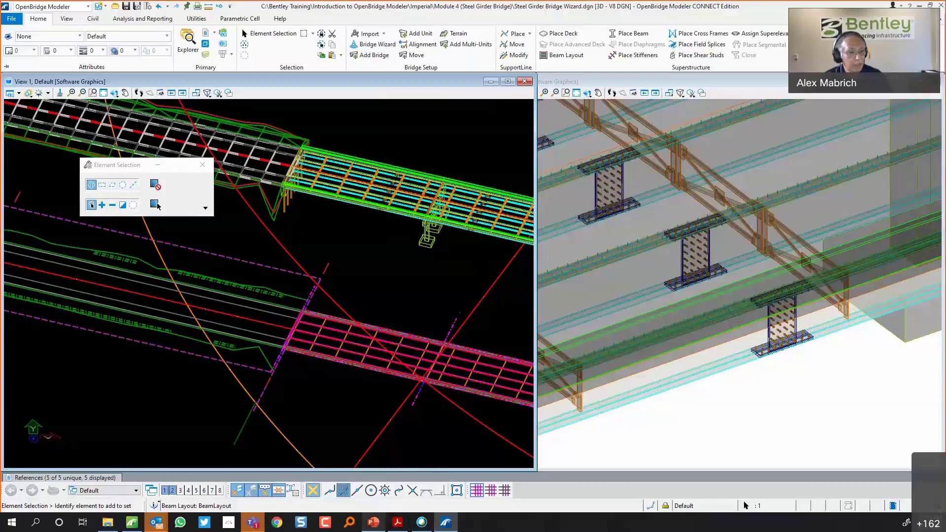
pyautogui.click(373, 522)
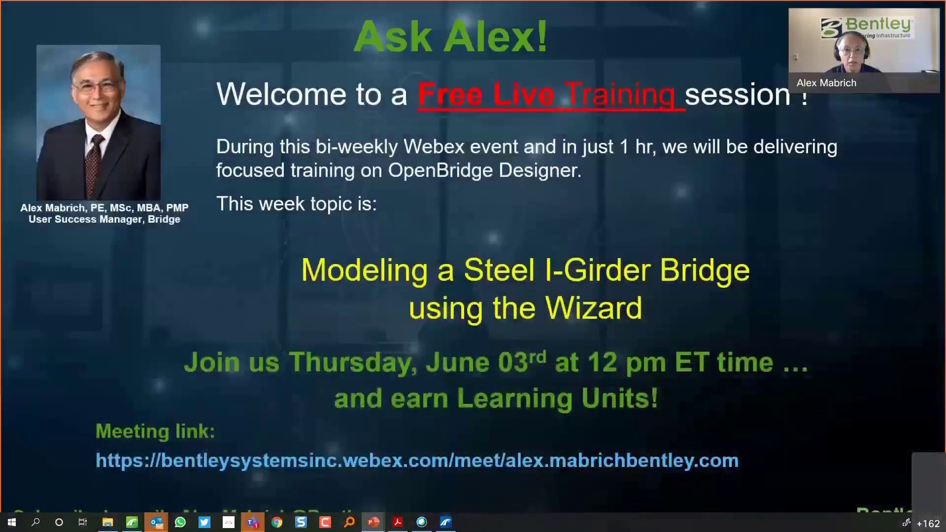